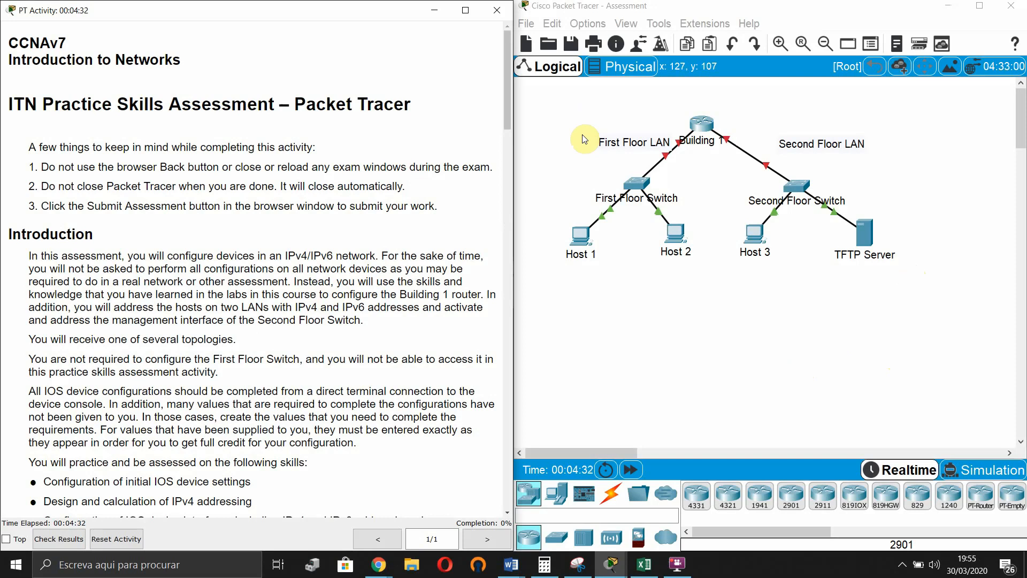
- Select every device in the topology, then clear the selection and focus the assessment instructions
drag(934, 358, 486, 29)
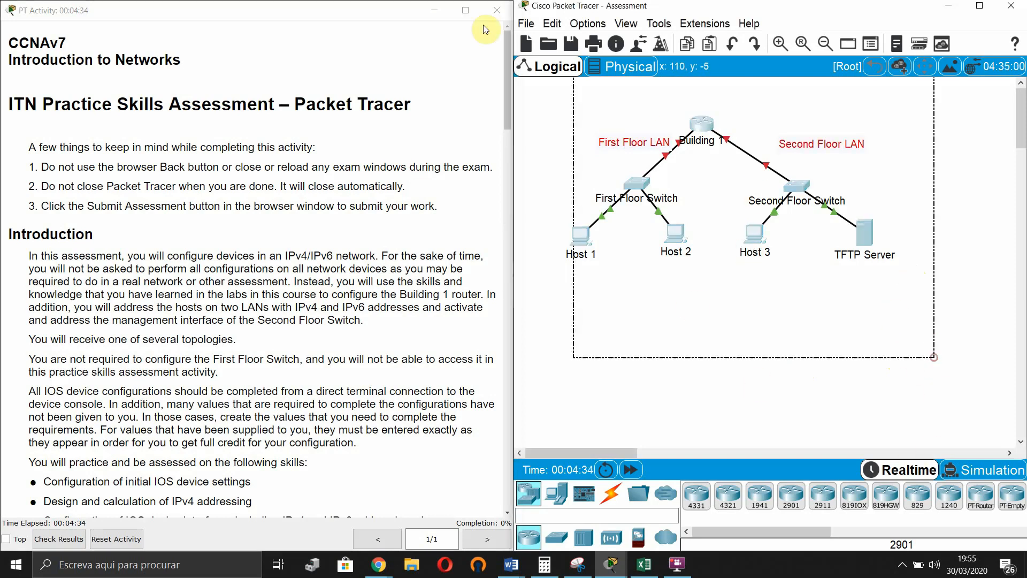
click(734, 370)
scroll(155, 149, down, 1)
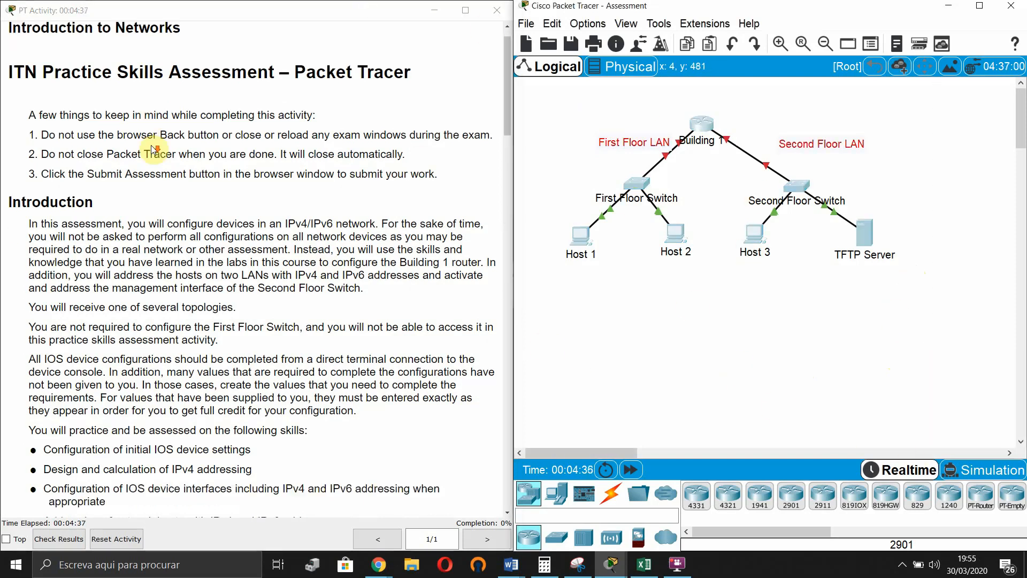
scroll(154, 149, up, 1)
click(51, 123)
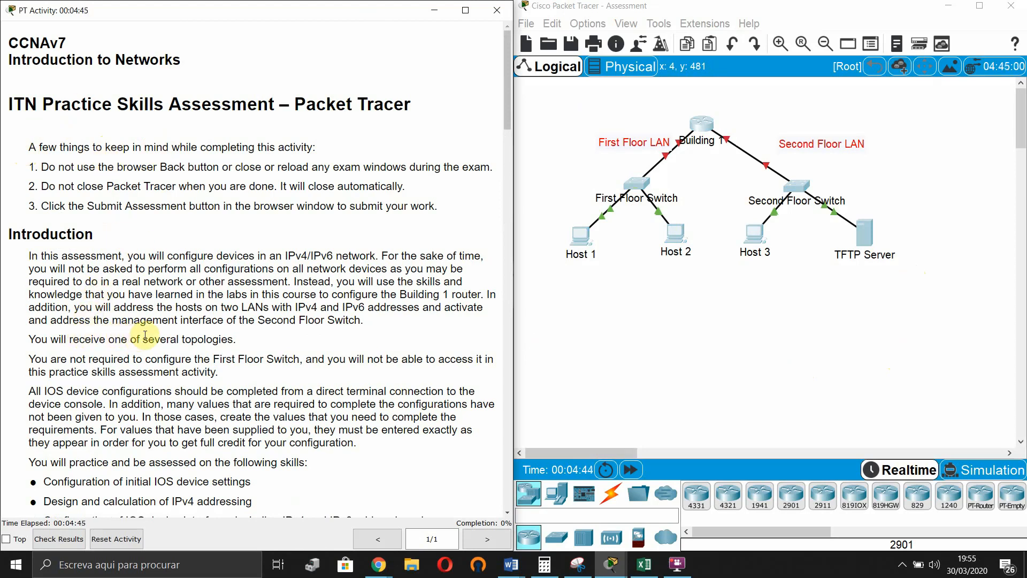
- Scroll through the activity instructions to read the requirements
scroll(155, 339, down, 1)
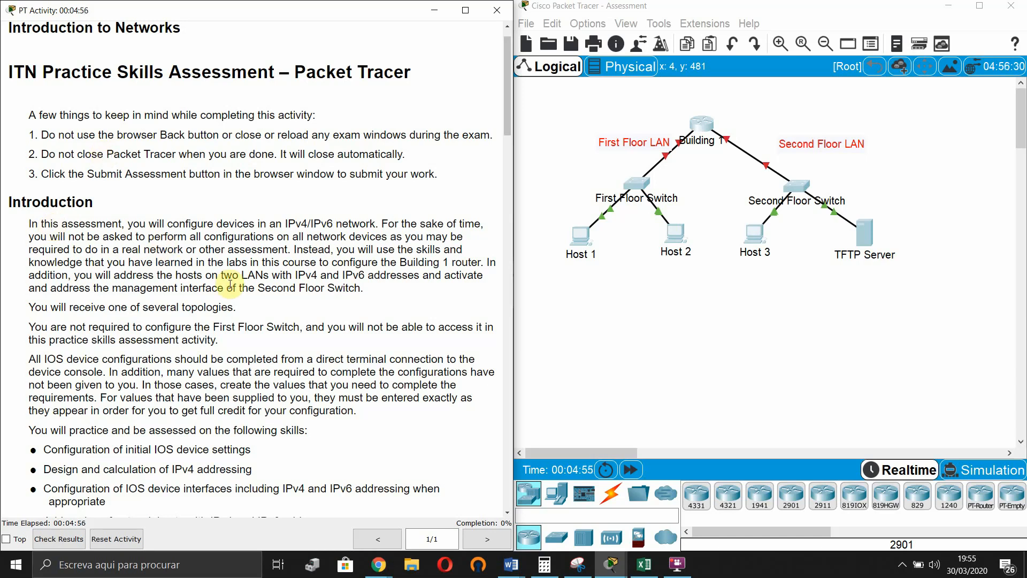
scroll(310, 59, down, 2)
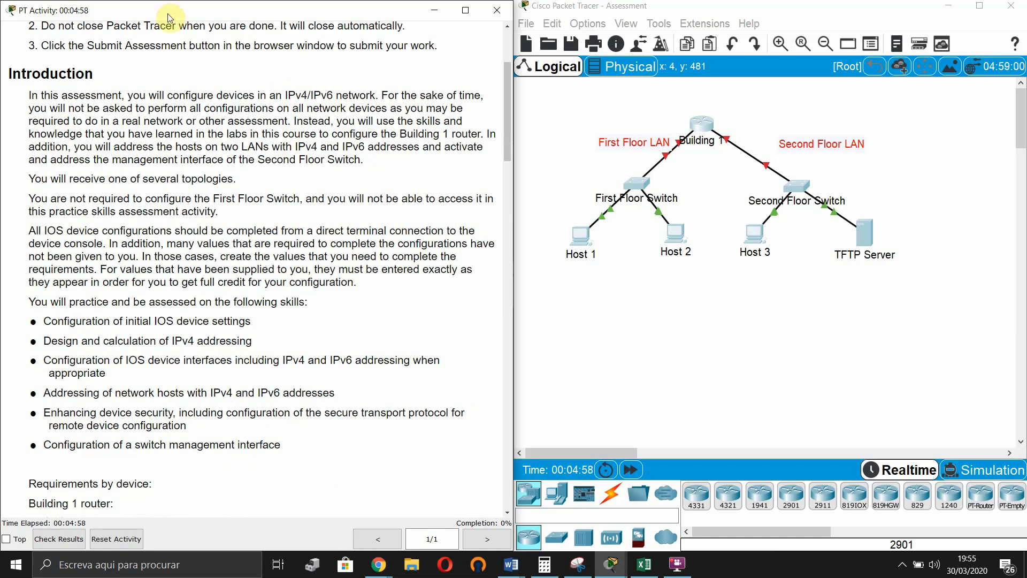
scroll(137, 188, down, 8)
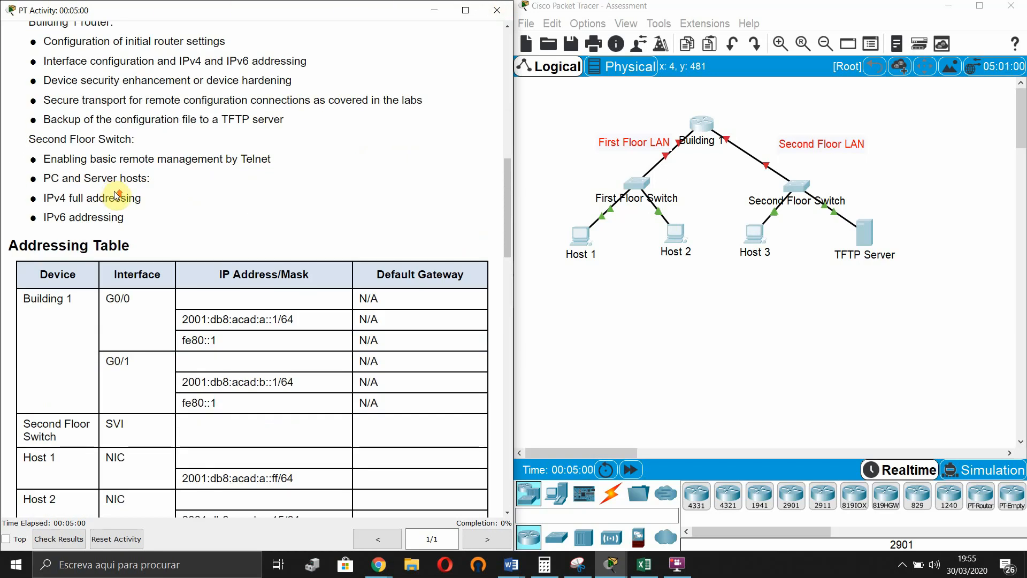
scroll(112, 196, up, 6)
scroll(111, 199, up, 5)
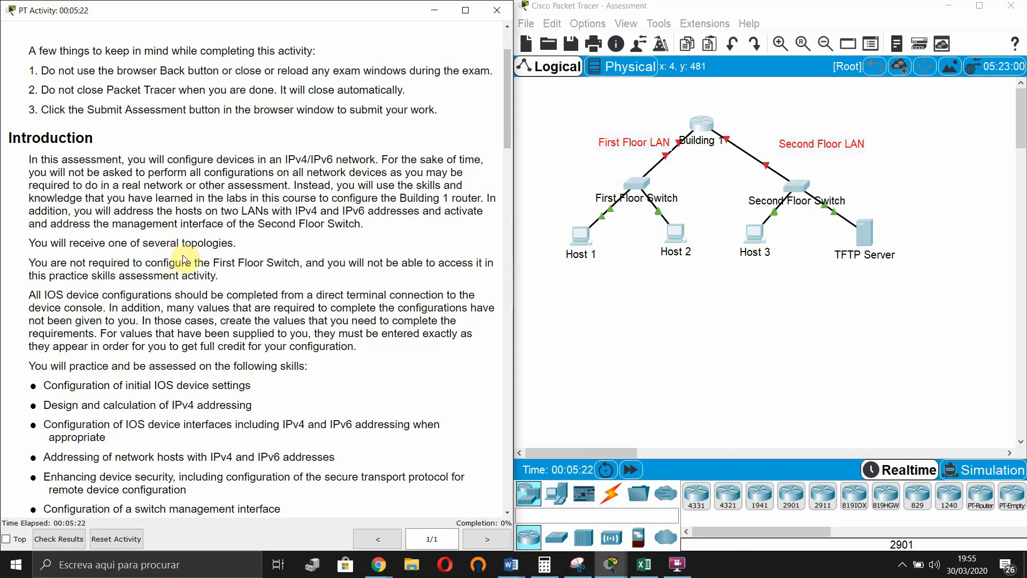
scroll(184, 257, down, 1)
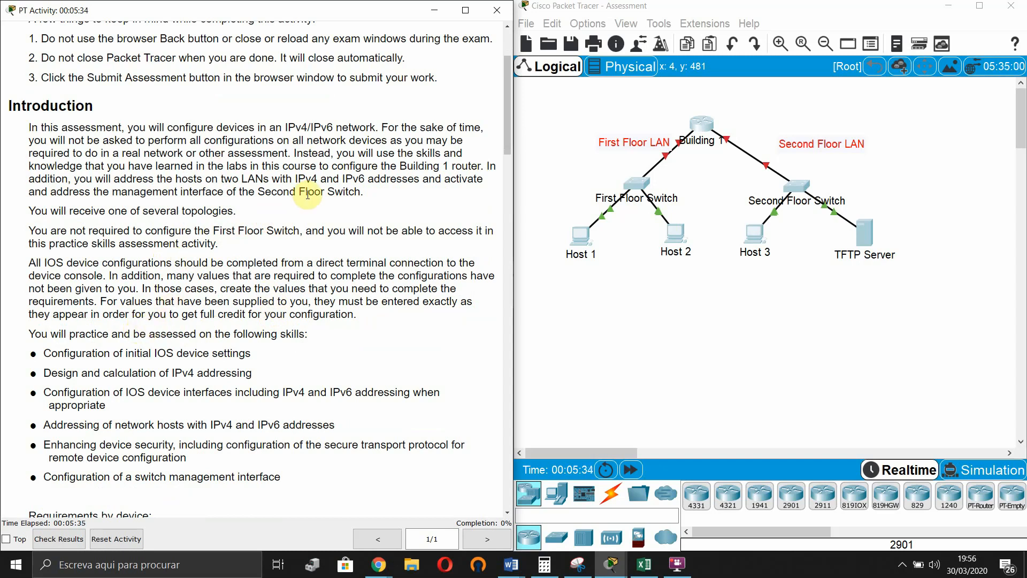
scroll(216, 244, down, 2)
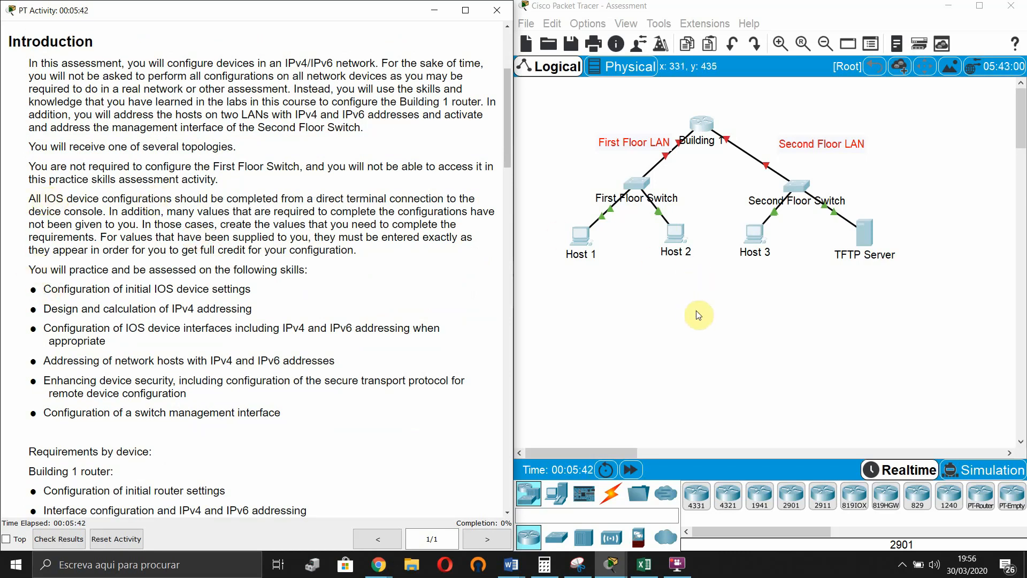
- Select the First Floor Switch with Host 1 and Host 2, then read further down the instructions
drag(700, 293, 552, 174)
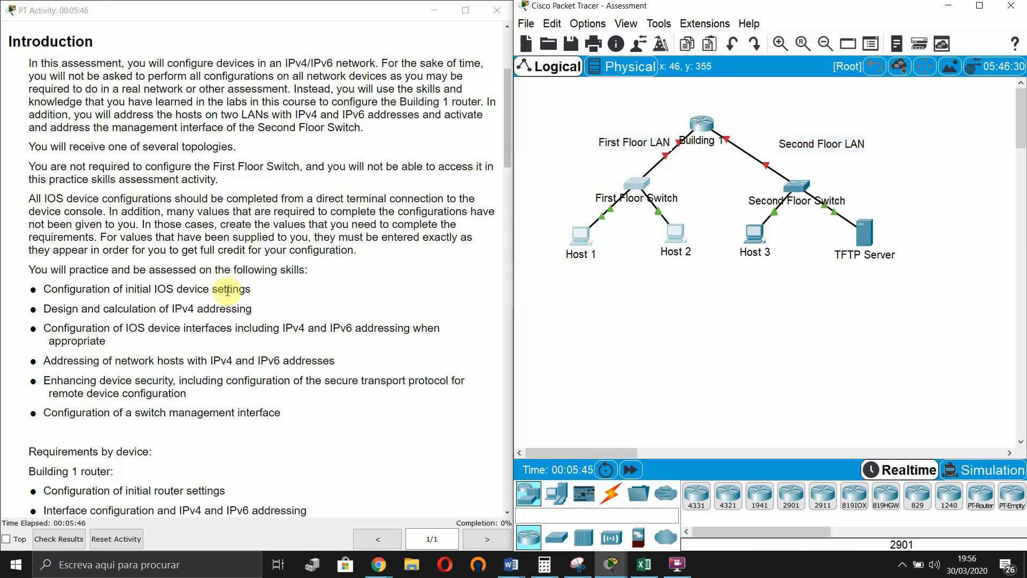
scroll(254, 380, down, 1)
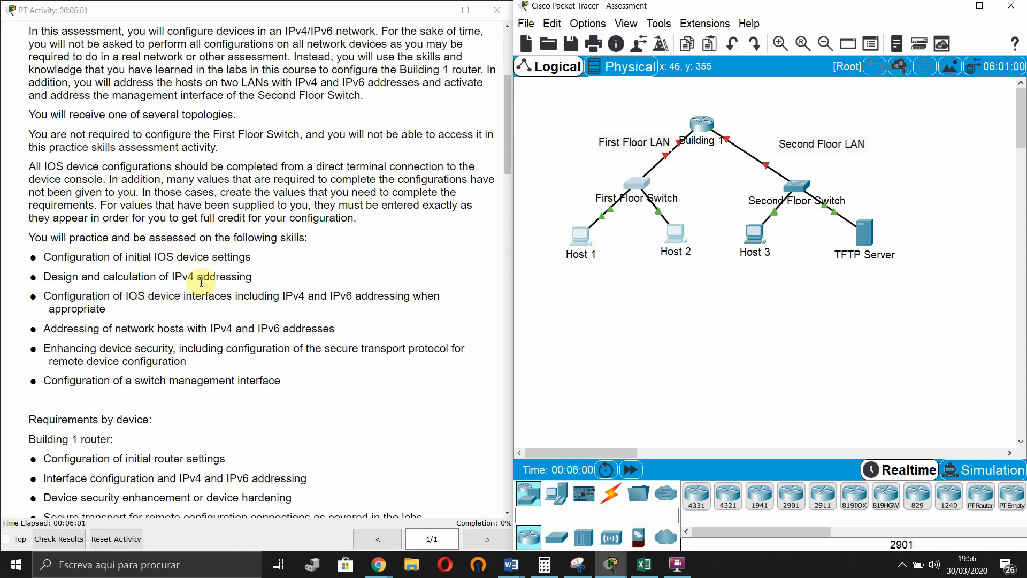
scroll(212, 280, down, 1)
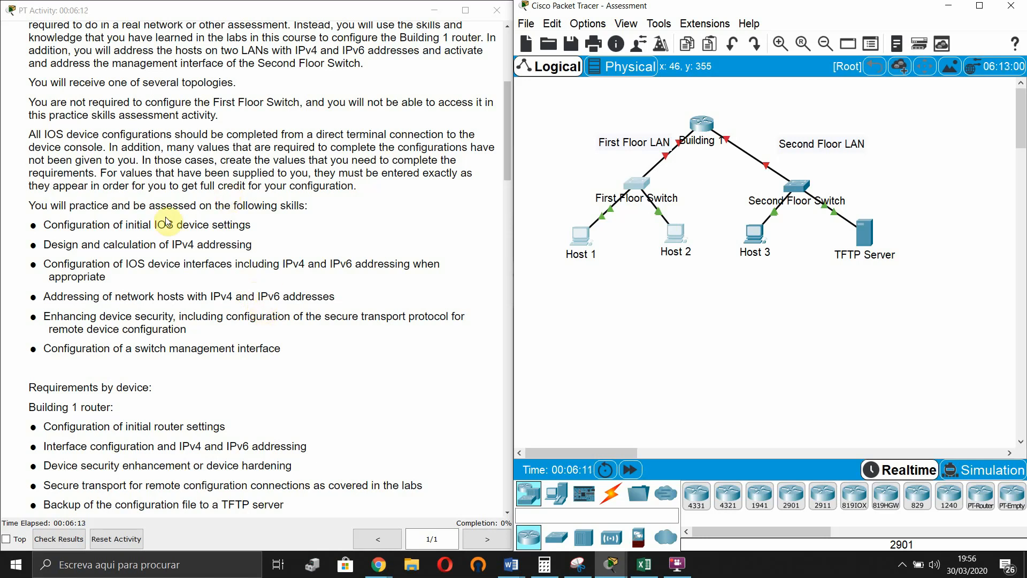
scroll(214, 261, down, 1)
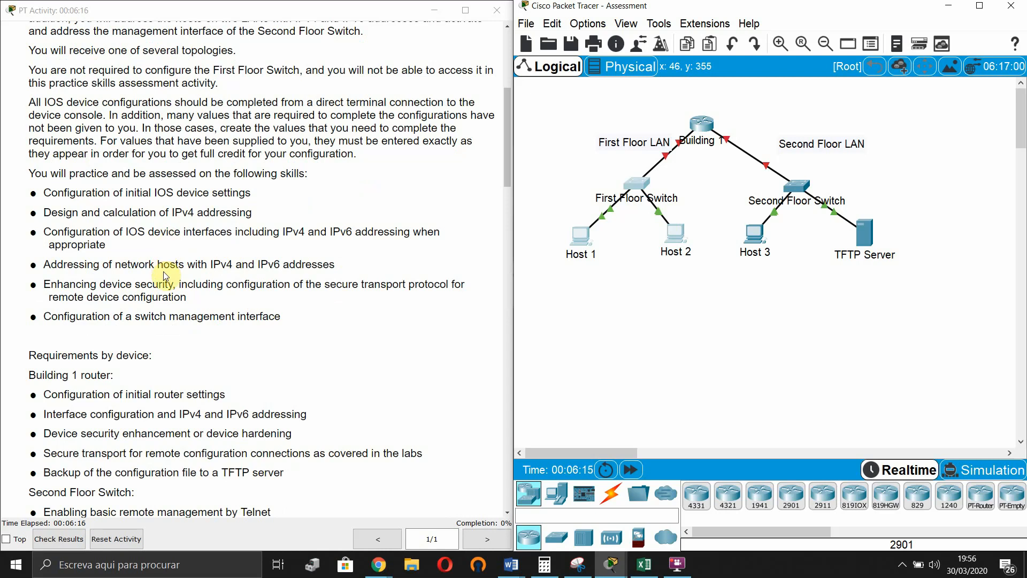
scroll(166, 276, down, 1)
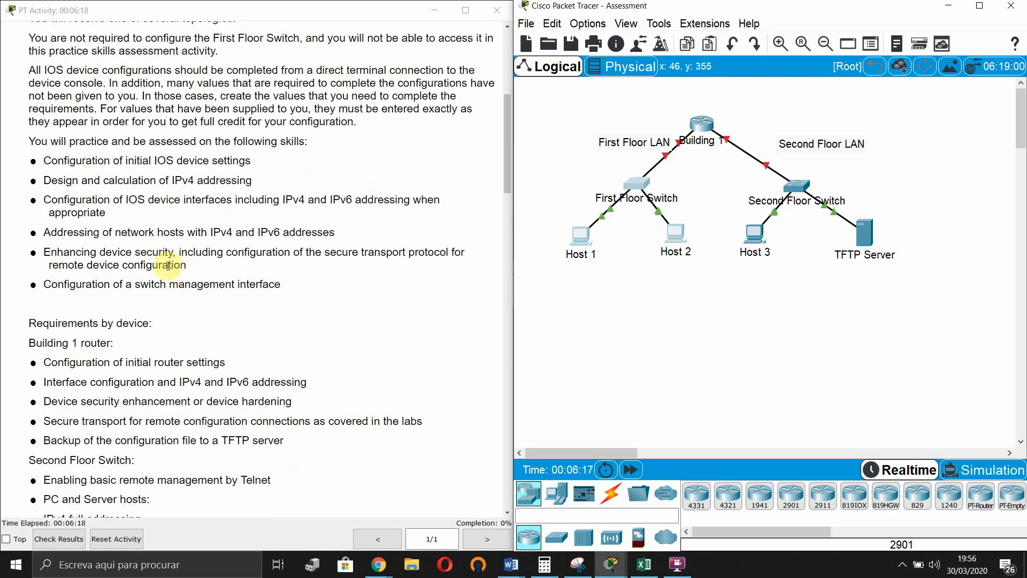
scroll(168, 266, down, 1)
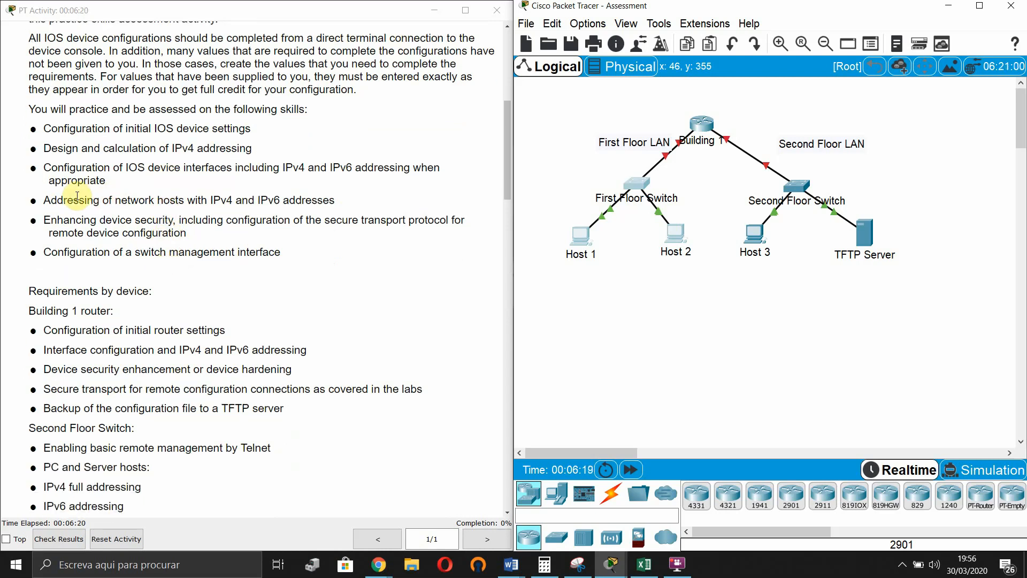
scroll(80, 198, down, 1)
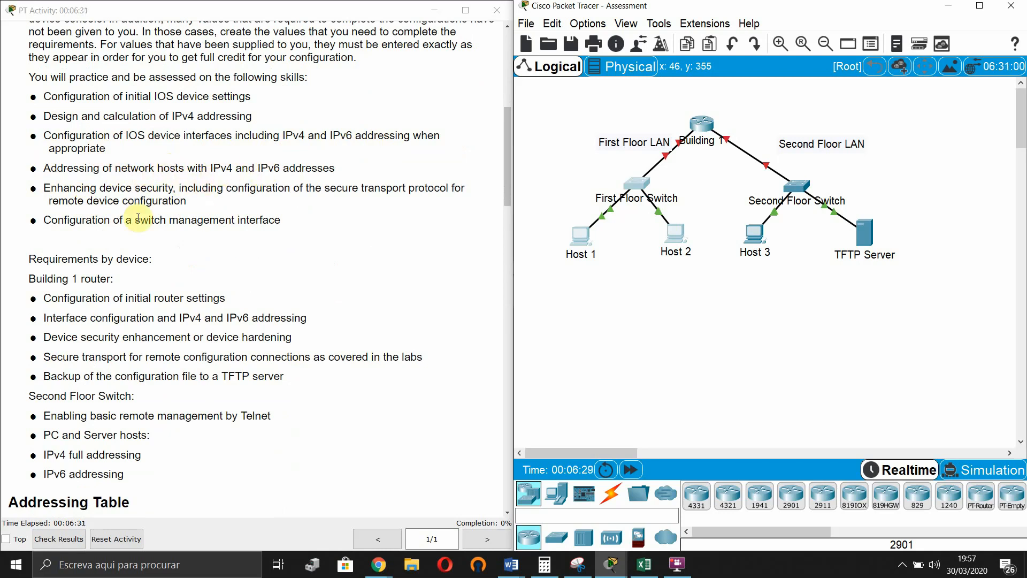
scroll(62, 222, down, 1)
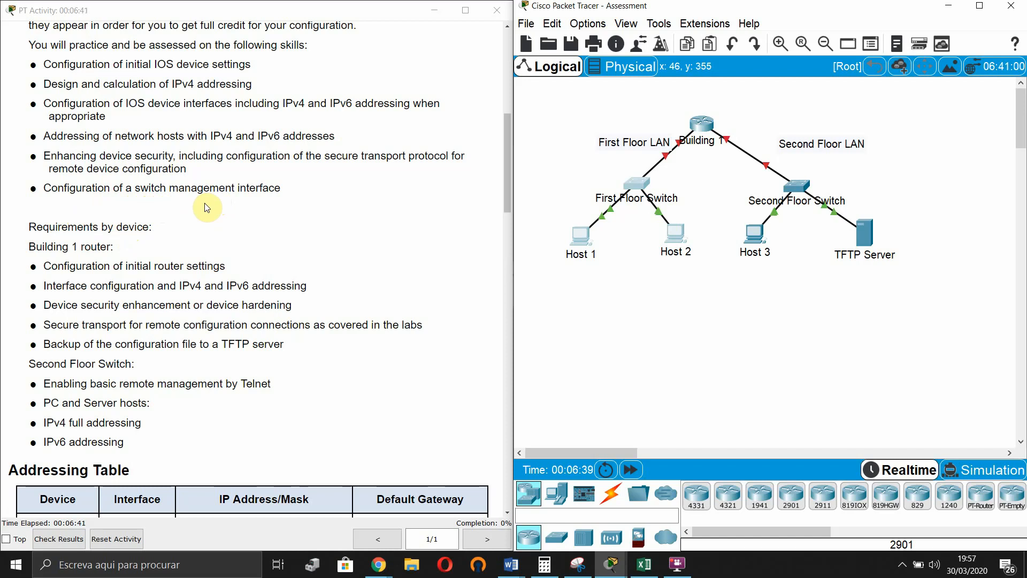
scroll(207, 207, down, 4)
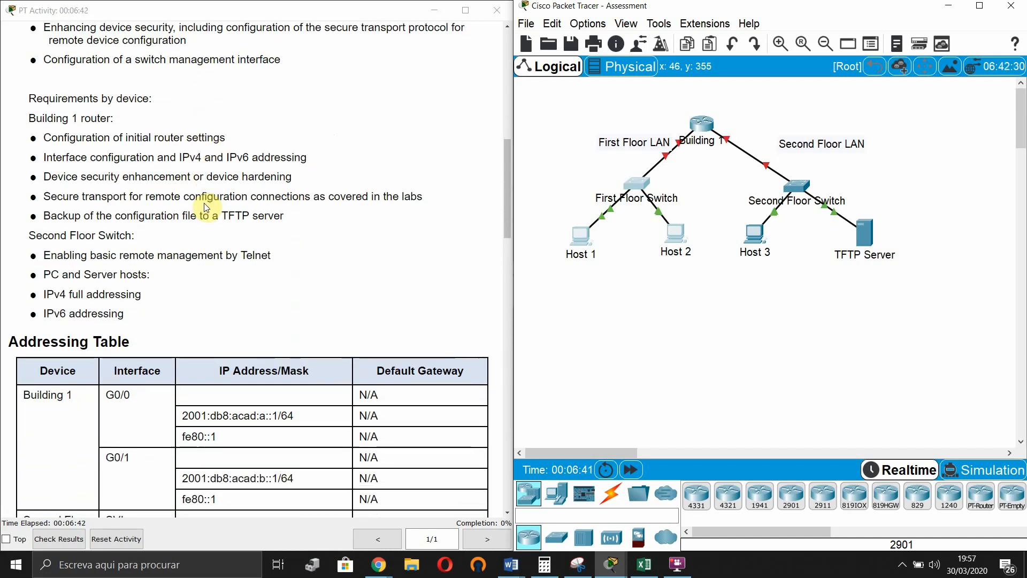
scroll(207, 208, down, 1)
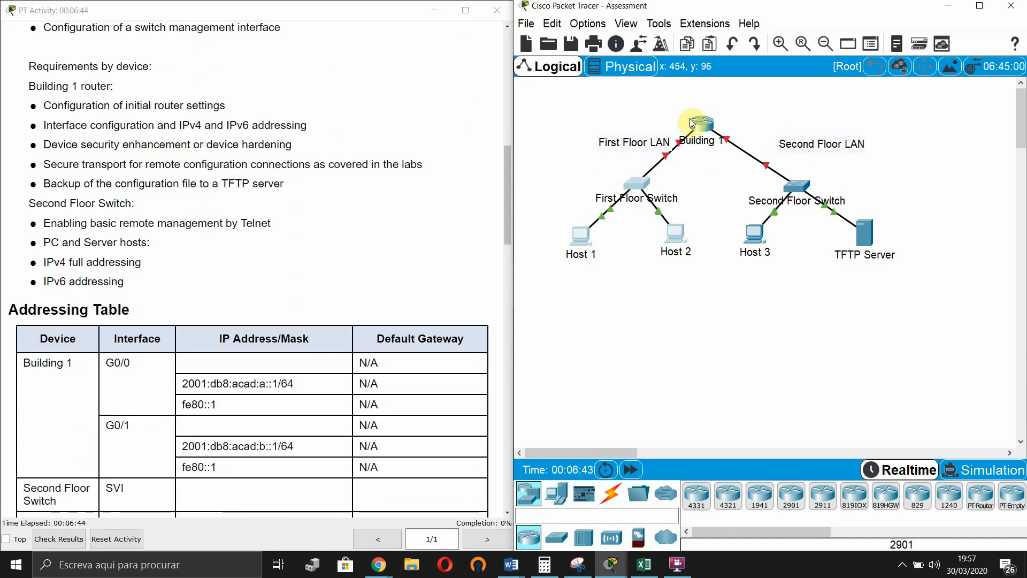
- Select the Building 1 router, highlight the TFTP backup requirement, and reach the Addressing Table
drag(613, 98, 734, 161)
click(633, 340)
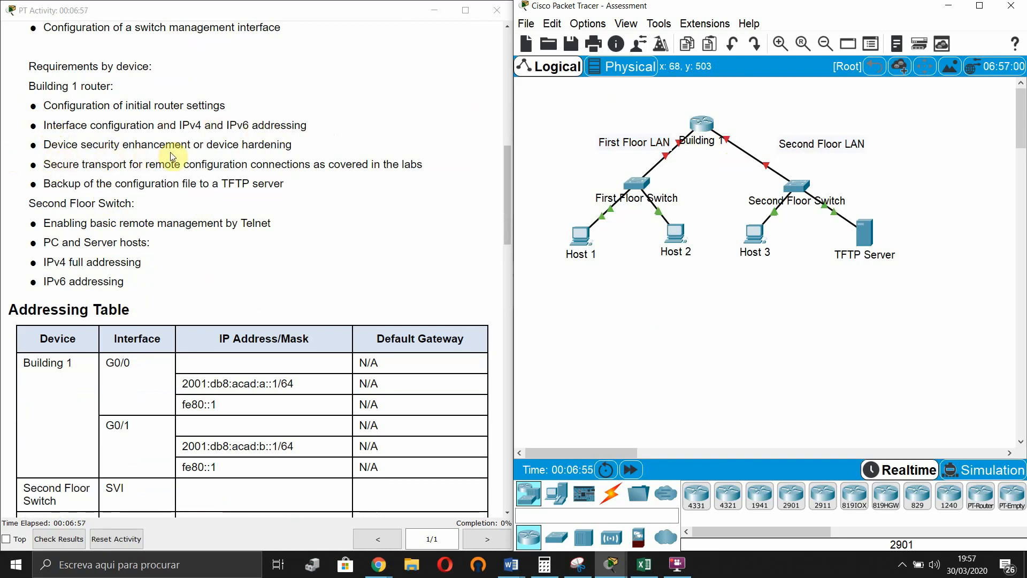
scroll(123, 246, down, 1)
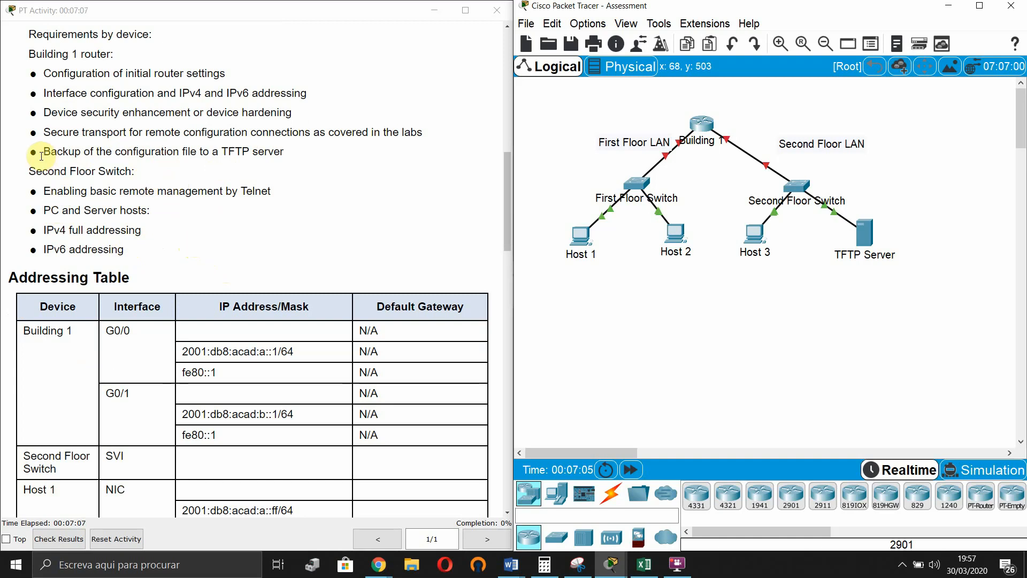
drag(50, 151, 172, 165)
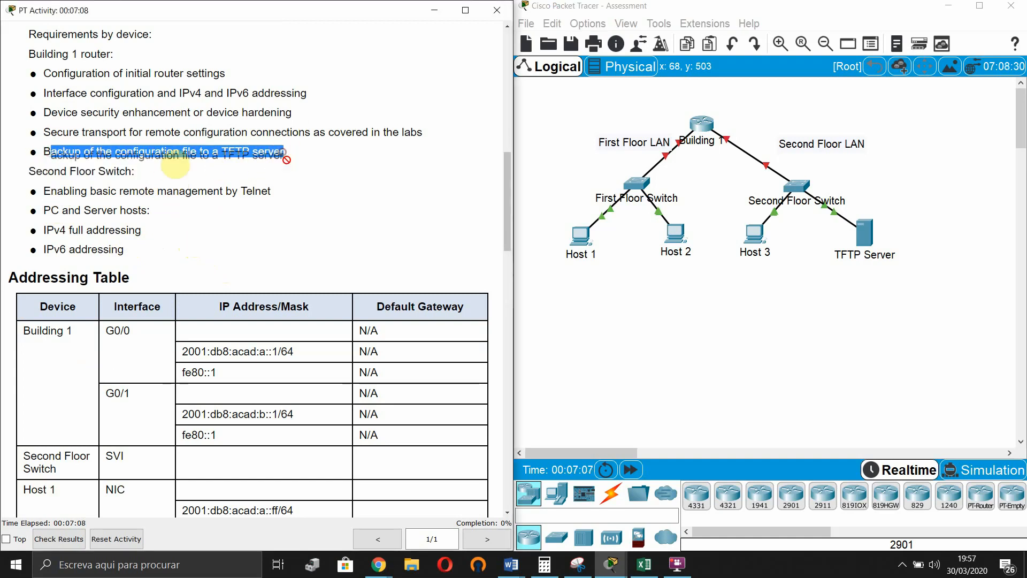
click(176, 171)
scroll(198, 215, down, 1)
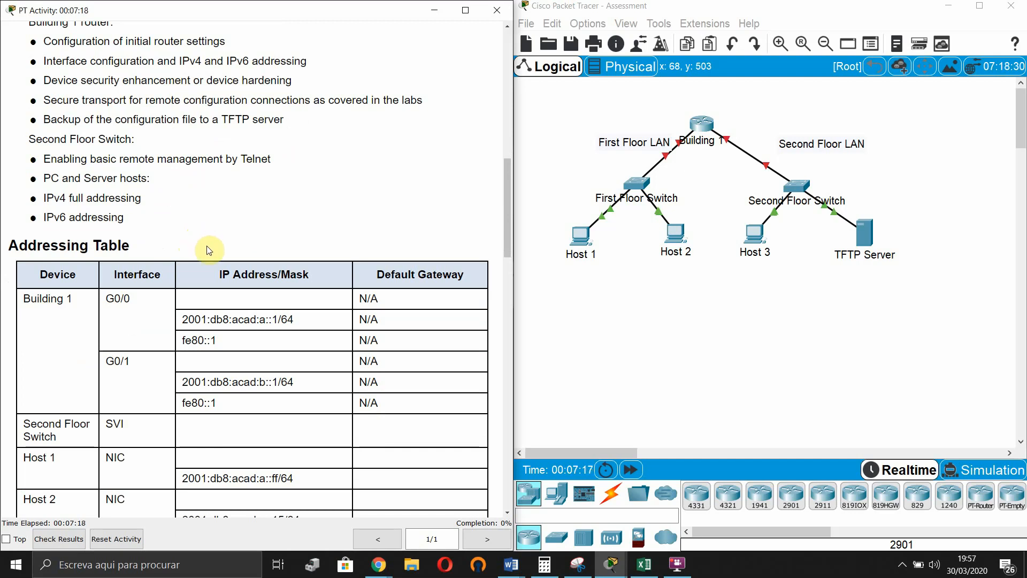
scroll(209, 250, down, 5)
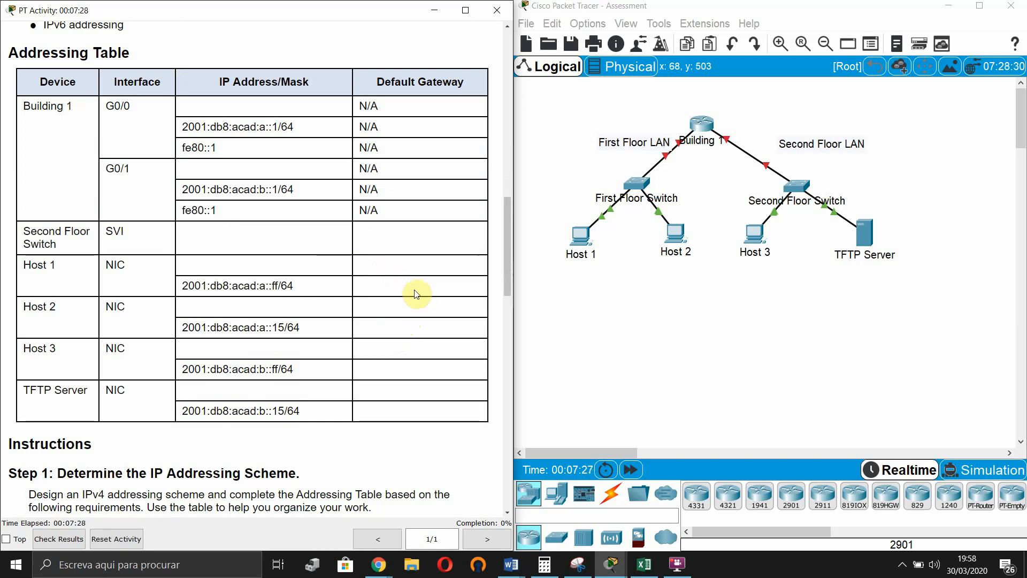
scroll(417, 294, down, 1)
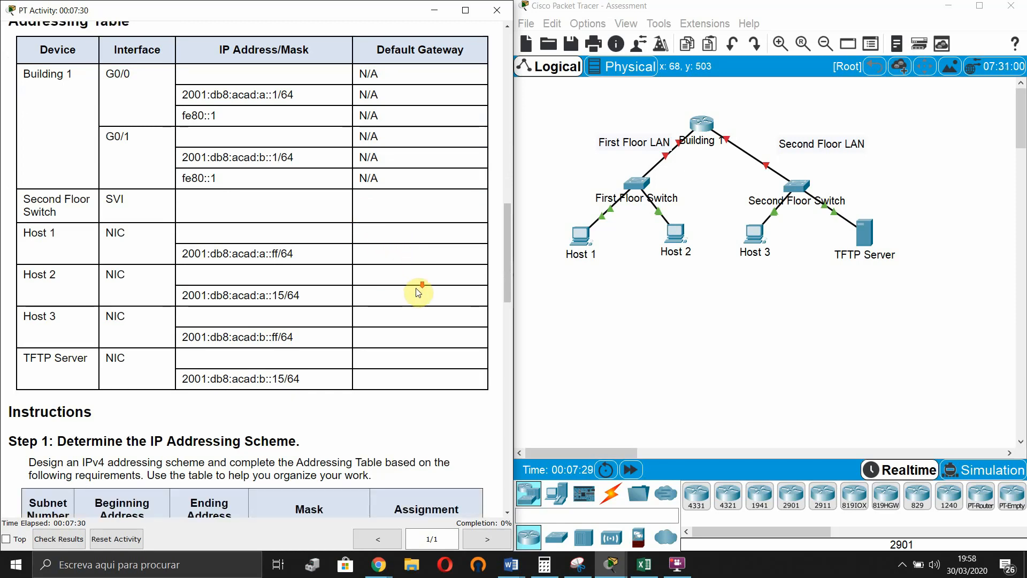
- Highlight the 192.168.1.0/24 network in item a, then bring the blank Excel workbook Livro1 forward
scroll(419, 292, down, 7)
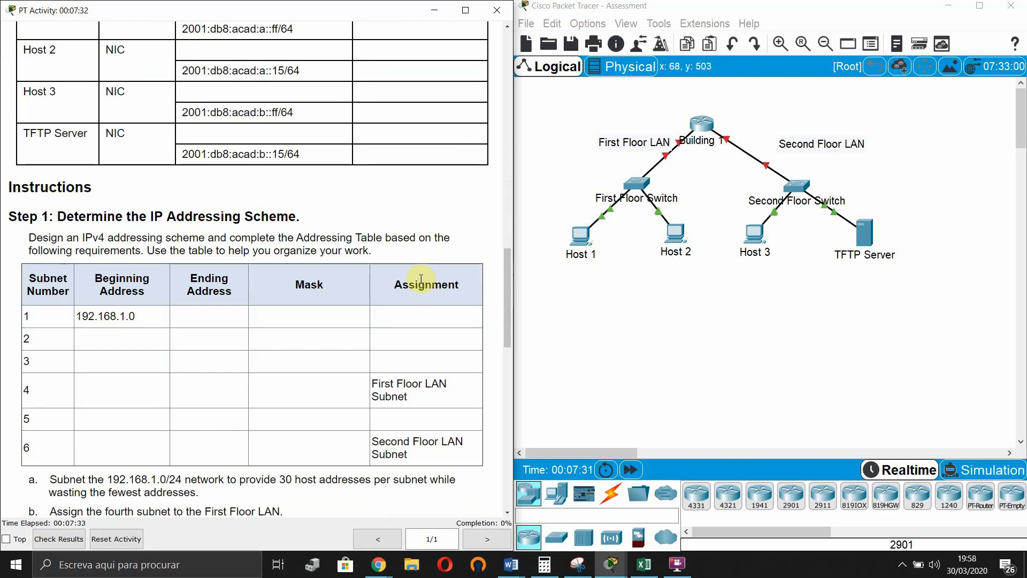
scroll(422, 279, down, 3)
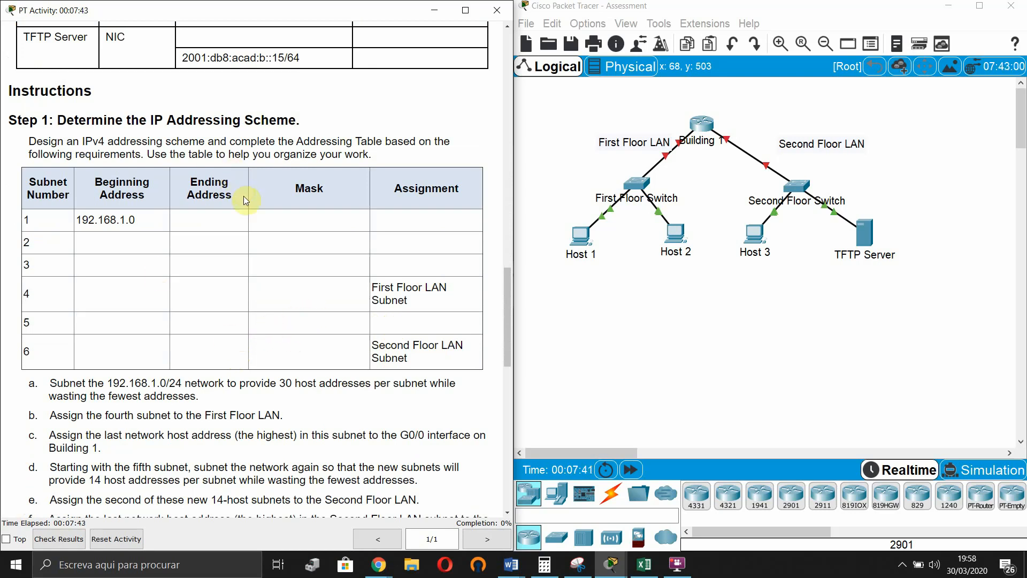
scroll(151, 350, down, 1)
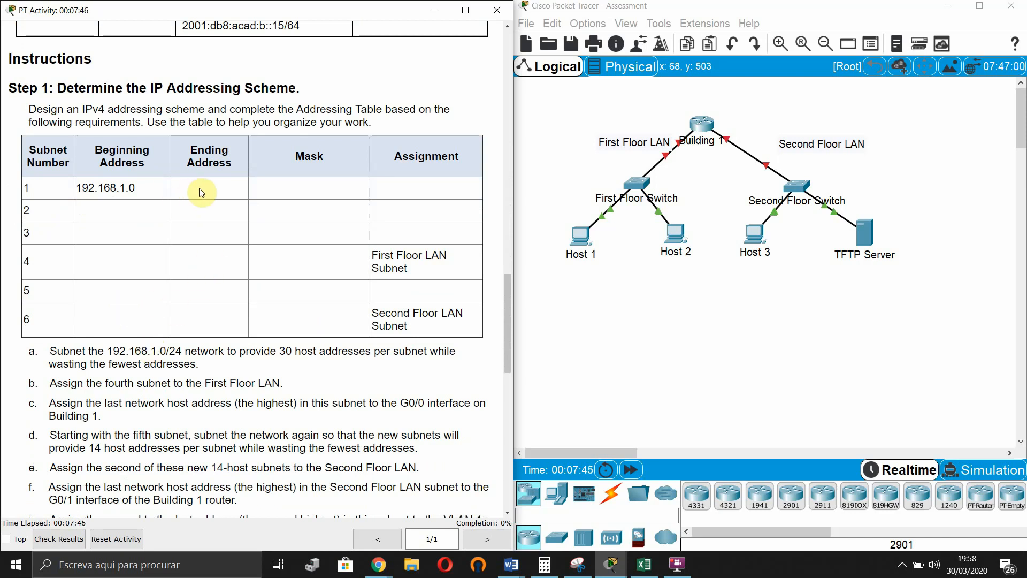
scroll(287, 275, down, 1)
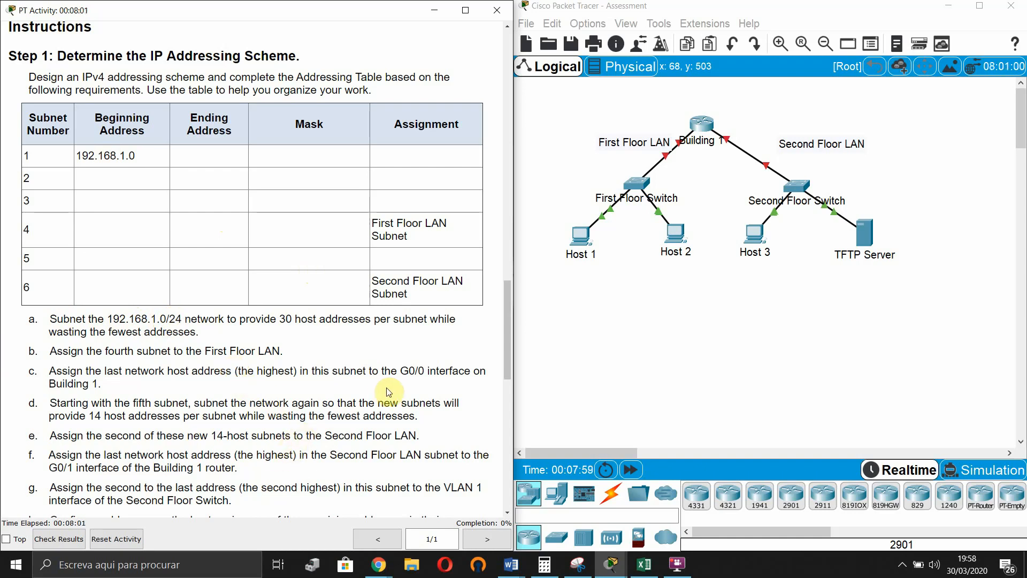
scroll(80, 350, down, 1)
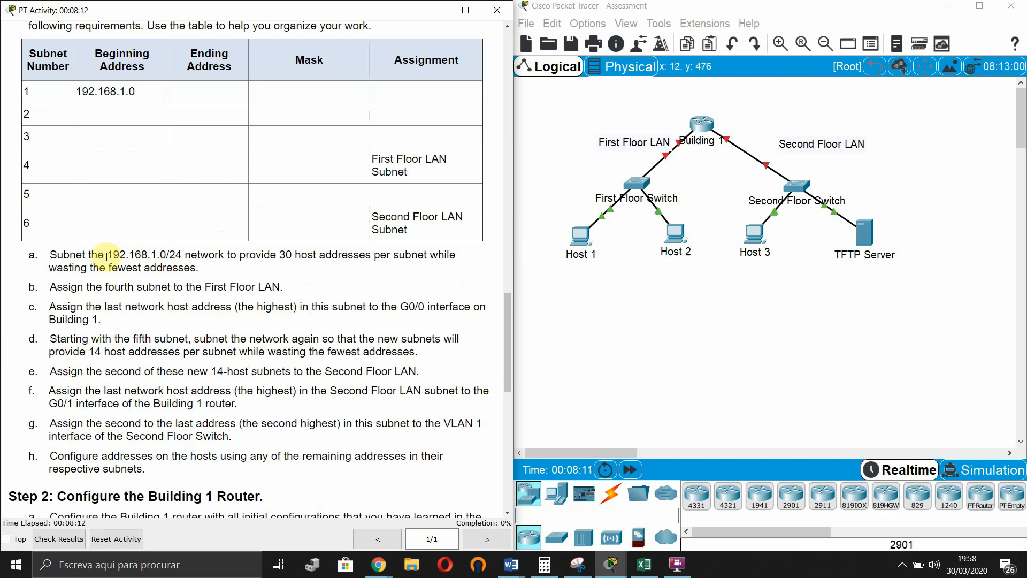
drag(107, 257, 183, 257)
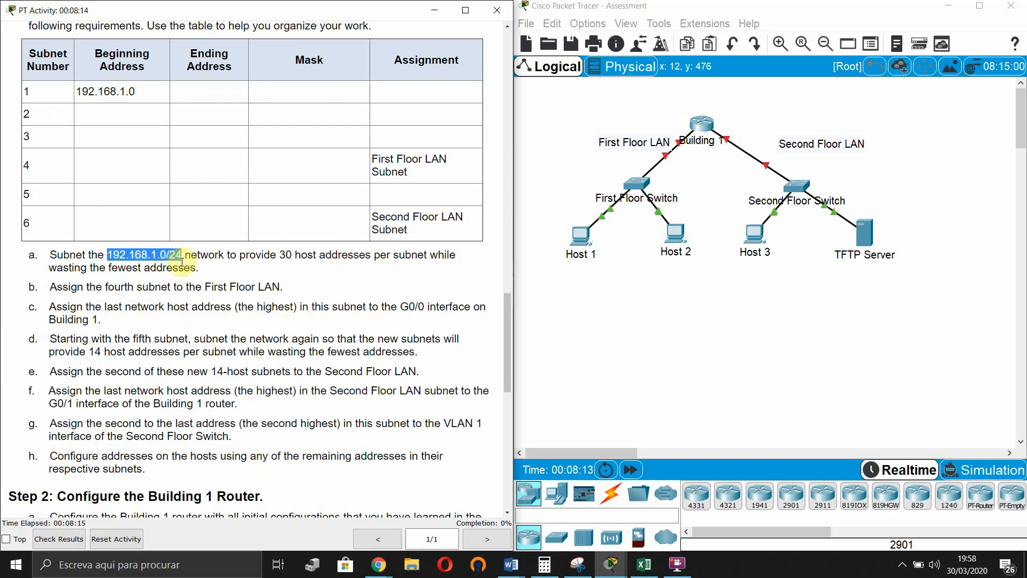
click(645, 565)
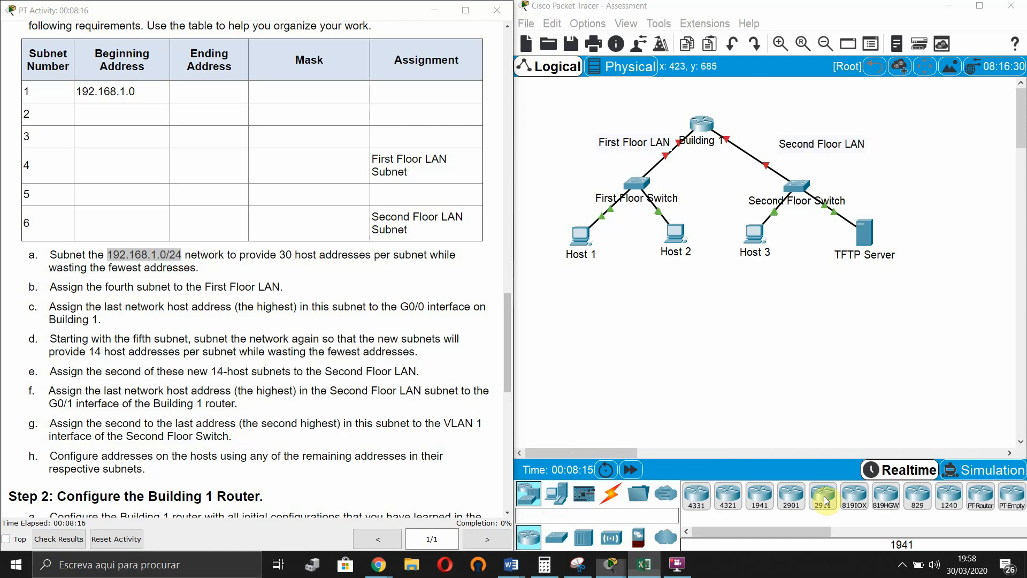
click(382, 261)
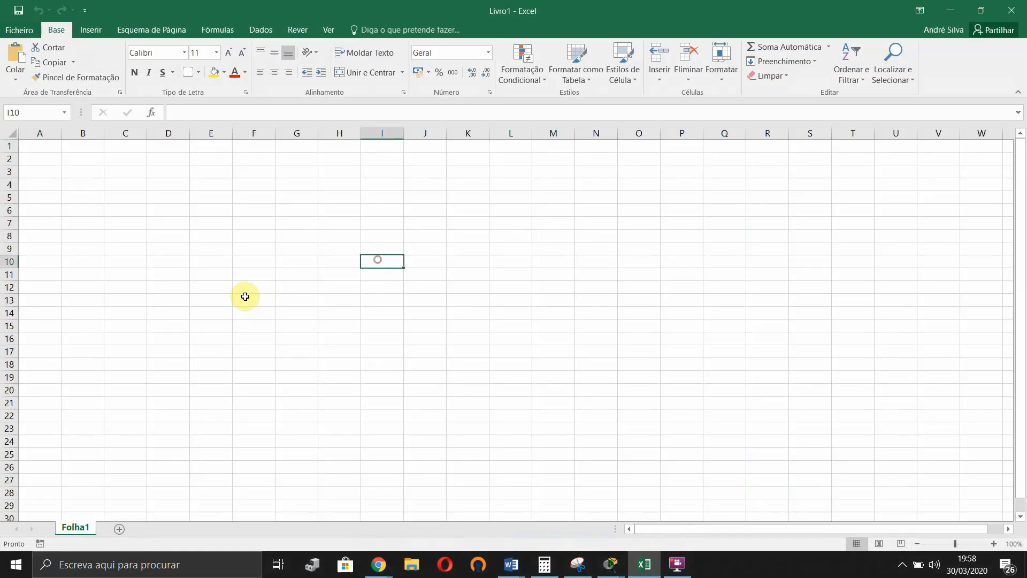
- Enter bit values 1, 2, 4, 8, 16, 32, 64, 128 from M3 leftward to F3
click(187, 171)
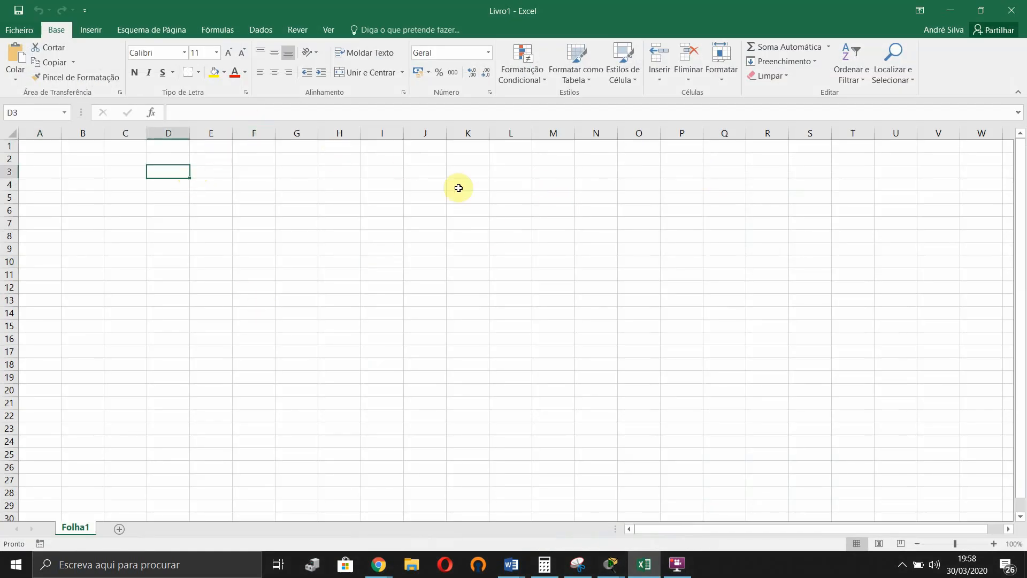
click(493, 172)
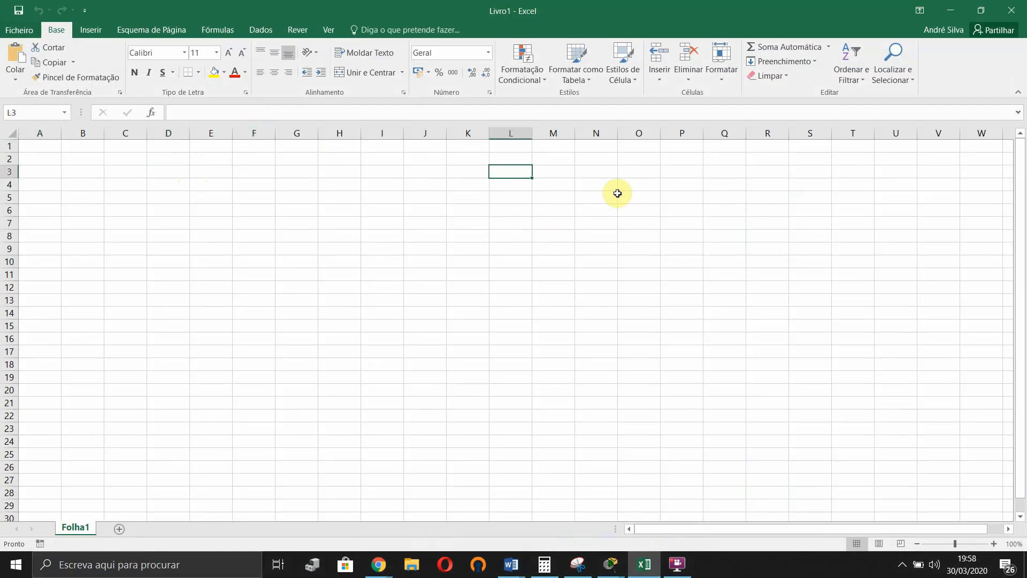
key(Right)
text(1)
key(Left)
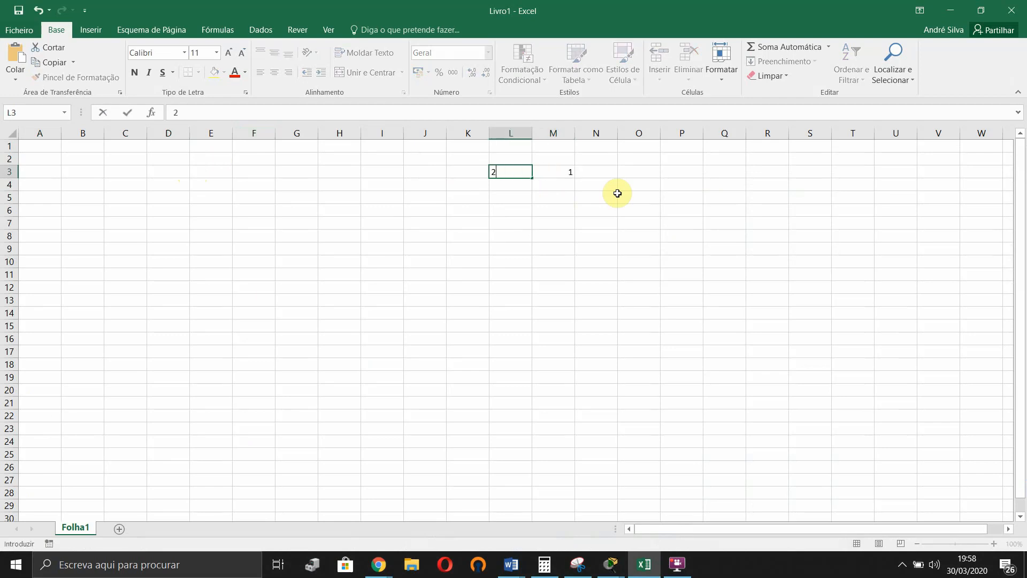
text(2)
key(Left)
text(4)
key(Left)
text(8)
key(Left)
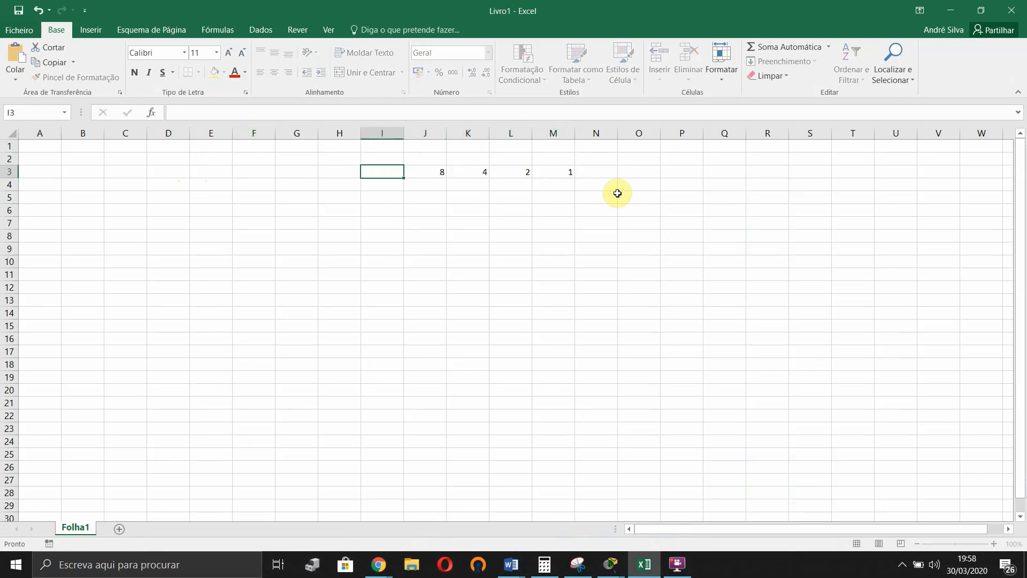
text(16)
key(Left)
text(32)
key(Left)
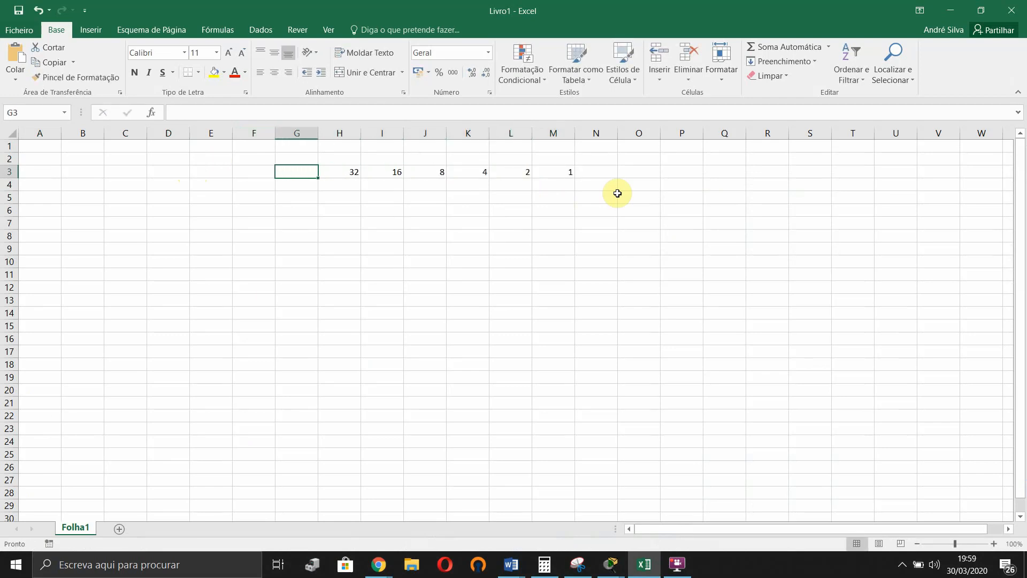
text(64)
key(Left)
text(128)
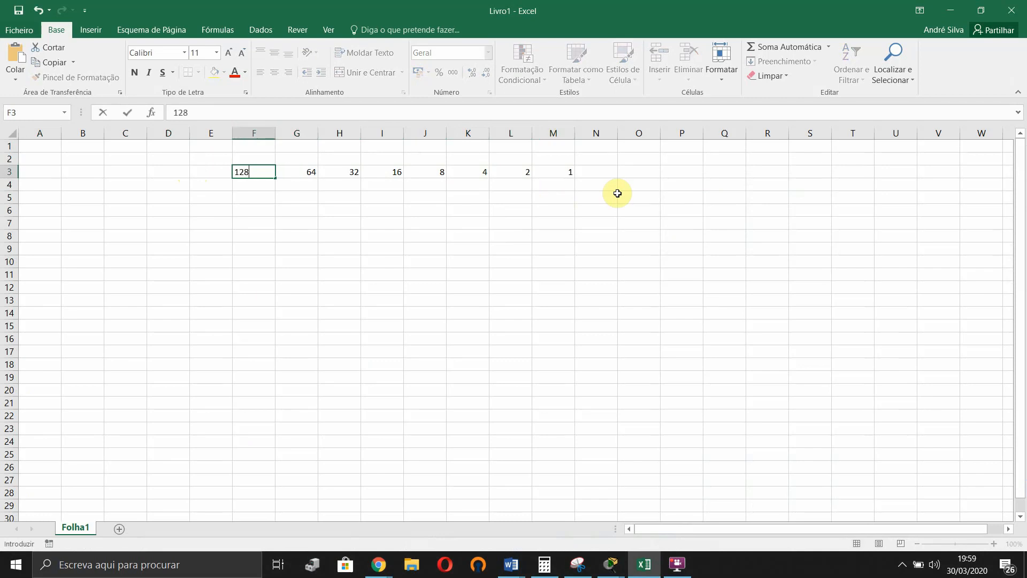
key(Up)
- Label cell F2 with the /25 prefix
key(alt)
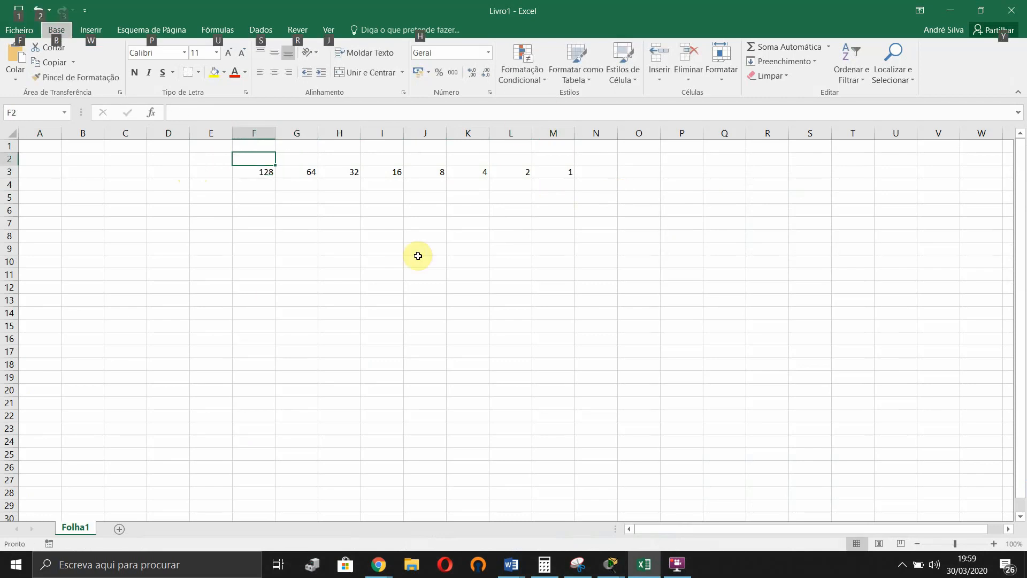
click(412, 273)
click(254, 162)
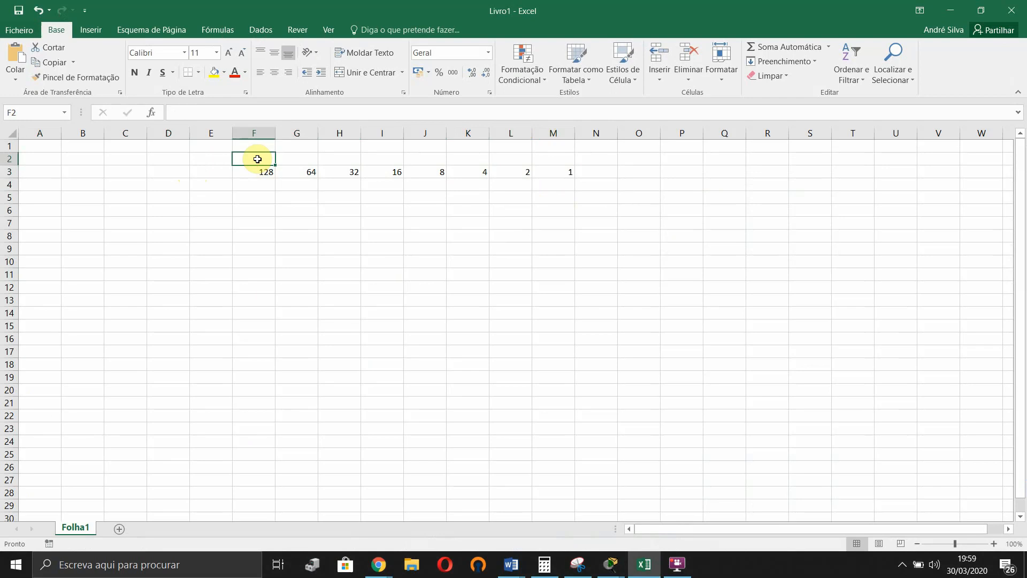
key(alt)
key(alt)
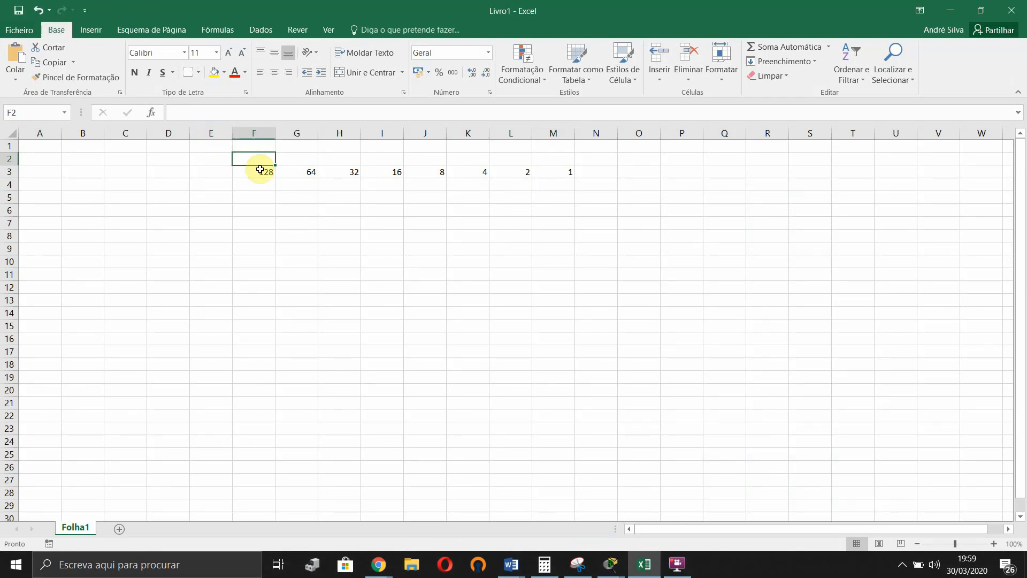
key(alt)
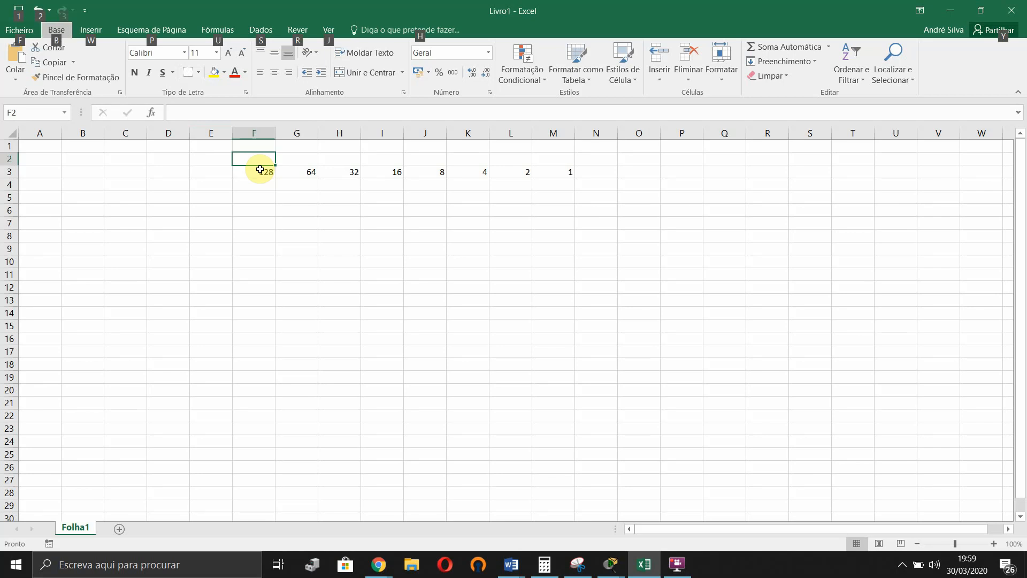
click(300, 170)
click(260, 156)
double_click(259, 156)
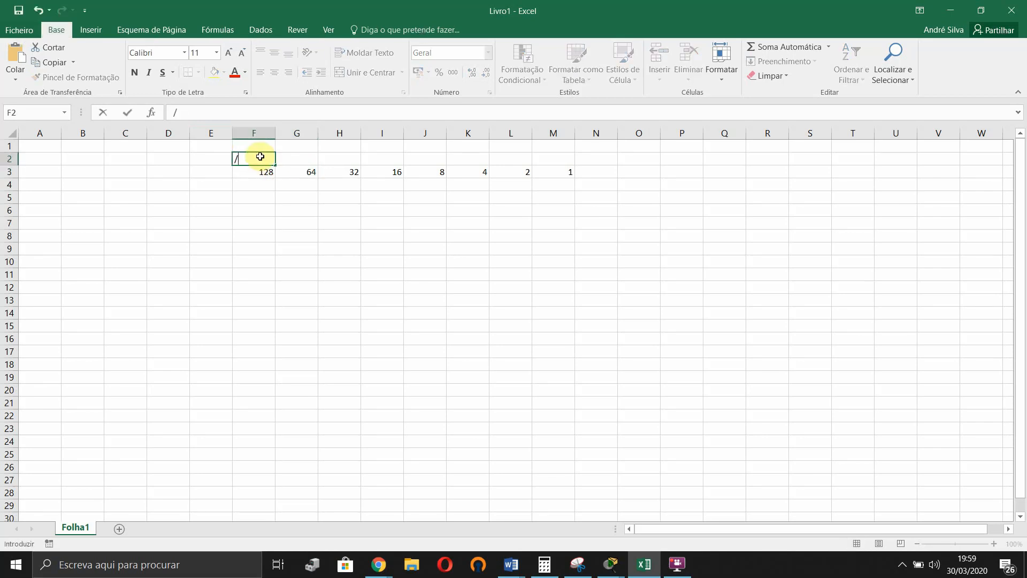
key(Return)
click(258, 156)
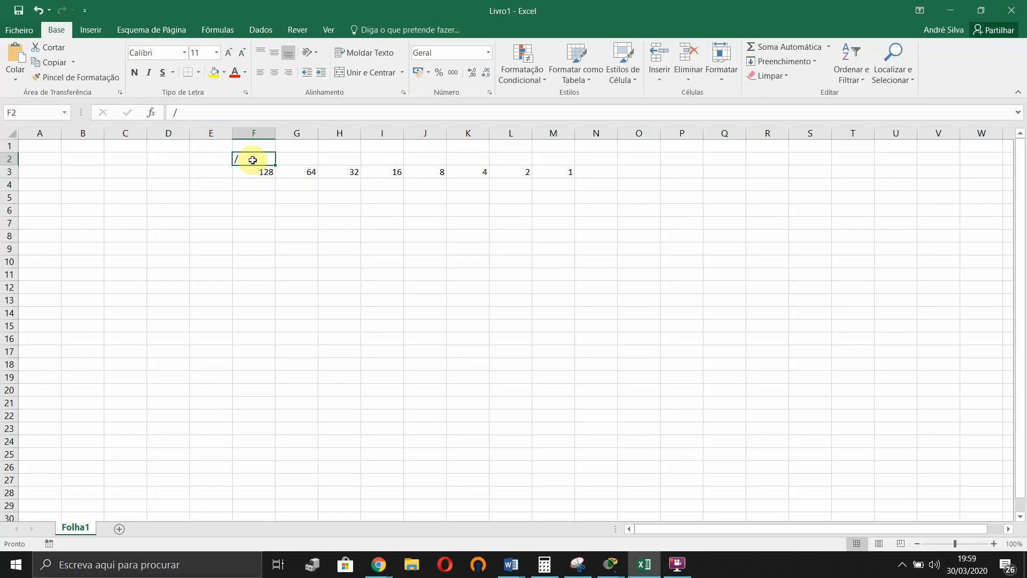
double_click(257, 156)
text(25)
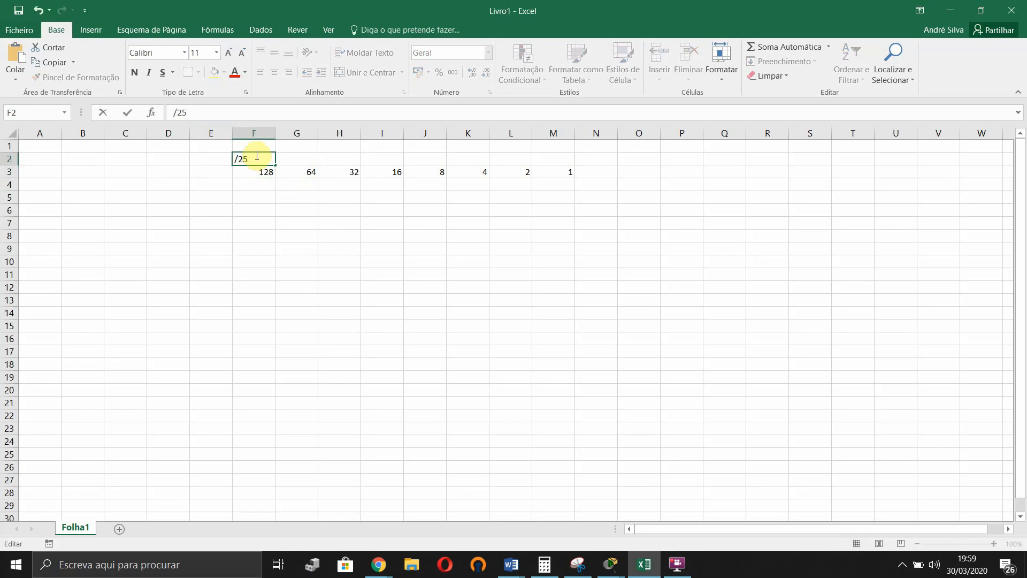
key(Tab)
- Fill prefix labels /26, /27, /28, /29 and /30 into G2 through K2
key(alt)
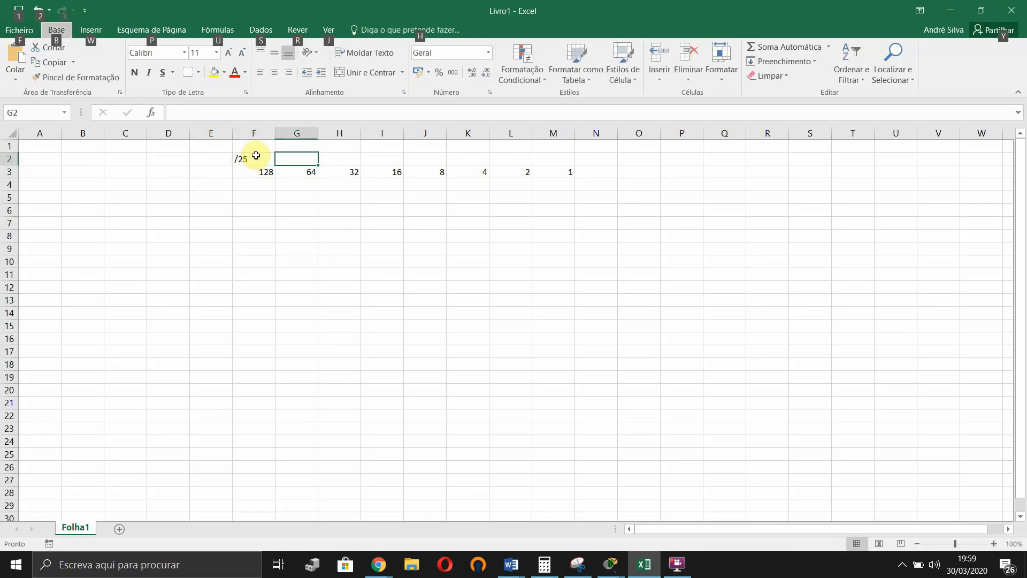
click(309, 152)
double_click(310, 158)
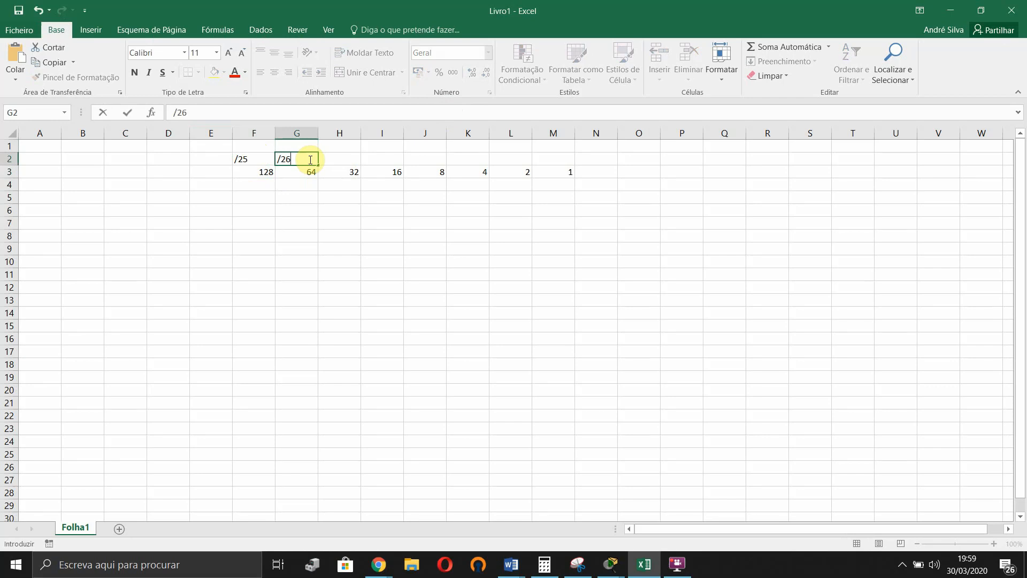
click(336, 154)
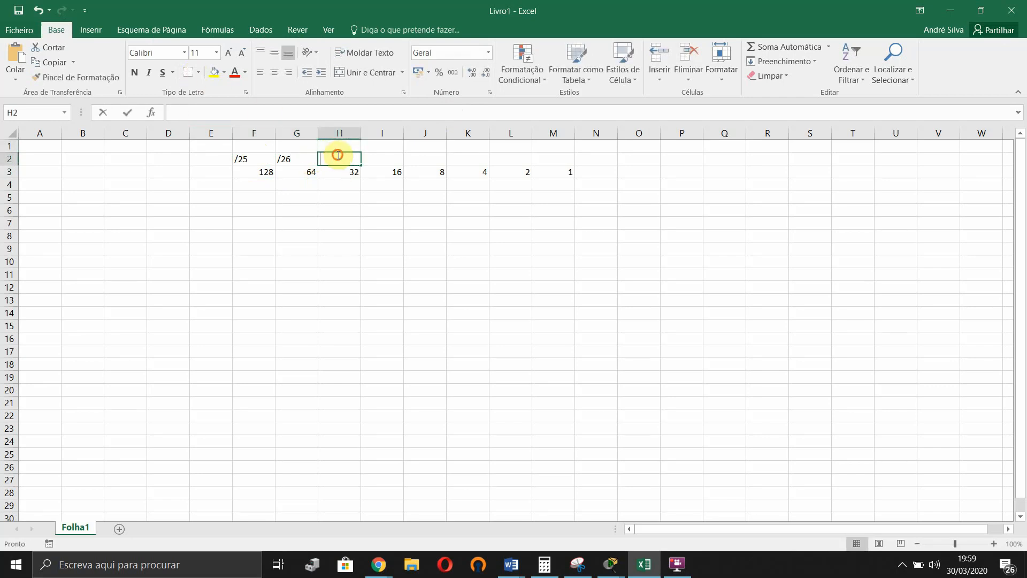
double_click(338, 155)
text(/27)
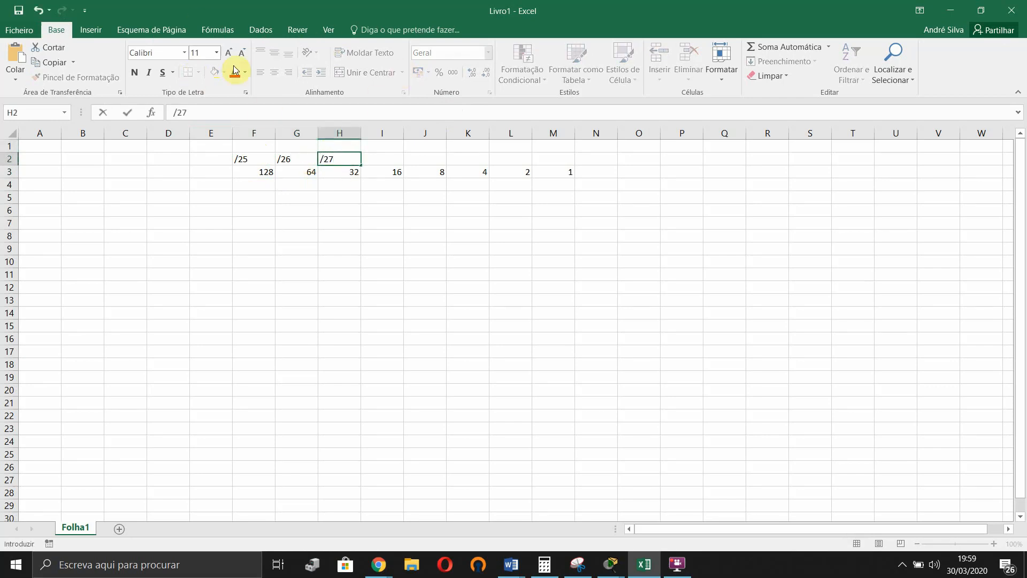
click(374, 156)
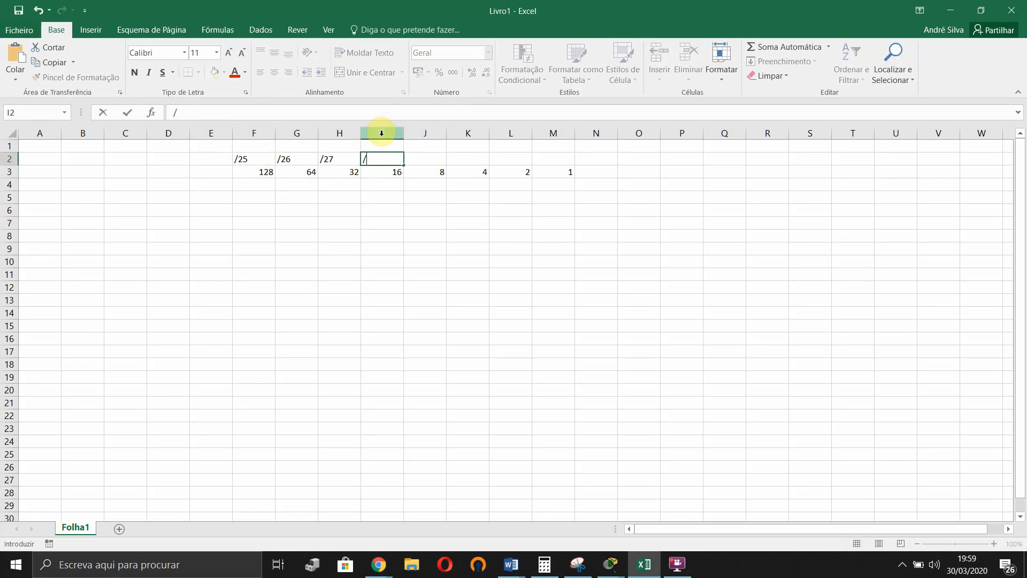
click(417, 157)
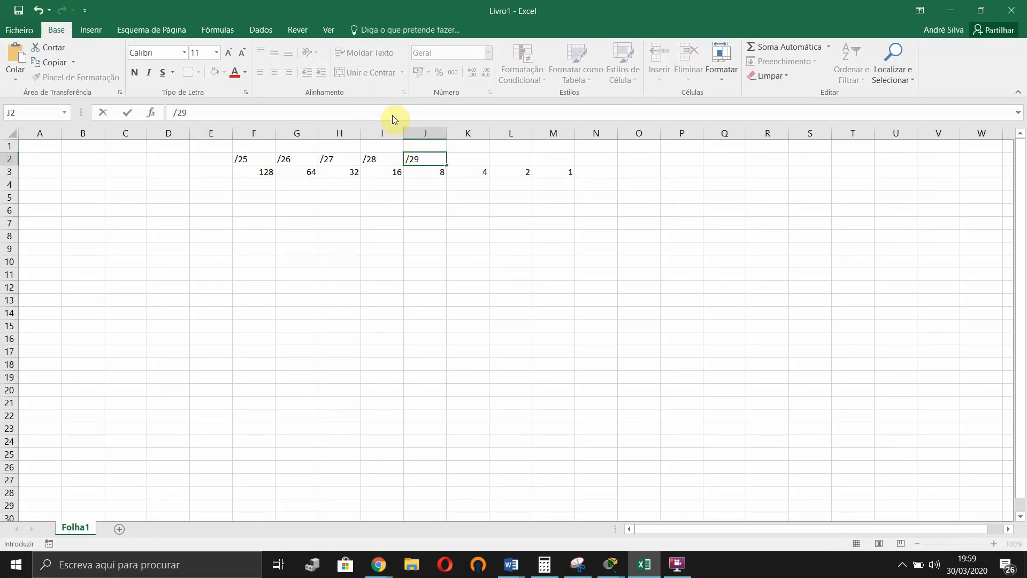
click(459, 157)
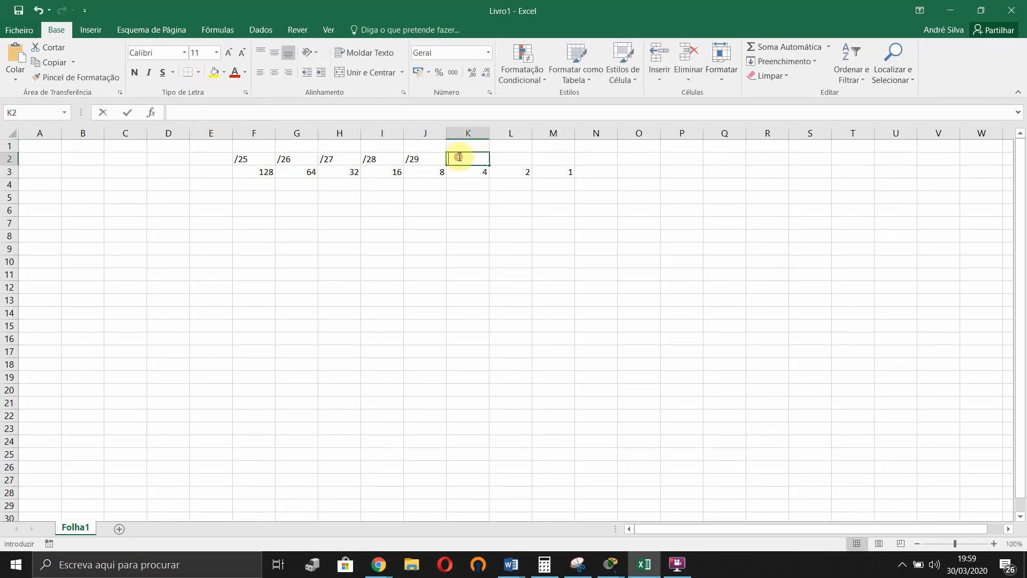
click(437, 287)
click(252, 181)
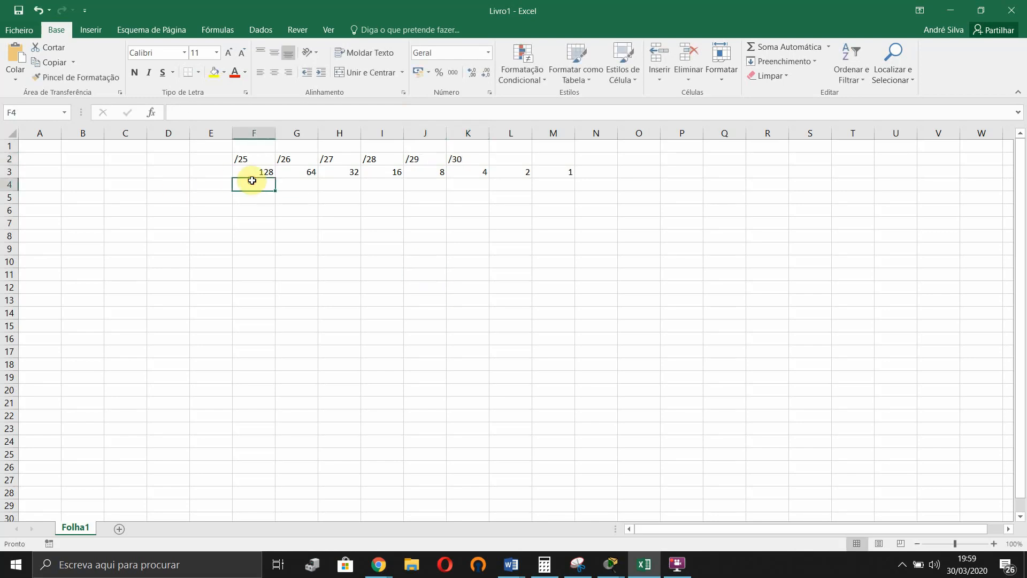
- Enter mask values 128, 192, 224, 240, 248, 252, 254, 255 across F4:M4
text(128)
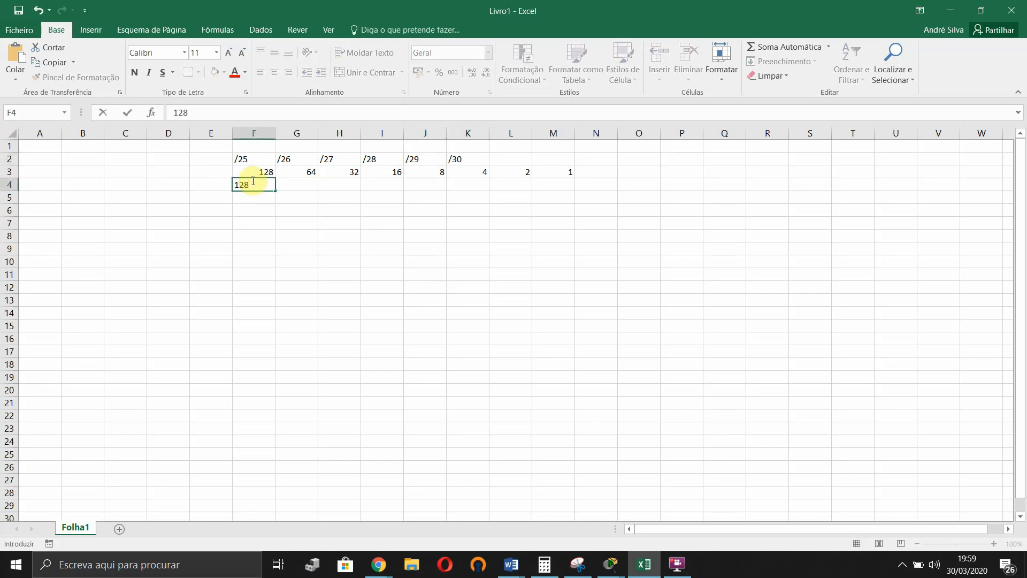
key(Tab)
text(192)
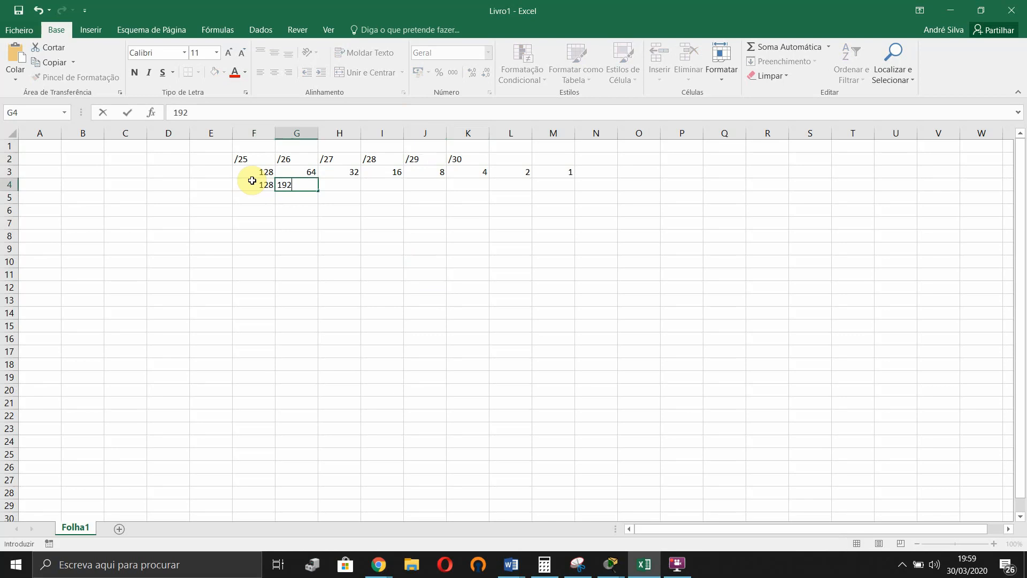
key(Tab)
text(224)
key(Tab)
text(2)
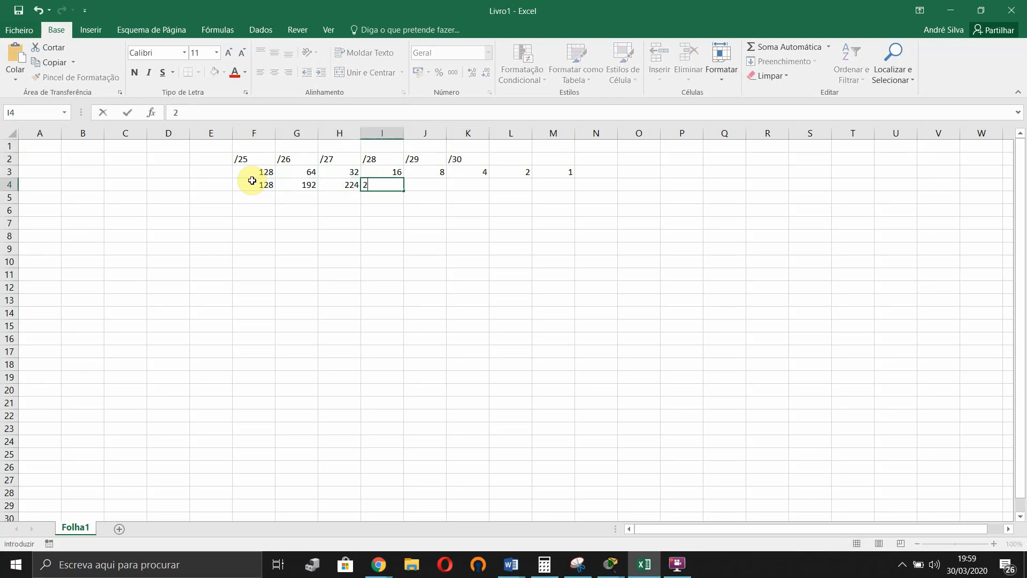
key(Tab)
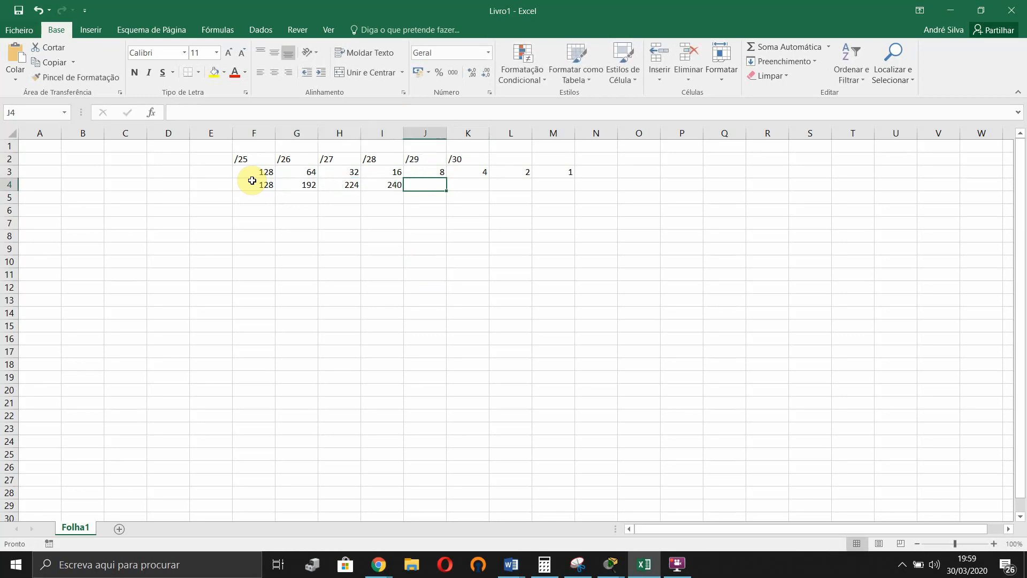
text(248)
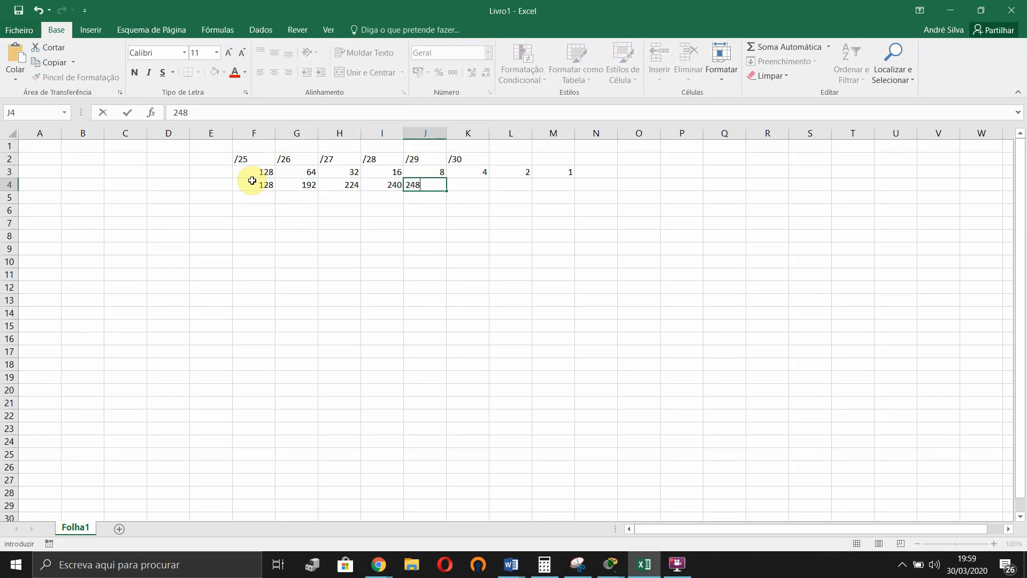
key(Tab)
text(2)
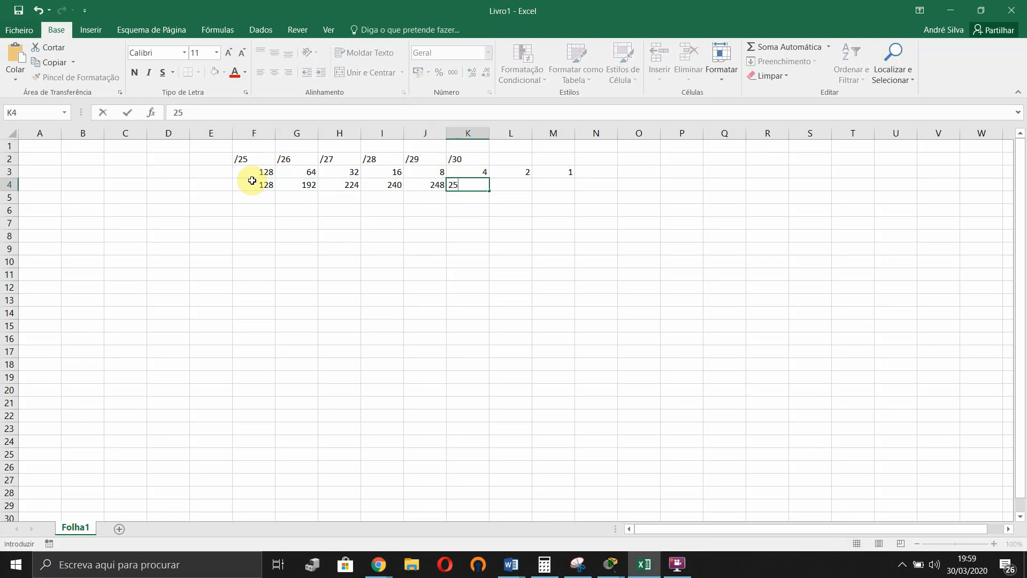
text(52)
key(Tab)
text(258)
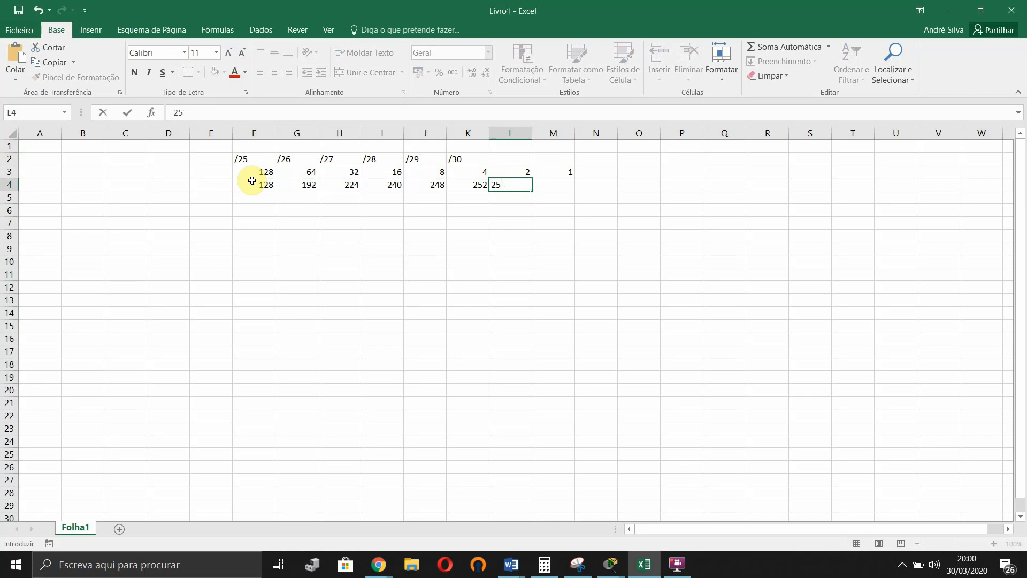
text(4)
key(Tab)
text(2)
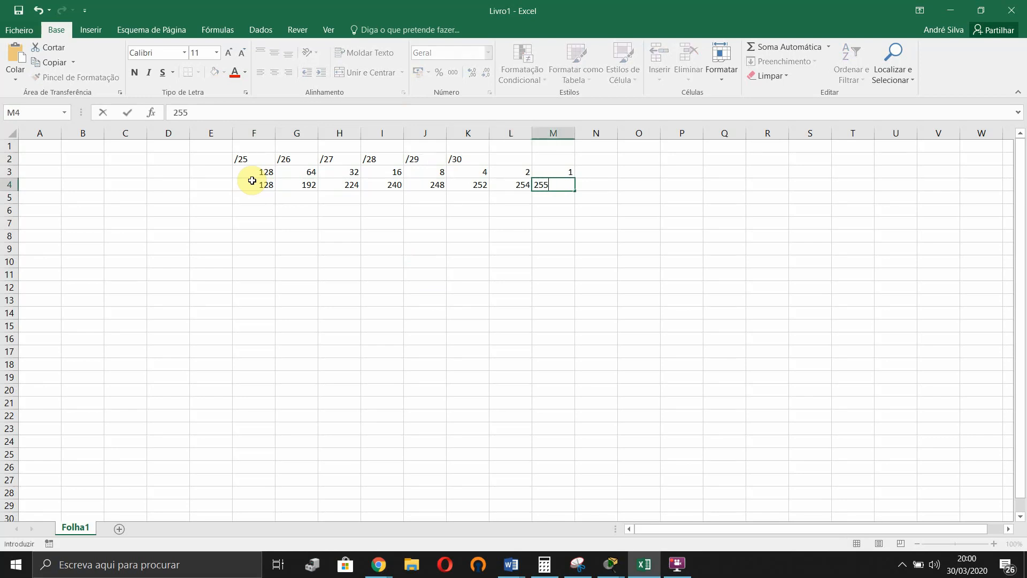
click(328, 250)
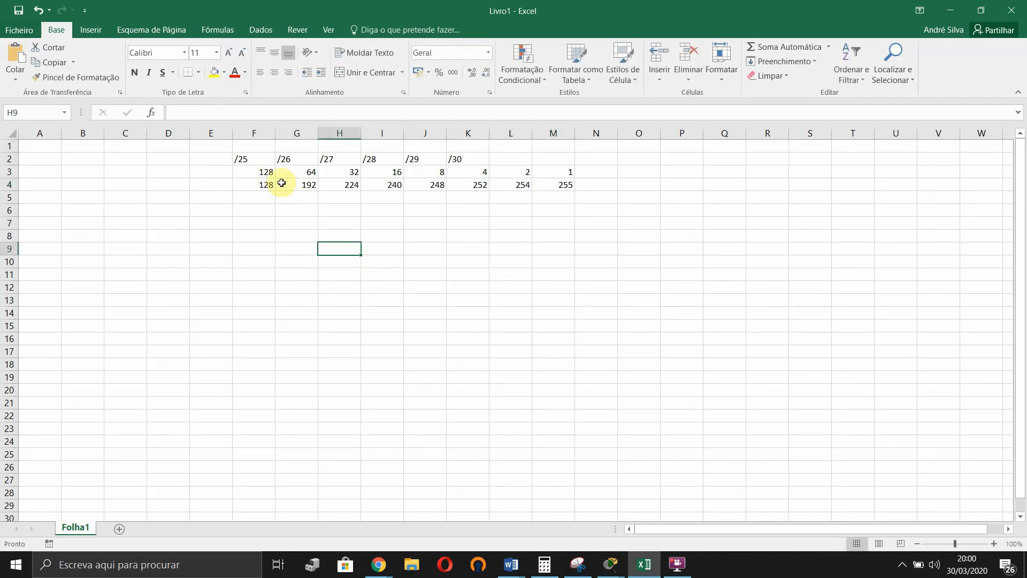
- Select the F2:M4 mask table for review, then move to cell A8
click(255, 157)
drag(291, 183, 567, 187)
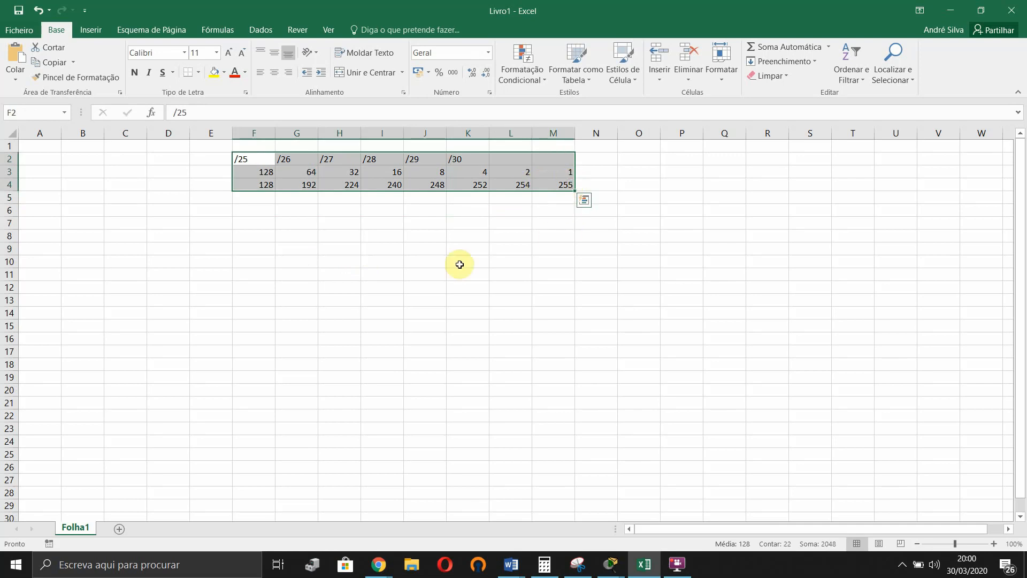
click(383, 287)
click(53, 223)
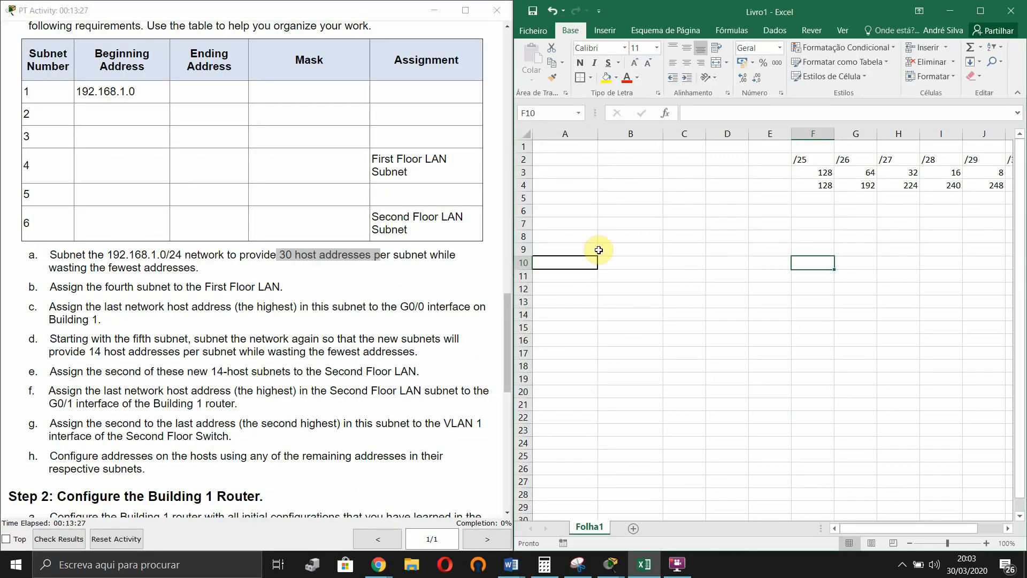
click(593, 239)
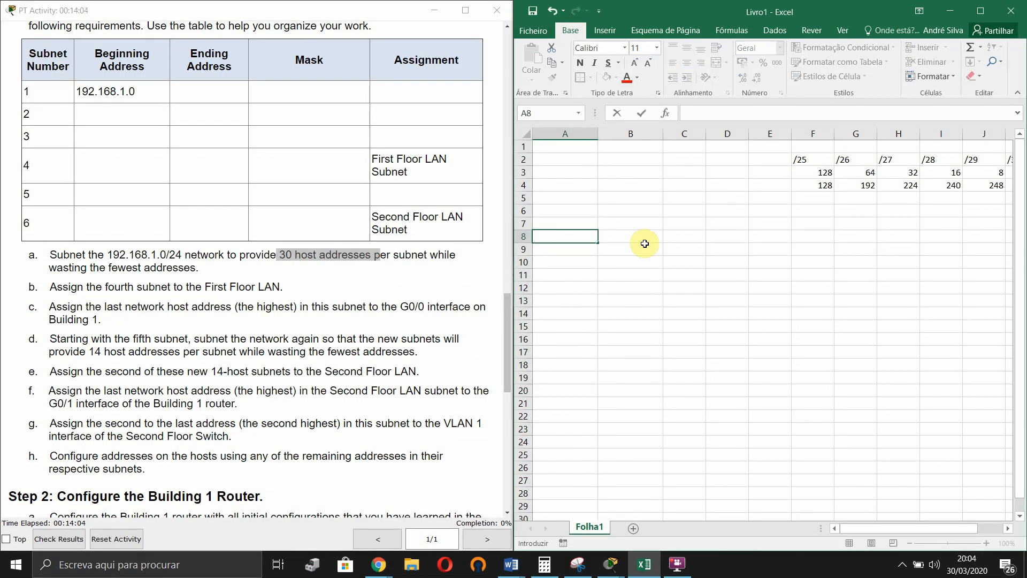
- Enter 192.168.1.0/24 in A8 and give that cell a border
text(192)
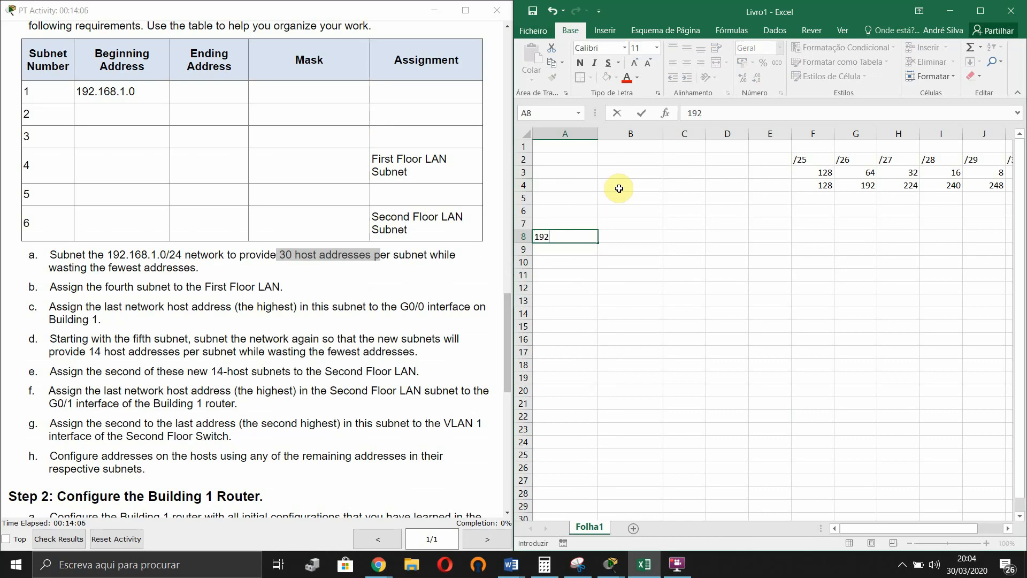
text(.168.1.0/24)
click(537, 235)
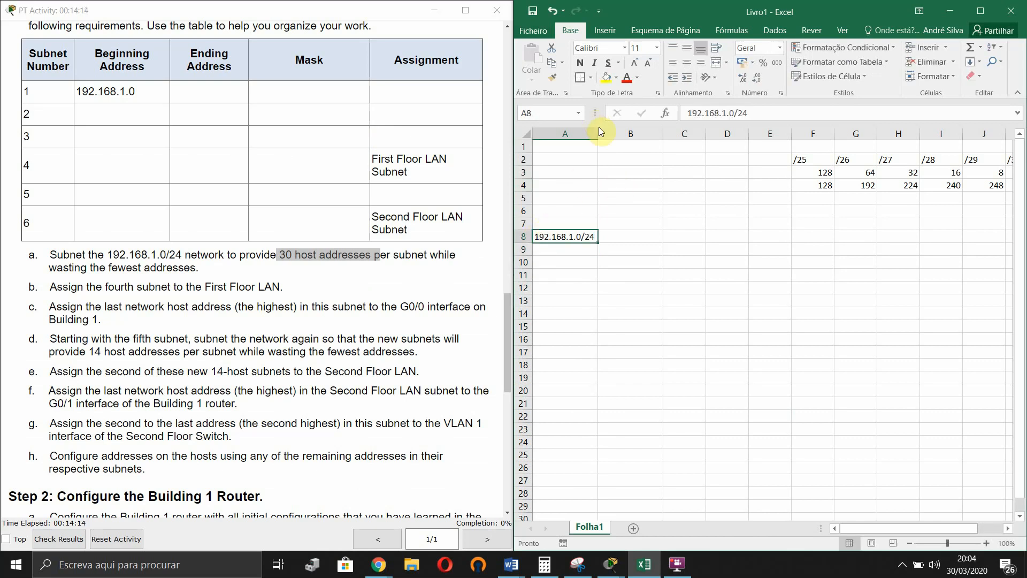
click(580, 77)
click(626, 236)
click(840, 296)
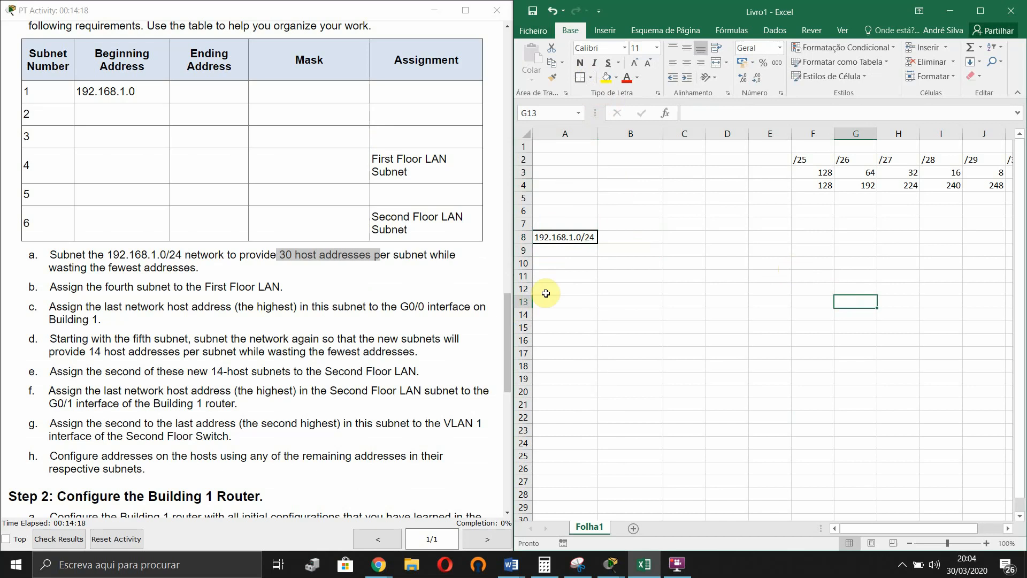
- Number subnet 1 in A10 and enter 192.168.1.0/27 in B10, using the /27 block size 32
click(587, 263)
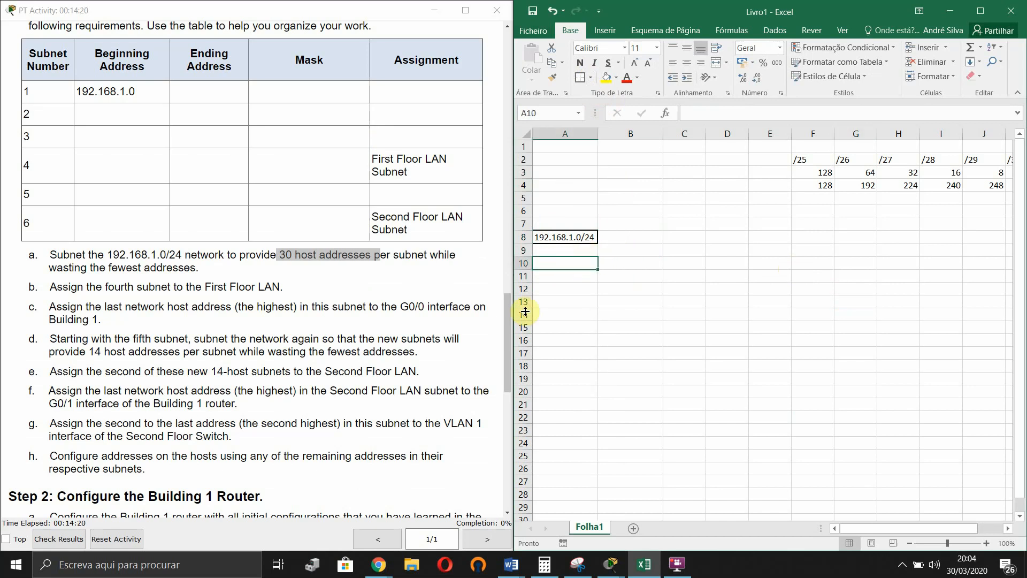
text(1)
key(Tab)
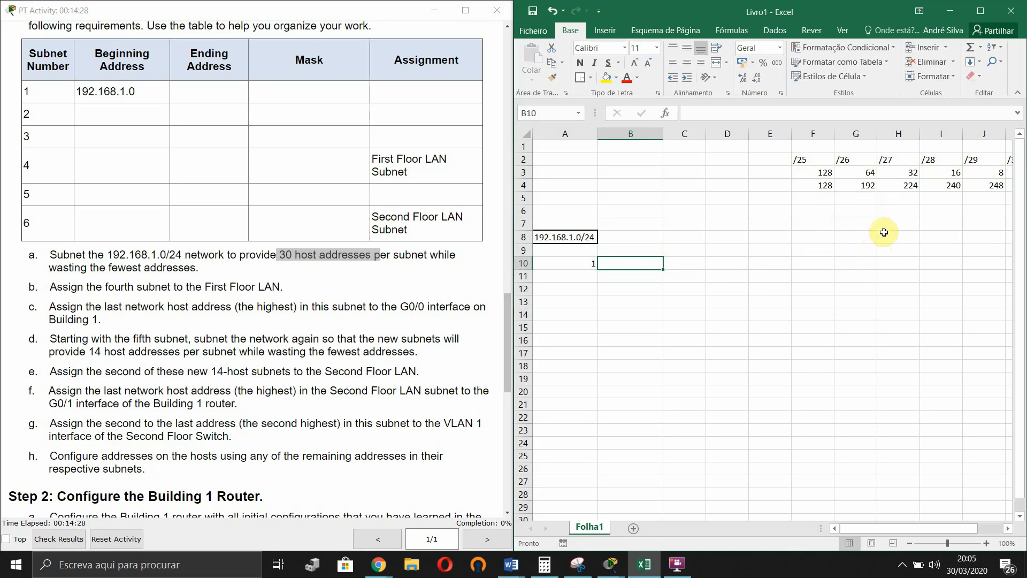
click(896, 161)
drag(896, 161, 904, 185)
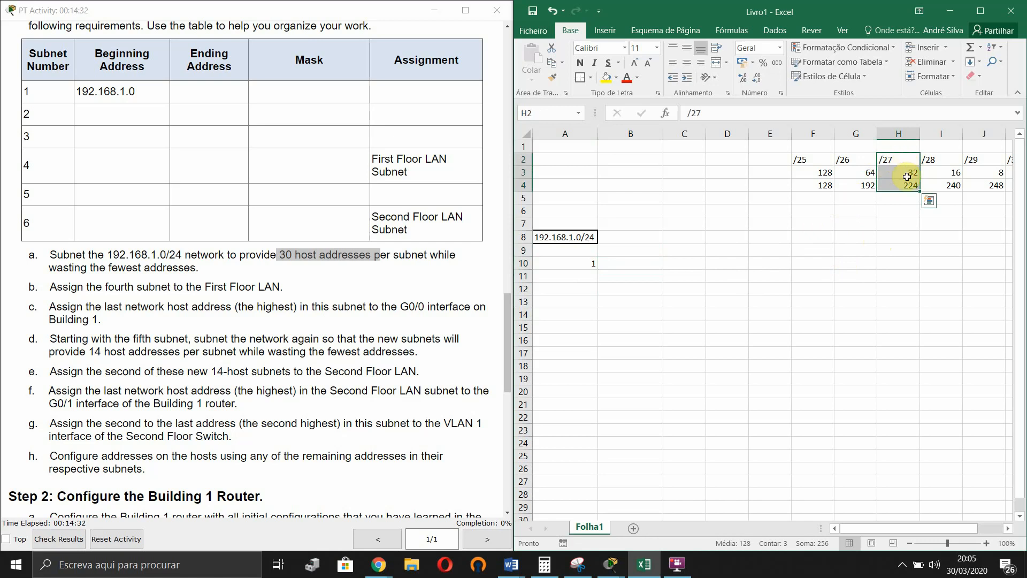
click(905, 172)
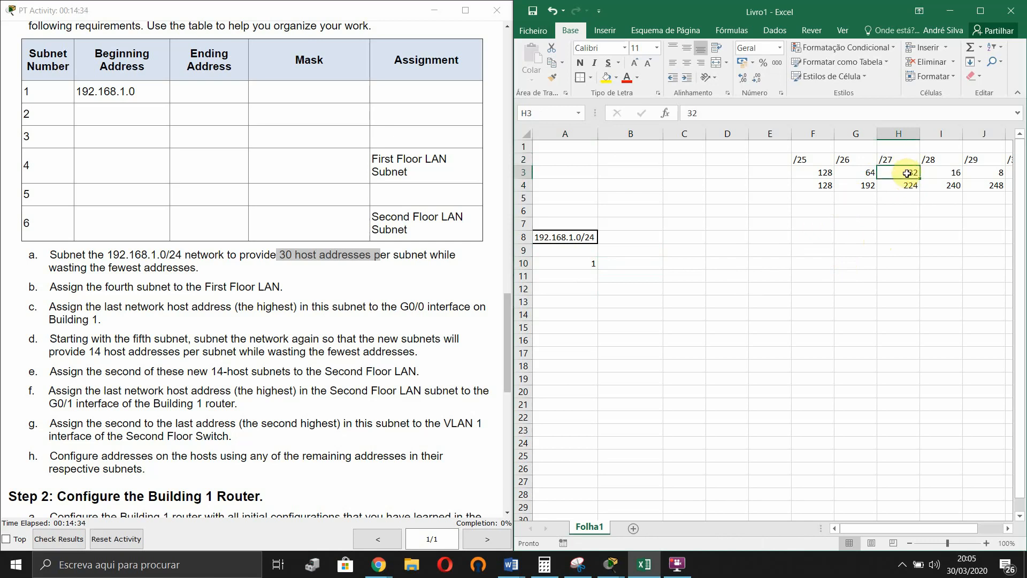
click(645, 263)
text(192)
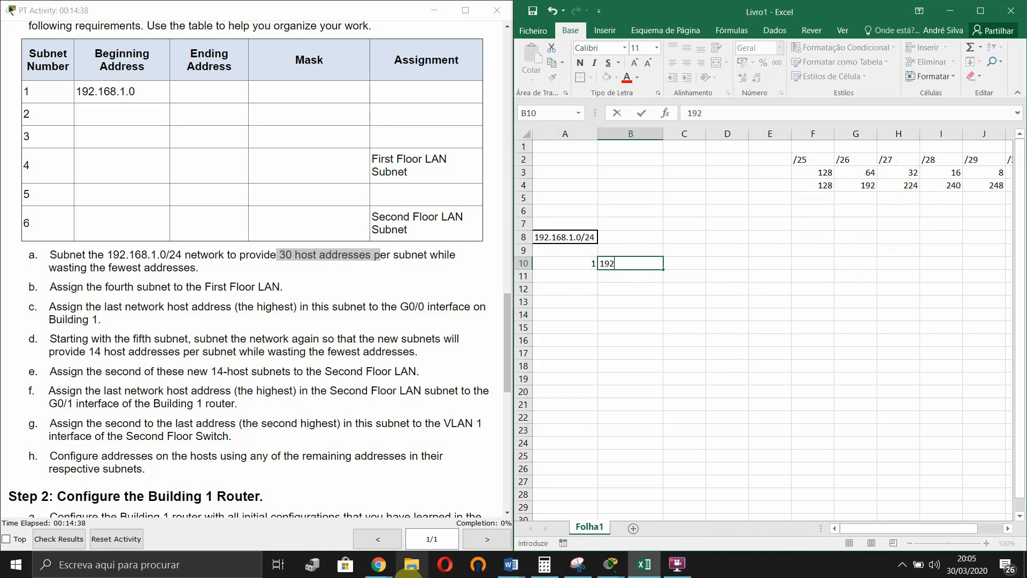
text(.168.1.0/27)
key(Return)
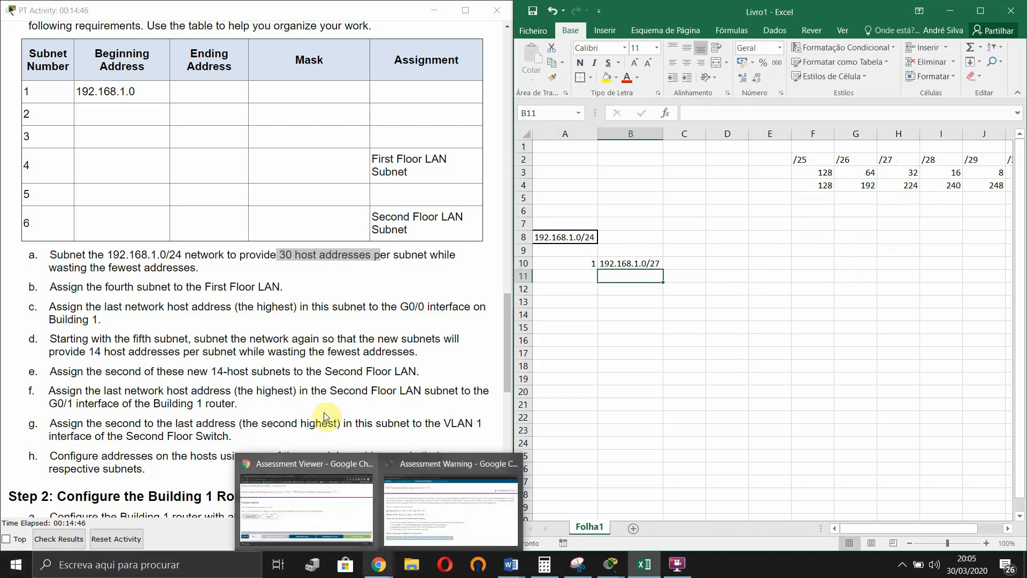
- Enter host range .1 in C10 and .30 in C11, then type the 1) label in E5
double_click(692, 262)
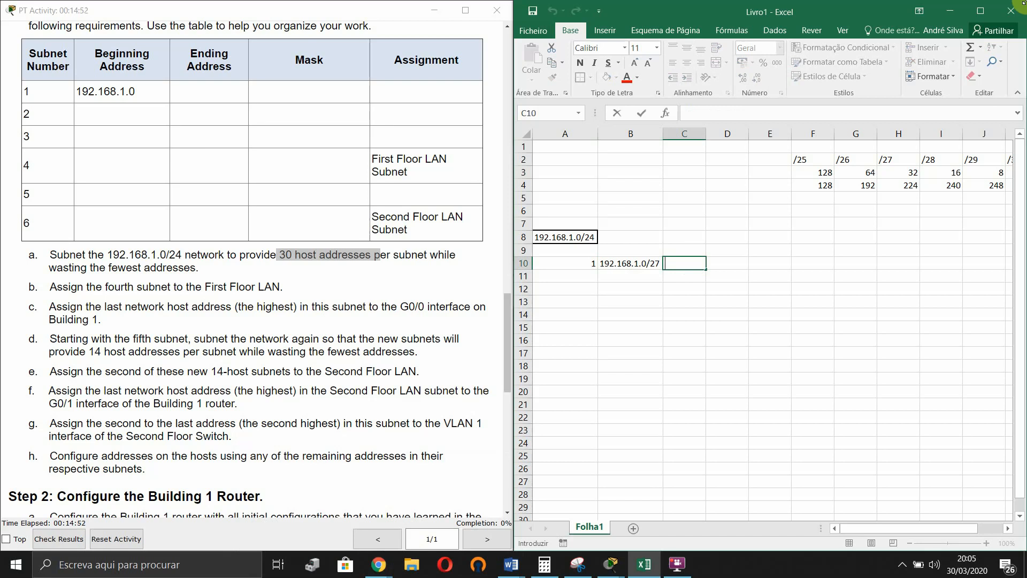
click(675, 337)
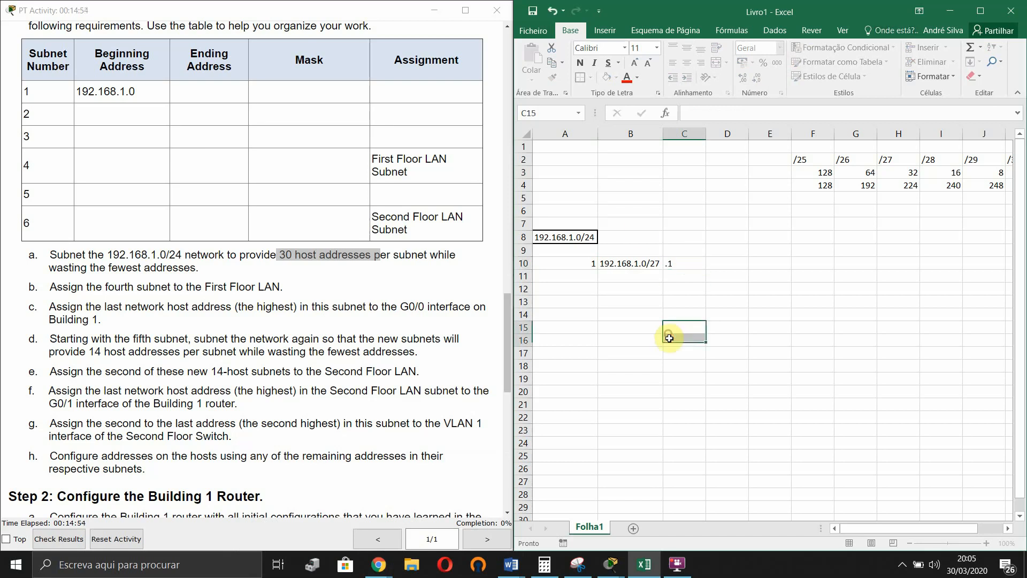
click(692, 277)
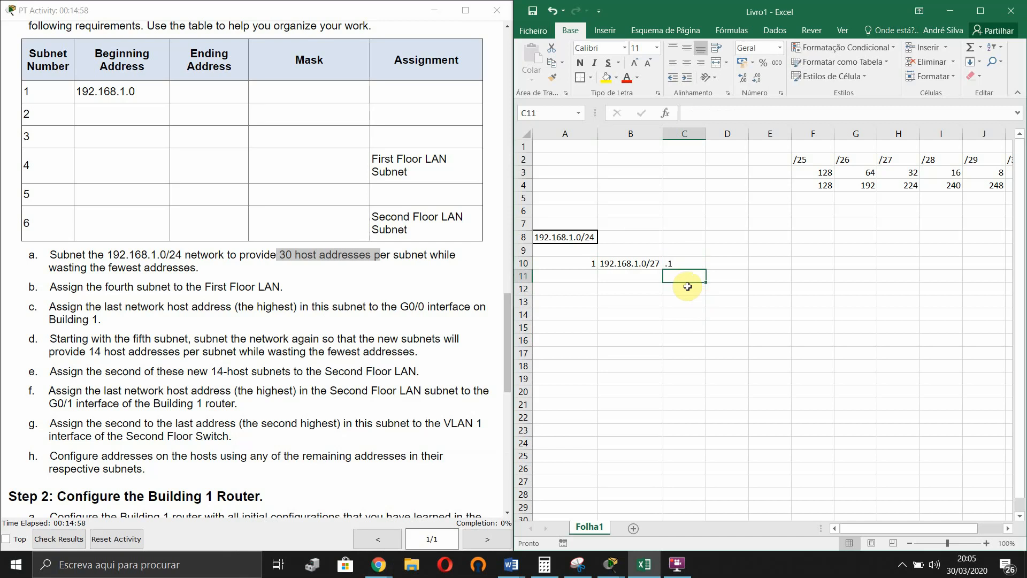
text(.)
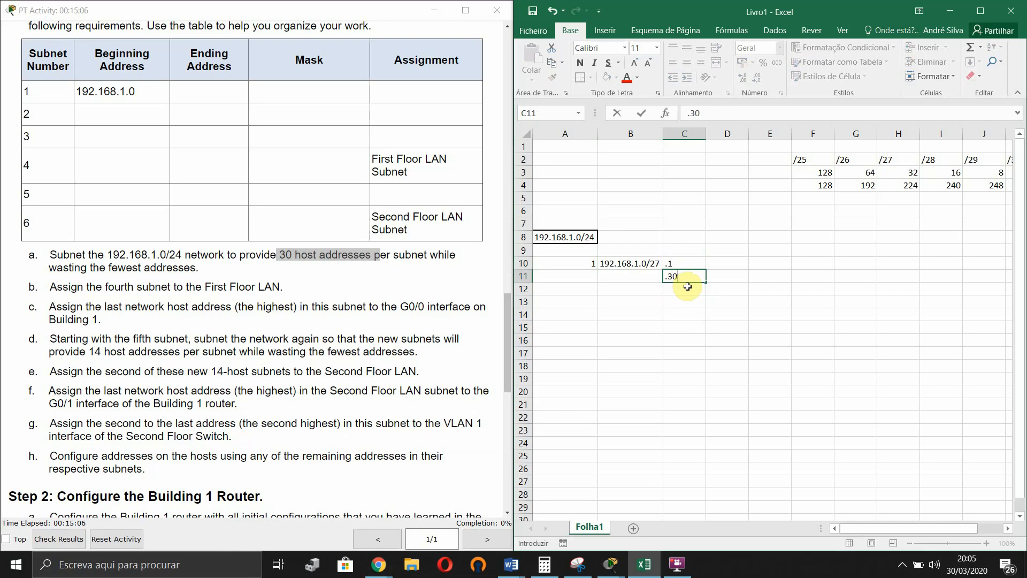
text(30)
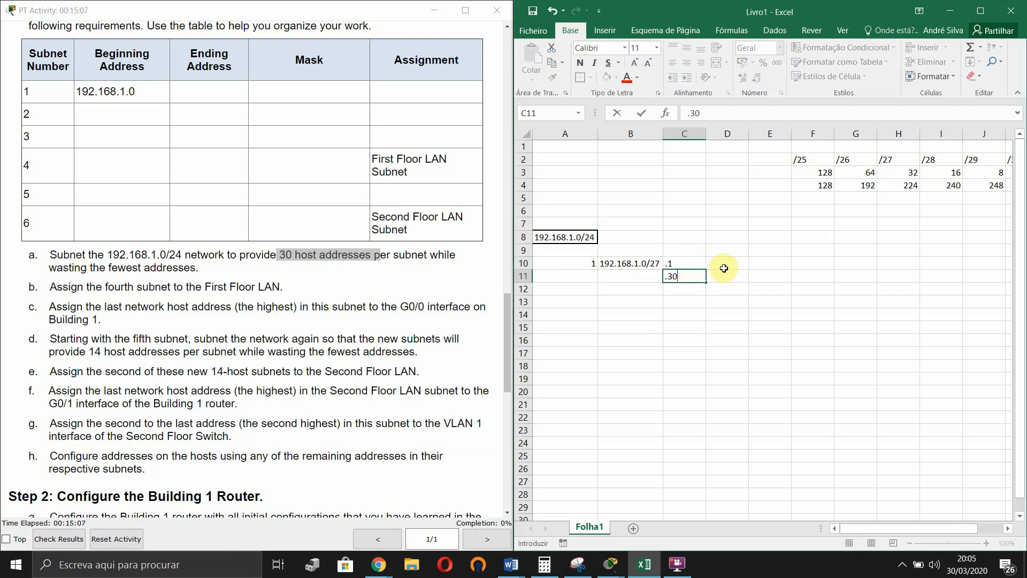
click(782, 202)
text(1)
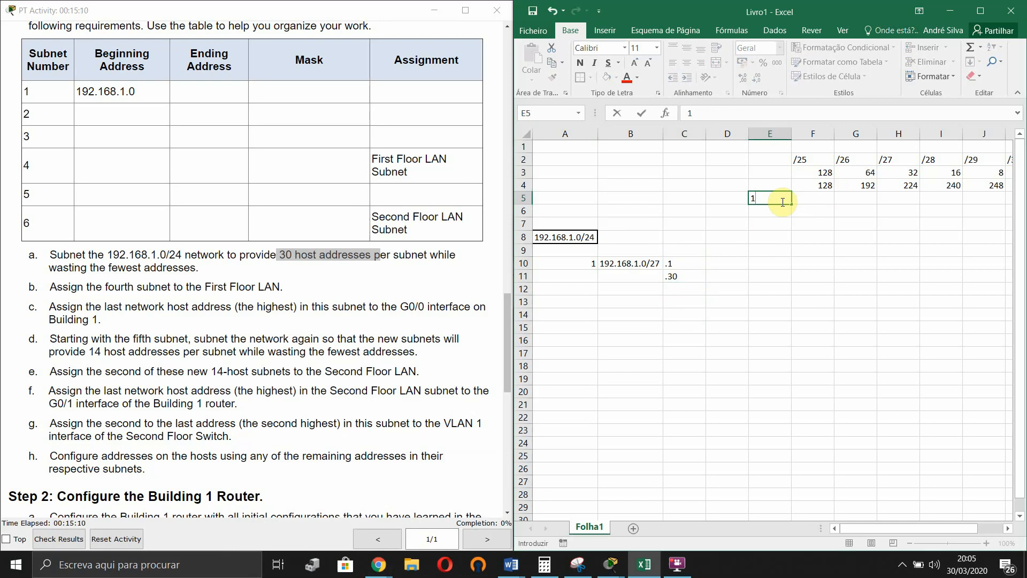
text())
- Confirm the 1) label in E5 and enter bit pattern 0 0 0 in F5:H5
key(Return)
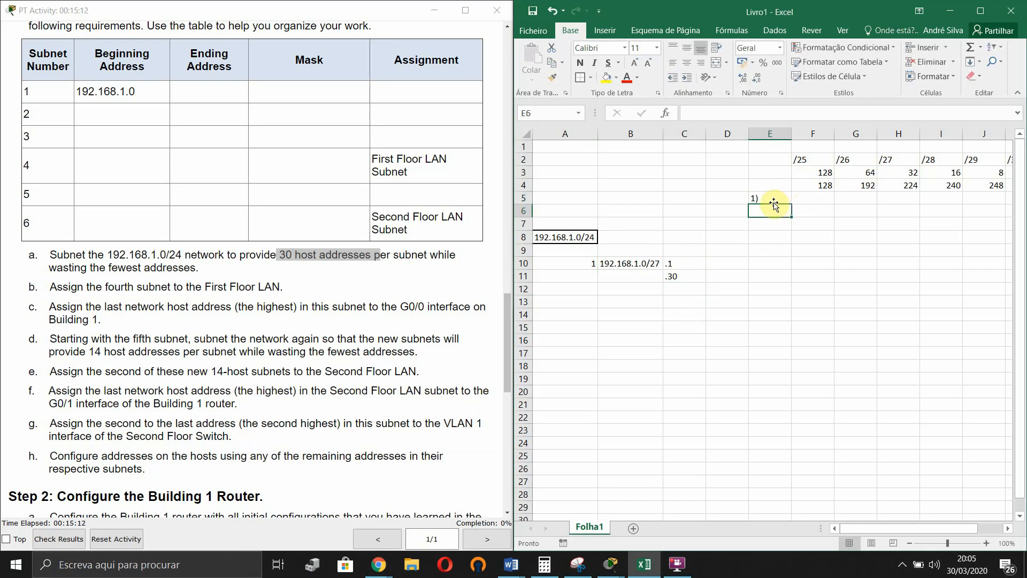
click(815, 197)
text(0)
key(Tab)
text(0)
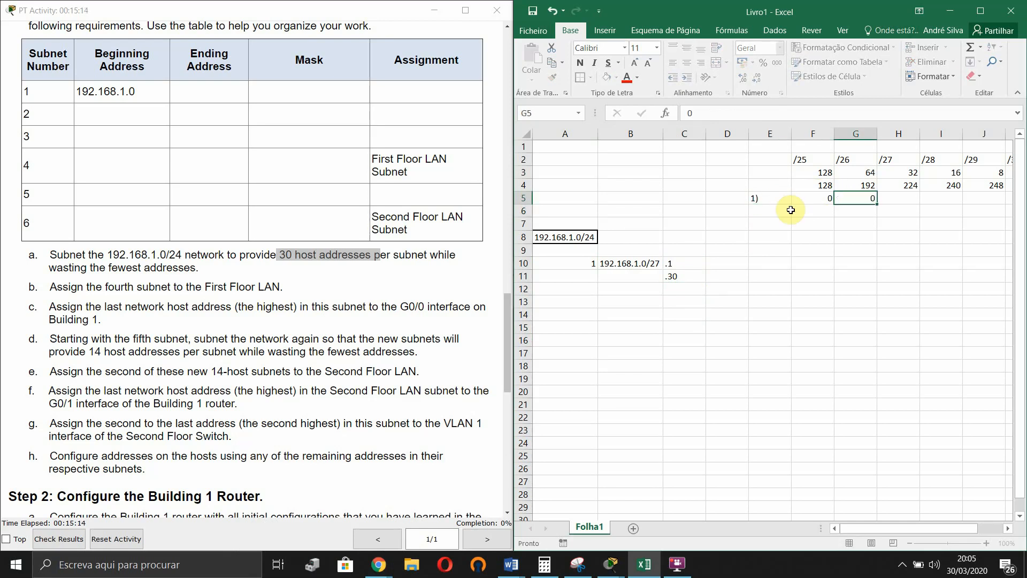
key(Tab)
text(0)
key(Tab)
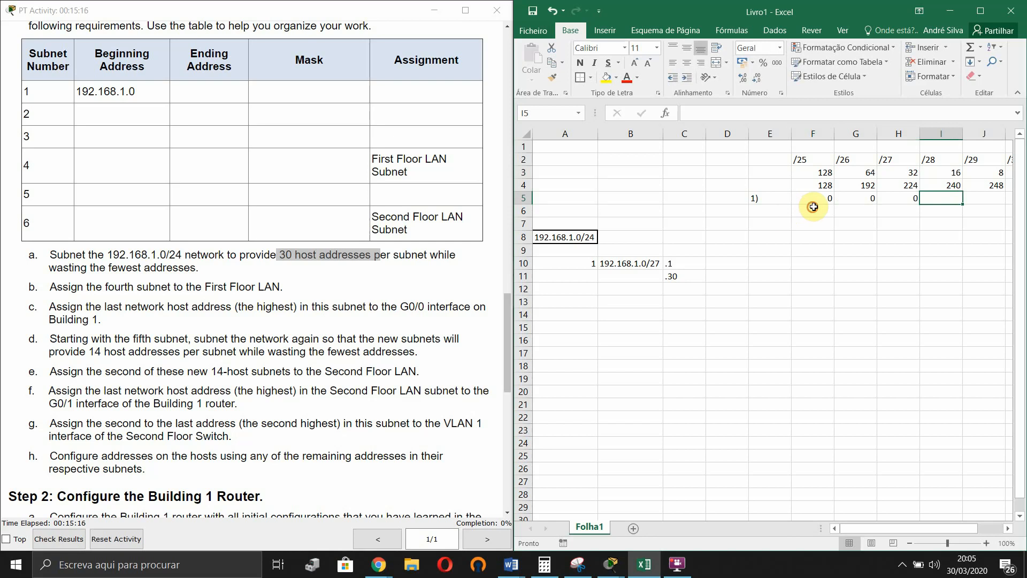
- Enter bit pattern 0 0 1 in F6:H6
click(812, 210)
text(0)
key(Tab)
text(0)
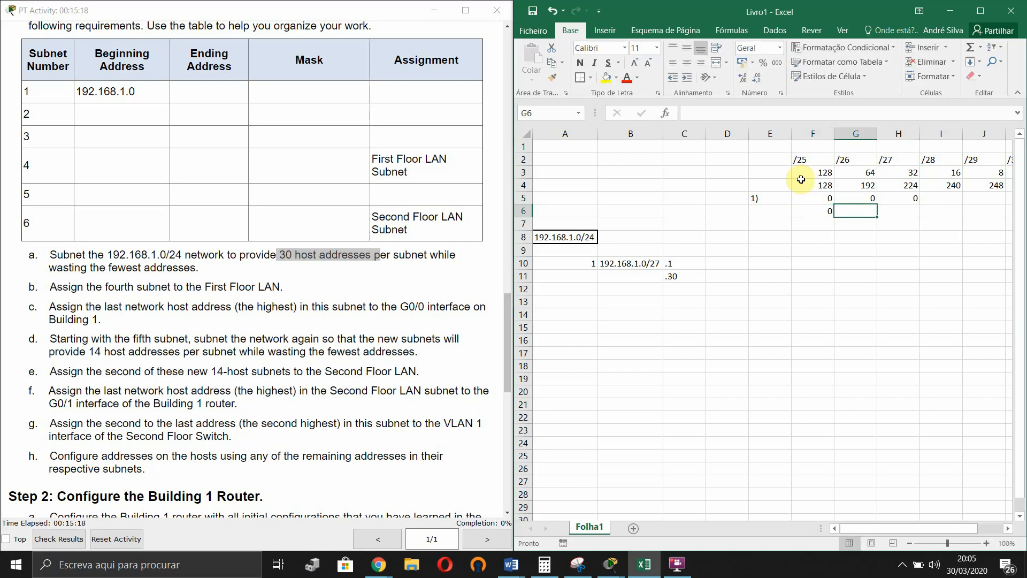
key(Tab)
text(1)
key(Return)
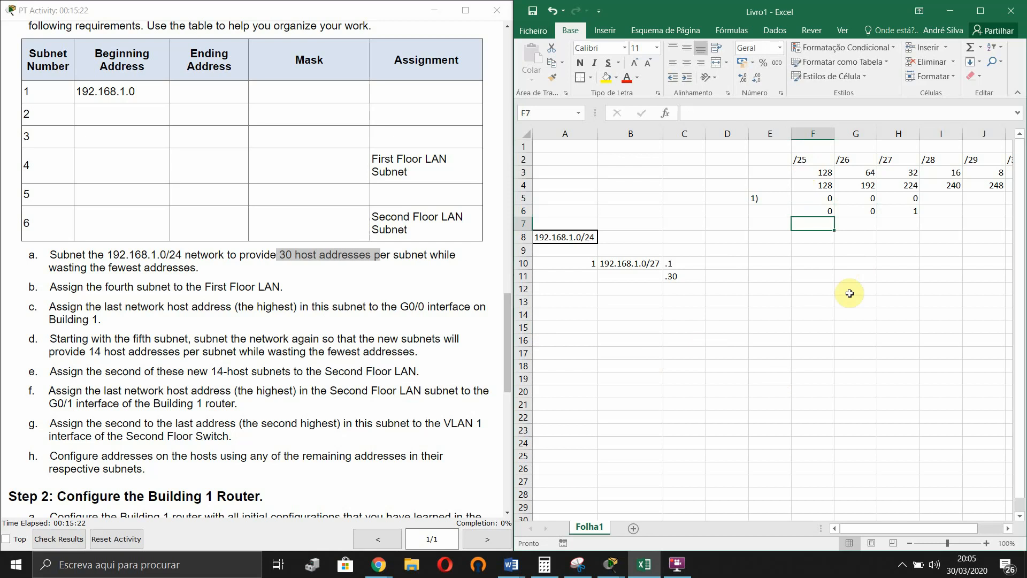
- Enter subnet 2 as 192.168.1.32/27 in row 13 and widen column B
click(581, 307)
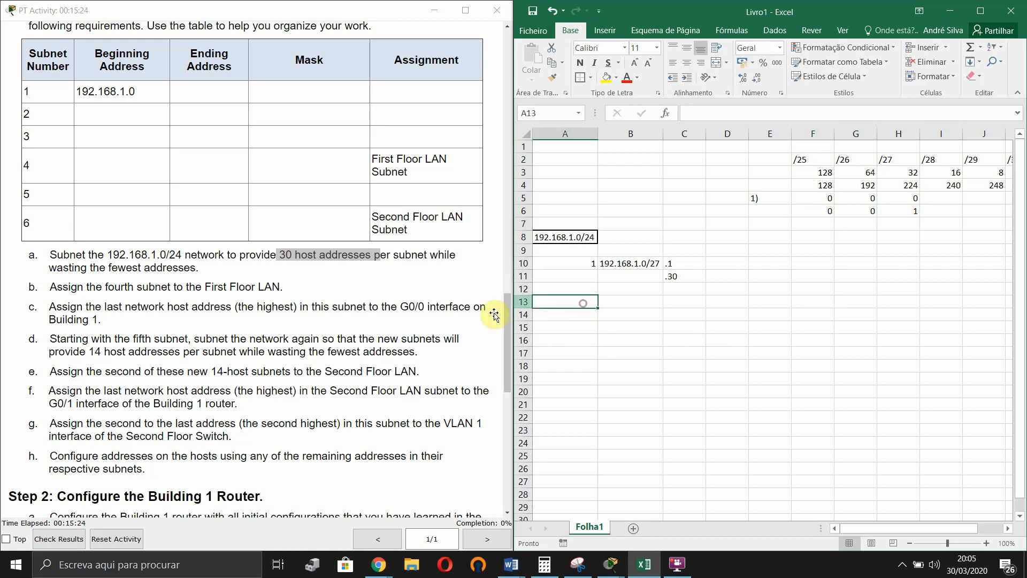
text(2)
key(Tab)
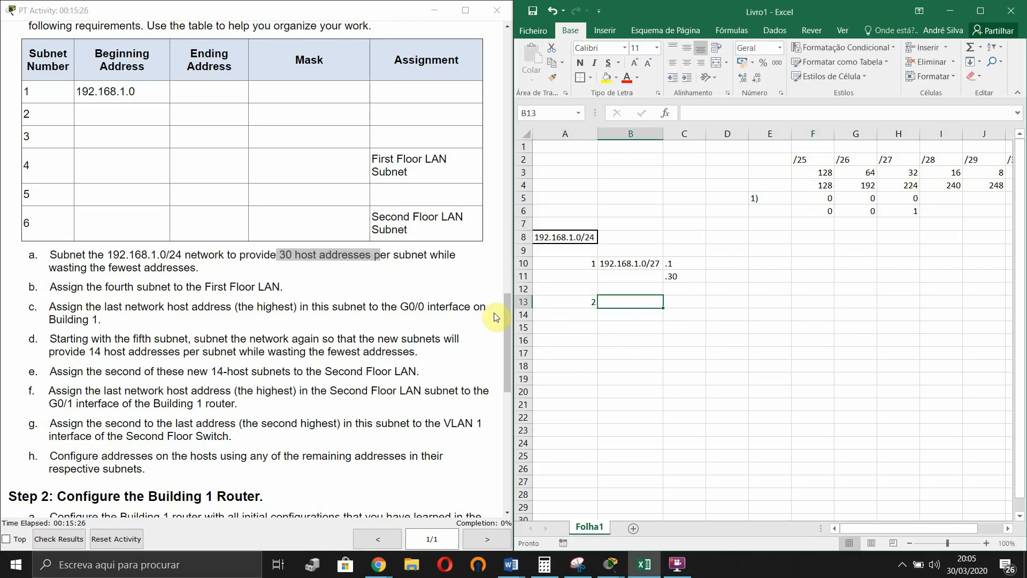
text(192.168.1.)
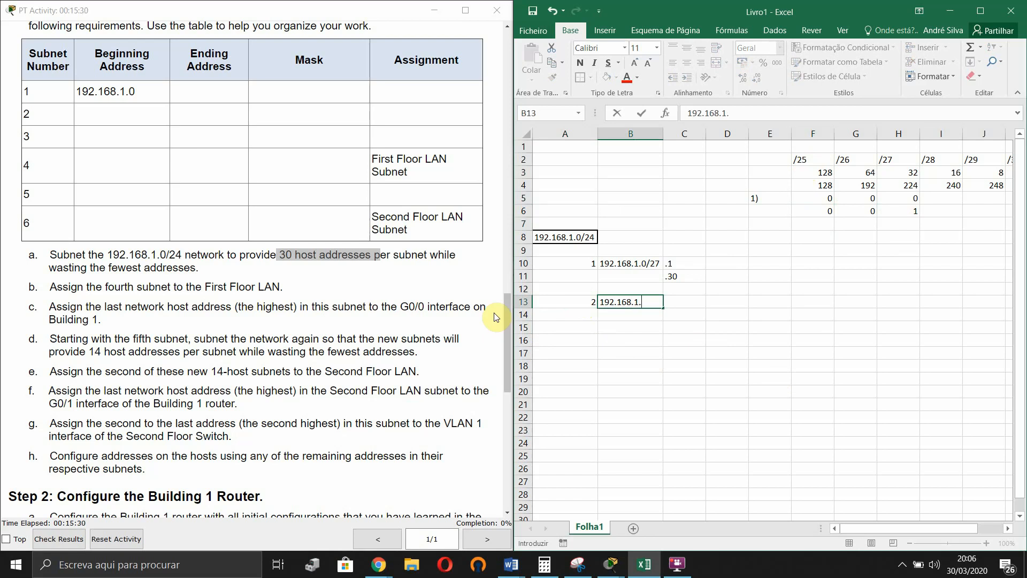
text(/27)
key(Return)
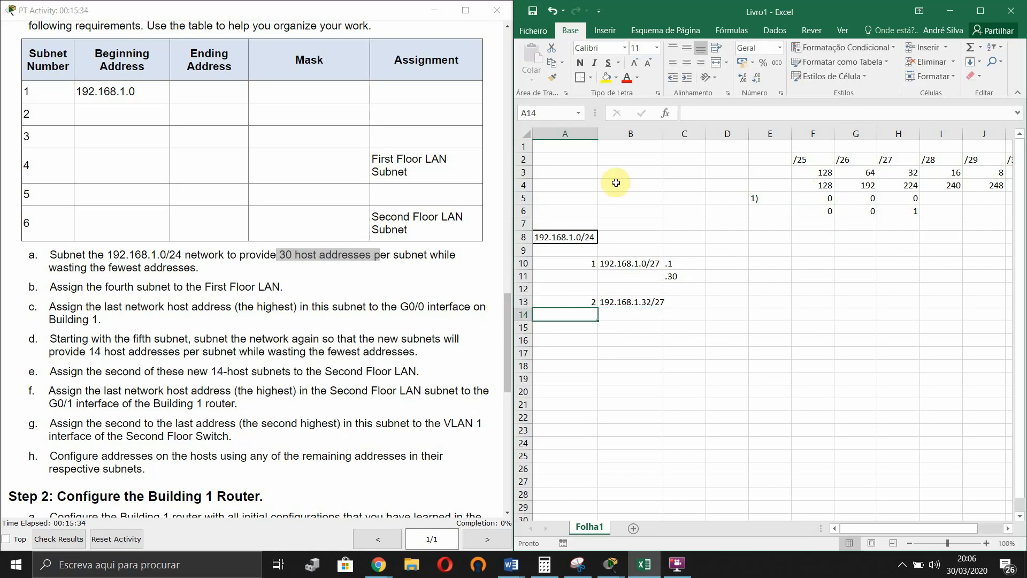
drag(664, 134, 668, 134)
- Enter .33 as subnet 2's first host in C13
click(692, 302)
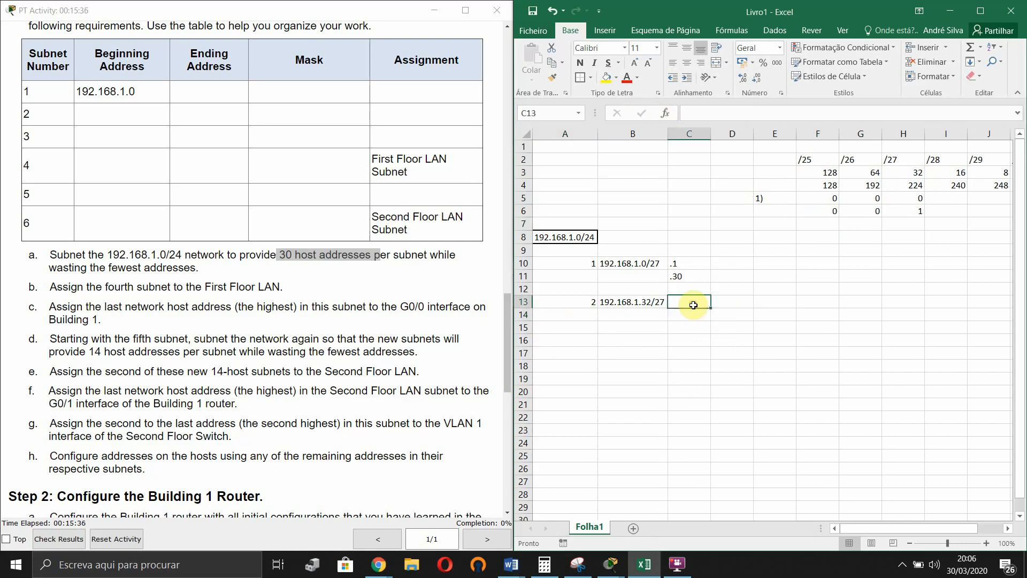
text(,33)
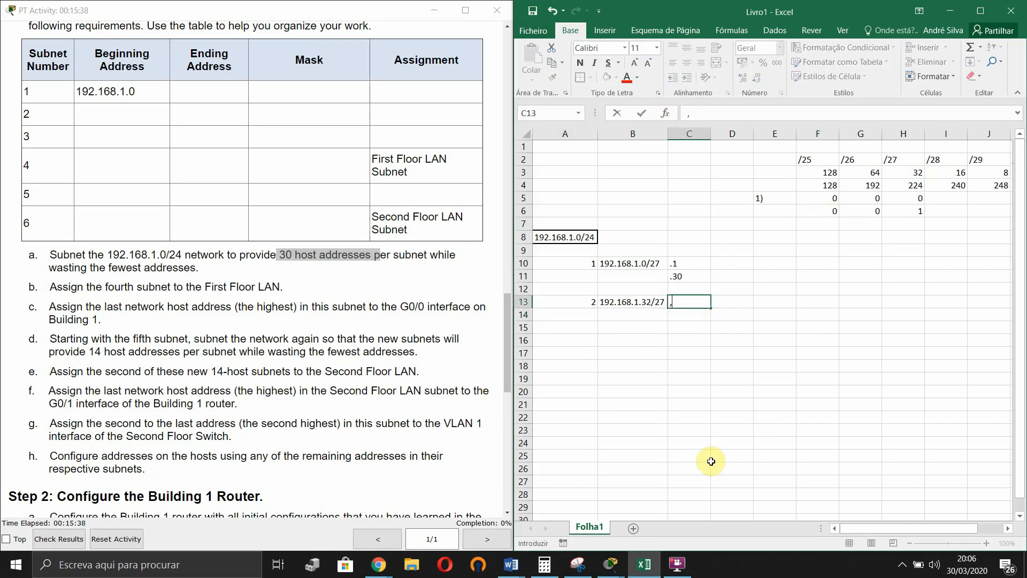
key(BackSpace)
key(BackSpace)
text(.33)
key(Return)
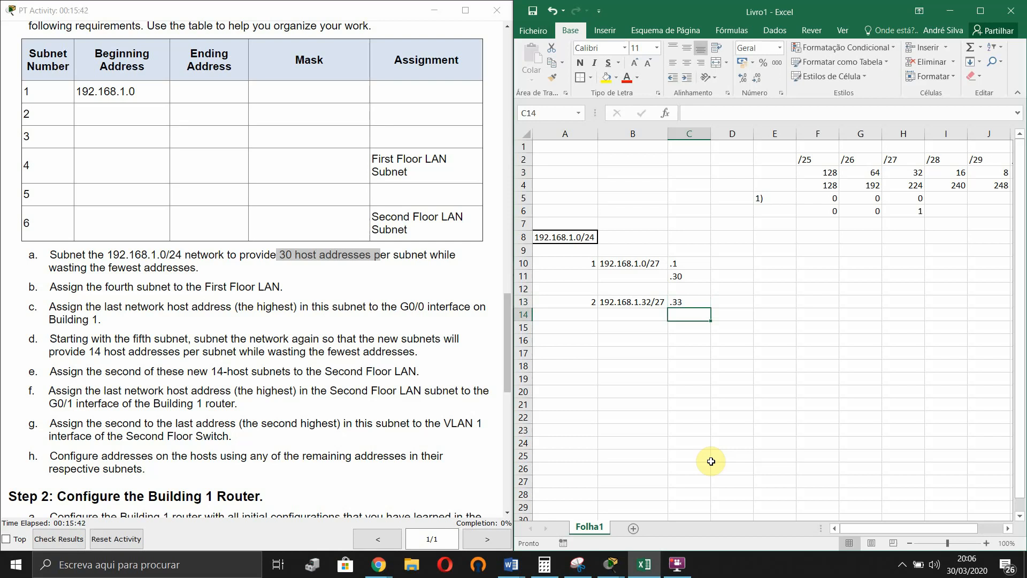
click(817, 223)
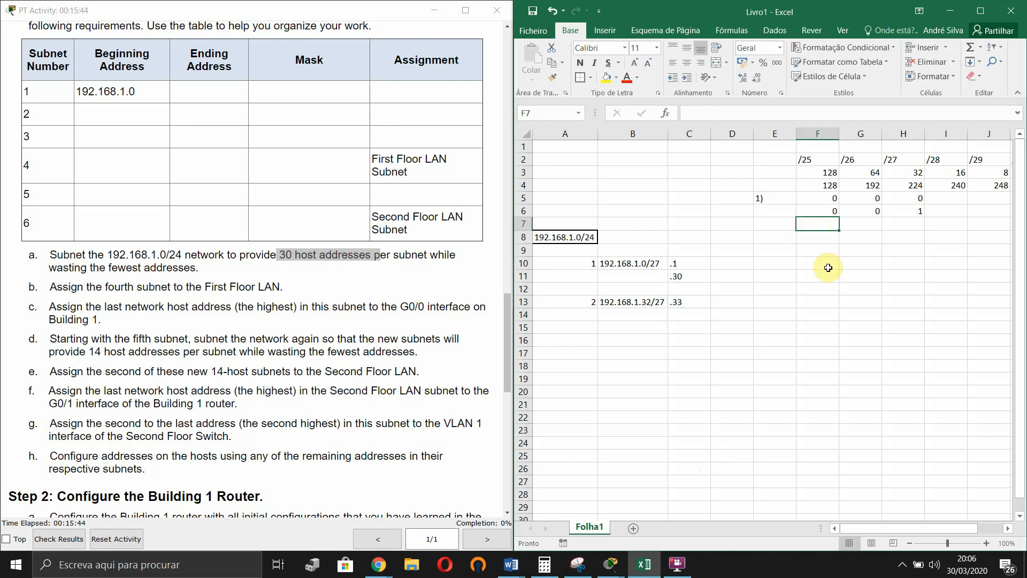
- Fill bit row 7 (F7:H7) with 0, 1, 0
text(0)
key(Tab)
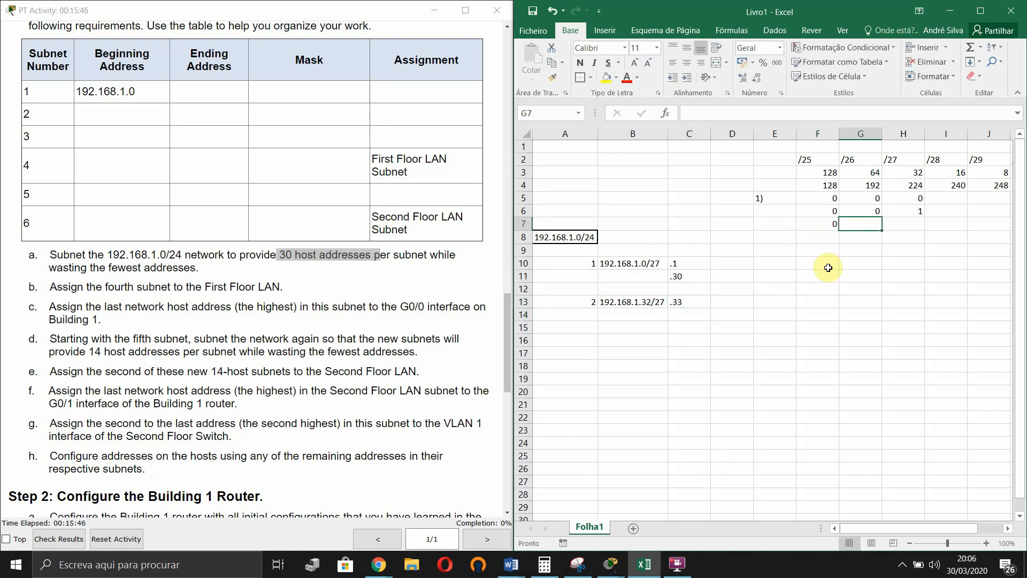
text(1)
key(Tab)
text(0)
key(Return)
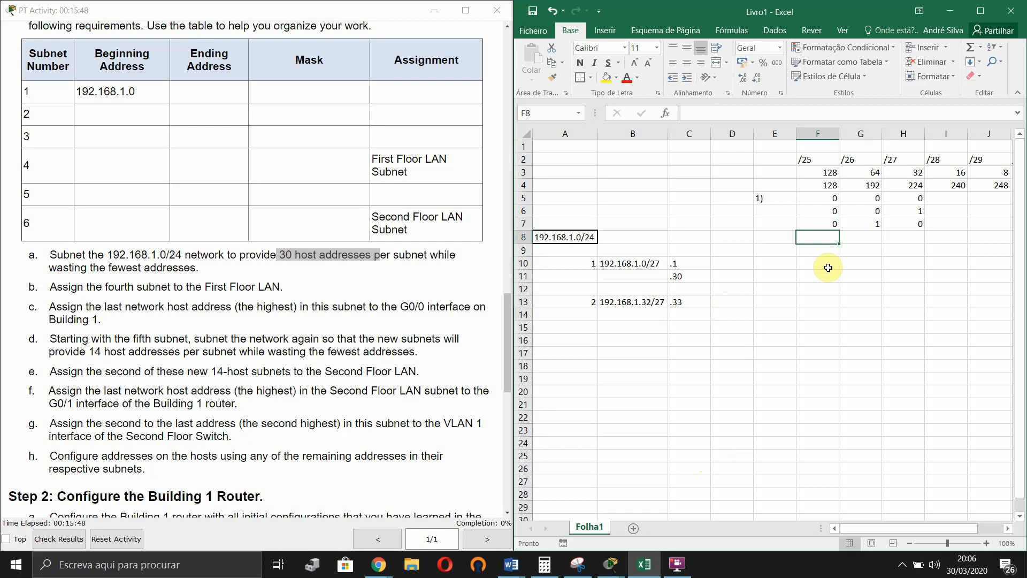
- Label the bit rows 2), 3) and 4) in E6:E8
click(776, 212)
text(2)
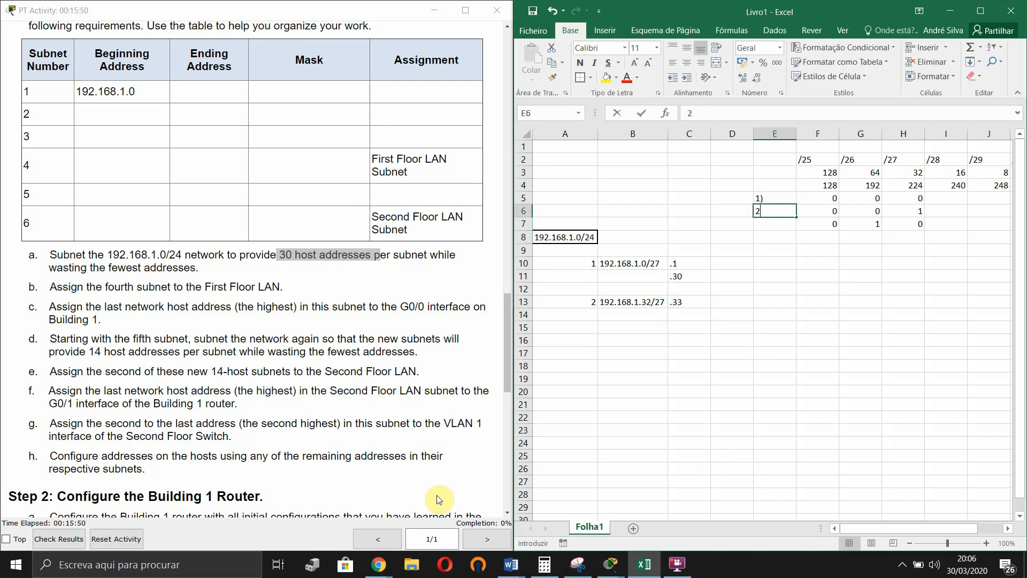
text())
key(Return)
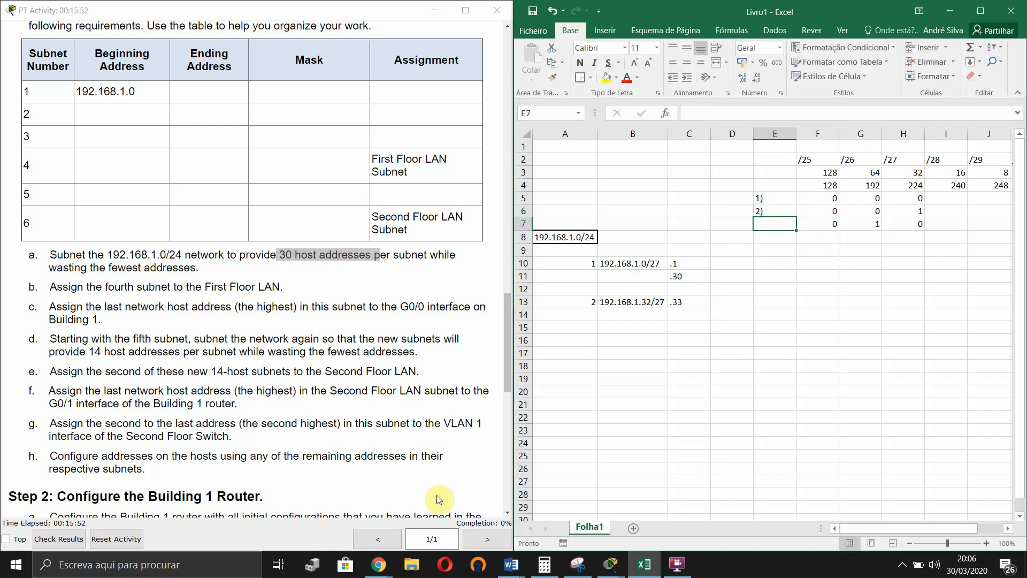
text(3))
key(Return)
text(4))
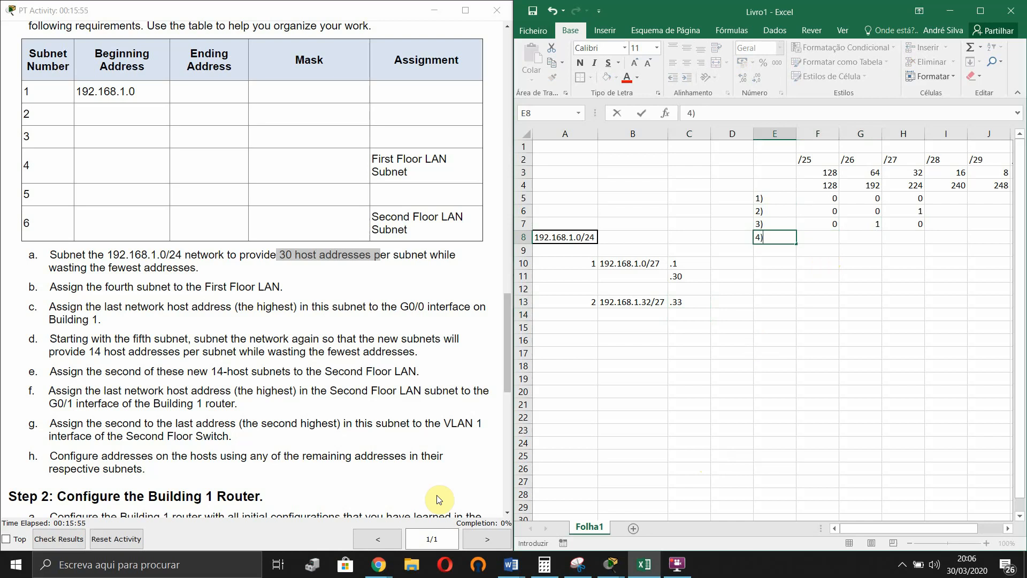
key(Return)
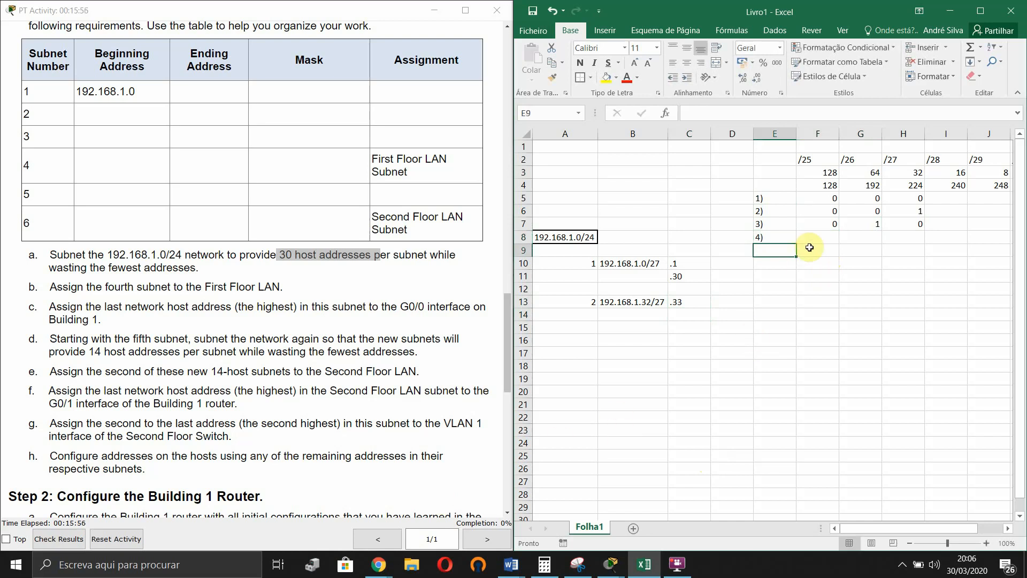
click(874, 222)
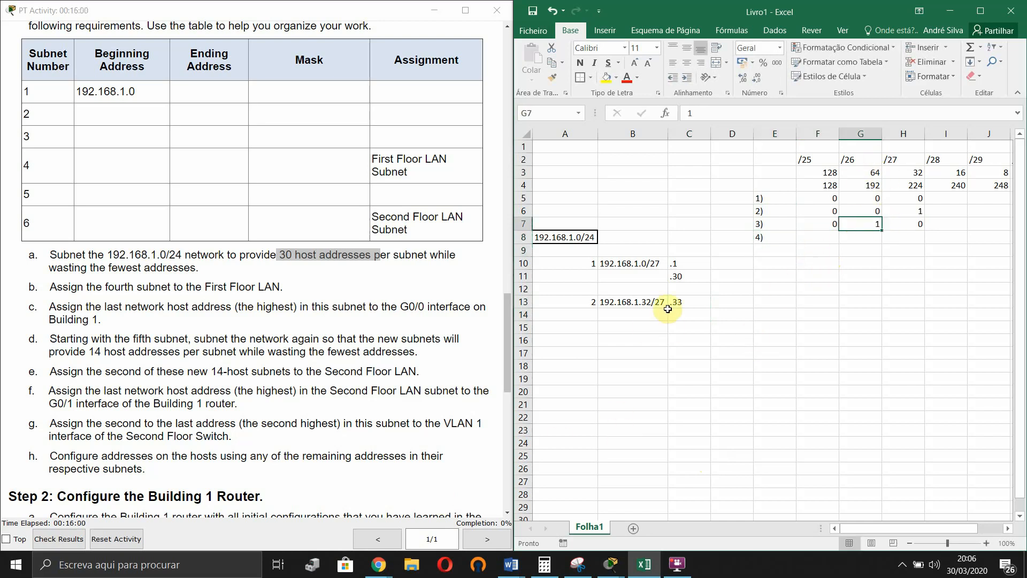
- Enter .62 as subnet 2's last host in C14
double_click(696, 309)
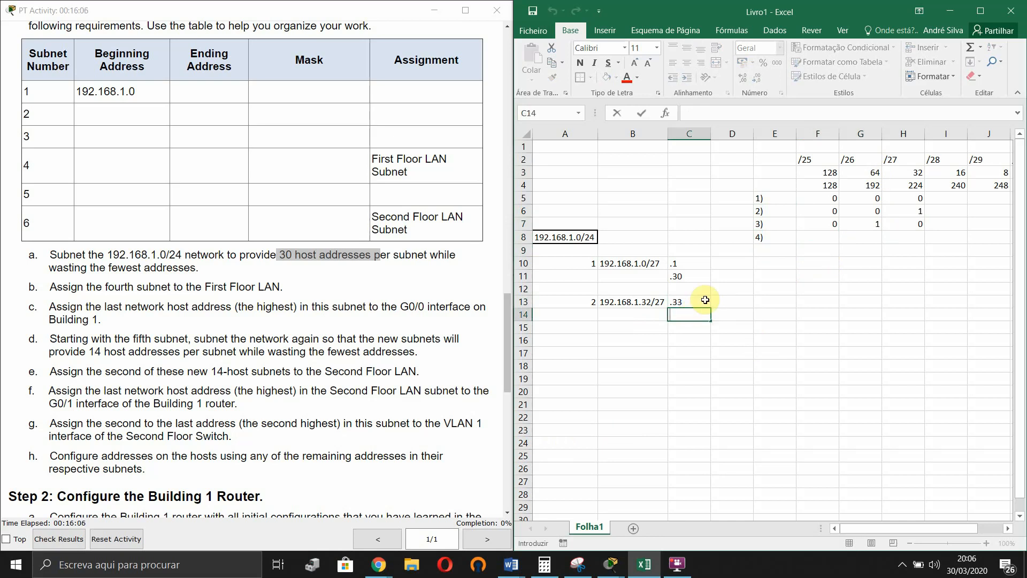
text(,)
text(62)
key(Return)
click(649, 291)
scroll(670, 318, down, 3)
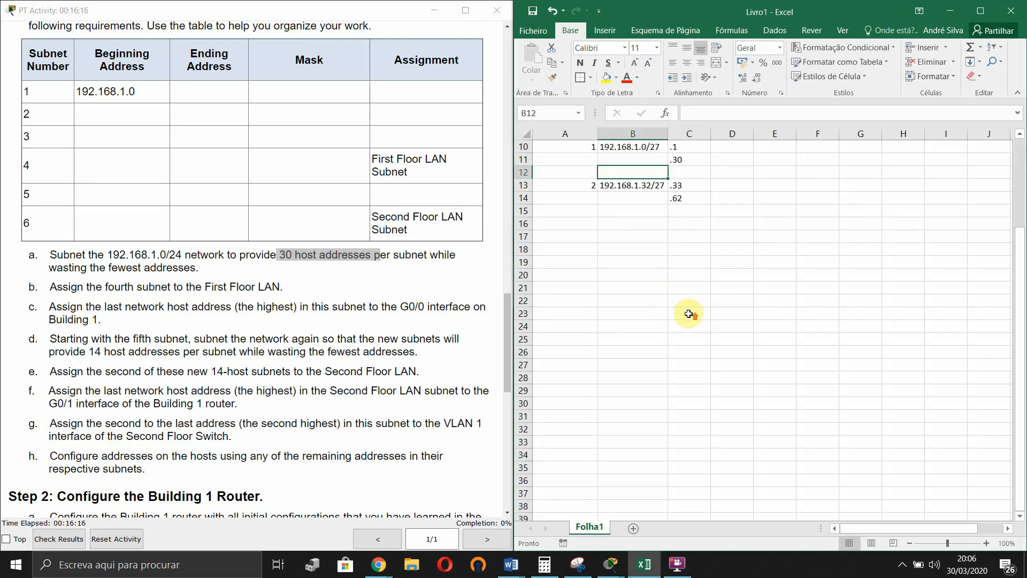
scroll(688, 314, up, 2)
click(601, 341)
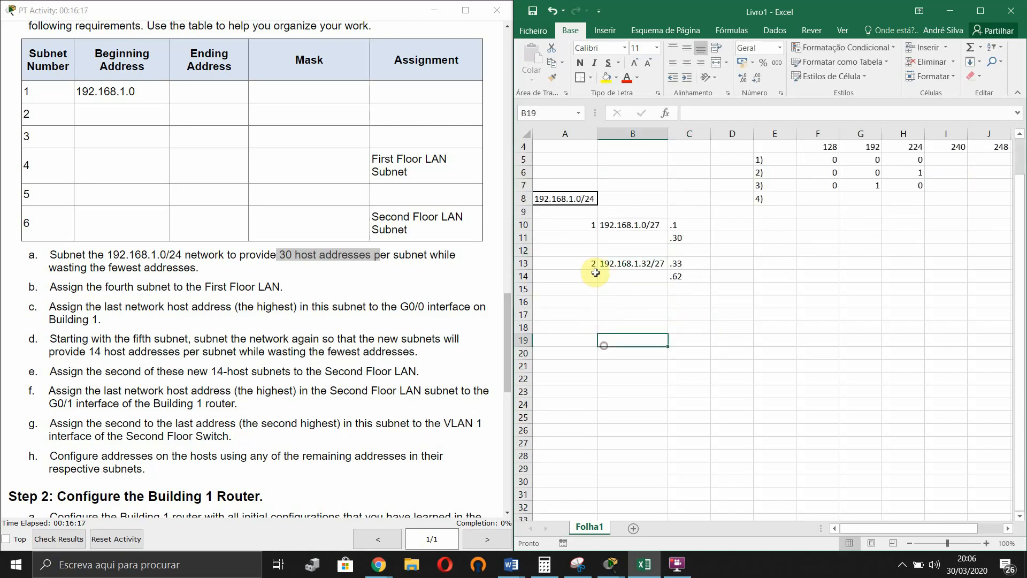
- Add subnet 3 in row 16 as 192.168.1.64/24 with first host .65
click(590, 300)
text(3)
key(Return)
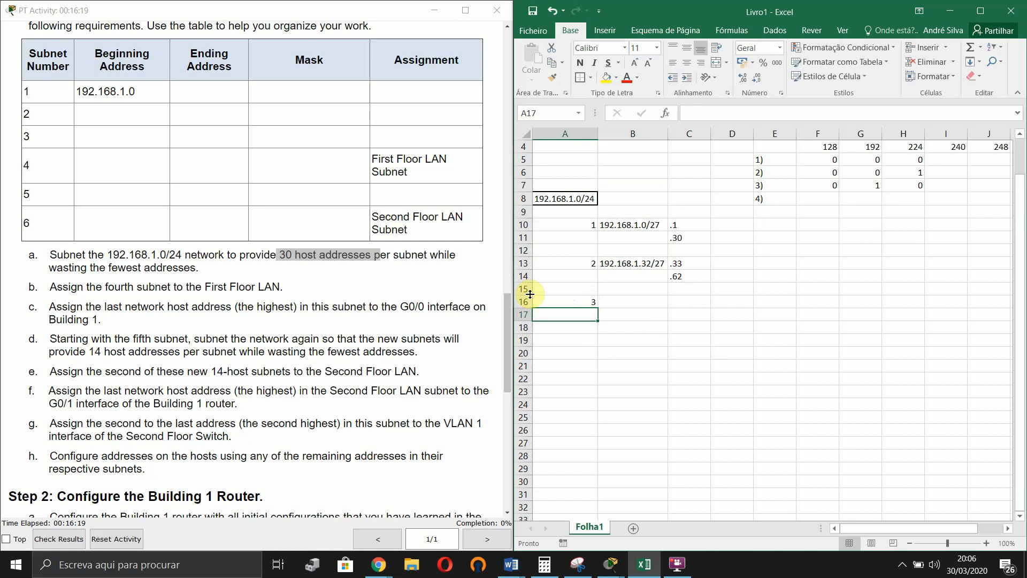
click(630, 297)
text(192.)
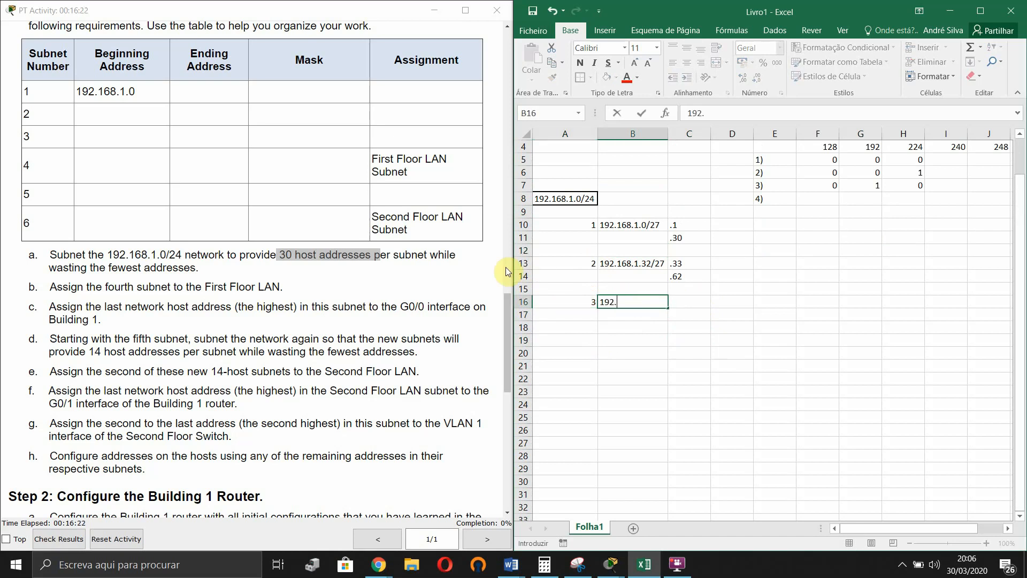
text(168.1.64/24)
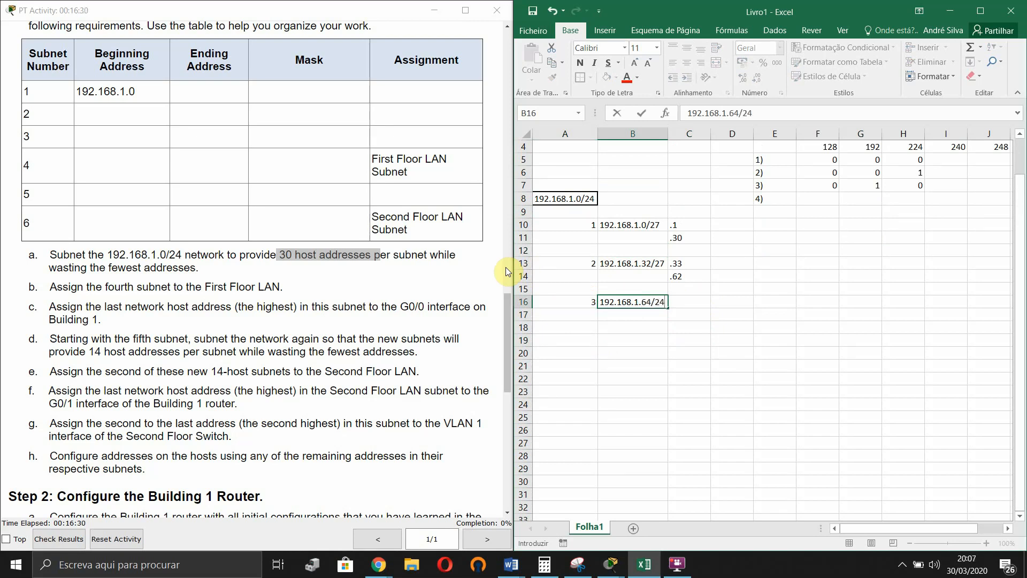
key(Tab)
text(,65)
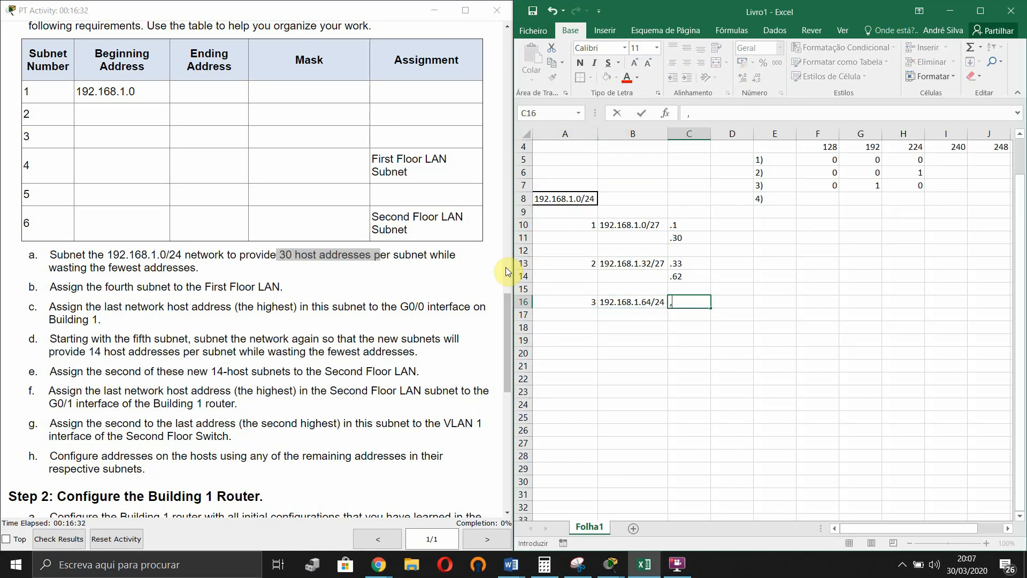
key(BackSpace)
key(BackSpace)
key(BackSpace)
text(.65)
key(Return)
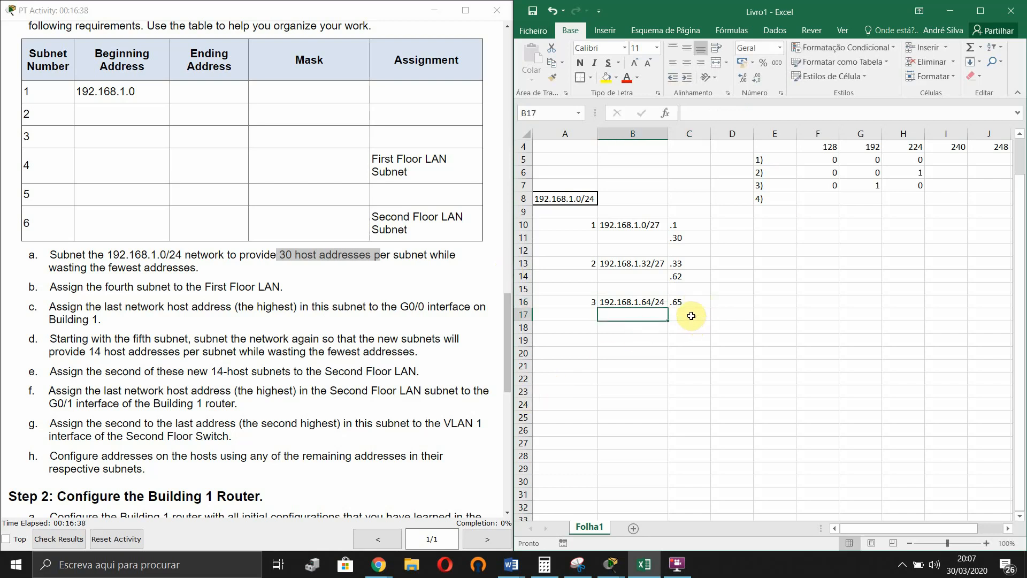
- Fill bit row 8 (F8:H8) with 0, 1, 1
click(819, 196)
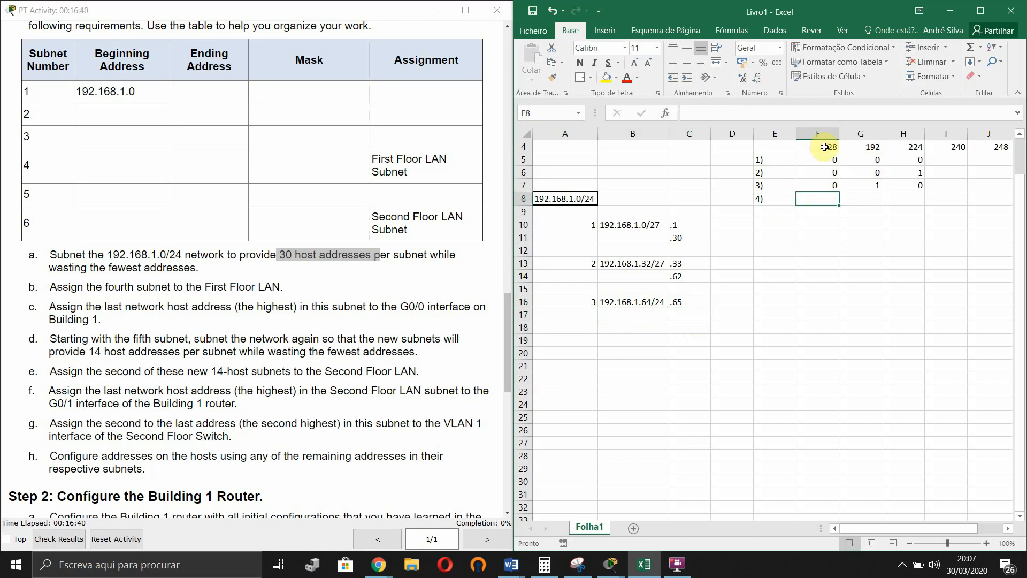
text(0)
key(Tab)
text(1)
key(Tab)
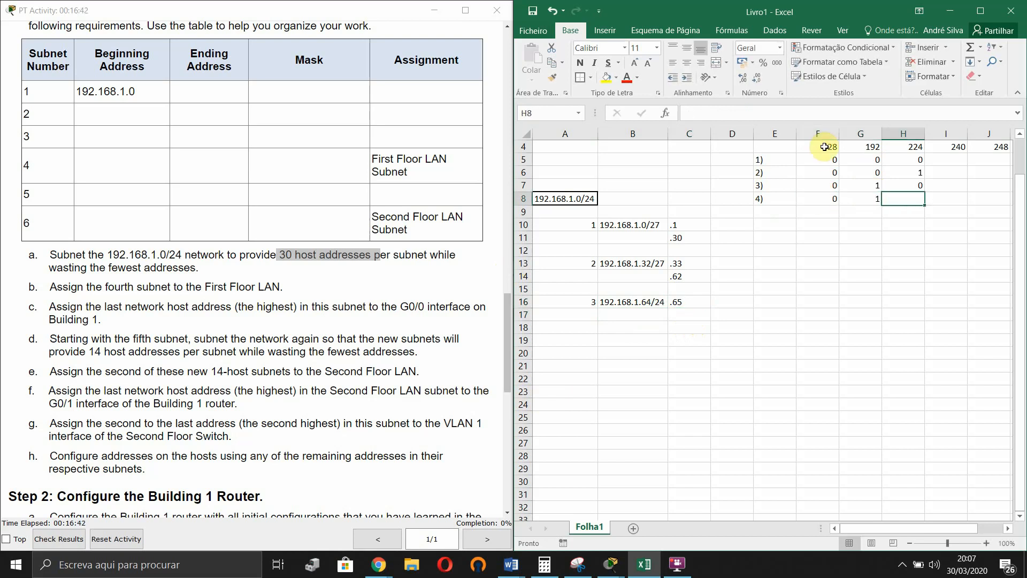
text(1)
key(Tab)
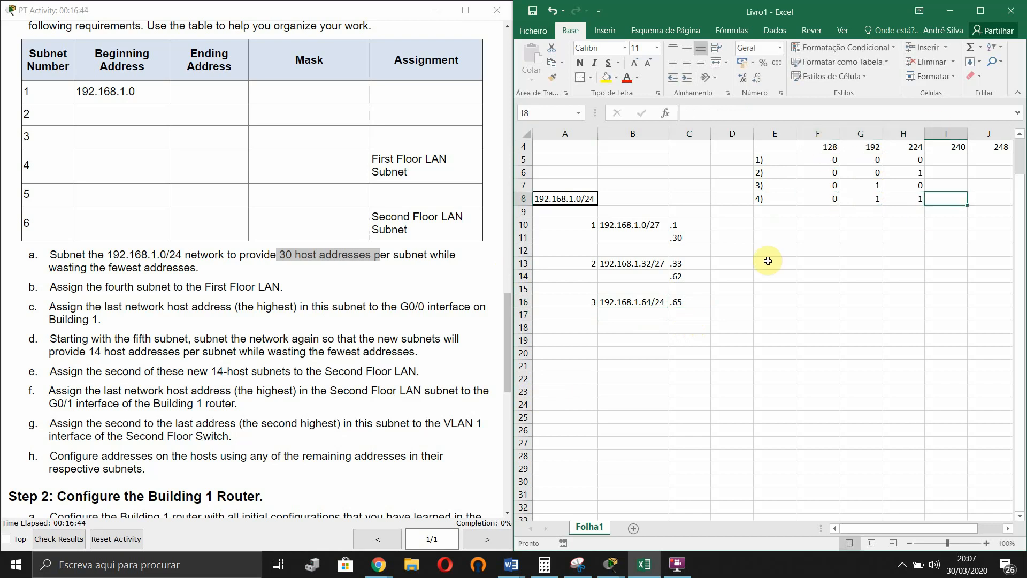
click(681, 313)
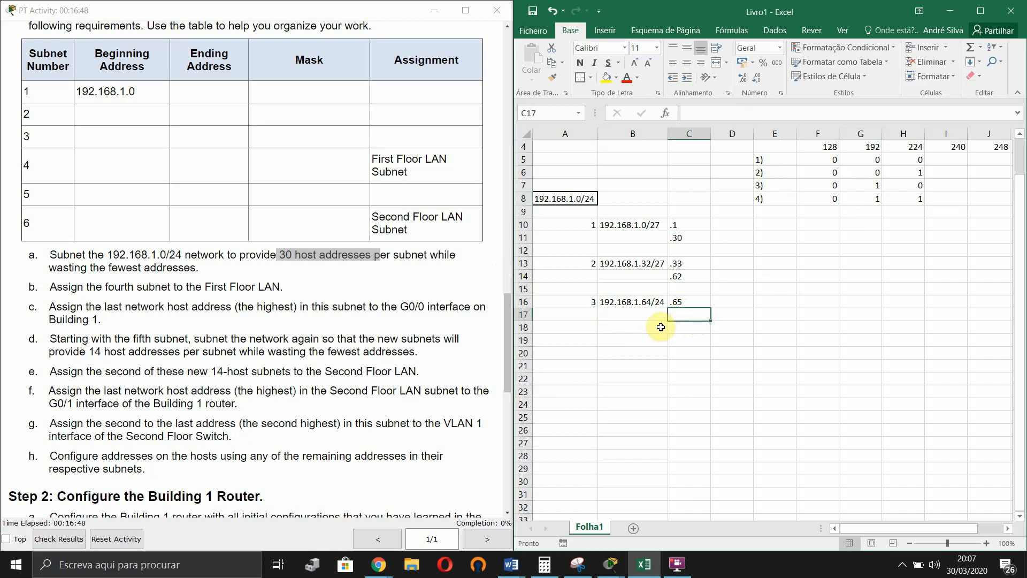
- Begin 192.168.1.96 in B19 and correct subnet 3's address in B16 to 192.168.1.64/27
click(662, 329)
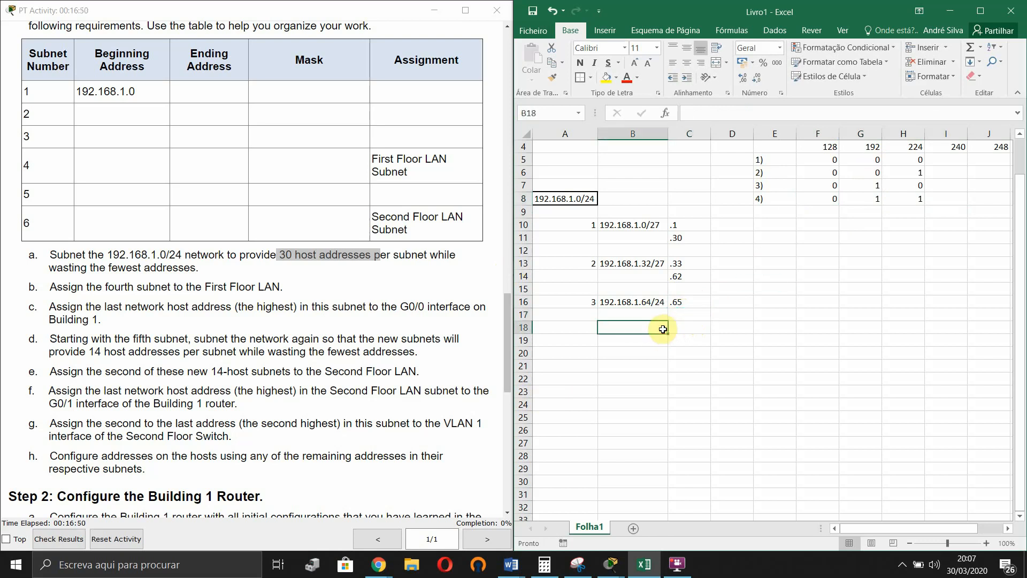
click(660, 342)
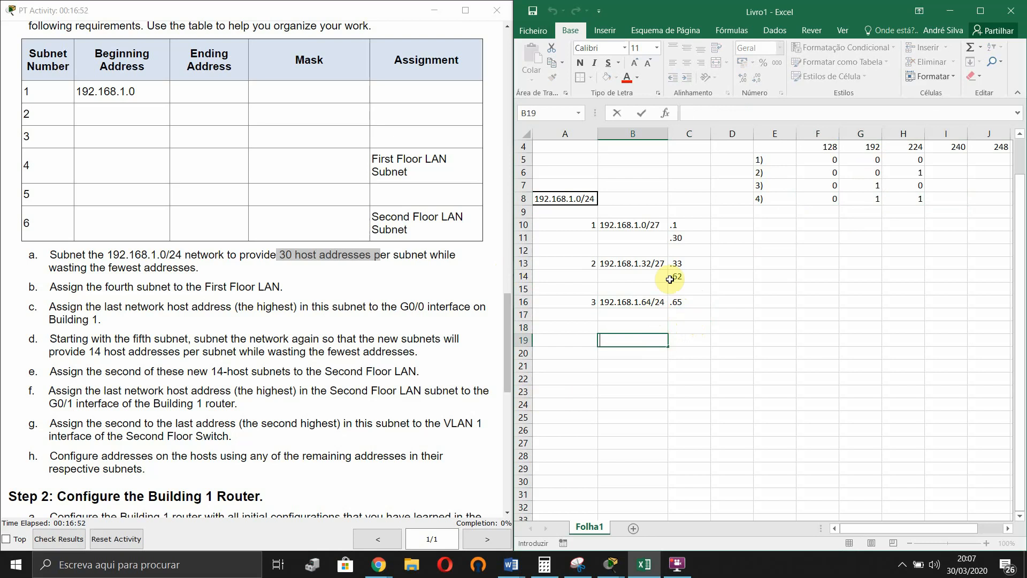
text(192.168.1.96)
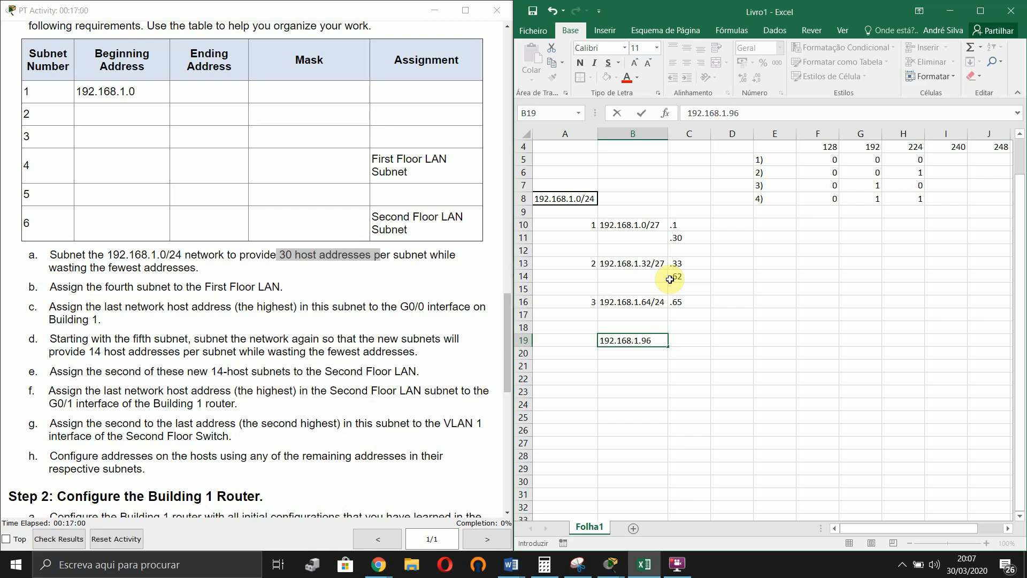
double_click(663, 302)
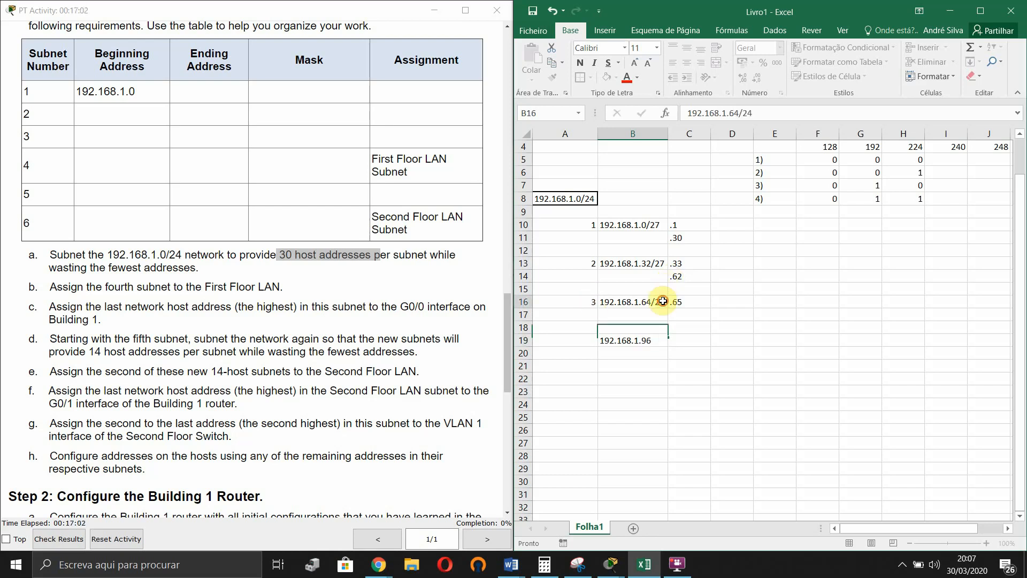
key(BackSpace)
text(7)
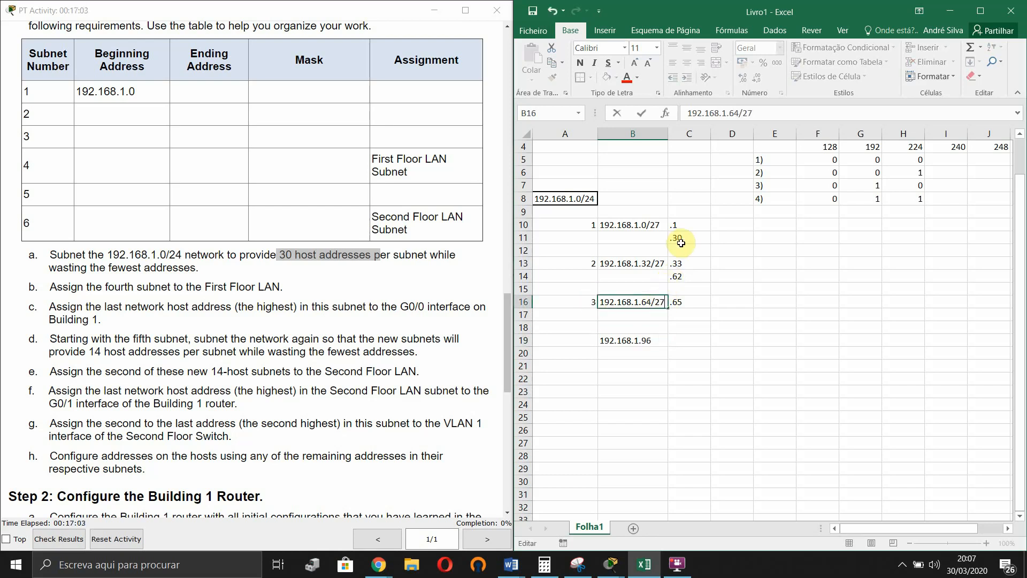
click(782, 329)
- Complete B19 as 192.168.1.96/27 and number the row subnet 4
click(659, 339)
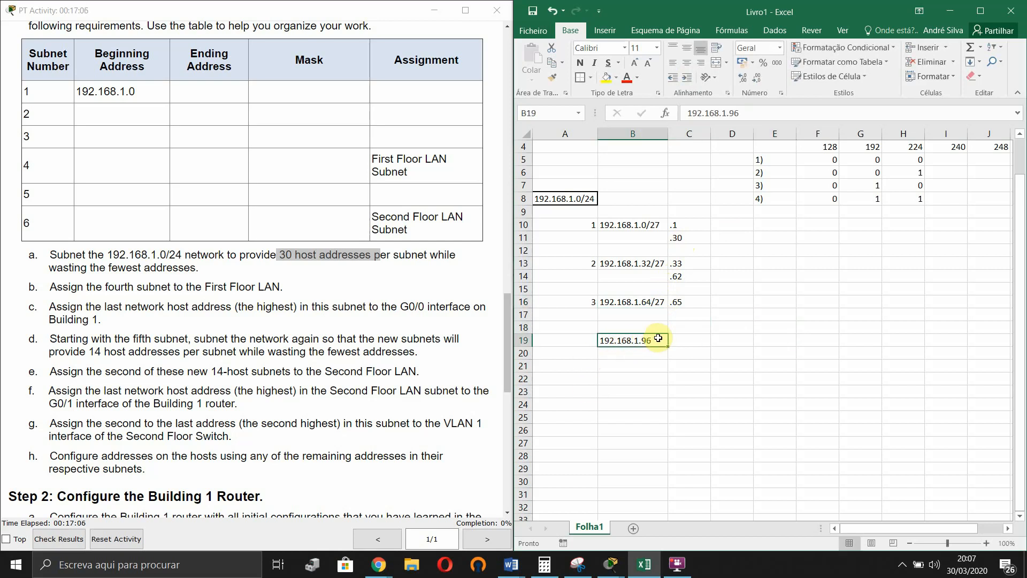
double_click(658, 338)
text(/)
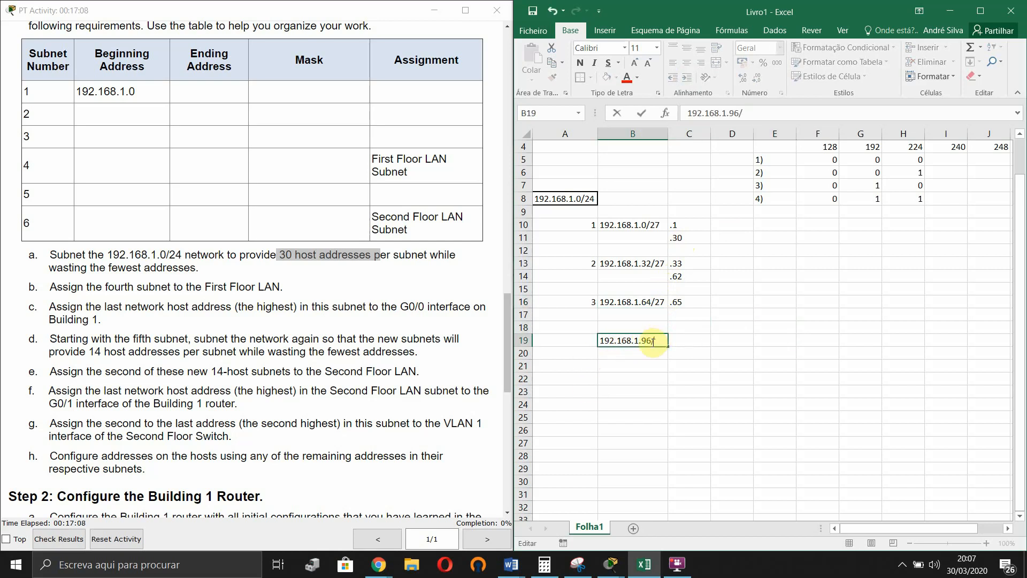
text(27)
click(589, 338)
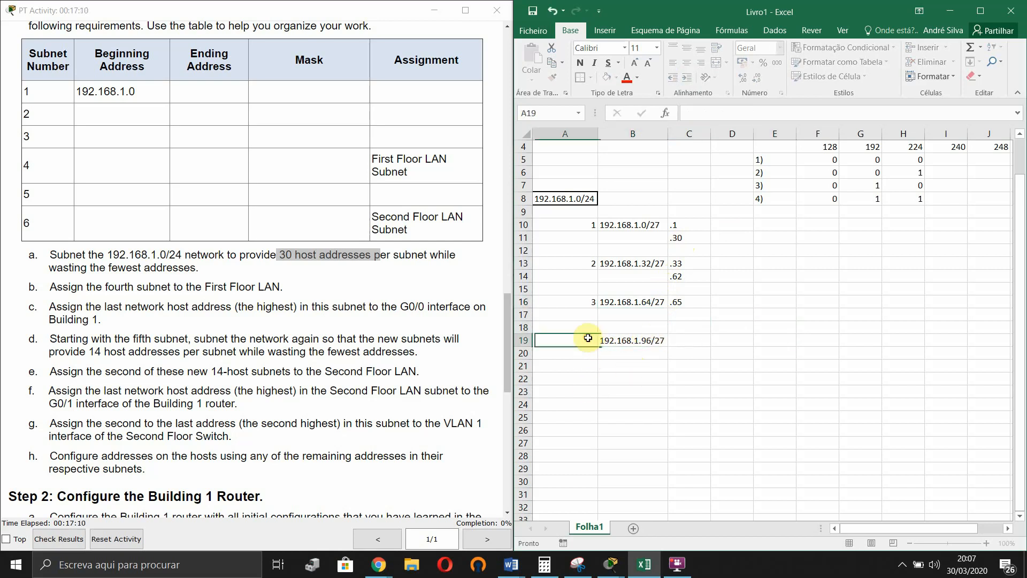
text(4)
click(690, 341)
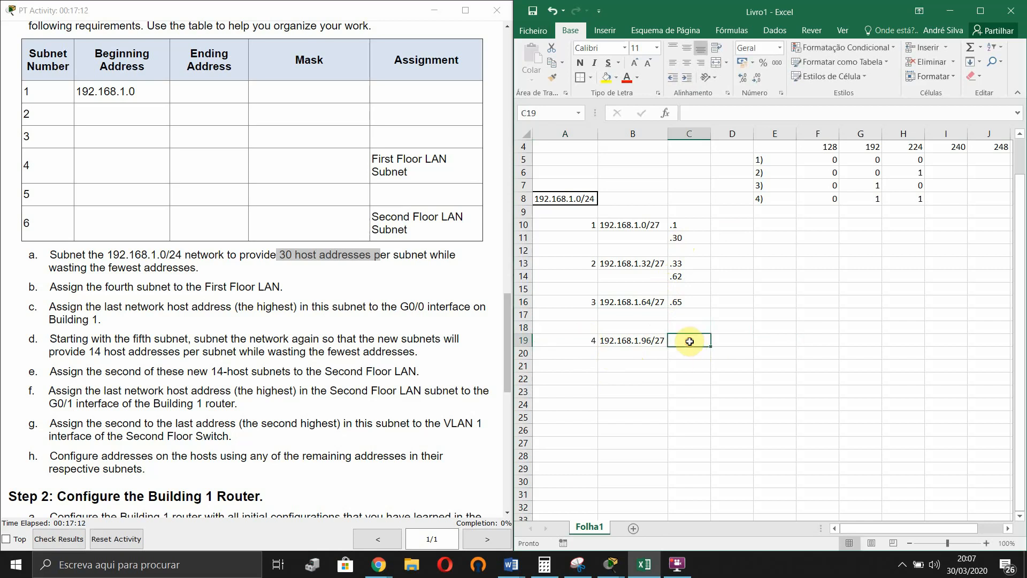
- Enter .94 as subnet 3's last host in C17
click(689, 313)
text(,)
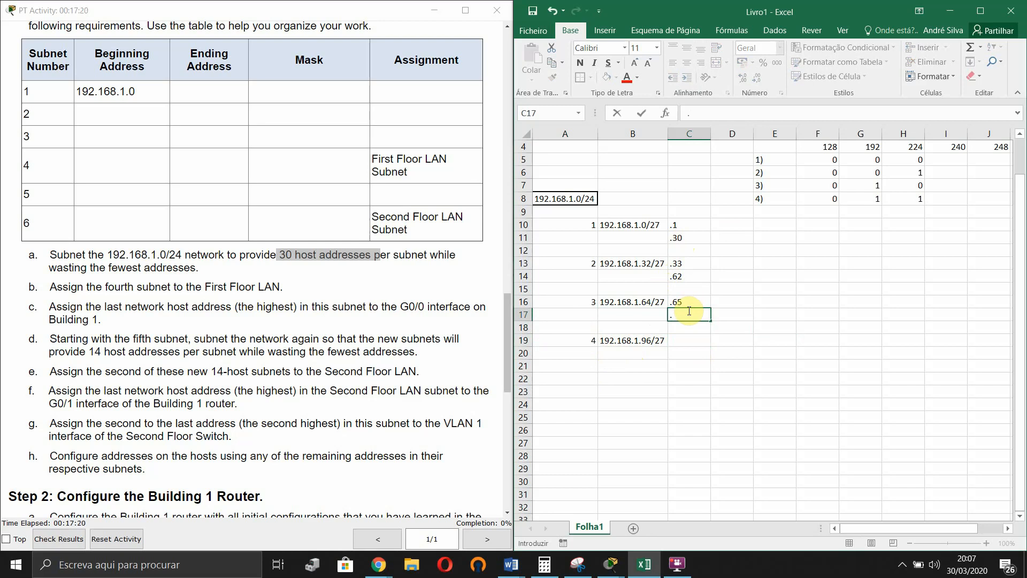
text(94)
key(Return)
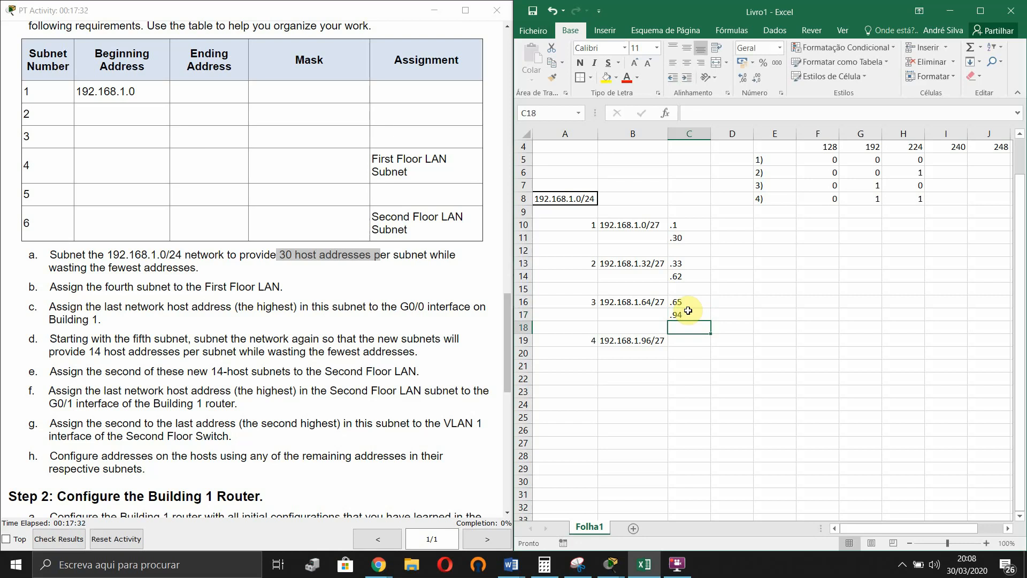
click(723, 368)
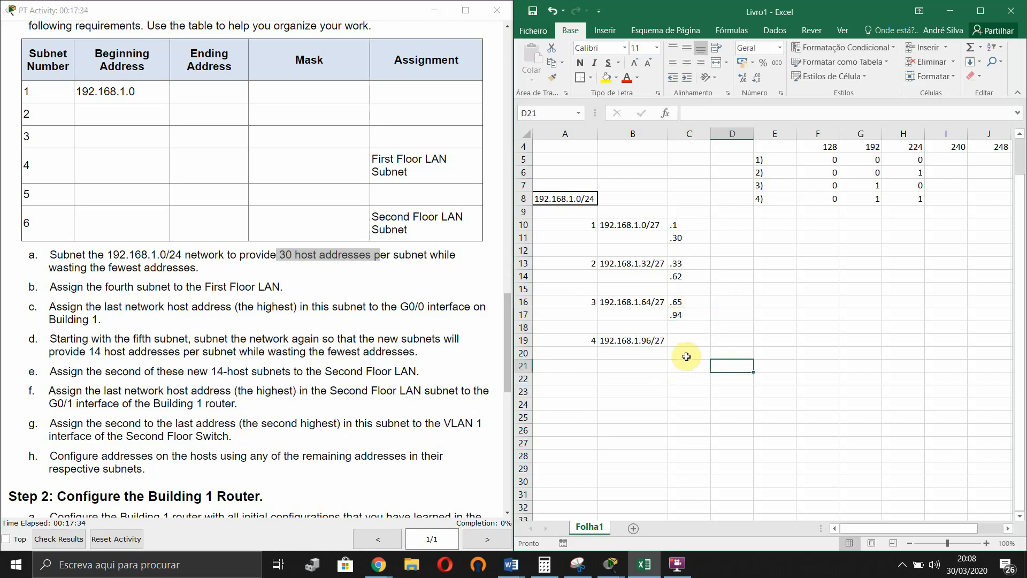
- Enter .97 as subnet 4's first host in C19
click(690, 340)
scroll(701, 396, down, 1)
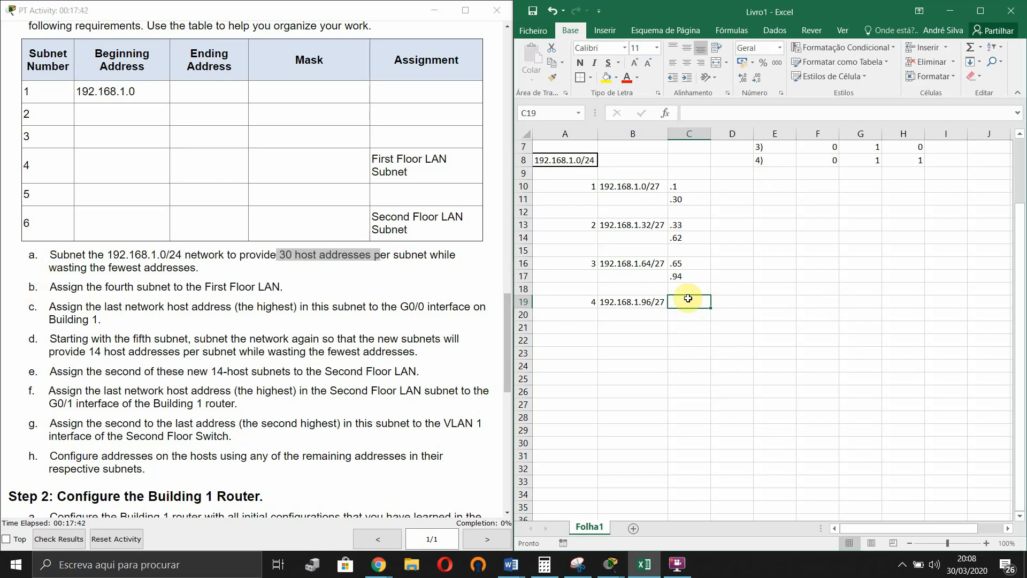
text(,)
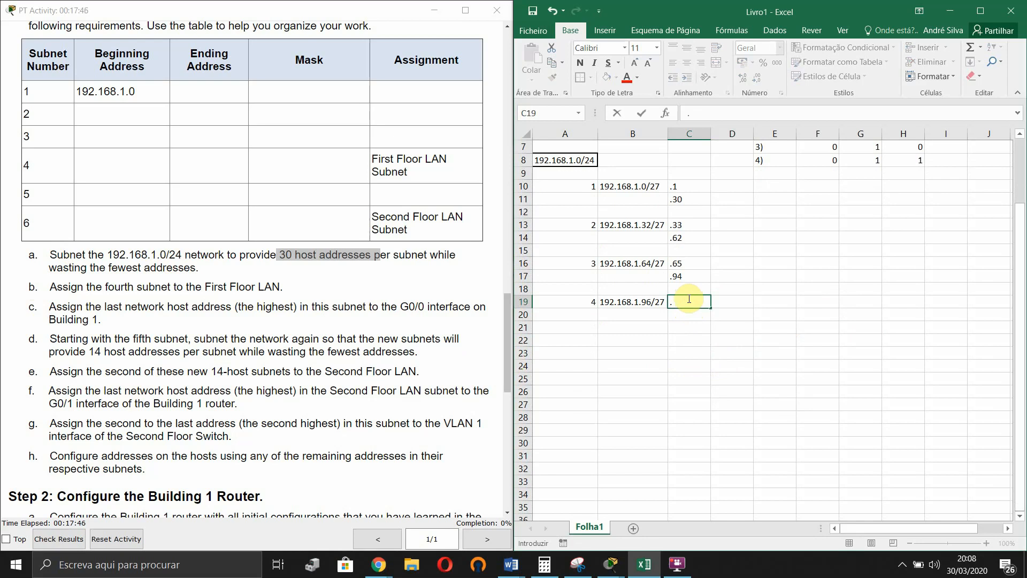
text(97)
key(Return)
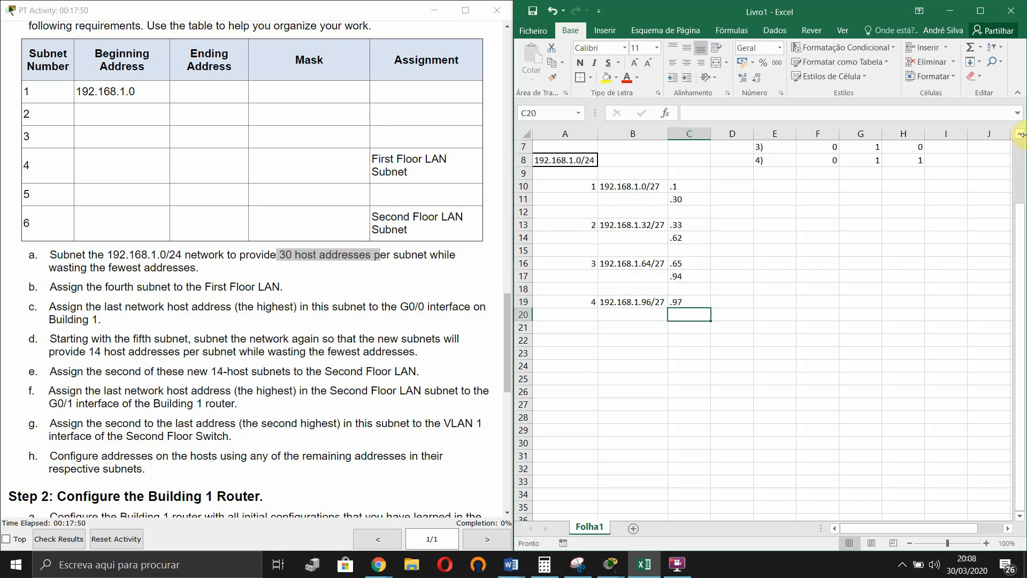
scroll(741, 332, up, 2)
- Add the fifth bit row in E9:H9 reading 5), 1, 0, 0
click(786, 251)
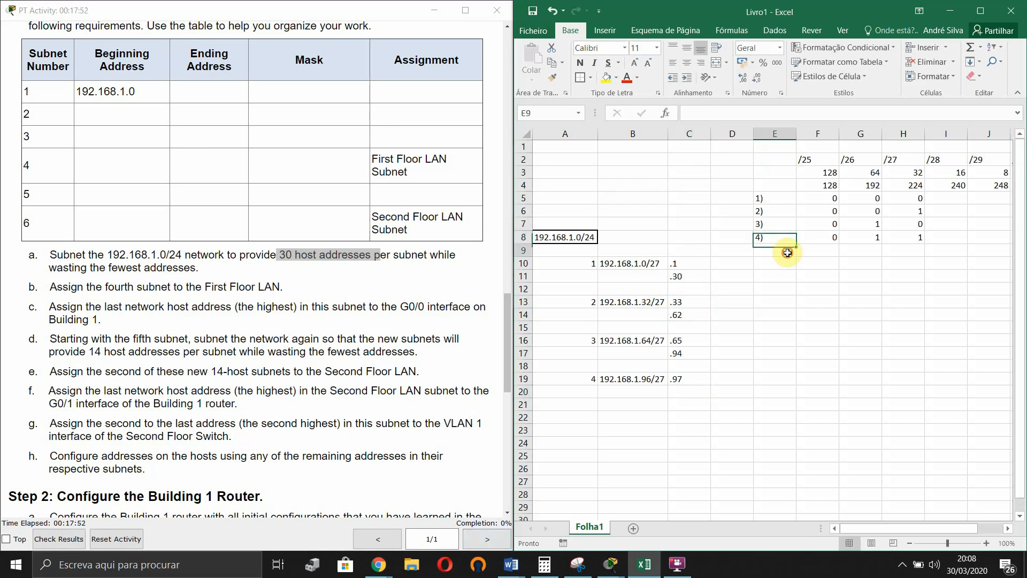
text(5)
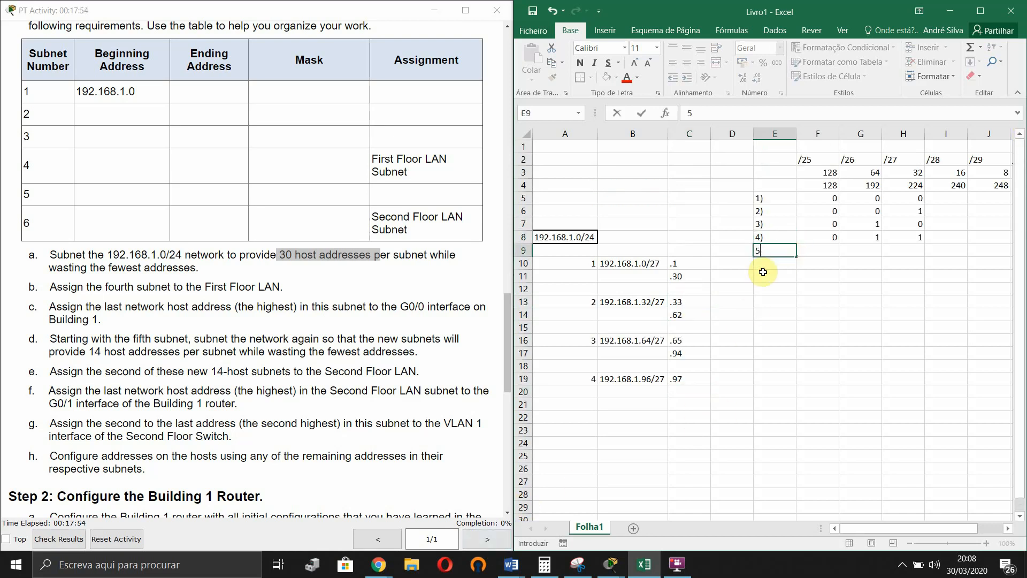
text())
key(Tab)
text(1)
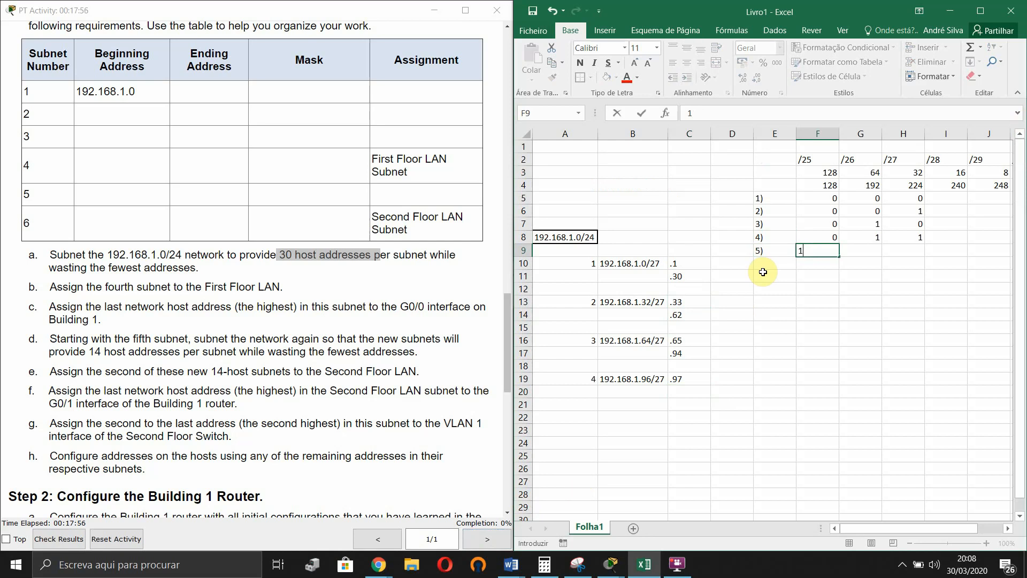
key(Tab)
text(0)
key(Tab)
text(0)
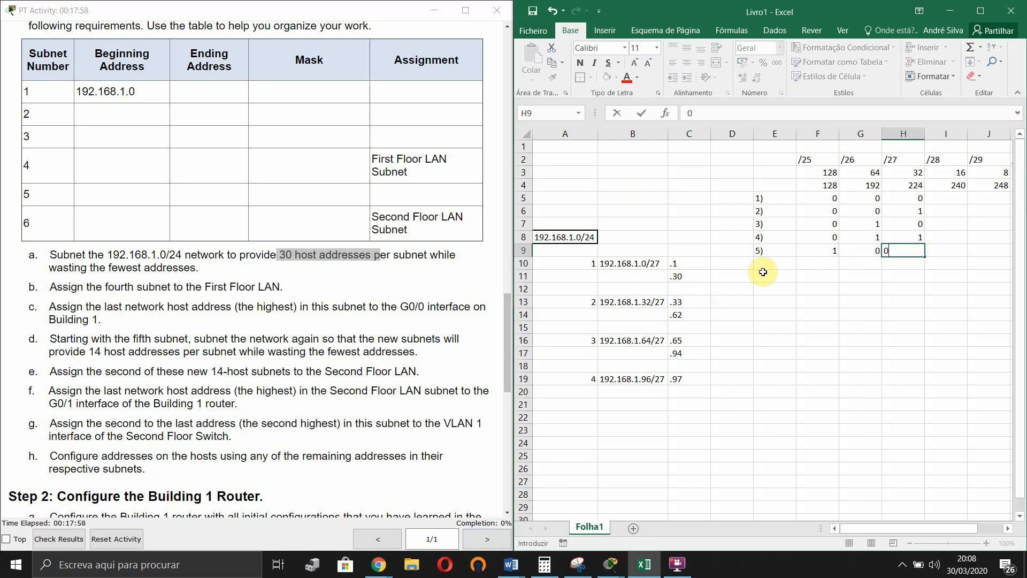
key(Return)
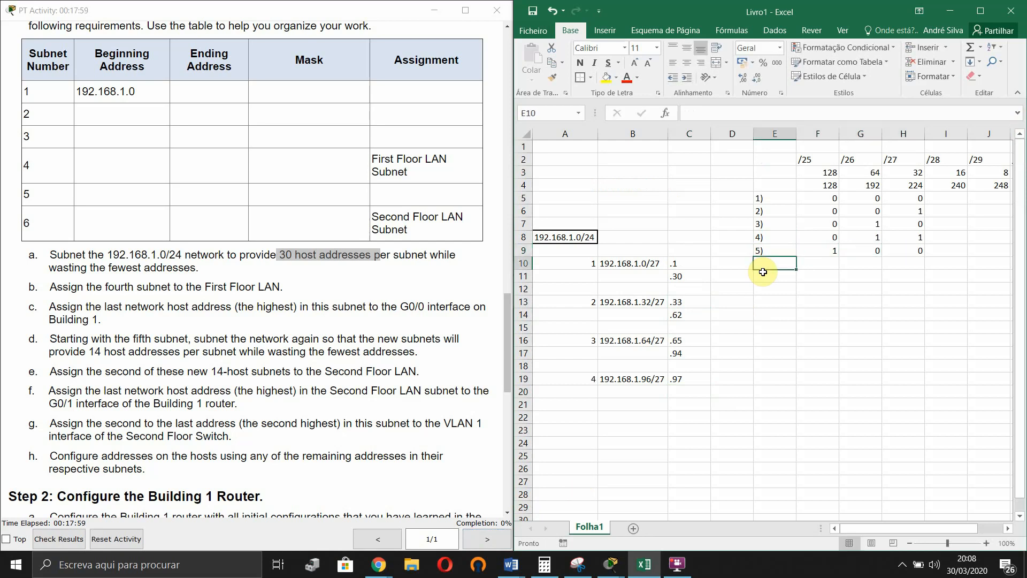
- Enter .126 as subnet 4's last host in C20
click(687, 389)
text(.)
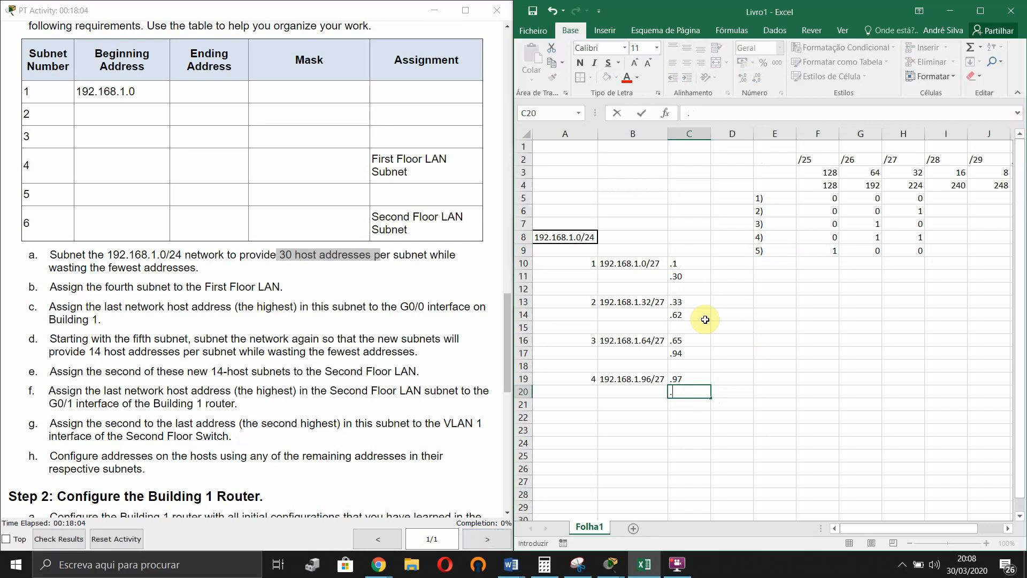
text(126)
key(Return)
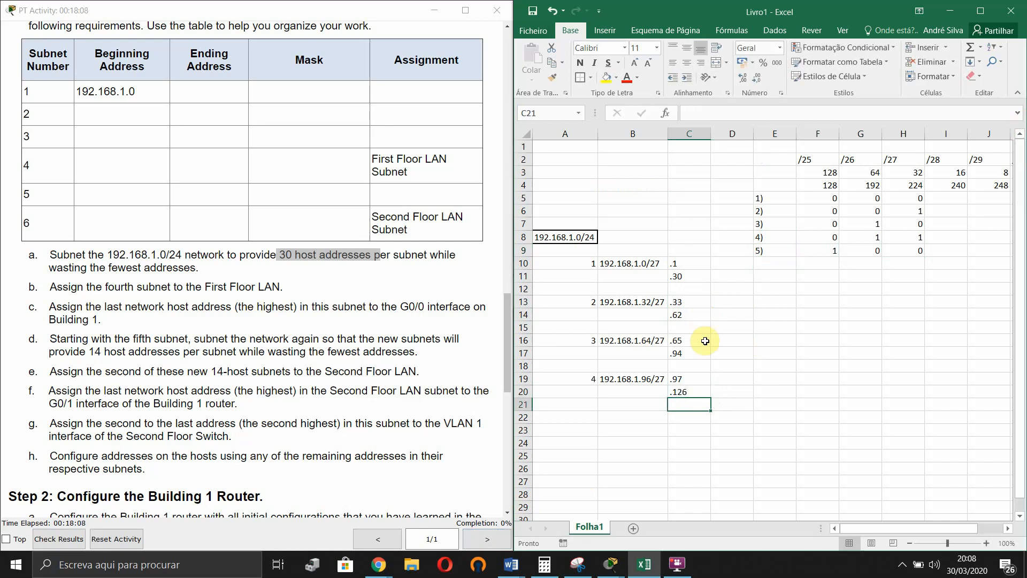
scroll(687, 403, down, 1)
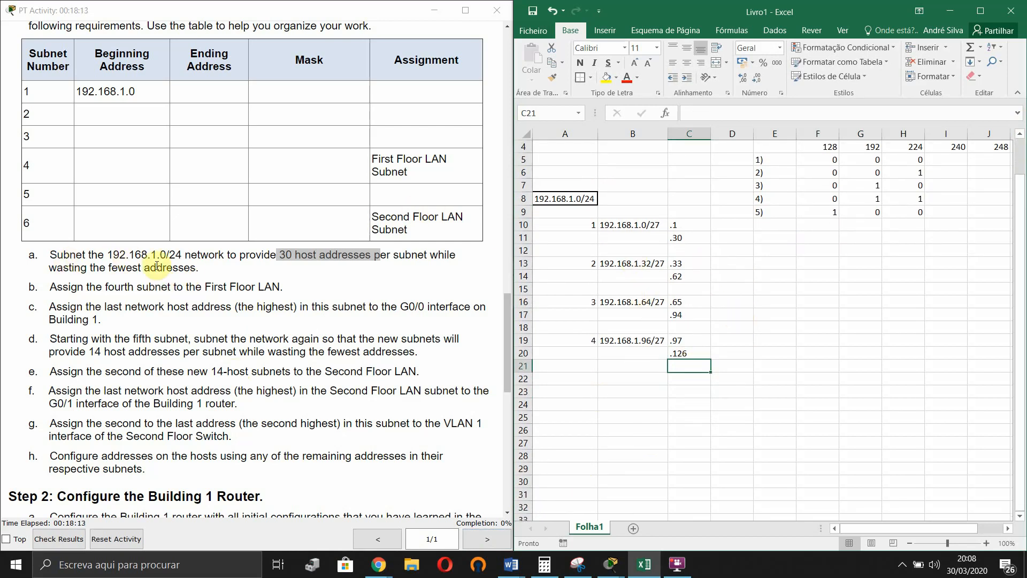
- Highlight instruction b, then put a bold 'First floor lan' label in A18
click(409, 263)
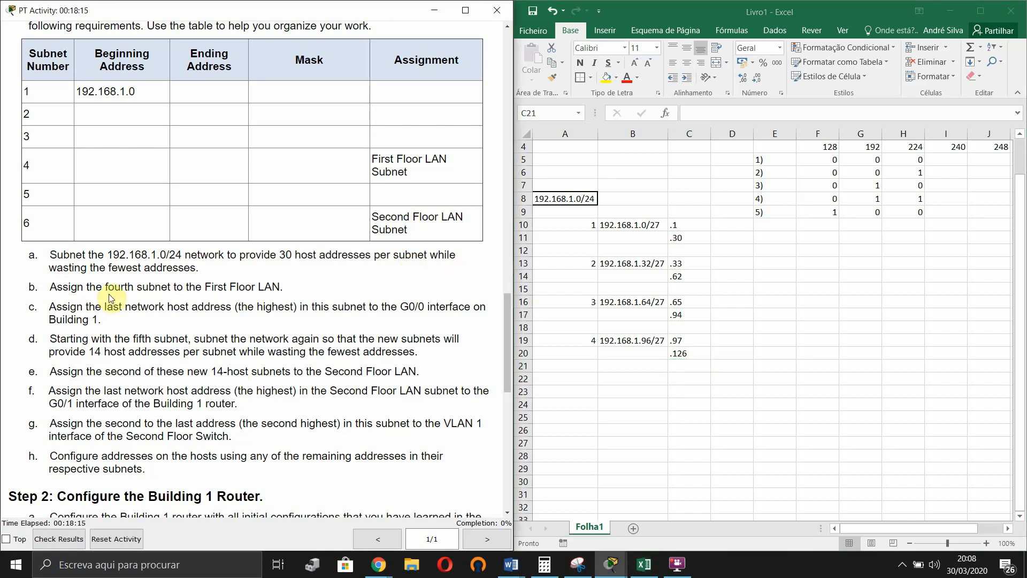
drag(50, 285, 288, 287)
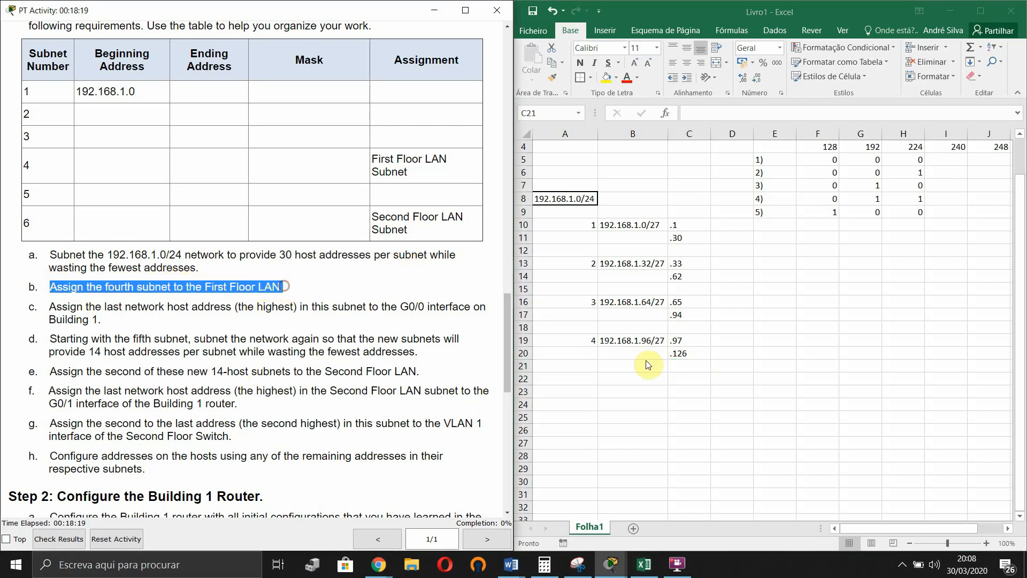
click(556, 327)
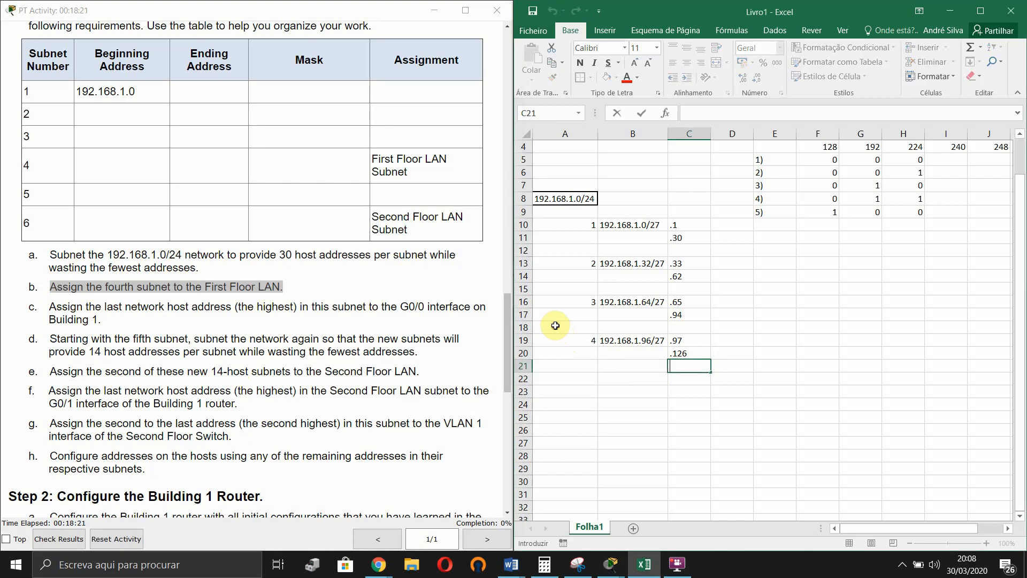
drag(555, 325, 553, 327)
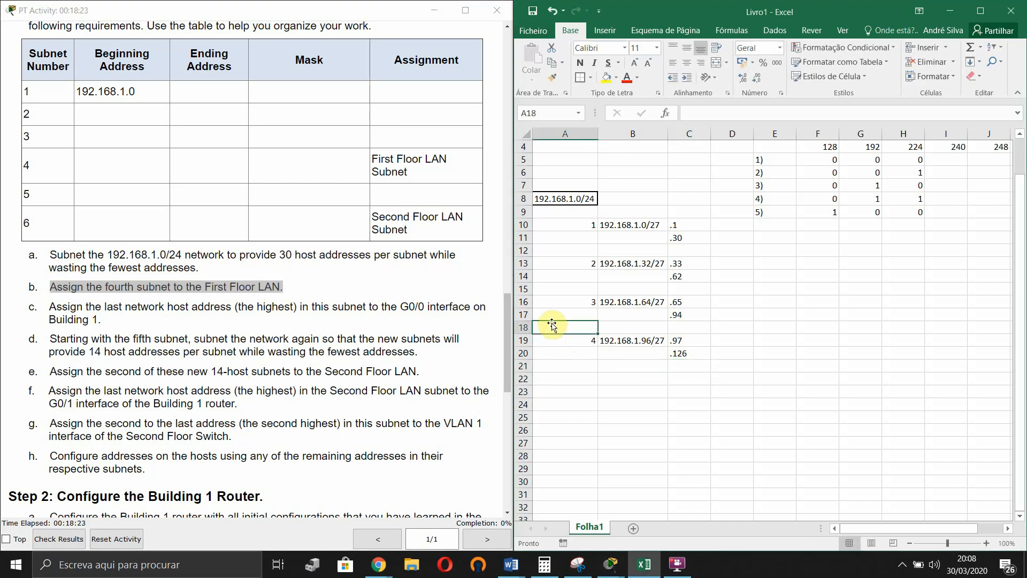
text(Fi)
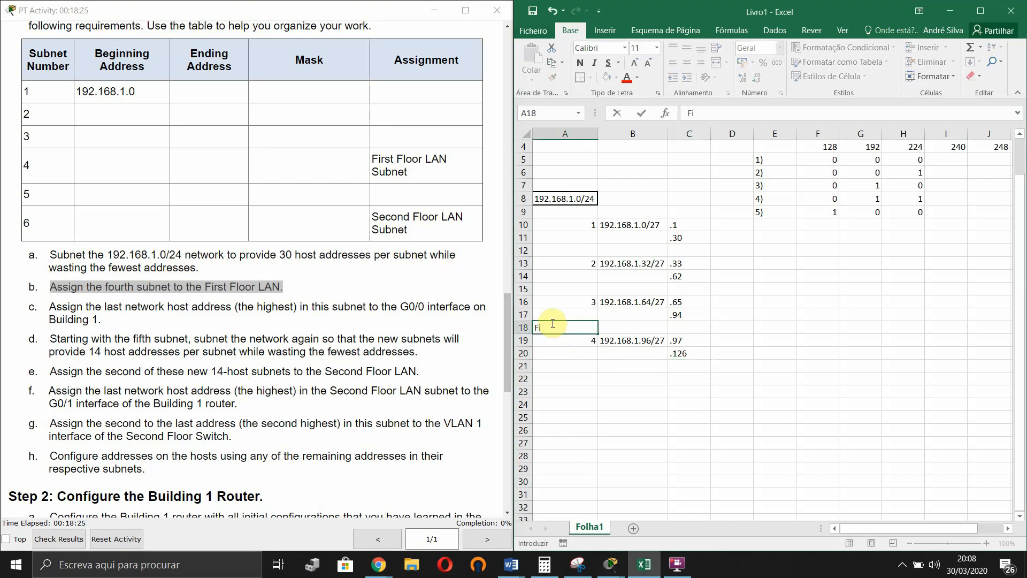
text(rst foloor lan)
key(Return)
click(561, 326)
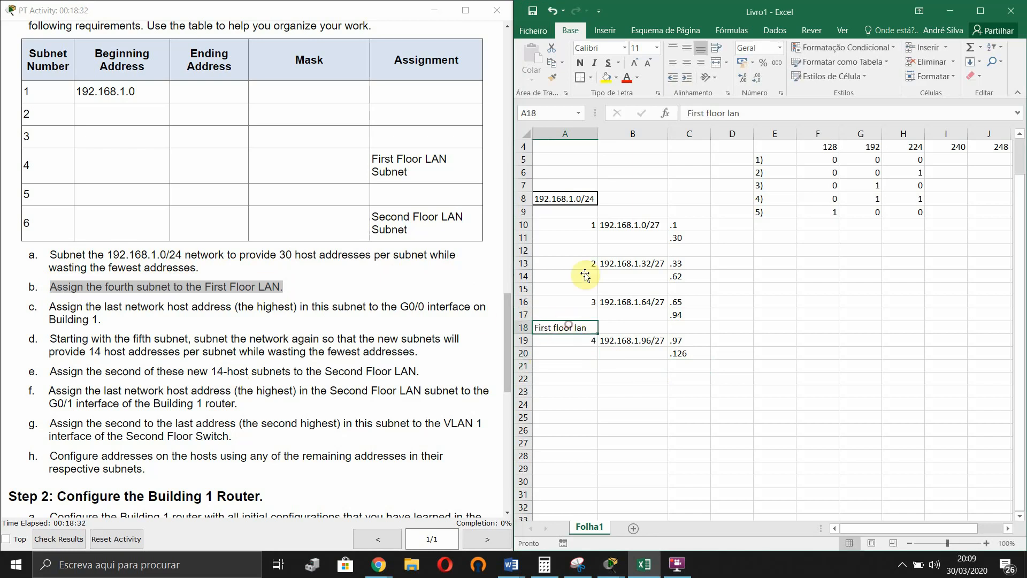
click(579, 62)
click(680, 353)
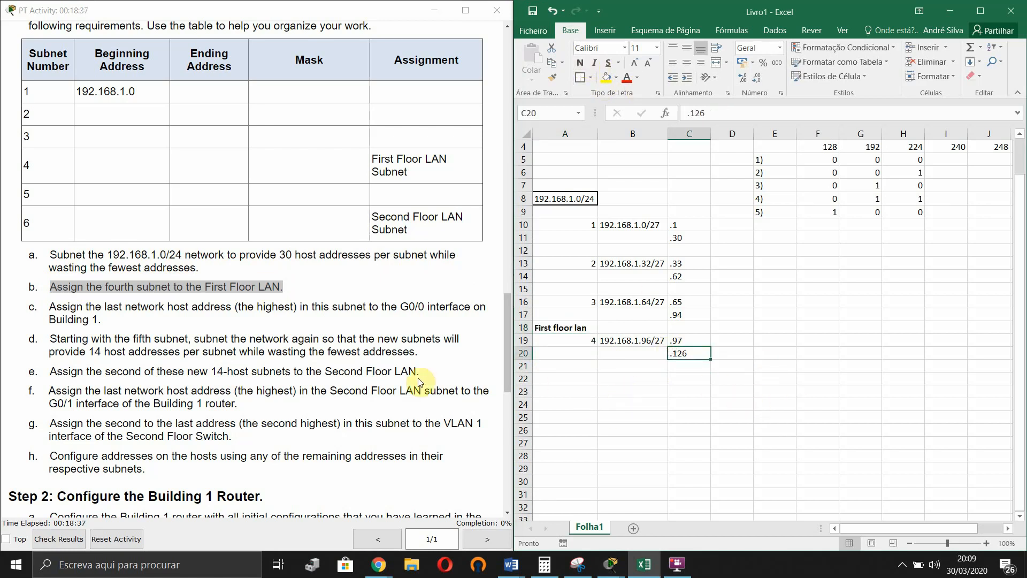
- Highlight 'the highest' in instruction c and enter G0/0 in D20 beside .126
click(354, 359)
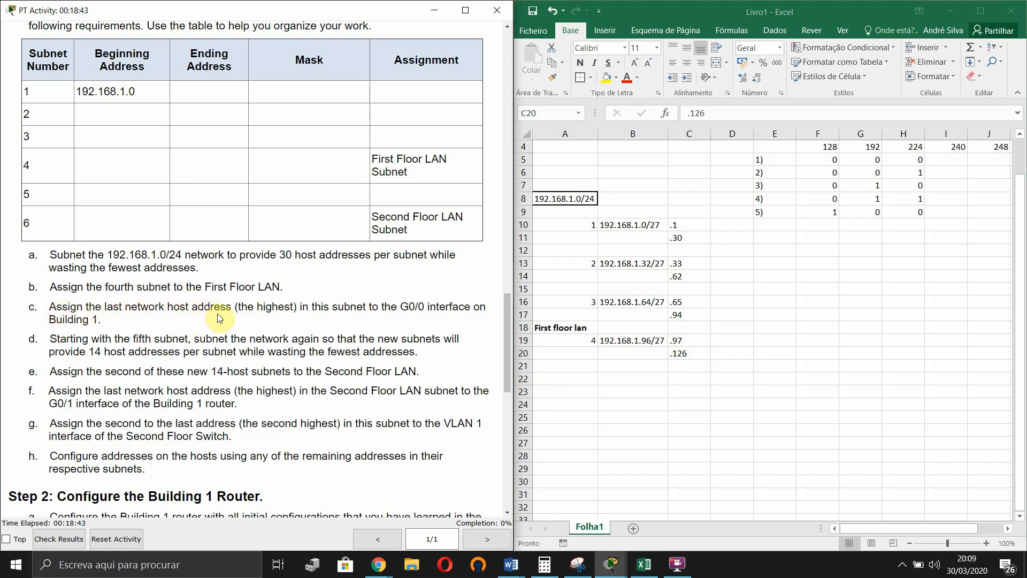
drag(248, 307, 272, 306)
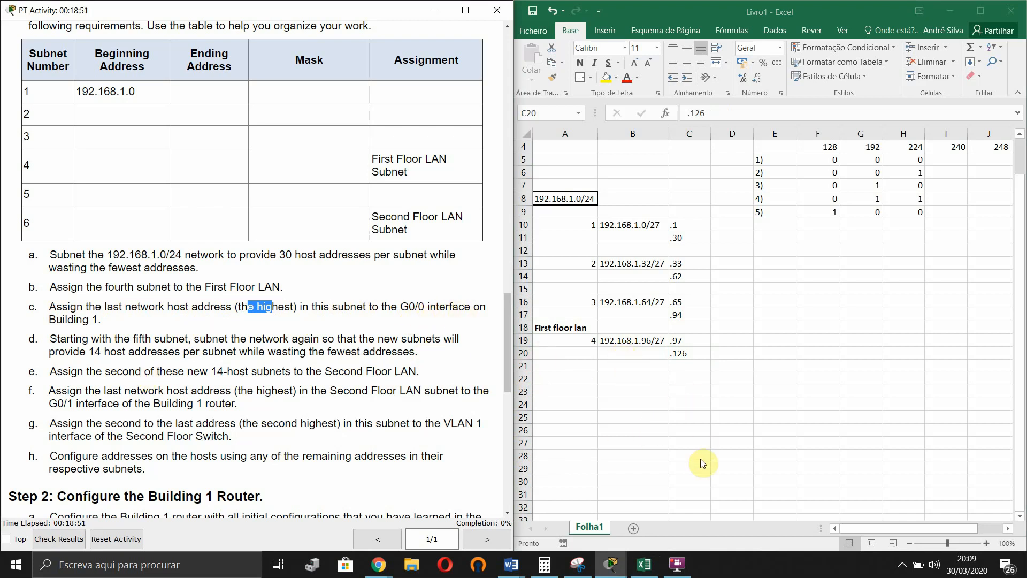
click(700, 355)
click(729, 355)
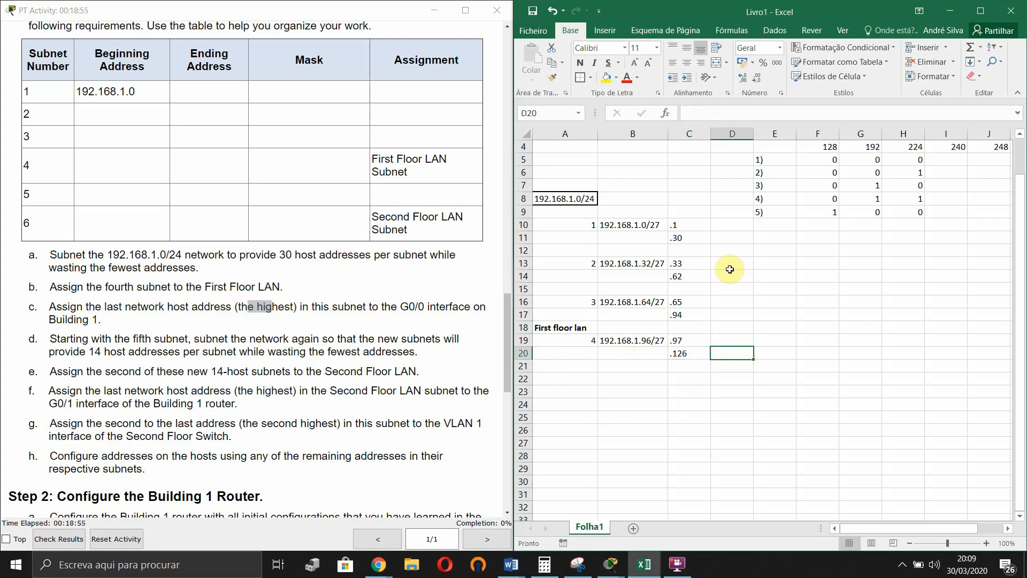
text(G0/0)
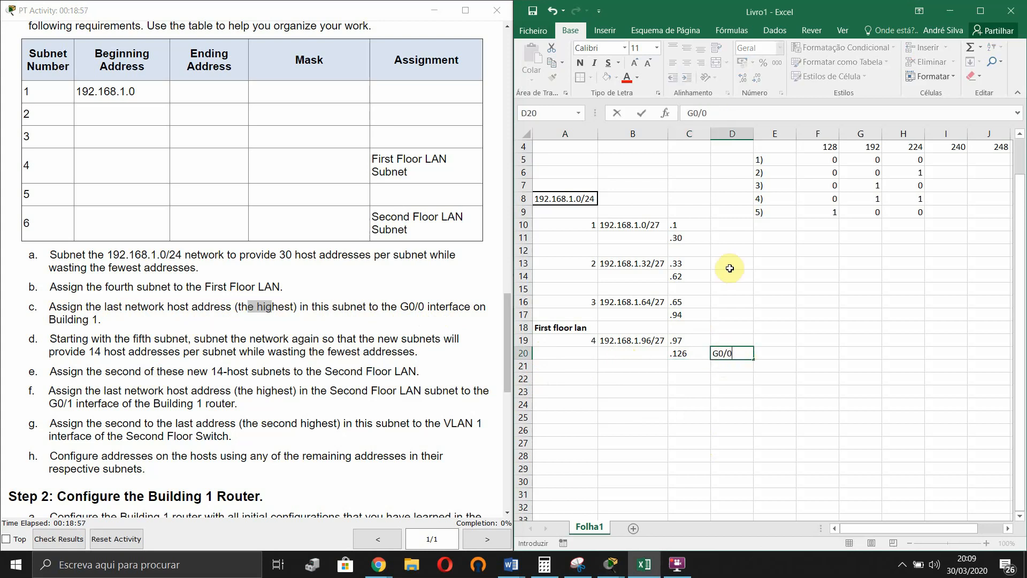
key(Return)
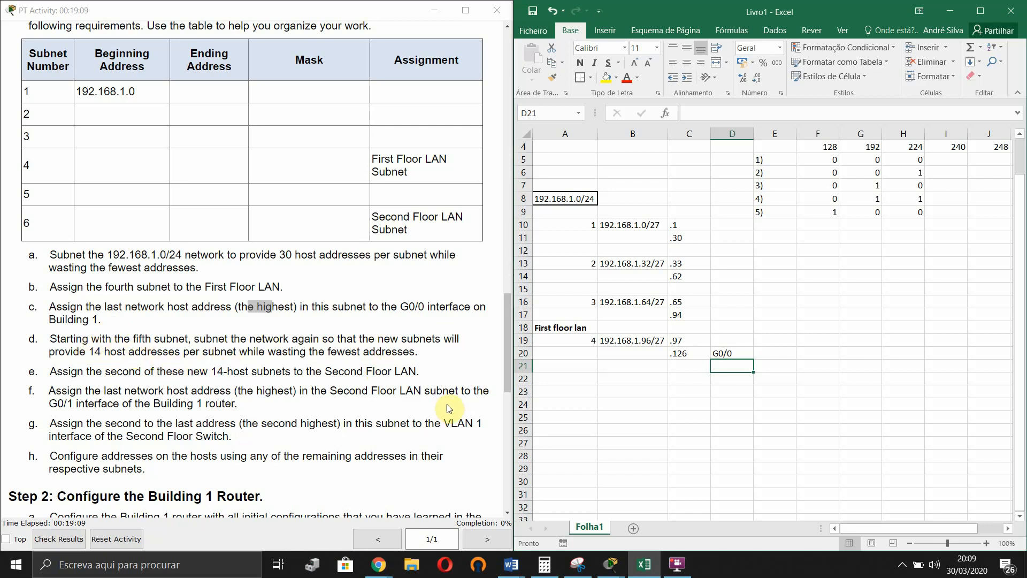
click(898, 302)
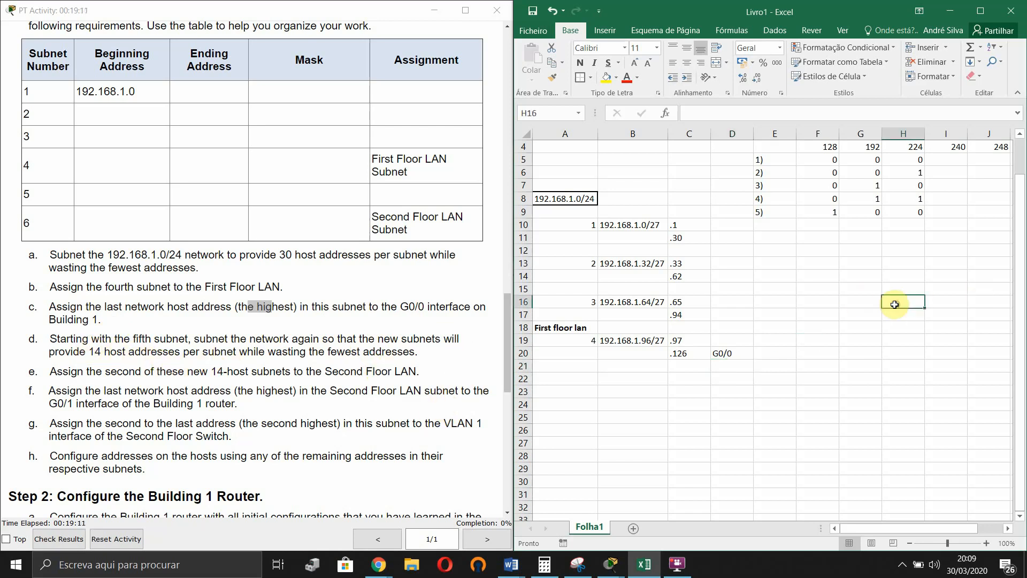
drag(770, 214, 908, 212)
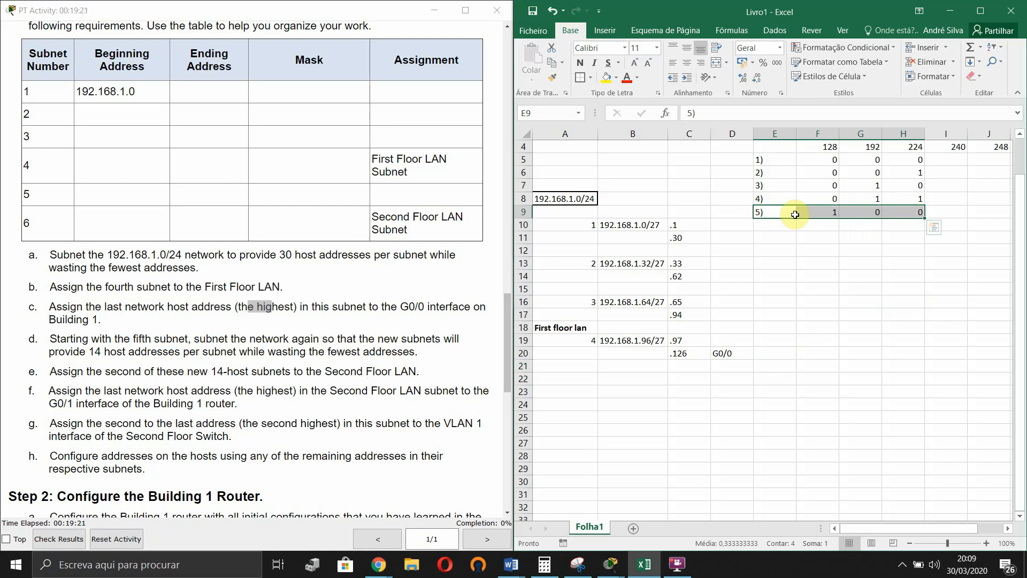
click(844, 278)
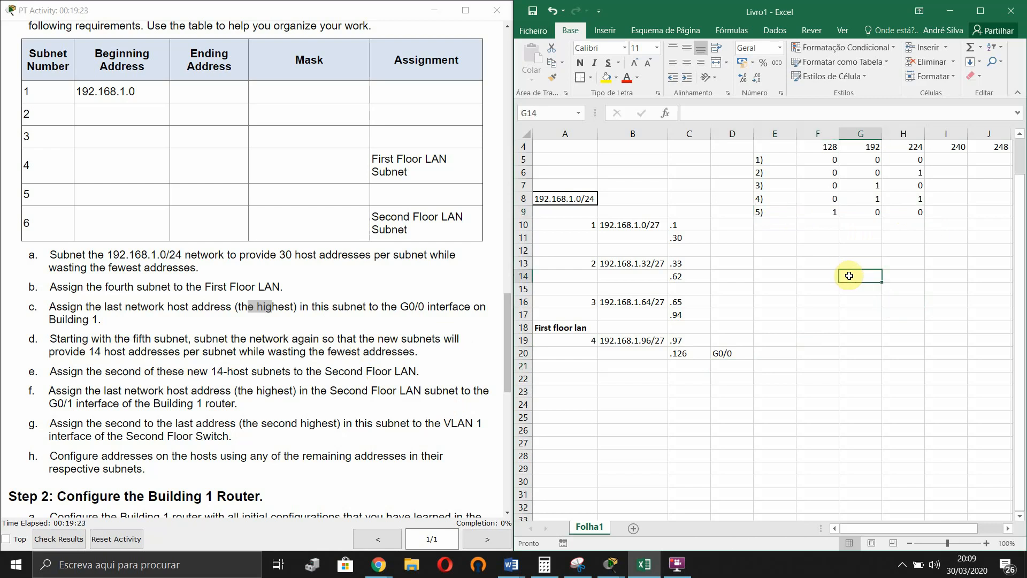
- Number row 23 as subnet 5 and enter 192.168.1.128/28 in B23
click(582, 393)
text(5)
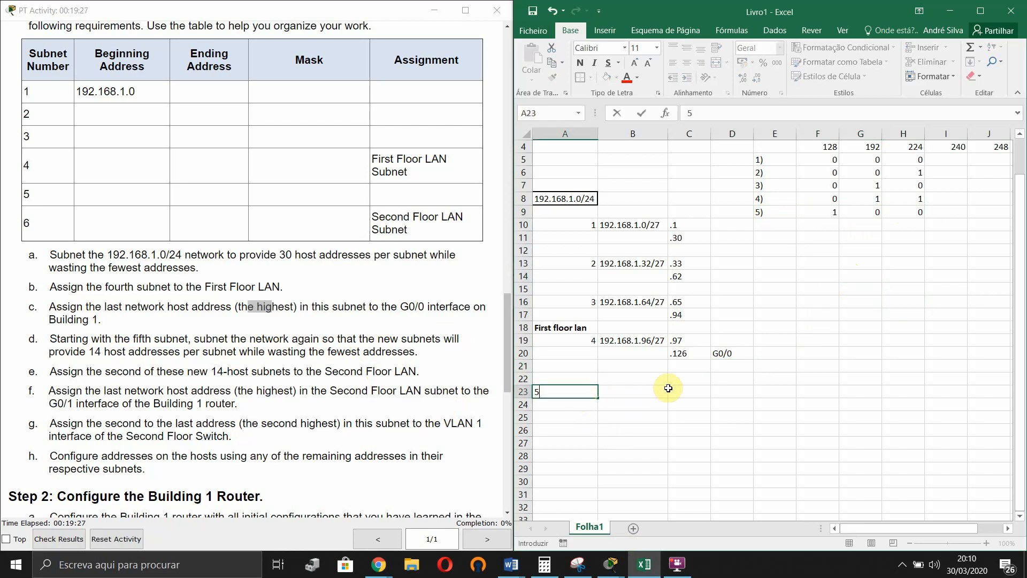
key(Return)
click(662, 390)
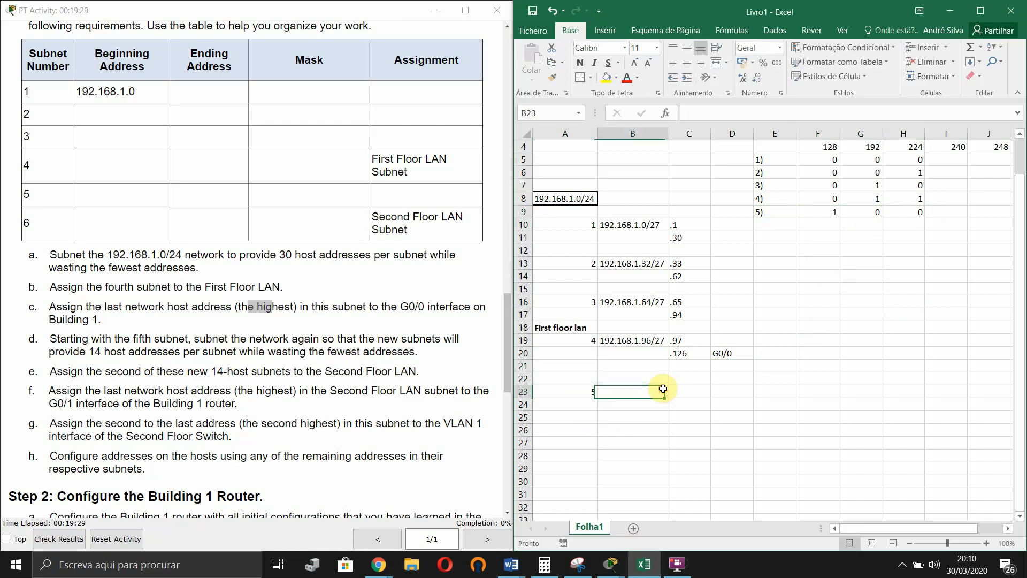
text(192)
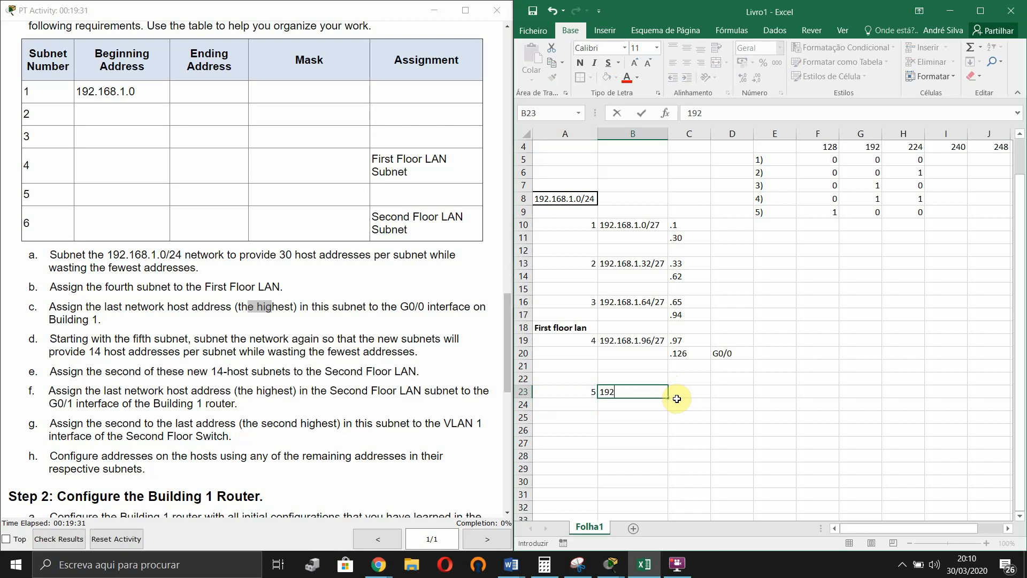
text(.168.1.128/)
scroll(896, 309, up, 1)
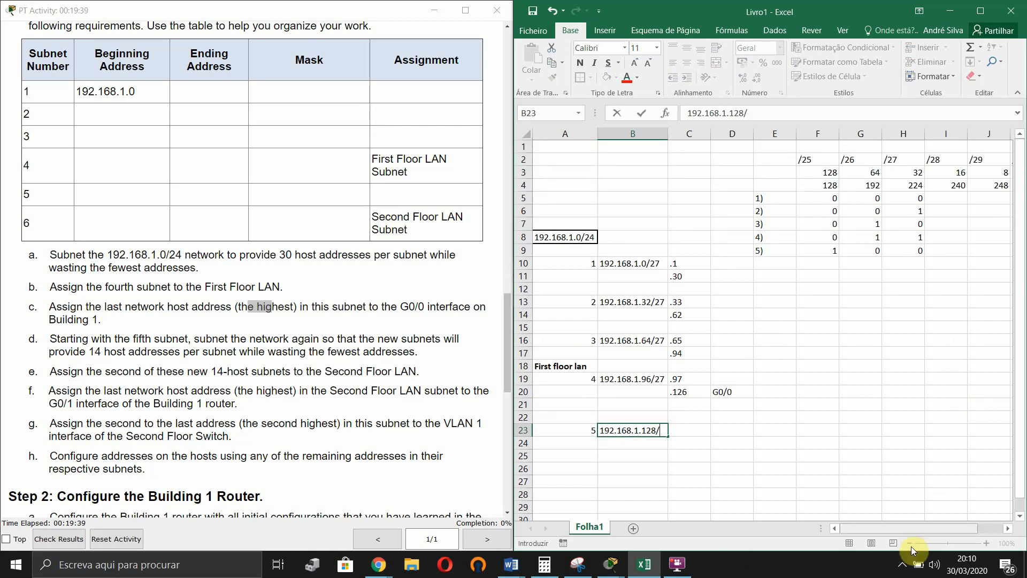
drag(917, 531, 930, 526)
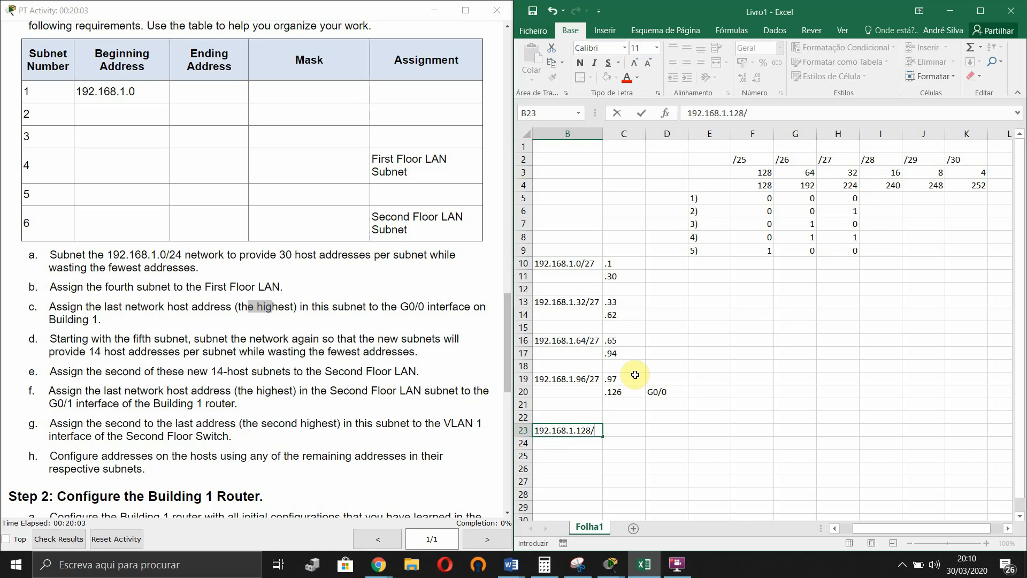
text(28)
key(Return)
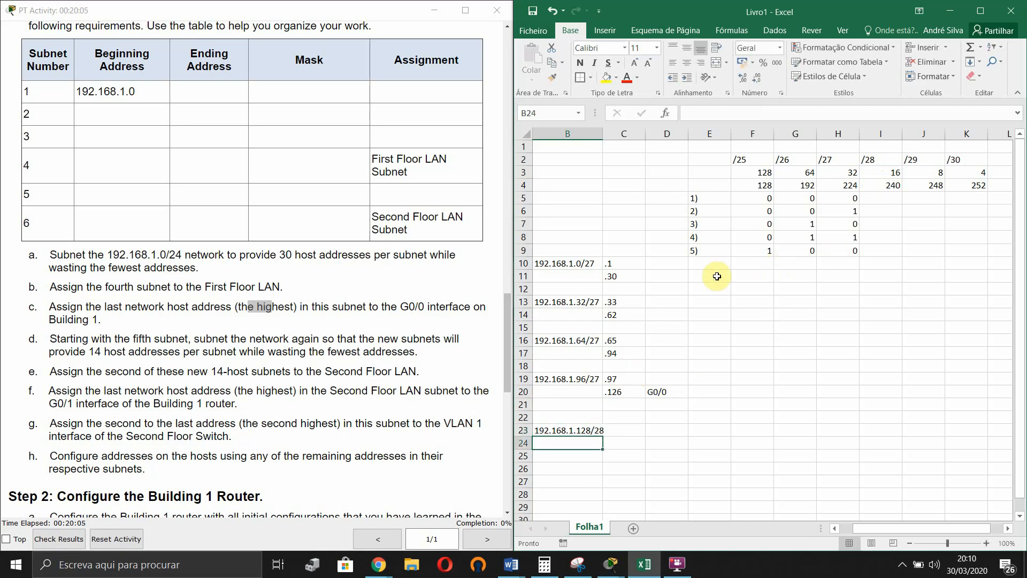
click(707, 262)
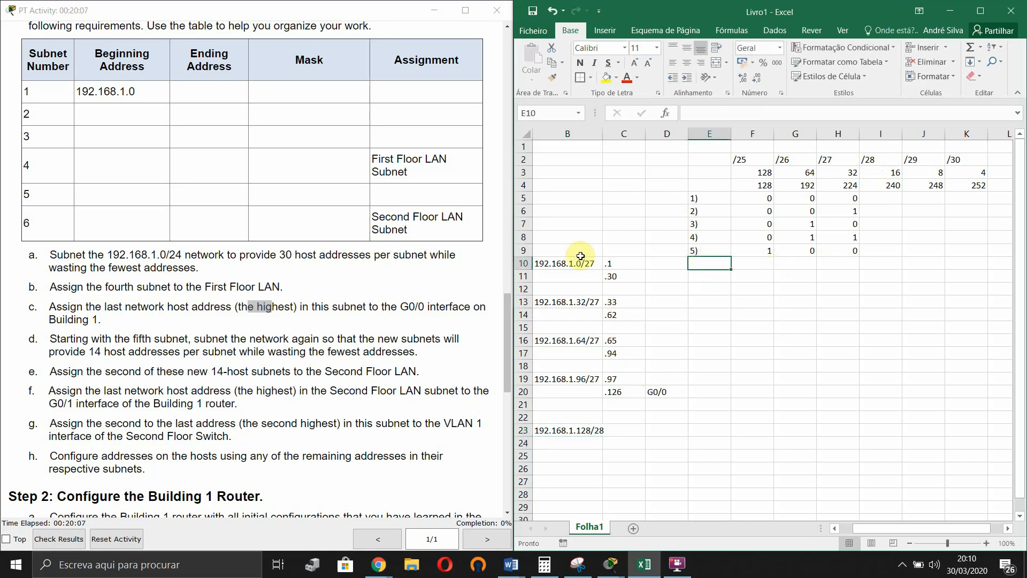
- Start row 6) with its label and first bit 1, and set row 5)'s /28 bit in I9 to 0
text(6)
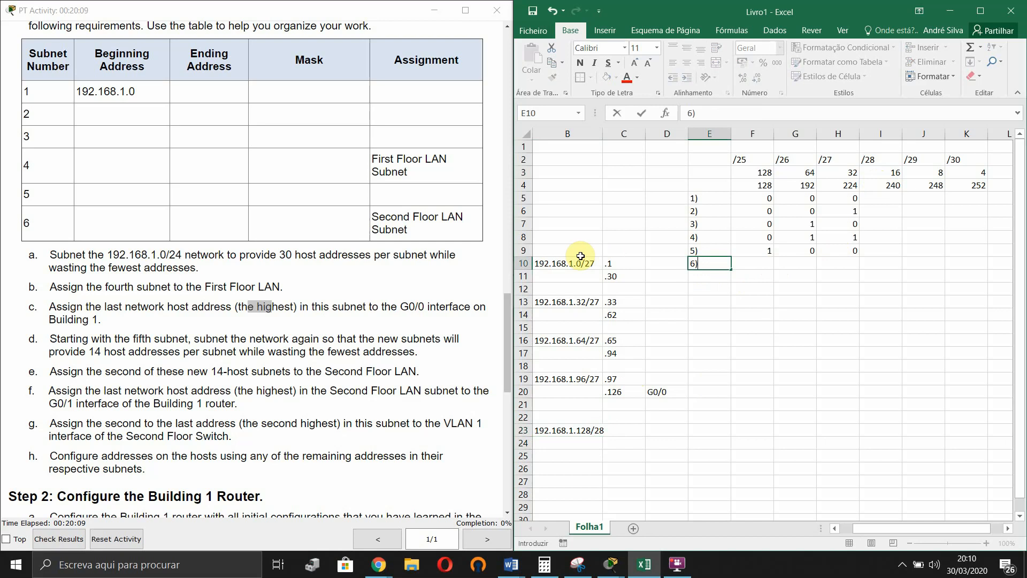
click(772, 263)
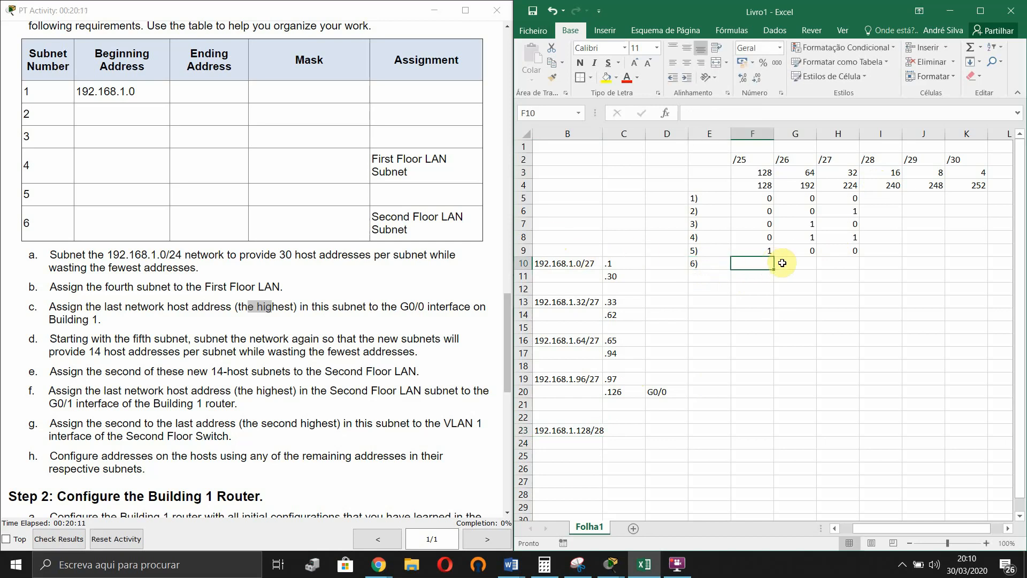
text(1)
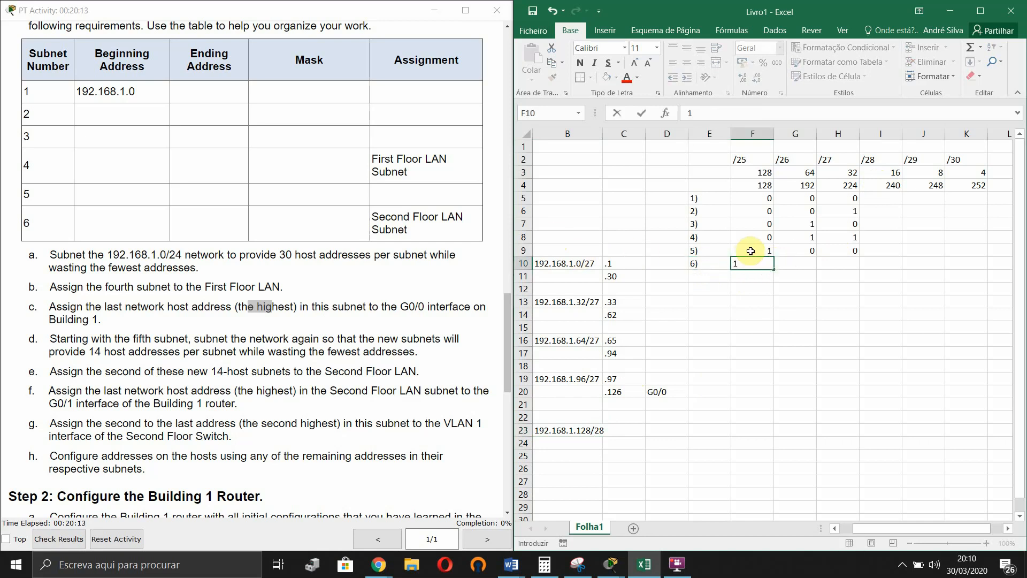
click(883, 249)
text(0)
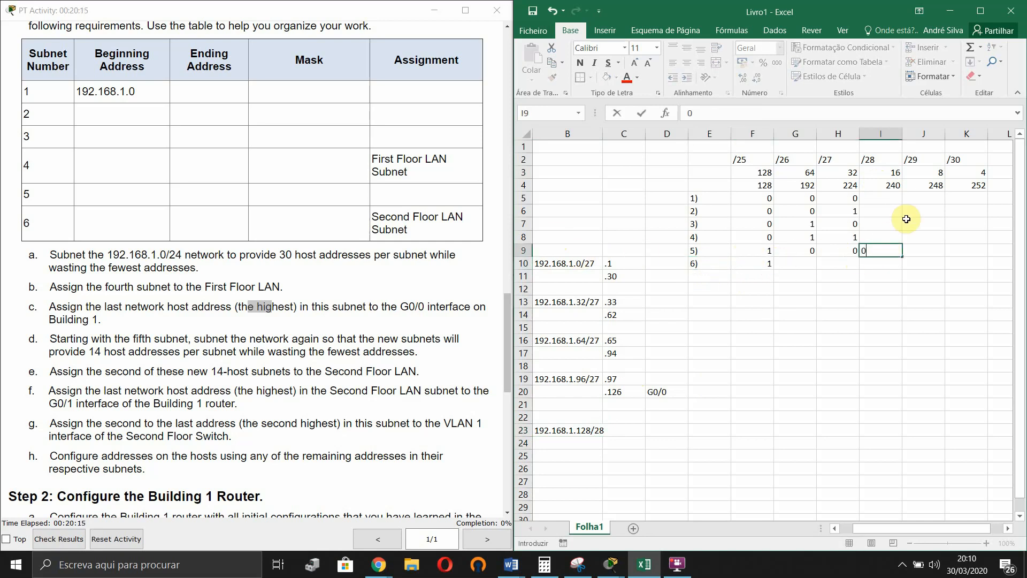
key(Return)
drag(889, 160, 903, 246)
click(781, 250)
drag(760, 250, 912, 244)
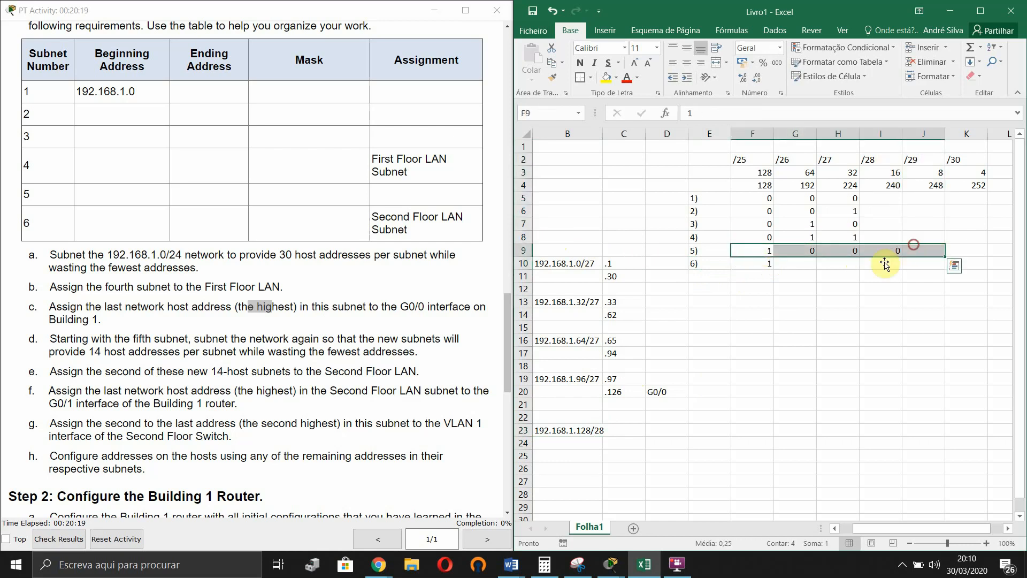
click(885, 263)
- Complete row 6)'s remaining bits so it reads 1,0,0,1
click(785, 264)
text(0)
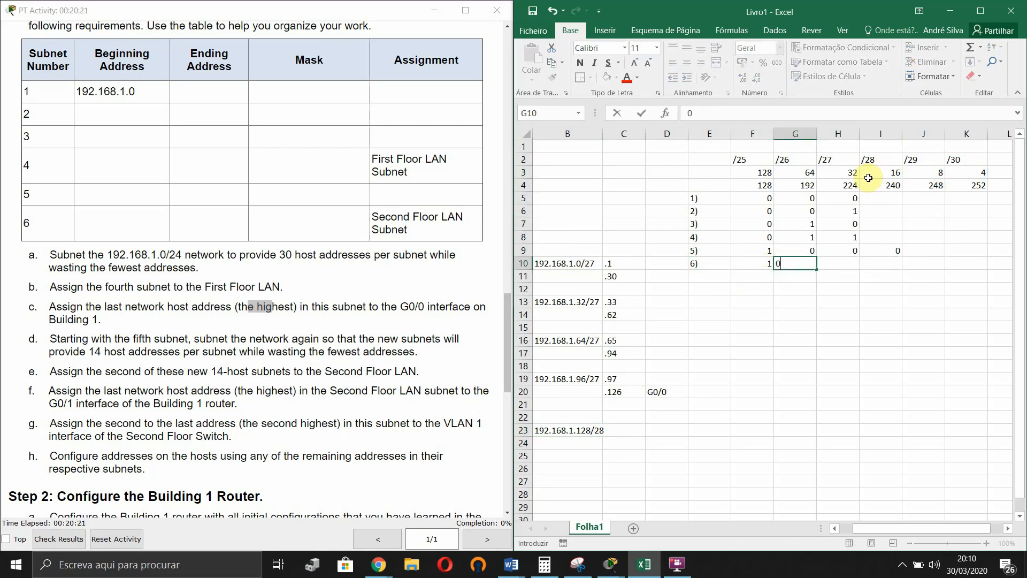
key(Tab)
text(0)
key(Tab)
text(1)
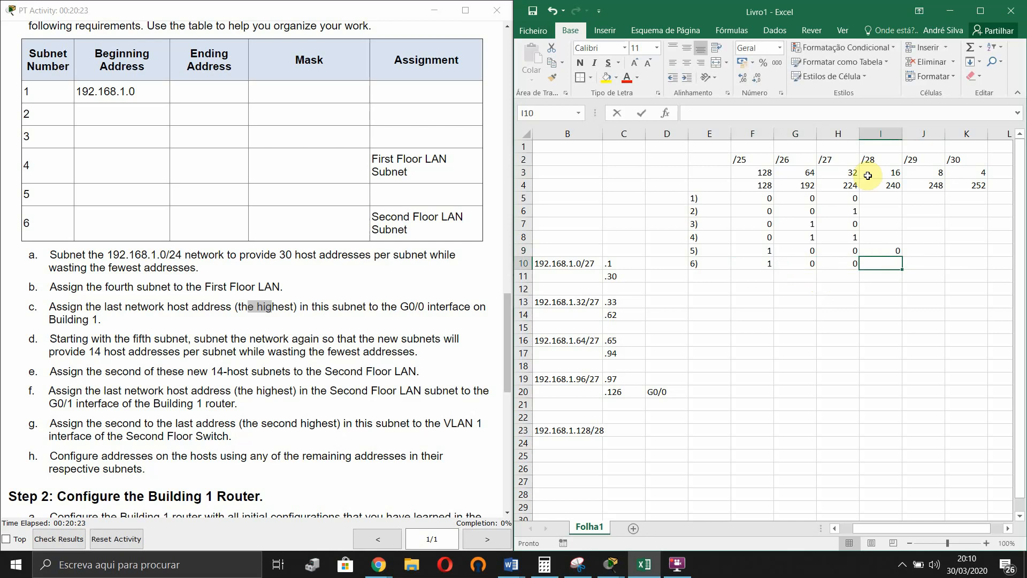
key(Return)
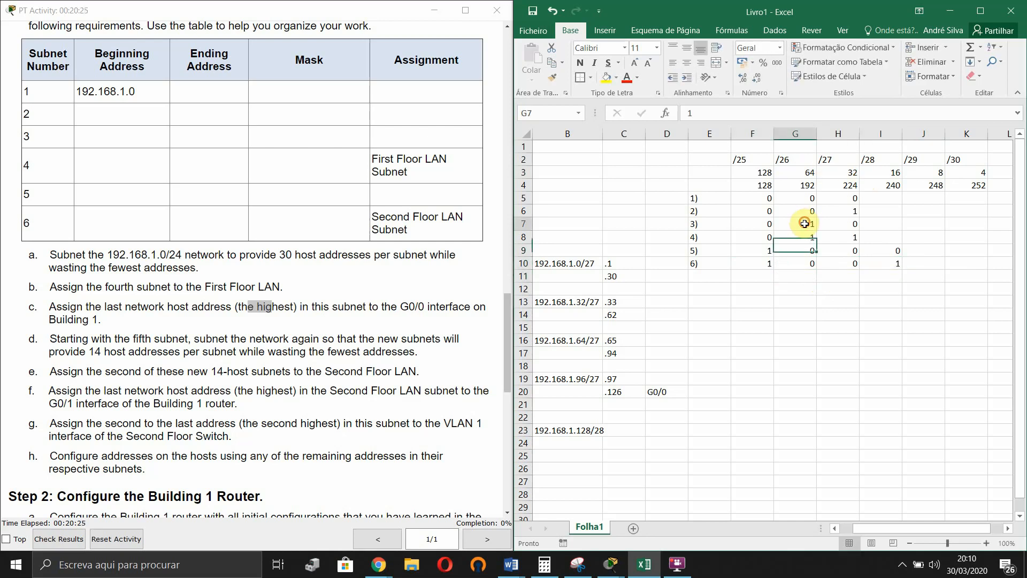
- Add row 7) with bits 1,0,1,0 and autofit column B to the longest address
click(707, 277)
text(7)
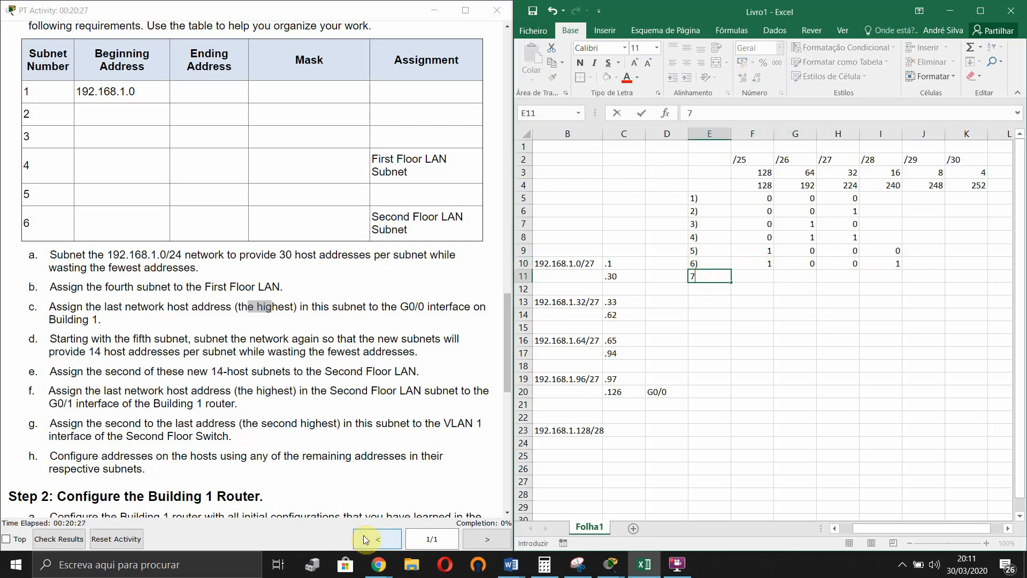
text())
key(Tab)
text(1)
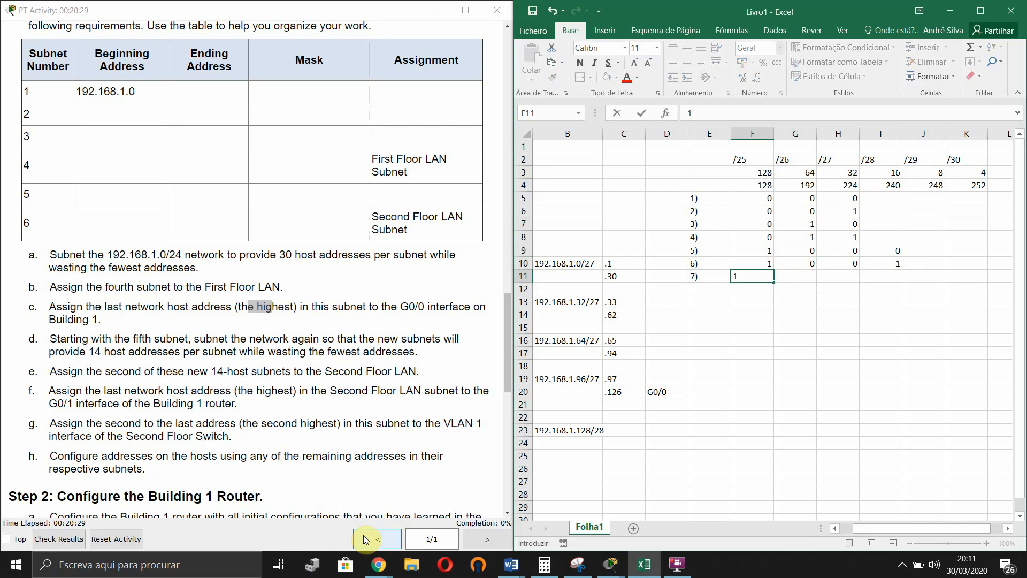
key(Tab)
text(0)
key(Tab)
text(1)
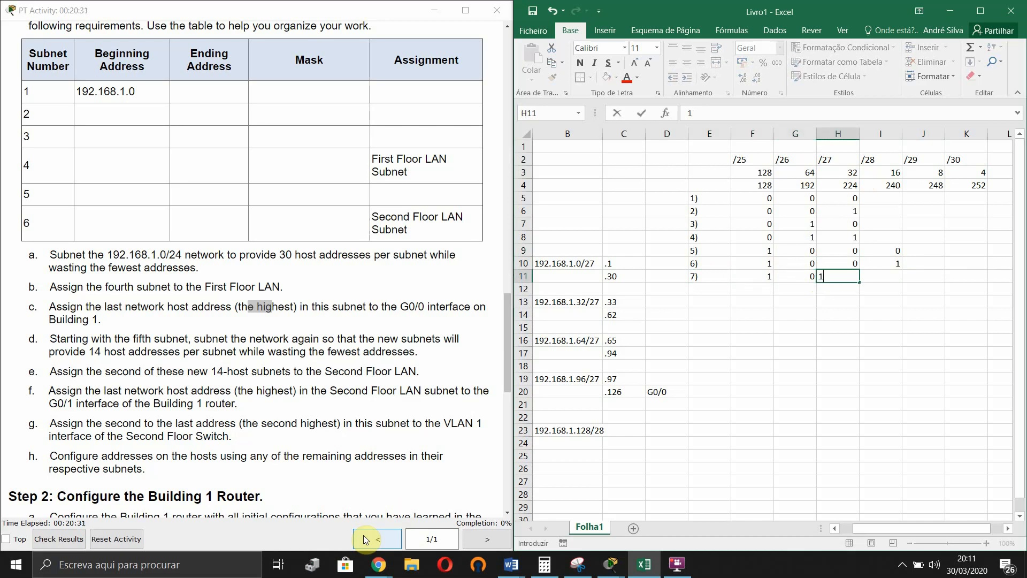
key(Tab)
text(0)
key(Return)
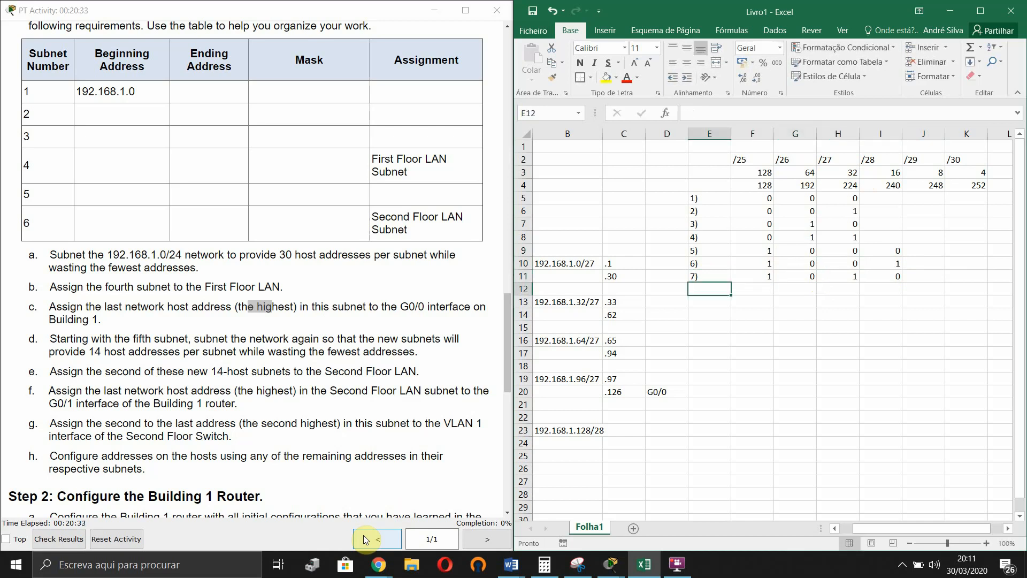
double_click(603, 134)
double_click(628, 434)
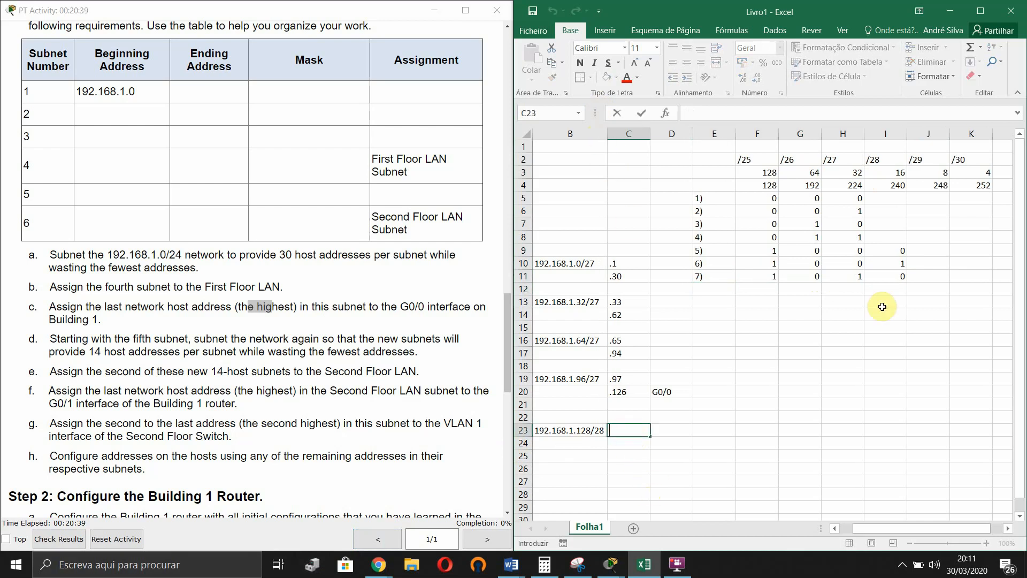
- Enter .129 as subnet 5's first host address in C23
text(.129)
key(Return)
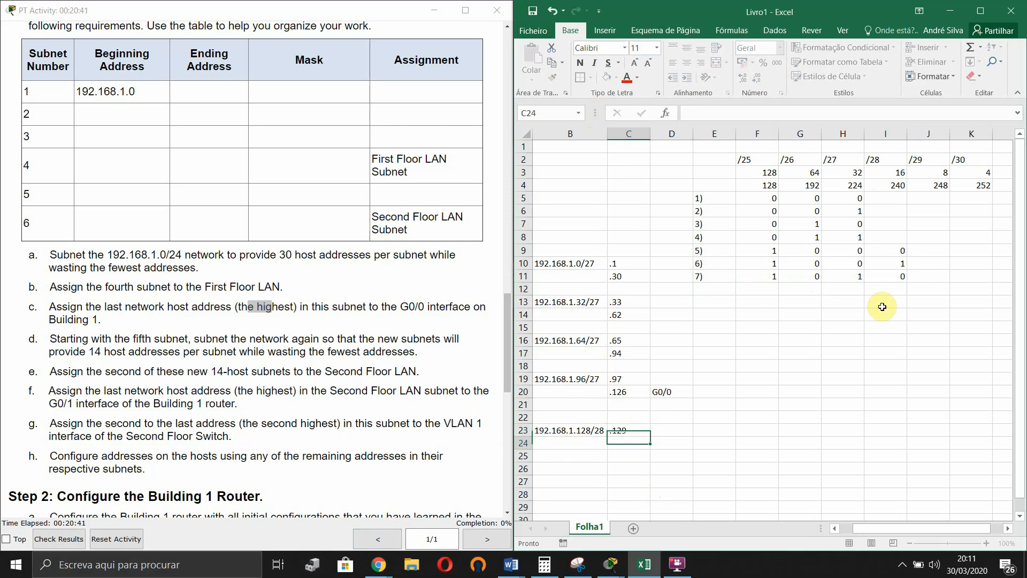
text(.)
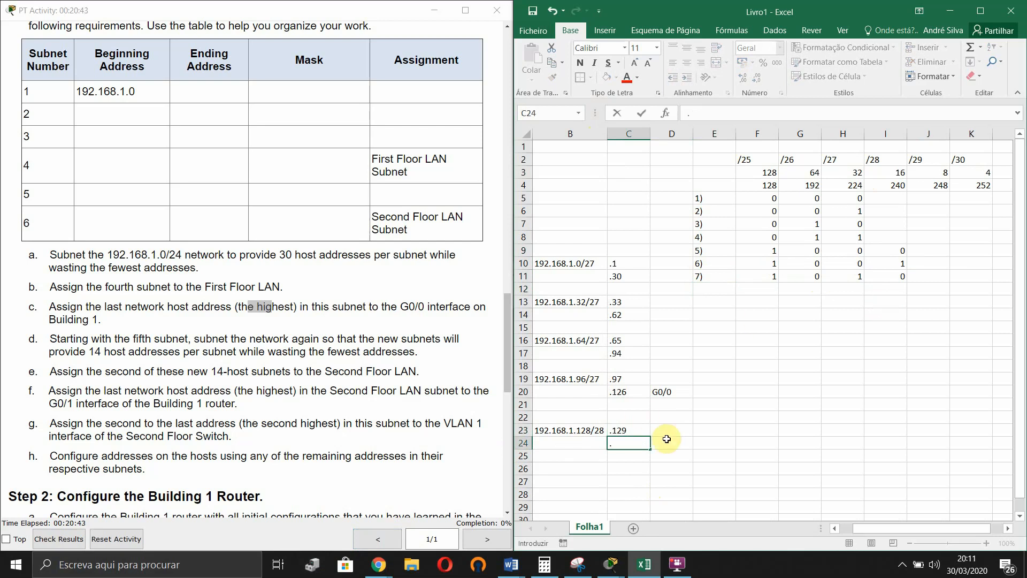
drag(866, 530, 855, 528)
scroll(754, 470, down, 1)
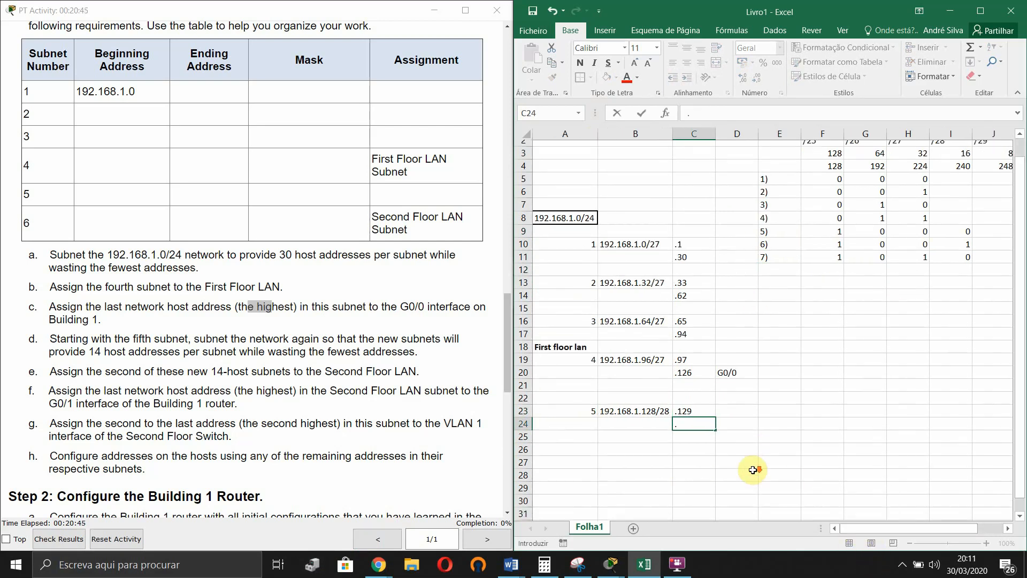
- Add subnet 6 as 192.168.1.144/28 in A26 and B26
click(589, 430)
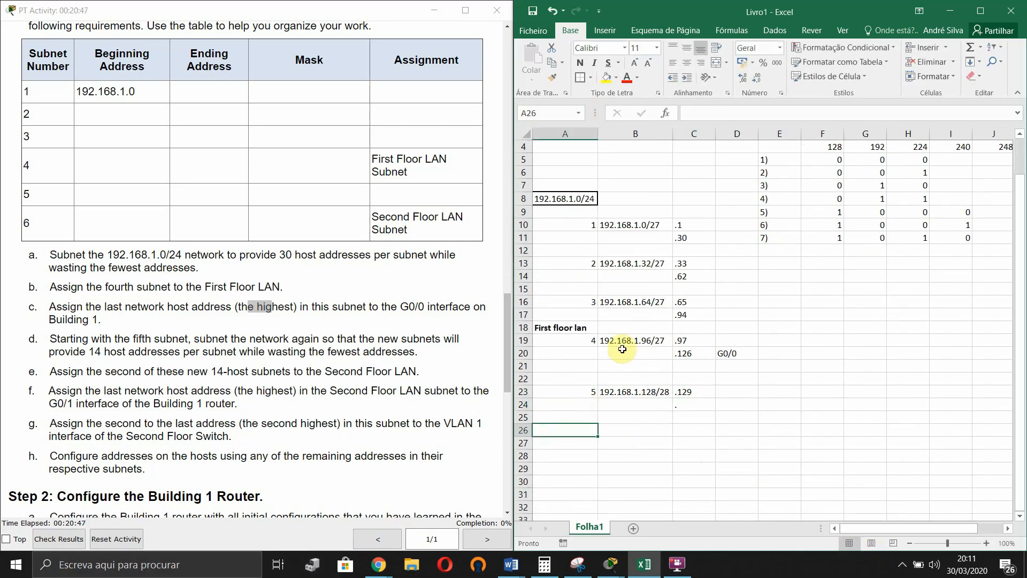
text(6)
key(Tab)
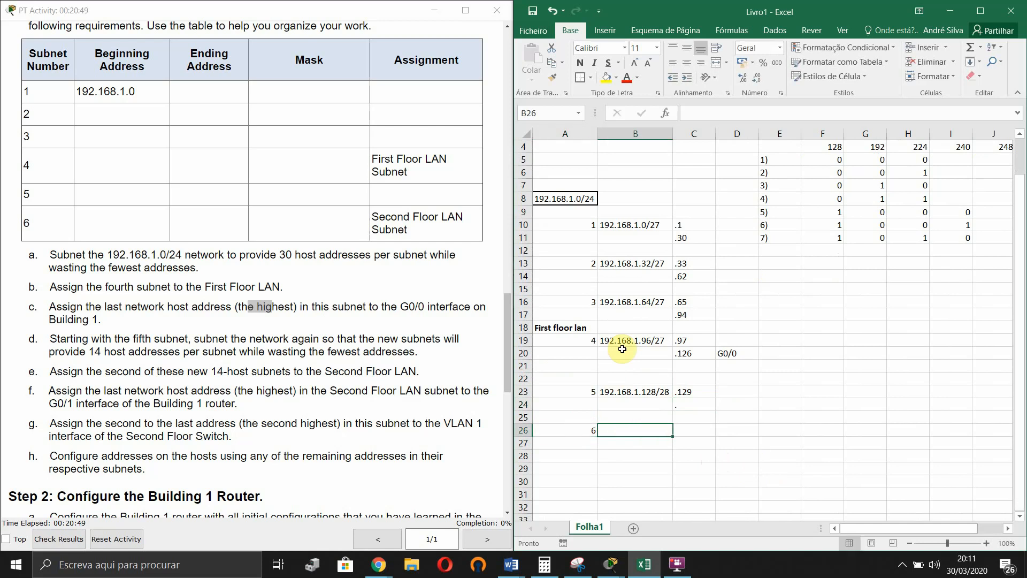
text(192.168.1.)
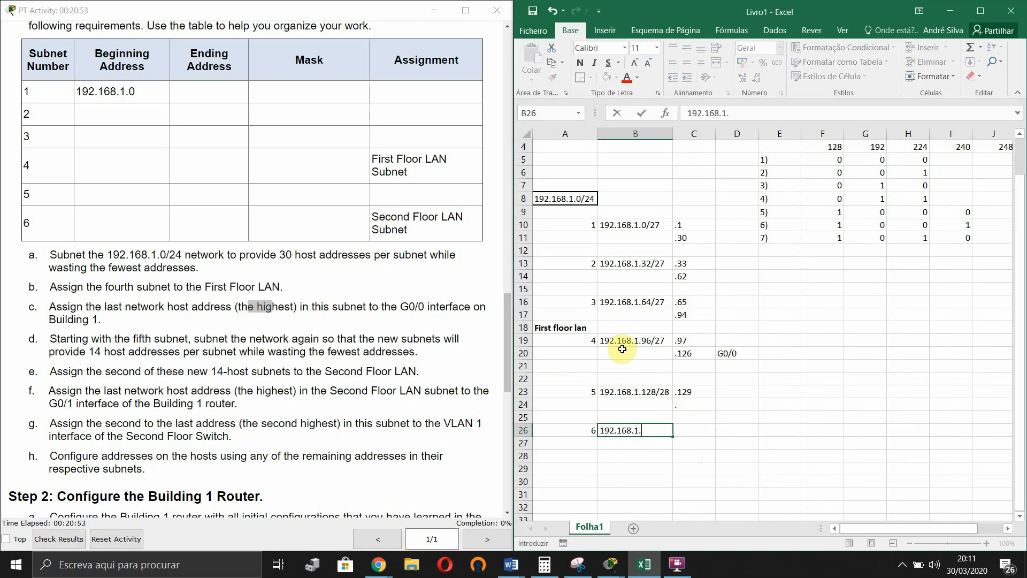
scroll(855, 283, up, 1)
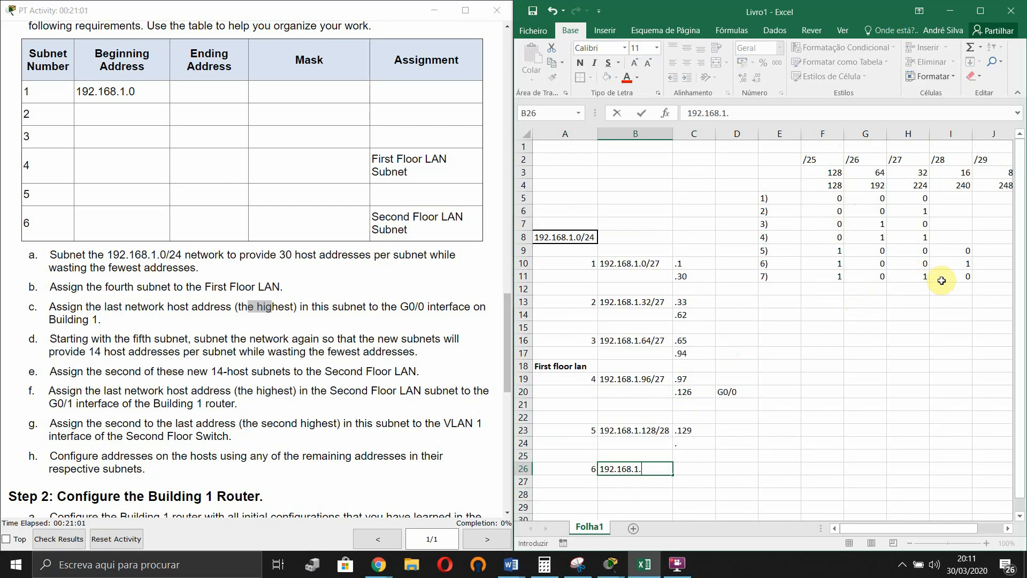
click(657, 467)
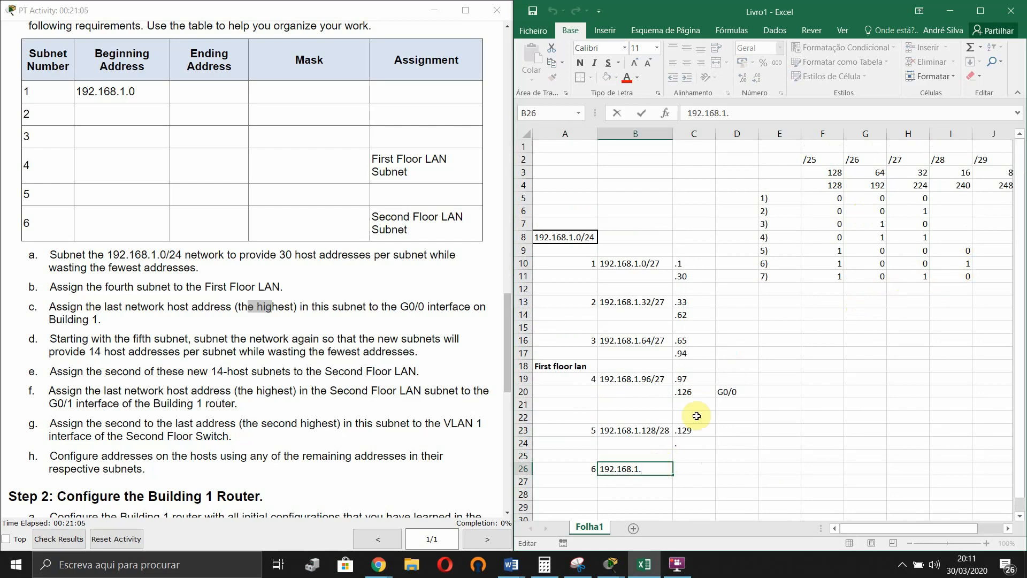
text(144/28)
key(Return)
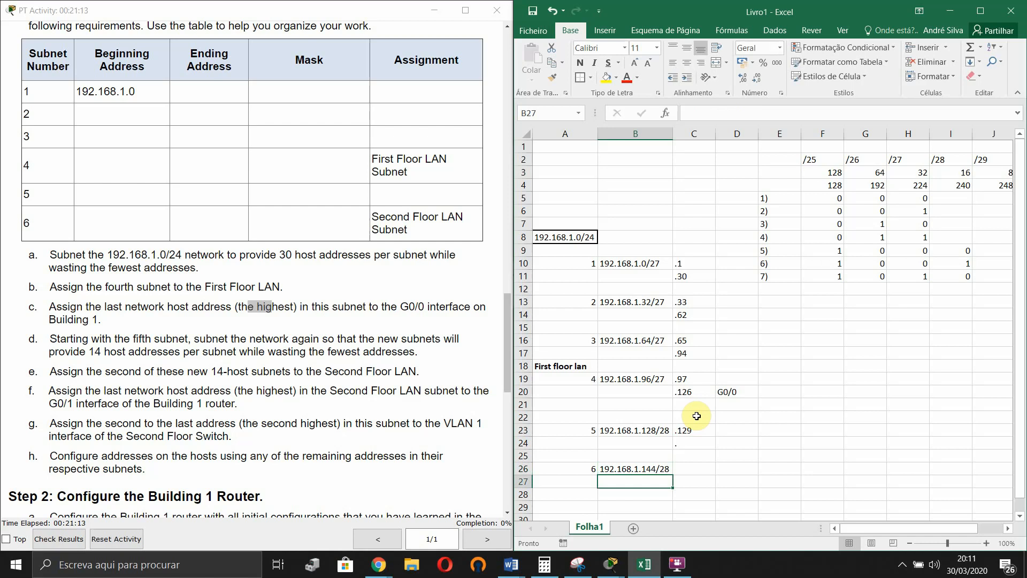
- Enter .142 as subnet 5's last host address in C24
scroll(696, 416, down, 3)
double_click(698, 404)
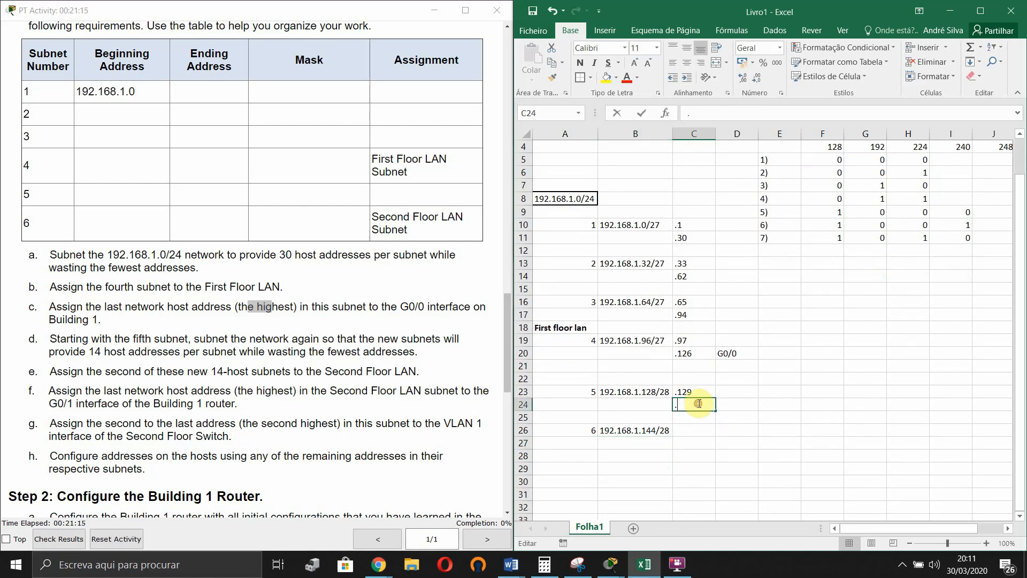
text(1)
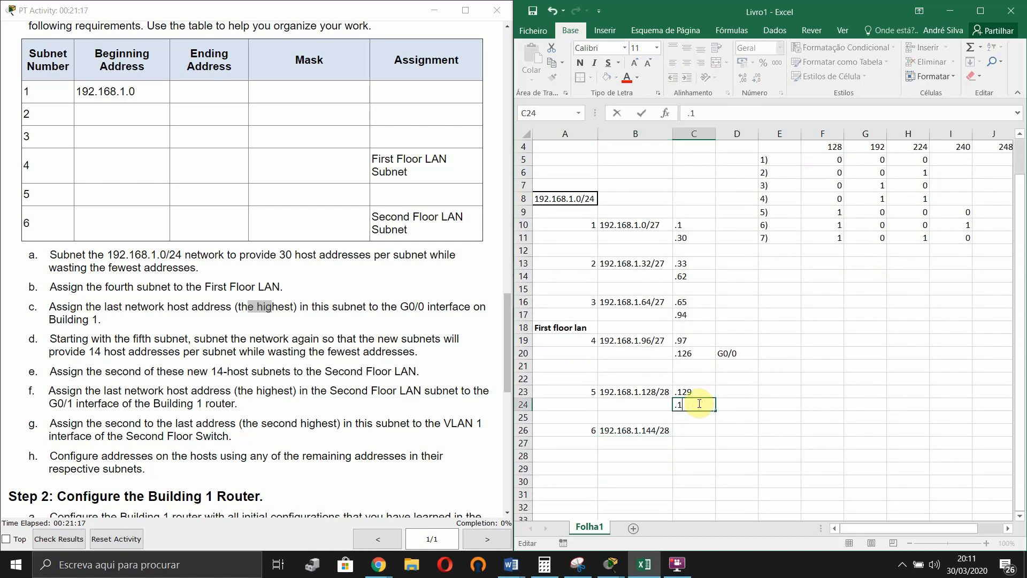
text(42)
key(Return)
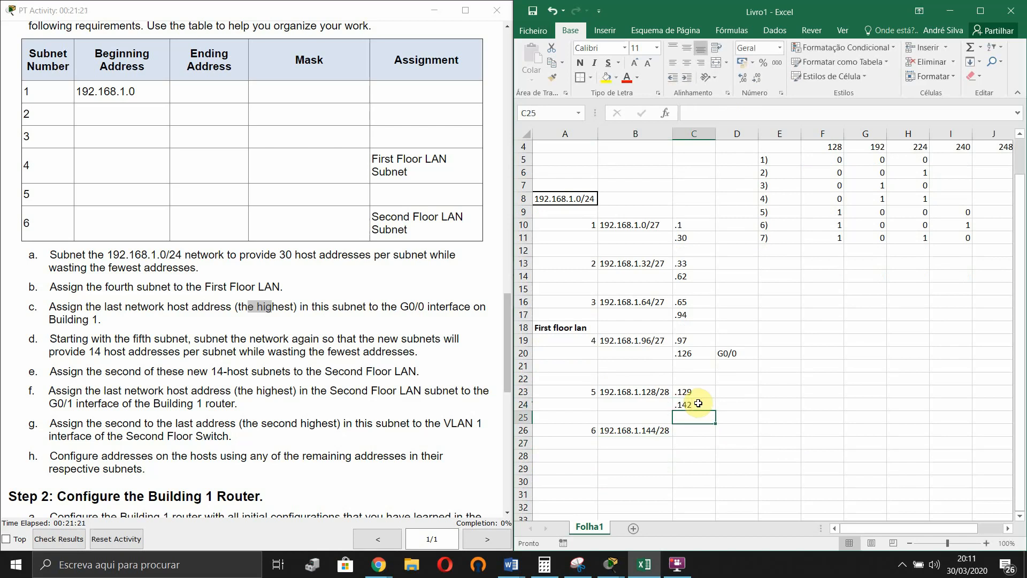
scroll(707, 410, down, 2)
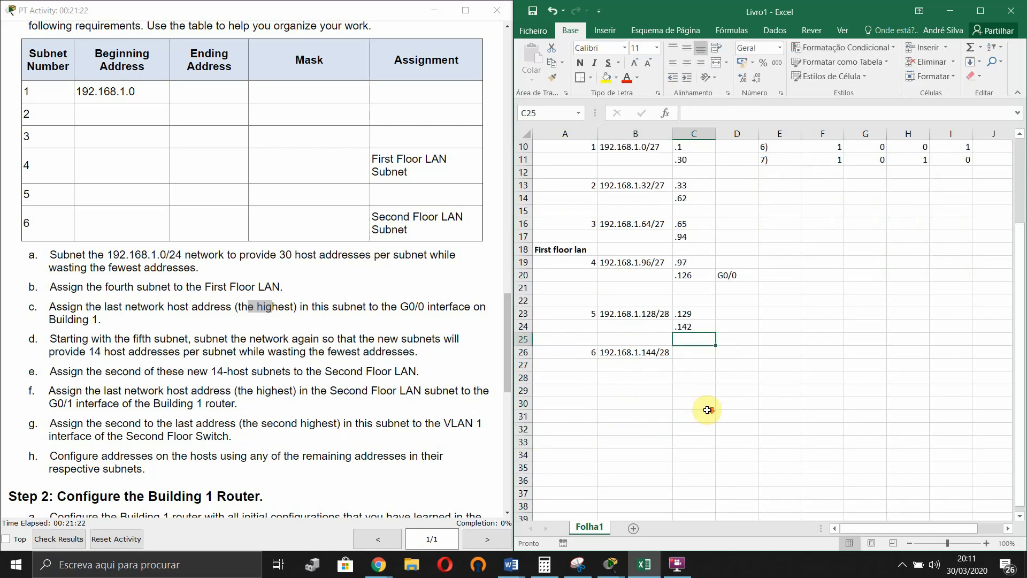
- Enter .145 and .158 as subnet 6's host range in C26:C27, then check cell F11
click(692, 352)
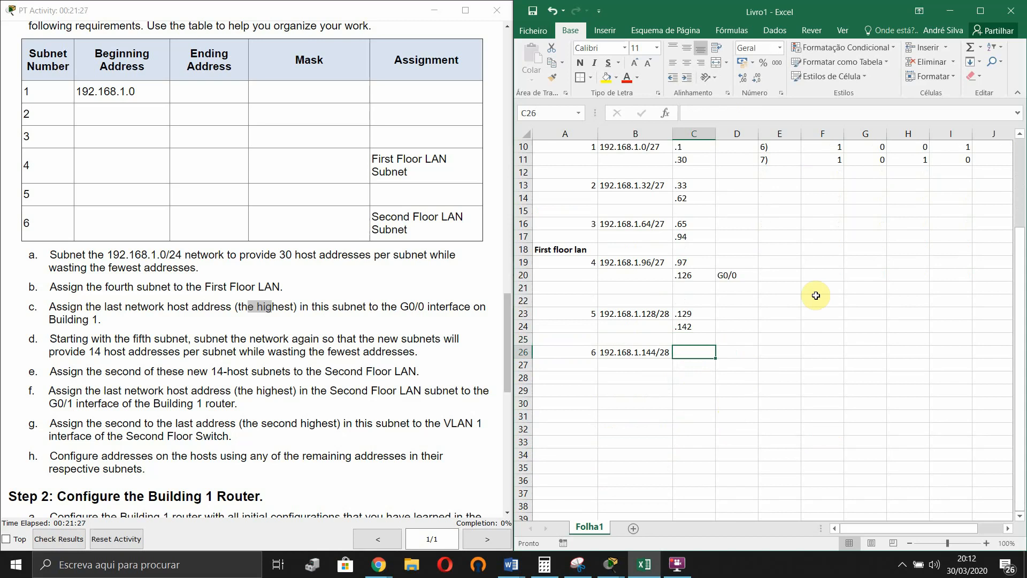
text(.145)
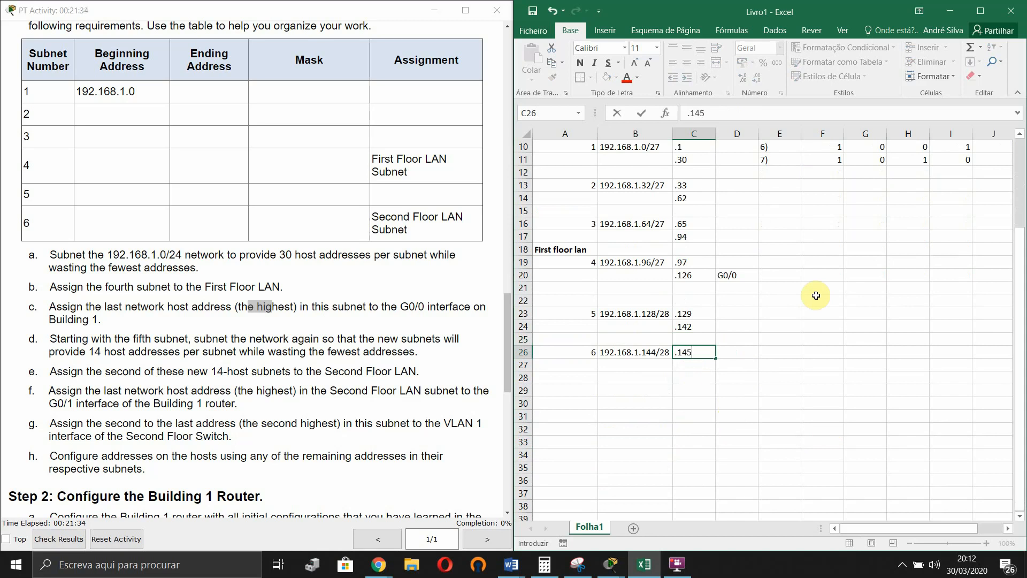
key(Return)
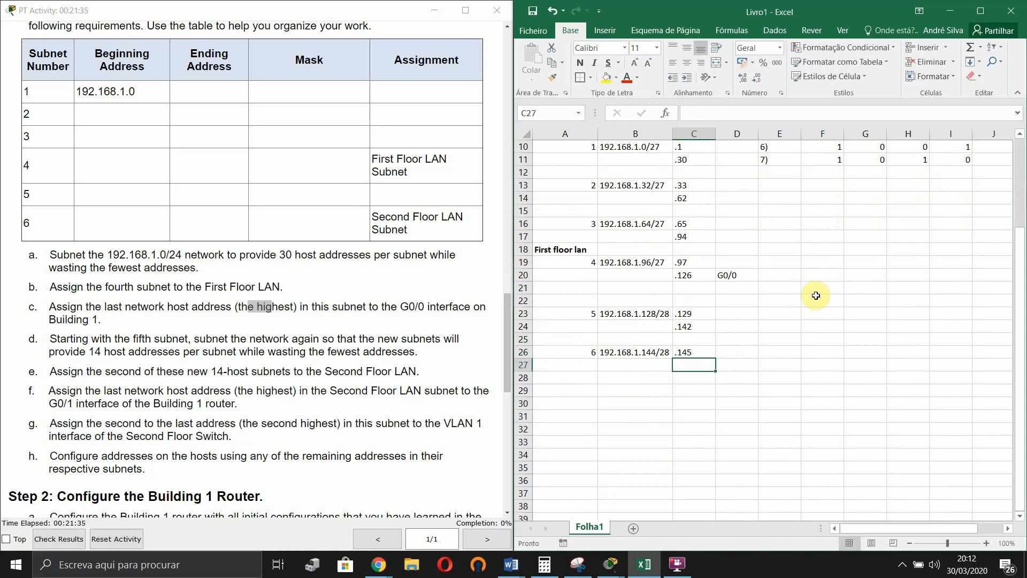
text(.)
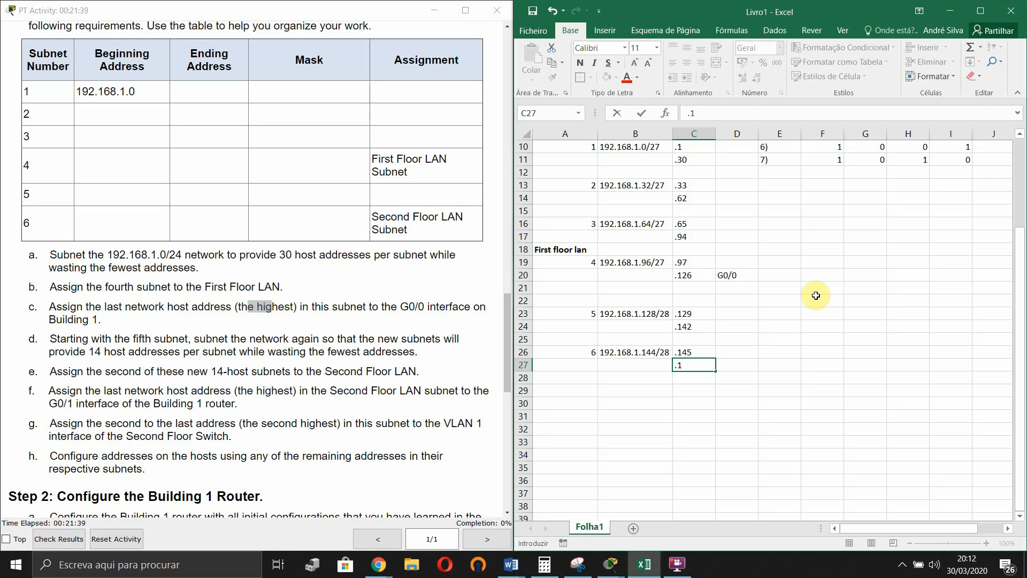
text(158)
key(Return)
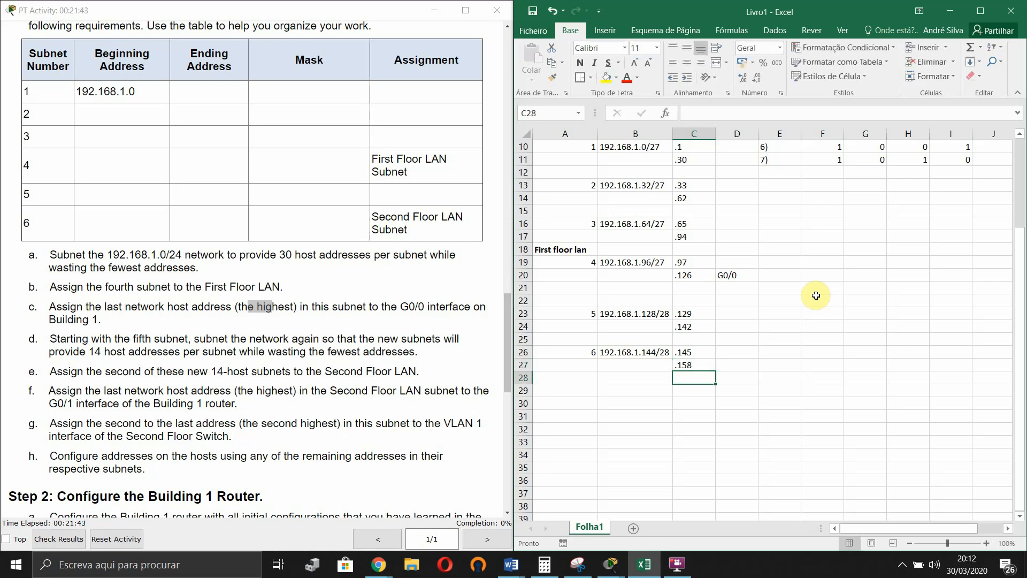
scroll(857, 289, up, 2)
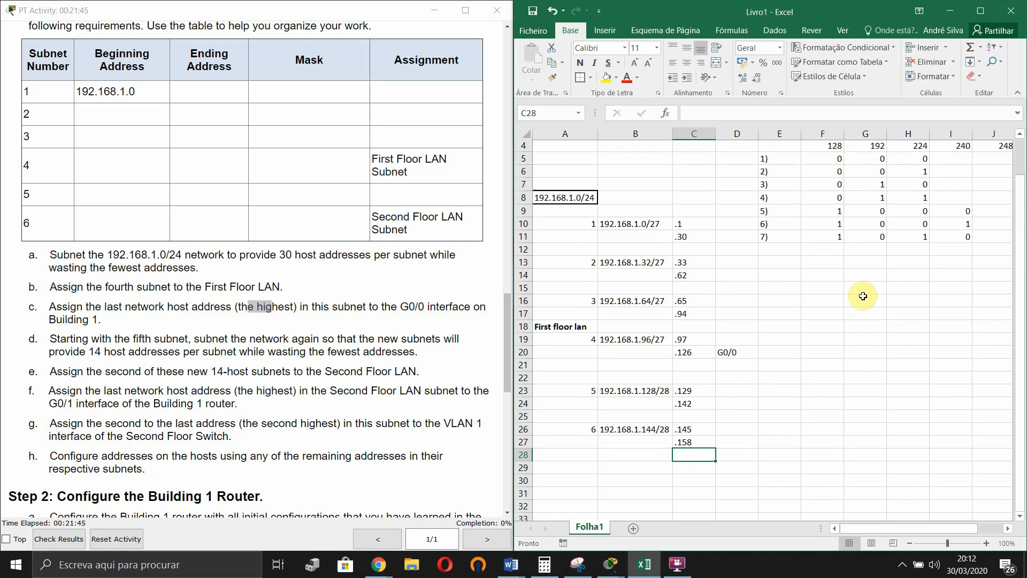
scroll(844, 252, up, 1)
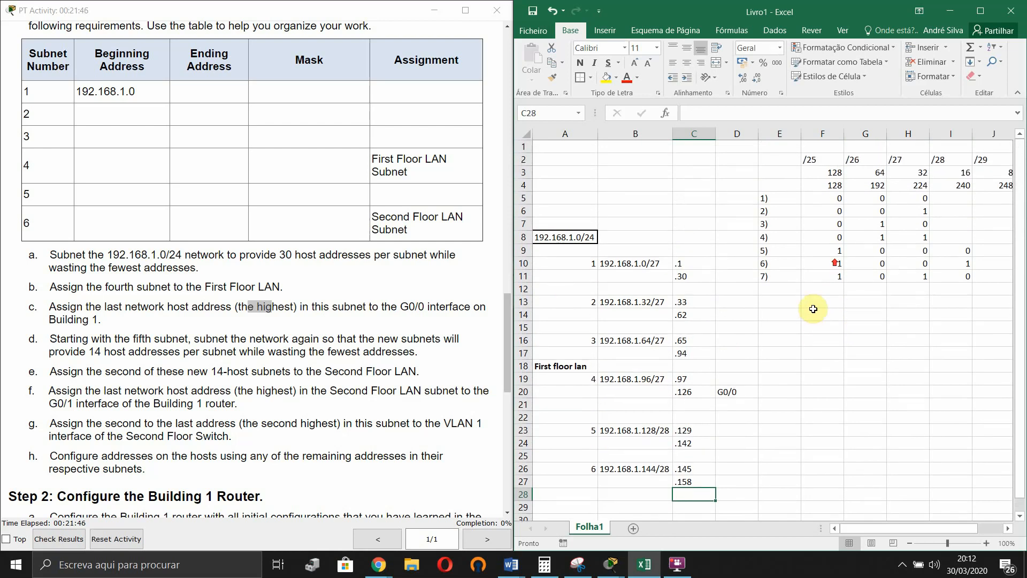
click(824, 277)
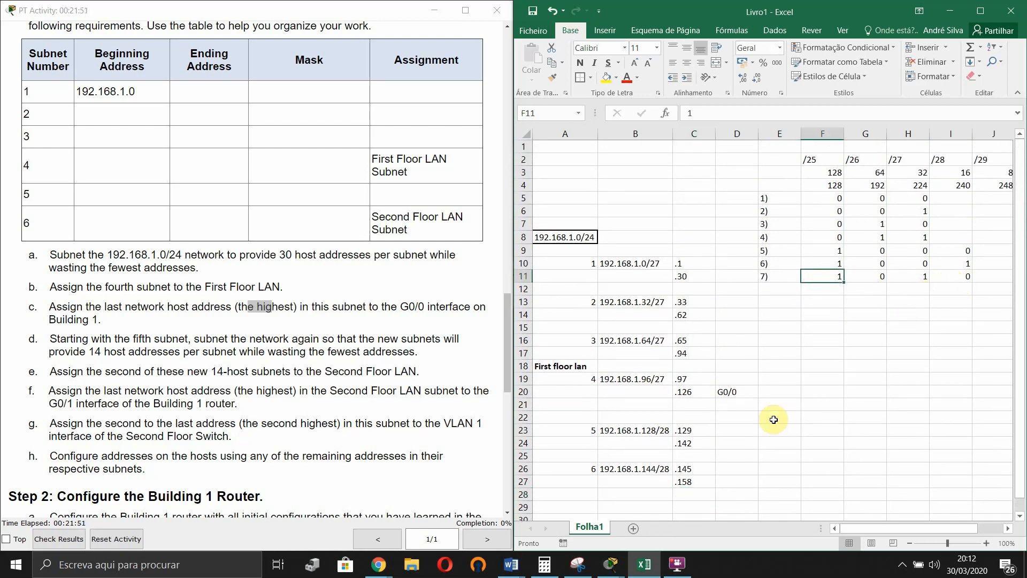
scroll(775, 423, down, 2)
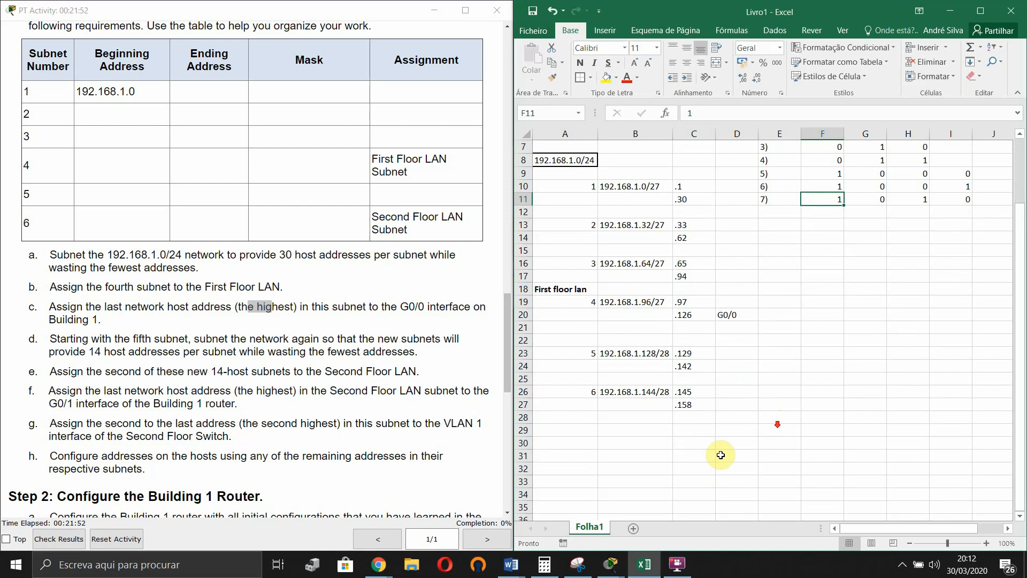
click(590, 431)
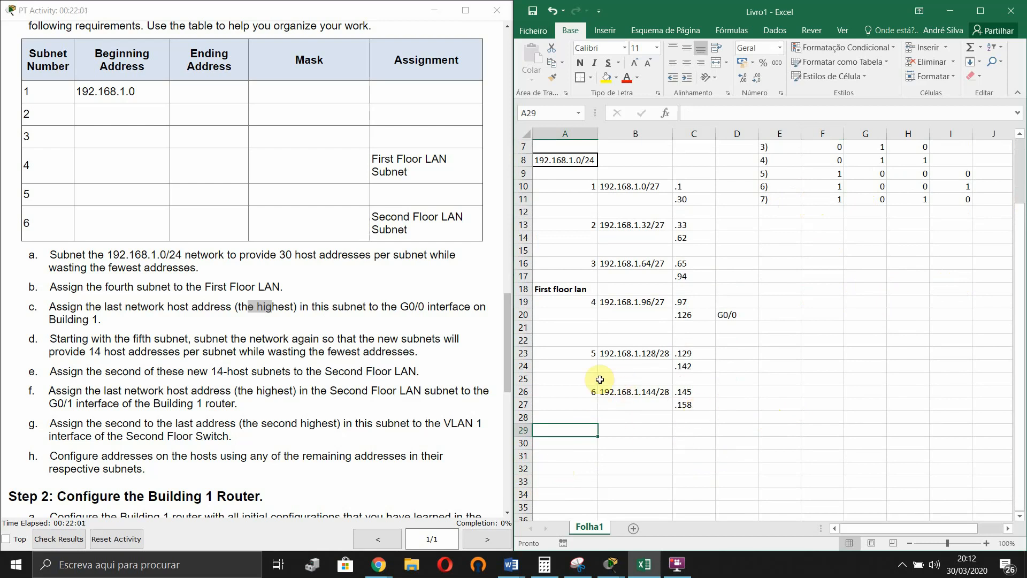
- Highlight instructions d and e about the 14-host Second Floor subnet in the activity
drag(570, 356, 693, 395)
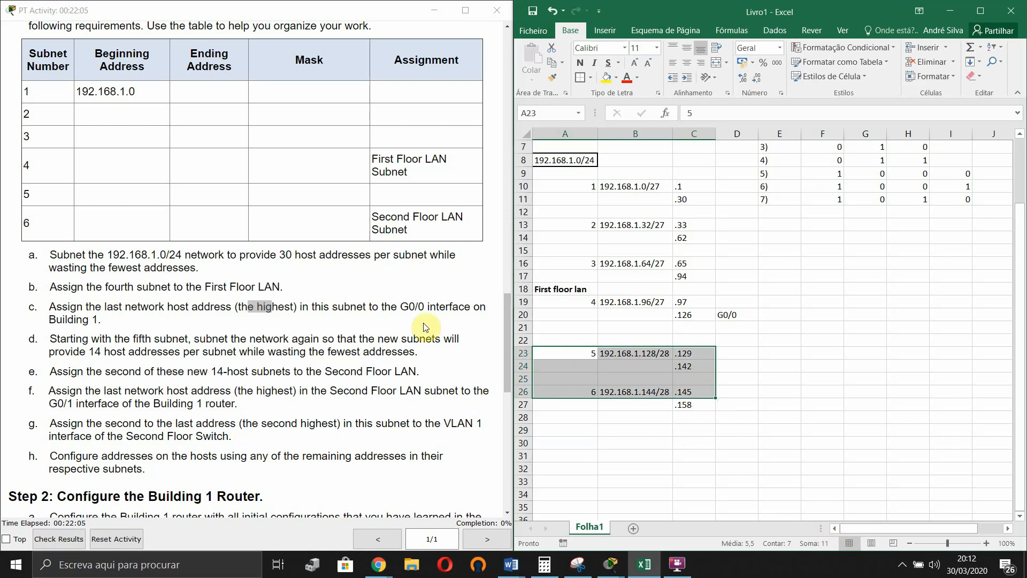
click(342, 320)
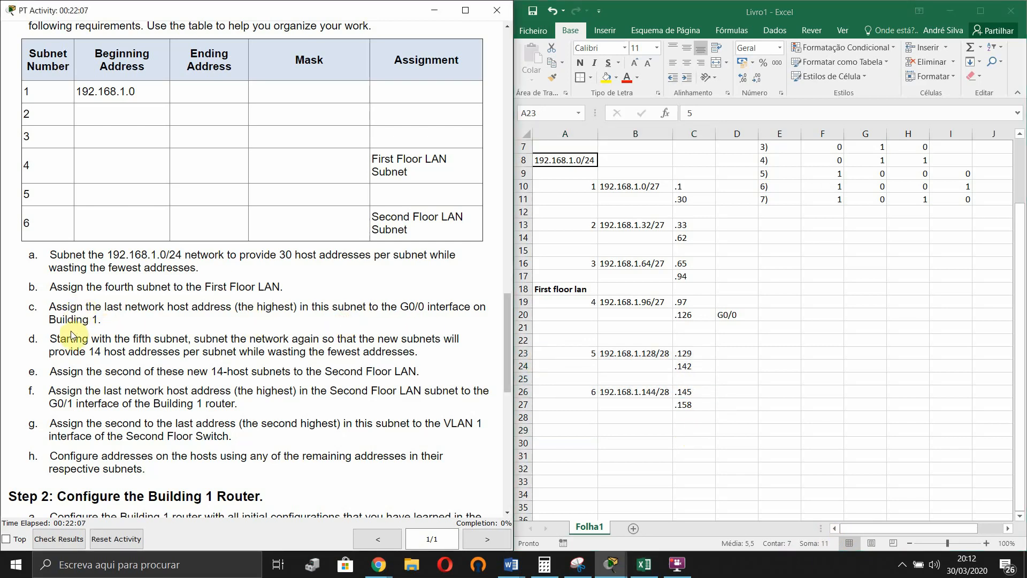
drag(91, 339, 468, 331)
drag(48, 352, 369, 353)
drag(63, 371, 408, 370)
click(335, 373)
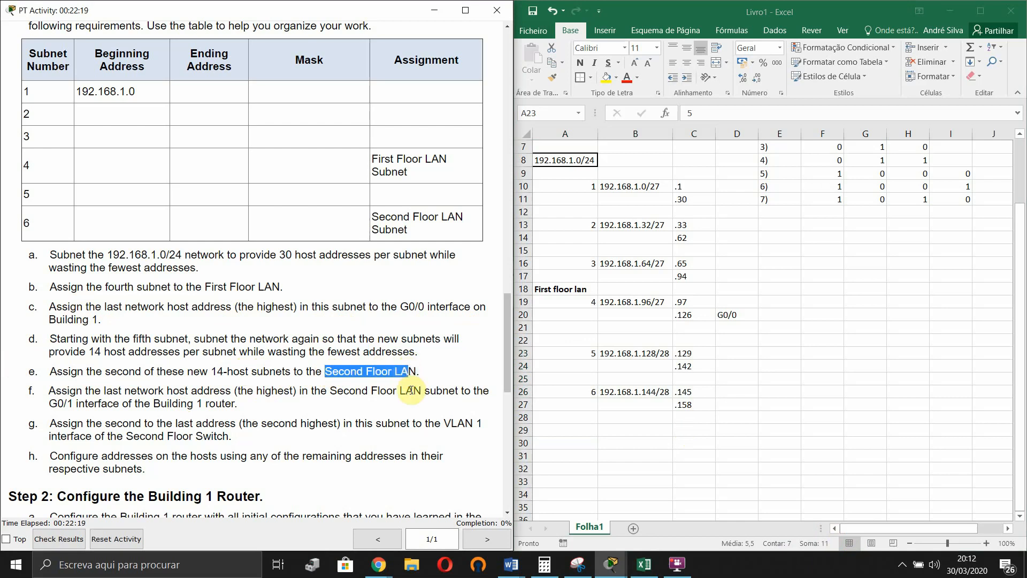
- Paste the Second Floor label into A25 and make it bold
click(558, 380)
double_click(558, 380)
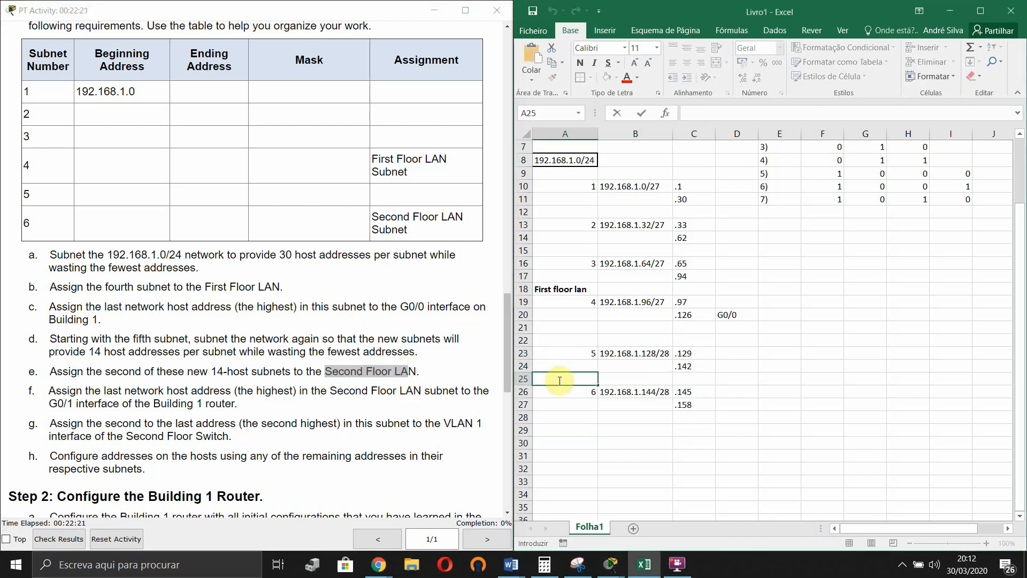
text(Second Floor LA)
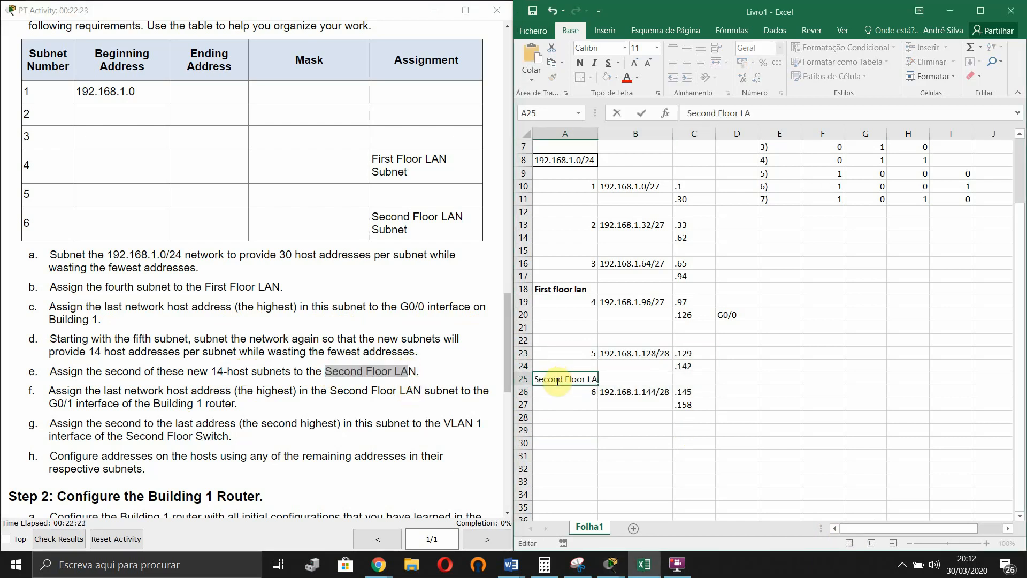
double_click(558, 380)
click(557, 380)
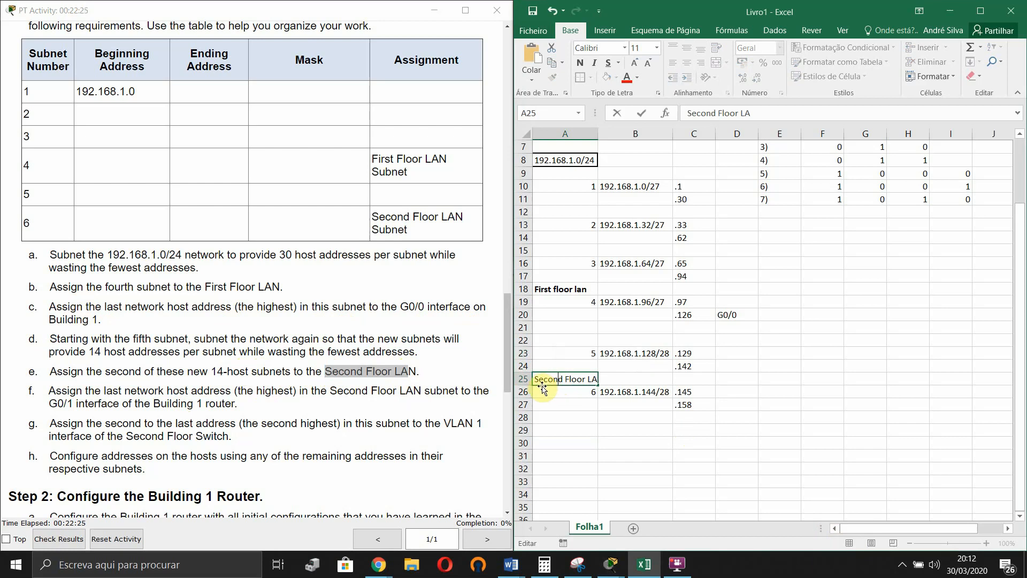
drag(540, 380, 604, 379)
click(580, 62)
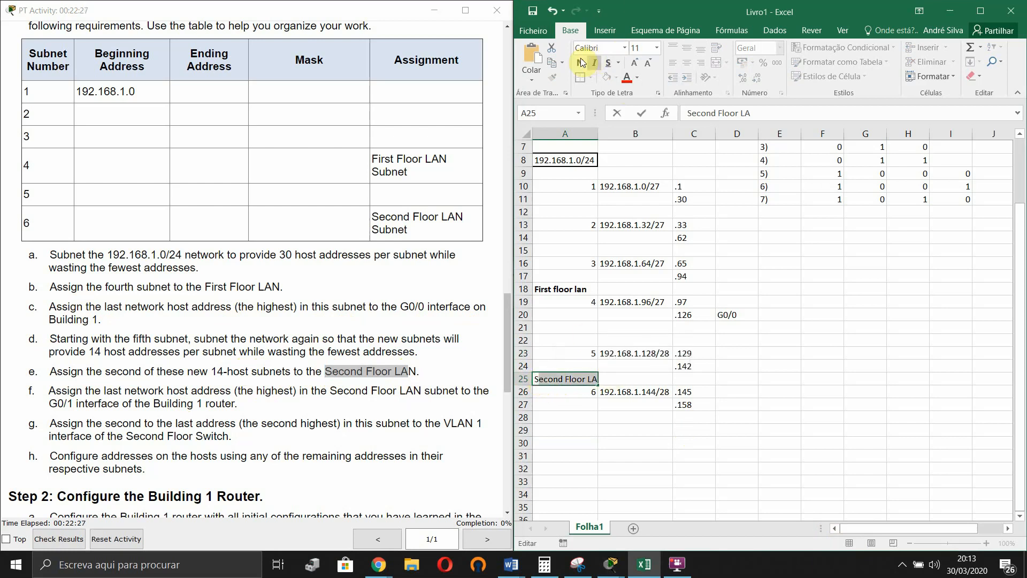
click(543, 377)
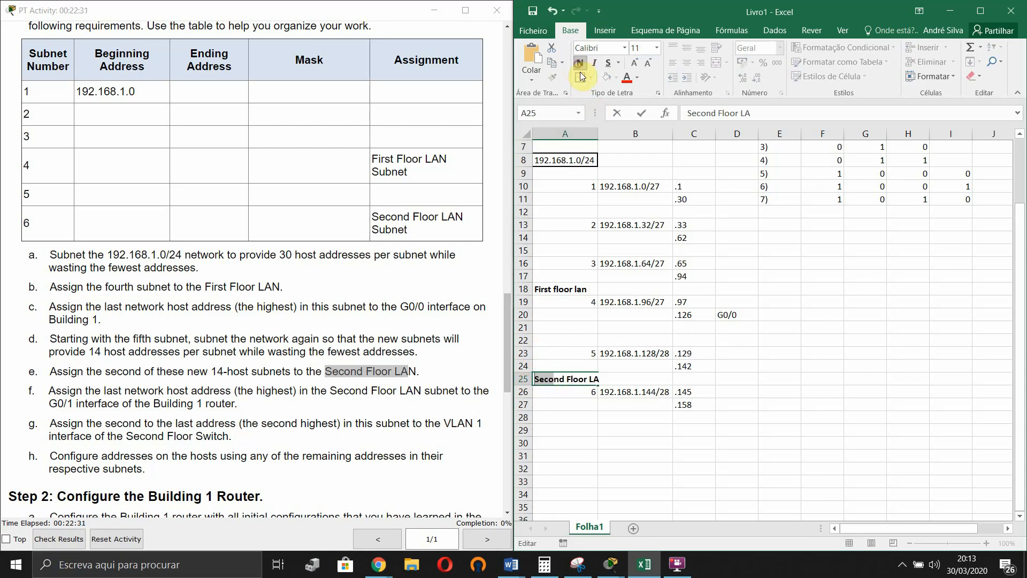
click(622, 136)
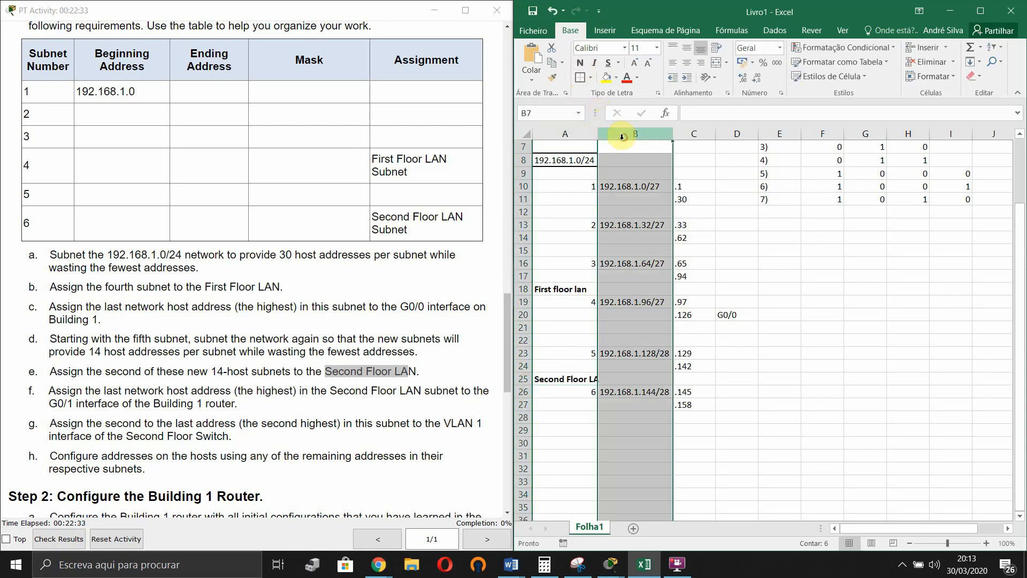
- Complete the label as 'Second Floor LAN' and widen column A to fit it
drag(600, 135, 605, 136)
click(693, 303)
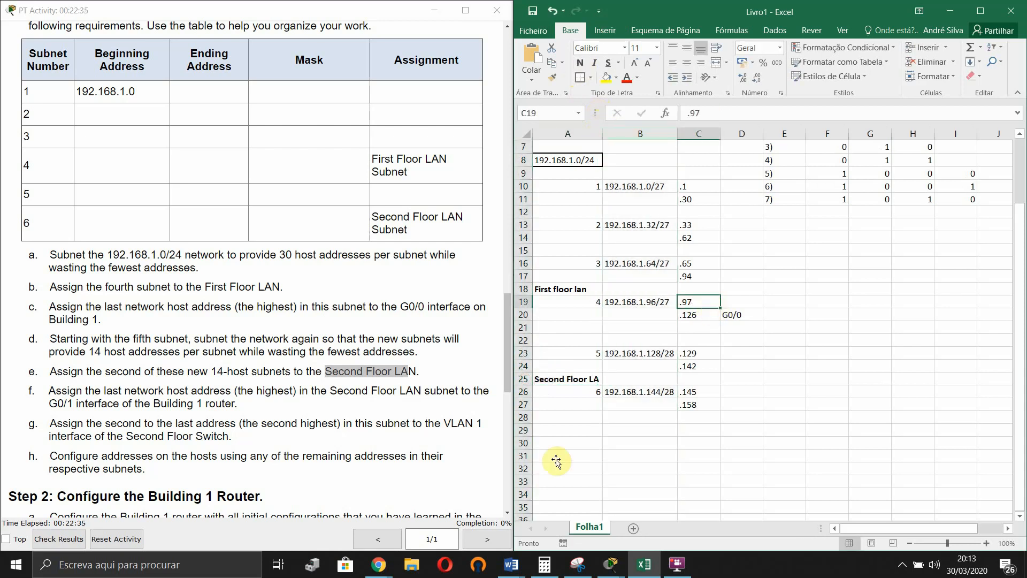
click(590, 381)
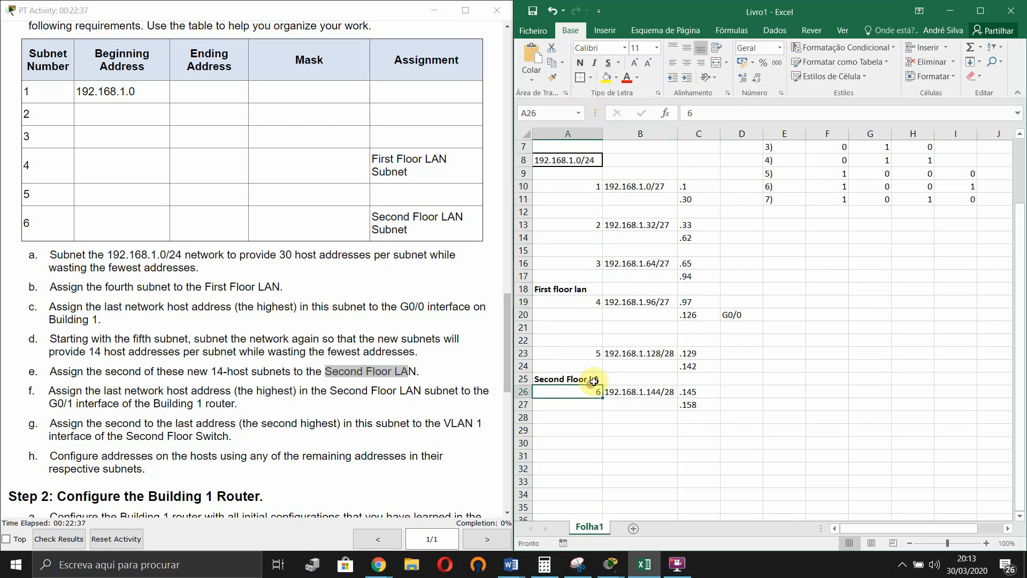
double_click(593, 379)
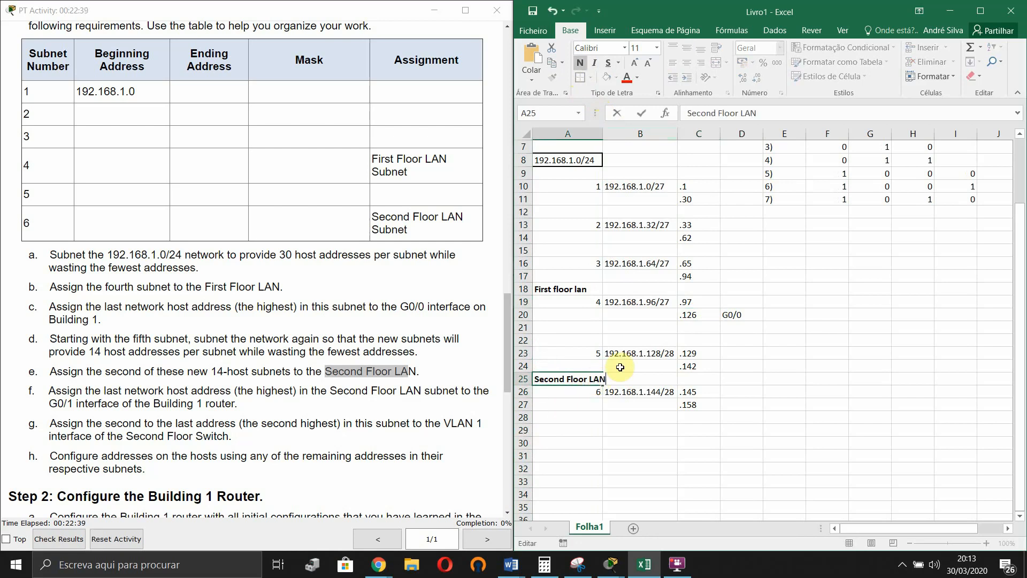
click(784, 429)
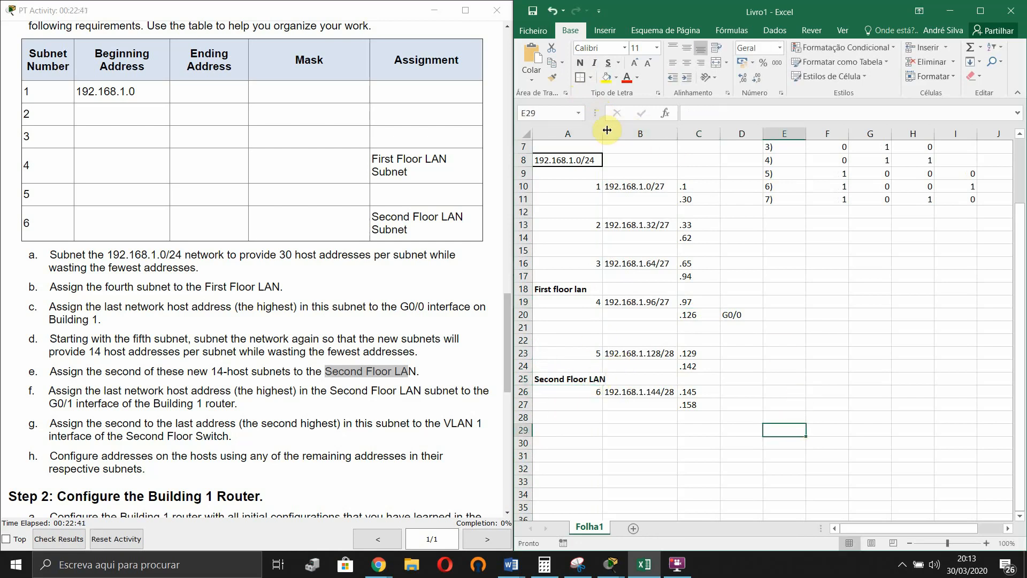
drag(607, 130, 610, 130)
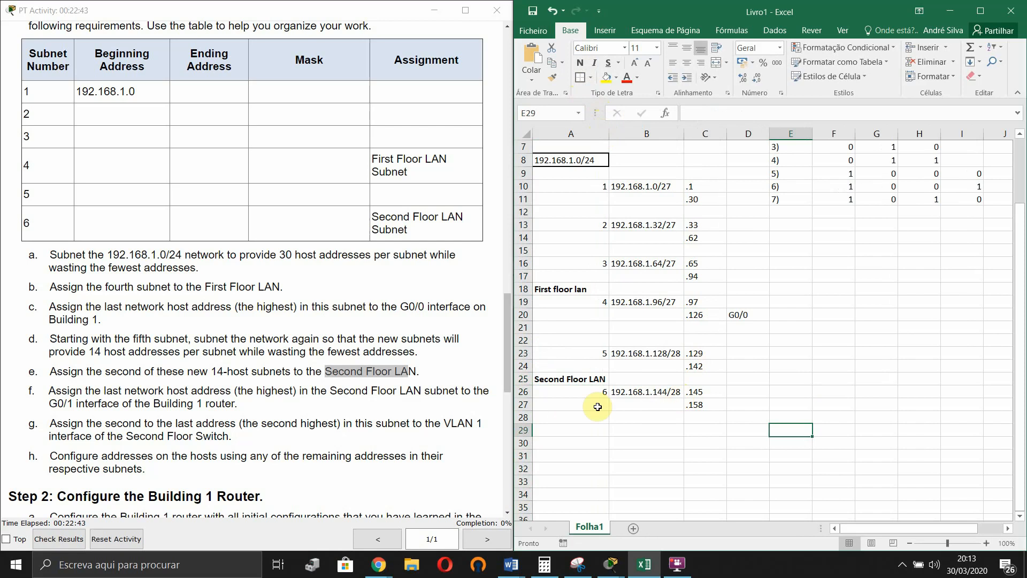
- Per instruction f, label the highest address .158 as G0/1 in D27
scroll(82, 406, down, 1)
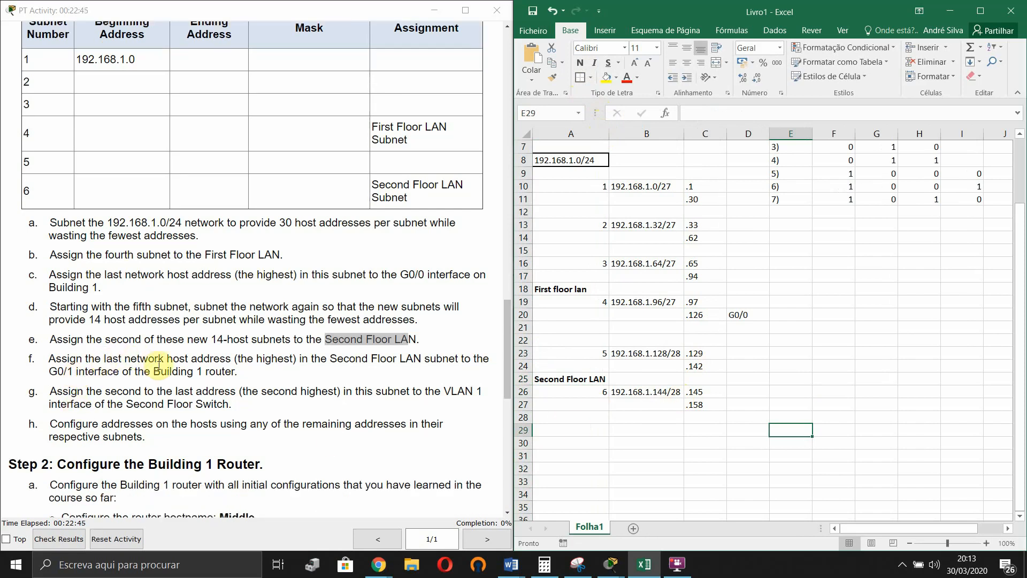
drag(254, 358, 278, 359)
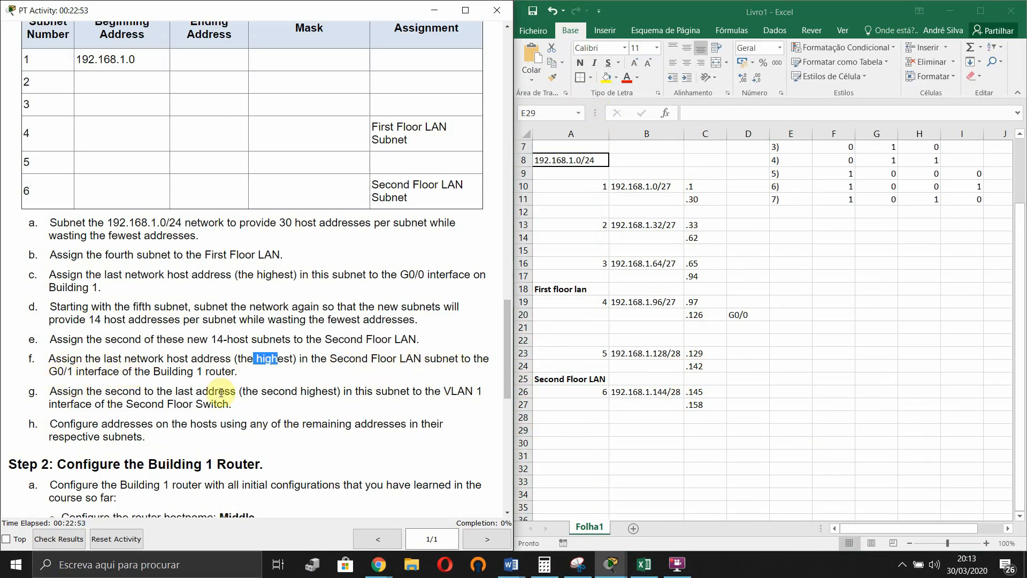
click(742, 404)
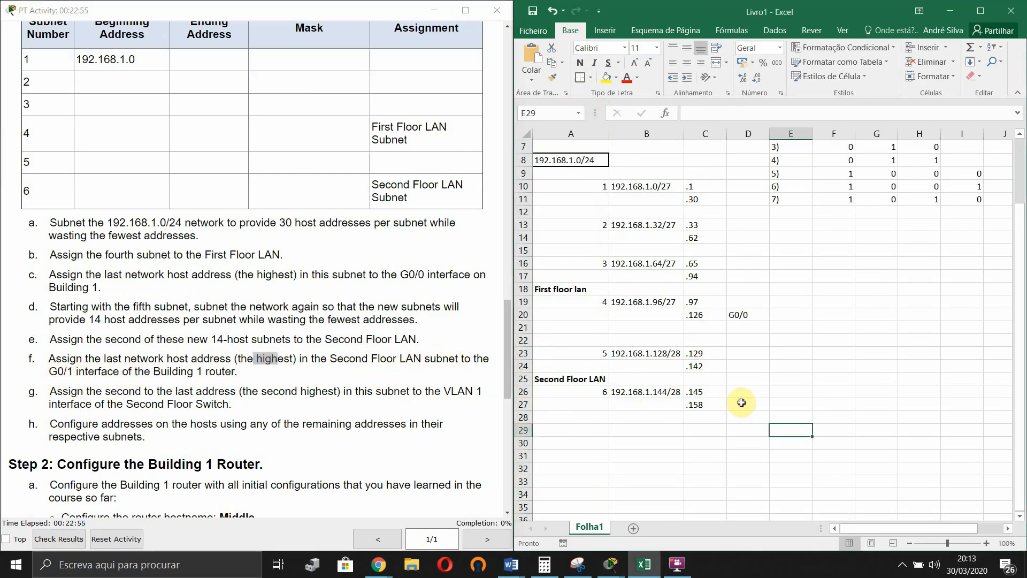
double_click(742, 404)
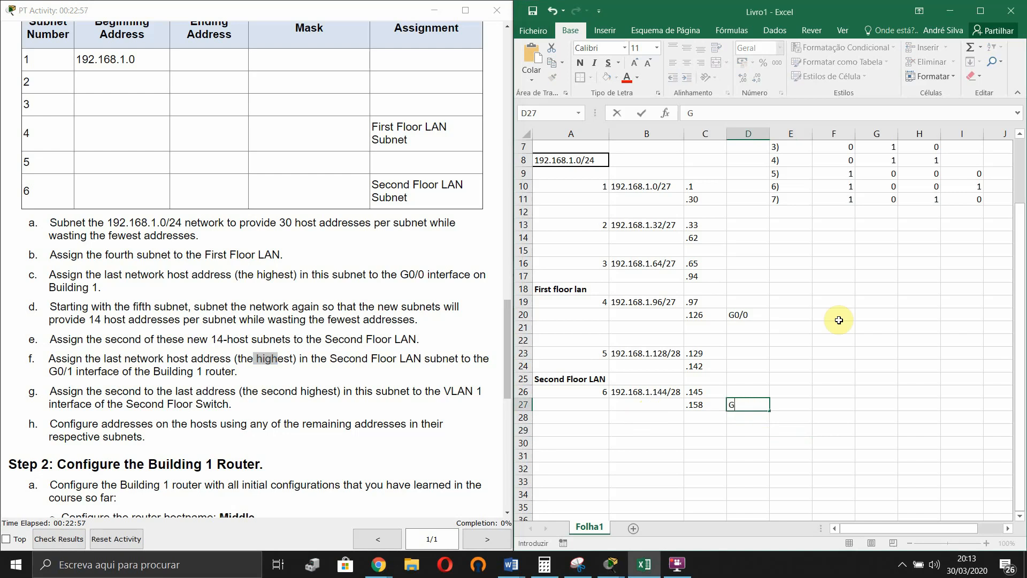
key(Return)
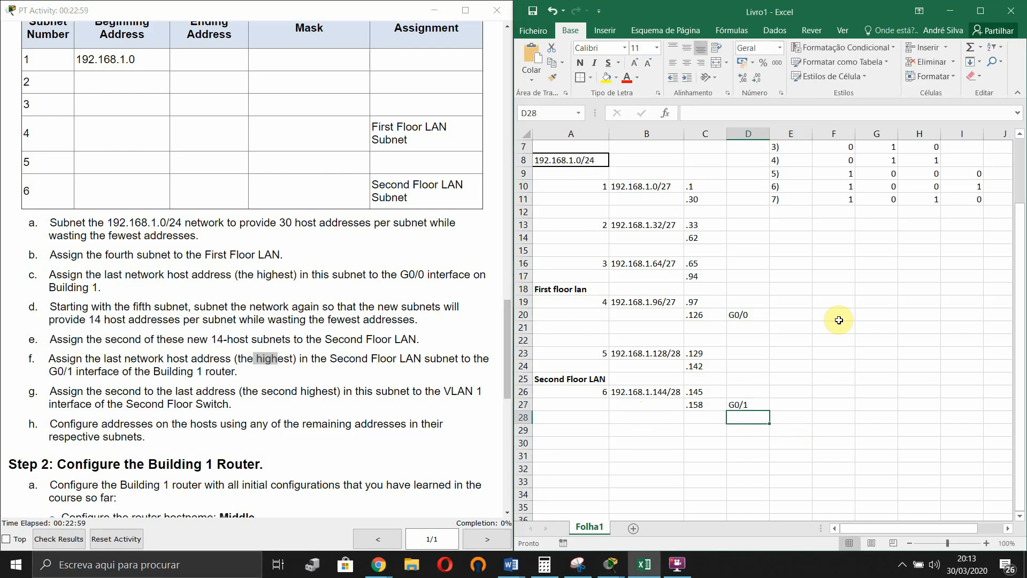
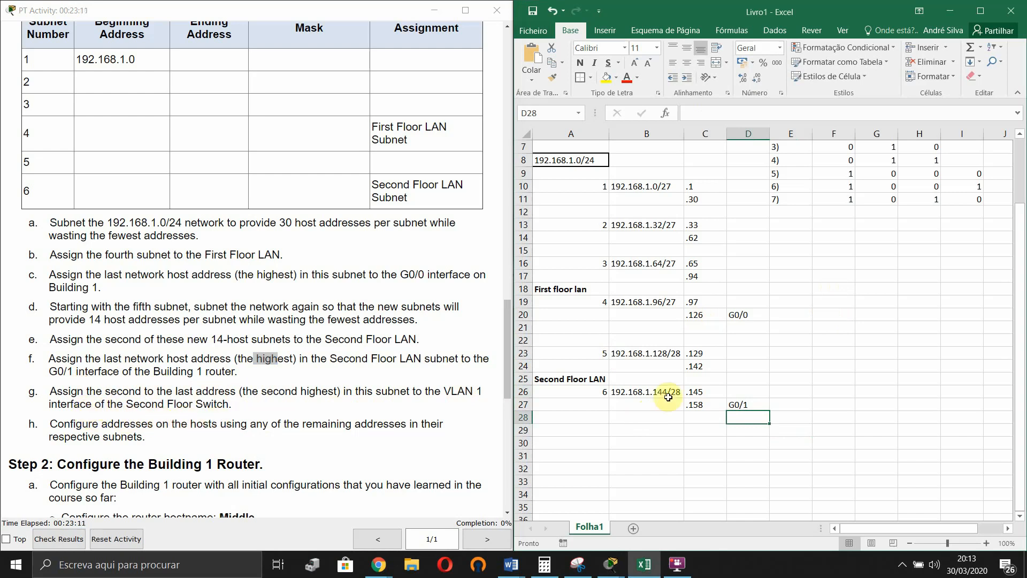
- Shift the .158 G0/1 entry down to row 28 and list .157 as 'VLAN1 - Second Floor Switch' in row 27
click(710, 404)
drag(710, 405, 746, 425)
click(709, 405)
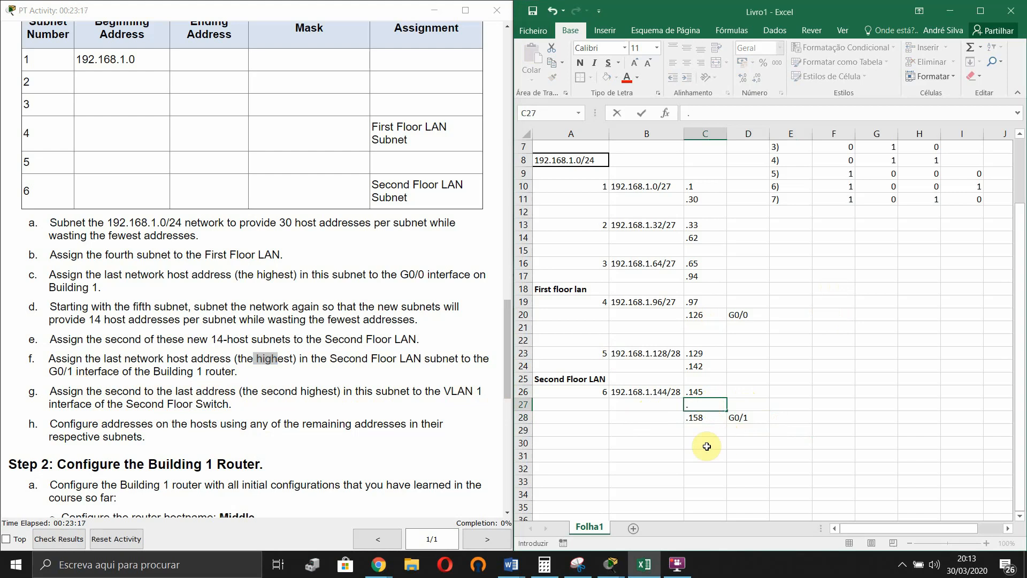
double_click(749, 408)
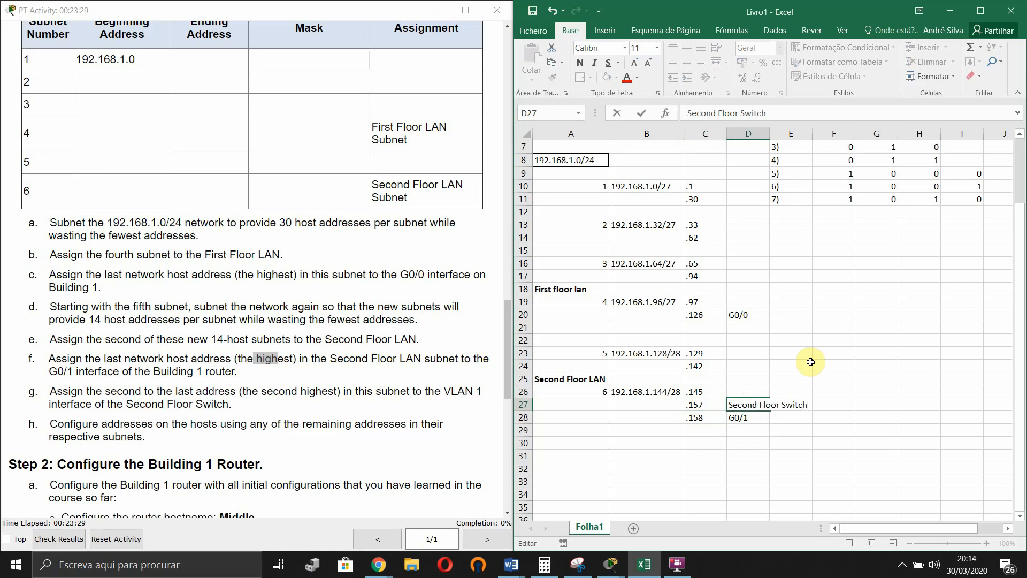
click(827, 354)
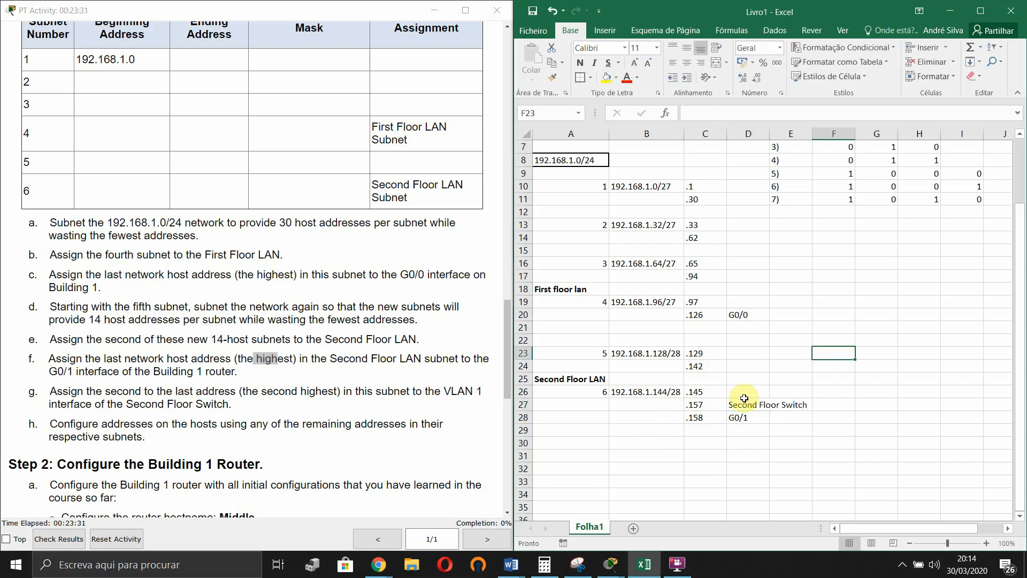
double_click(733, 409)
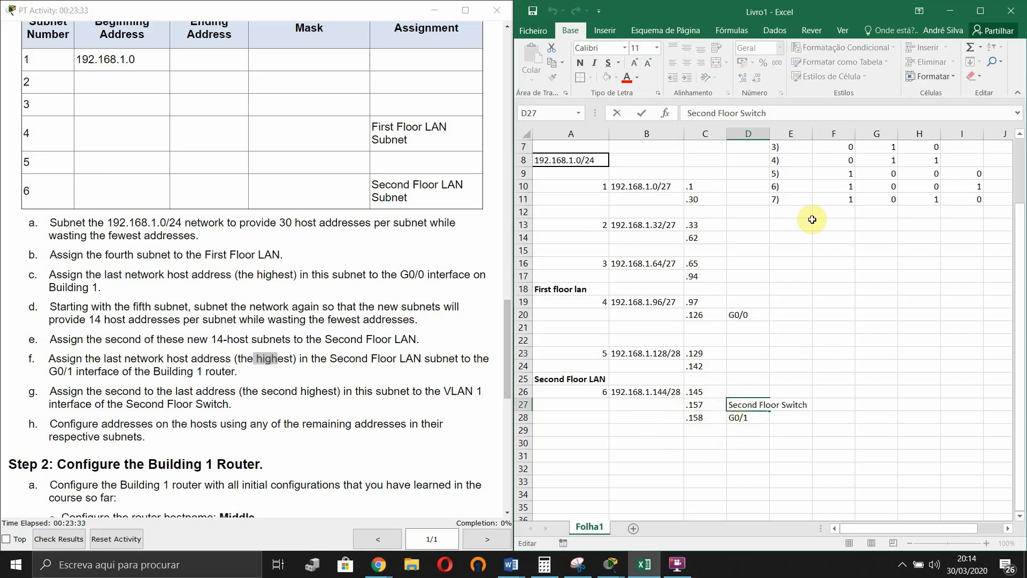
text(VLAN)
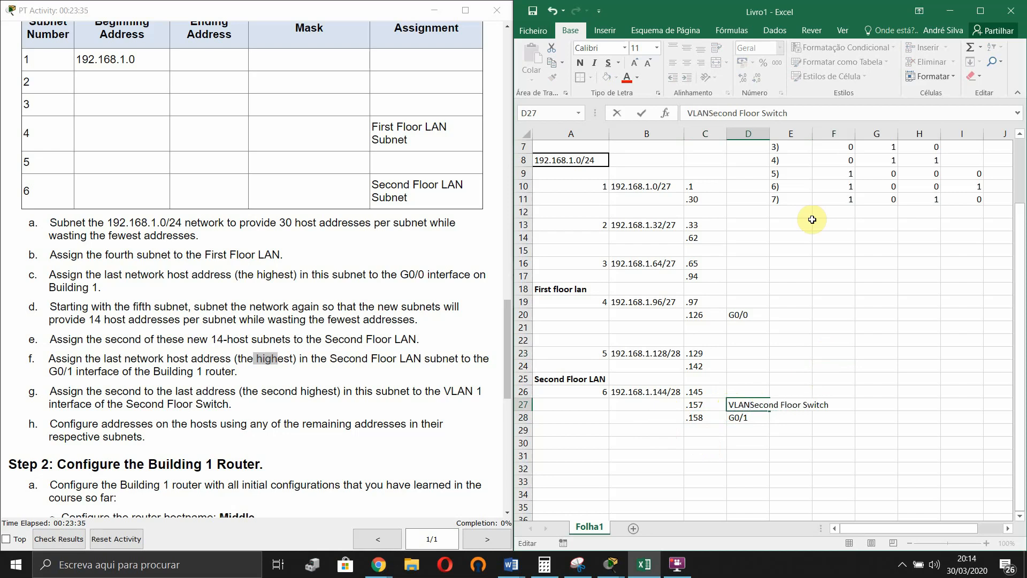
text(1 -)
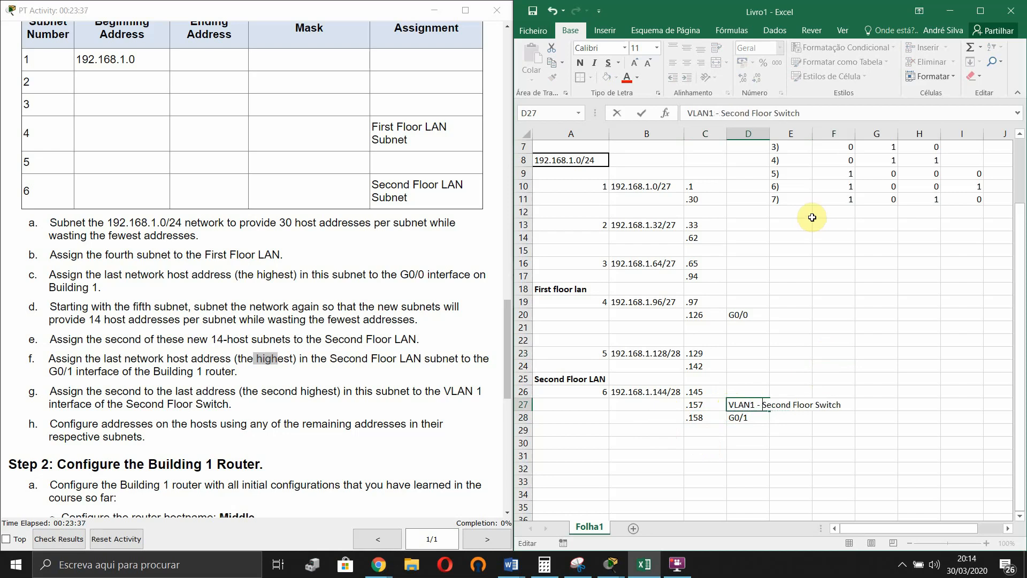
click(676, 442)
scroll(143, 338, down, 2)
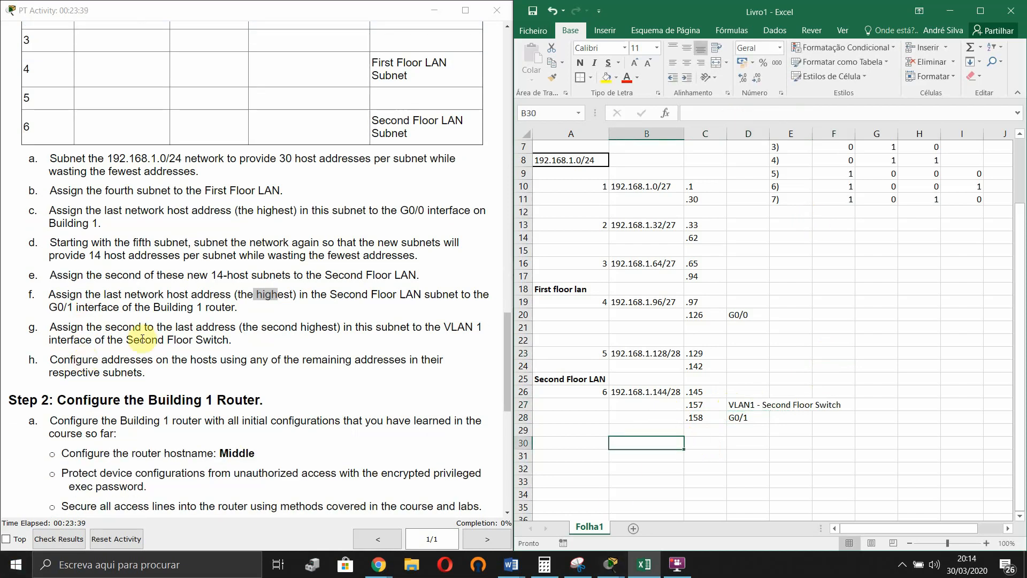
- Highlight the host-addressing instruction, then shrink Excel into a floating window beside Packet Tracer
click(69, 330)
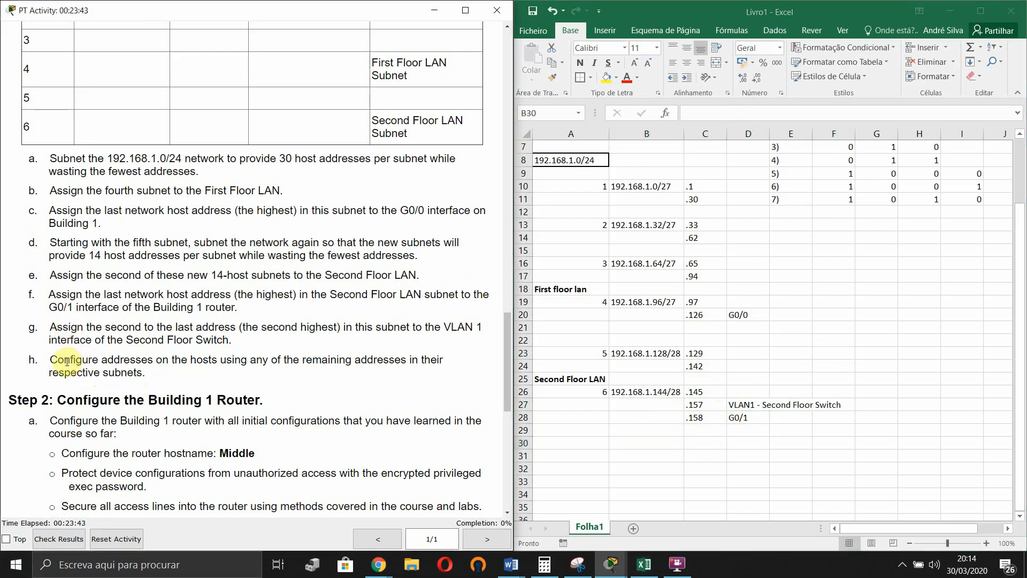
drag(65, 361, 169, 361)
click(764, 289)
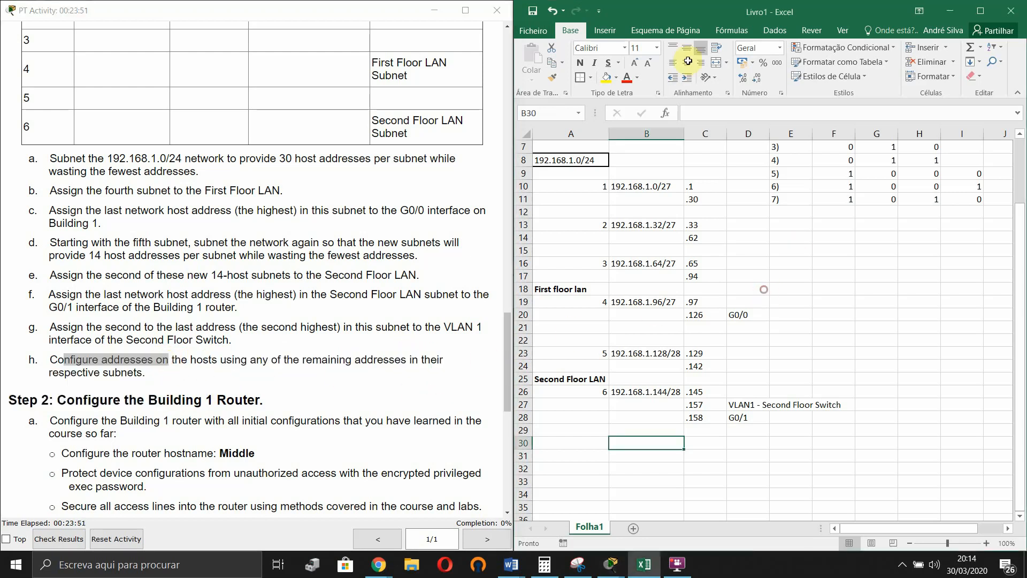
click(808, 7)
drag(808, 7, 384, 48)
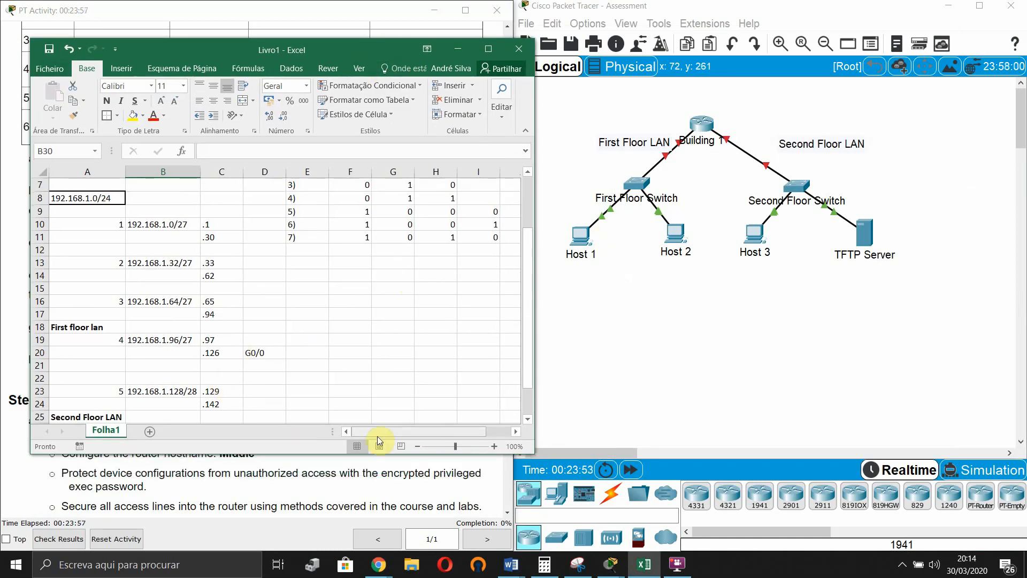
- Move the .126 G0/0 row down to row 21 and label .97 Host1 and .98 Host2
drag(683, 348, 573, 223)
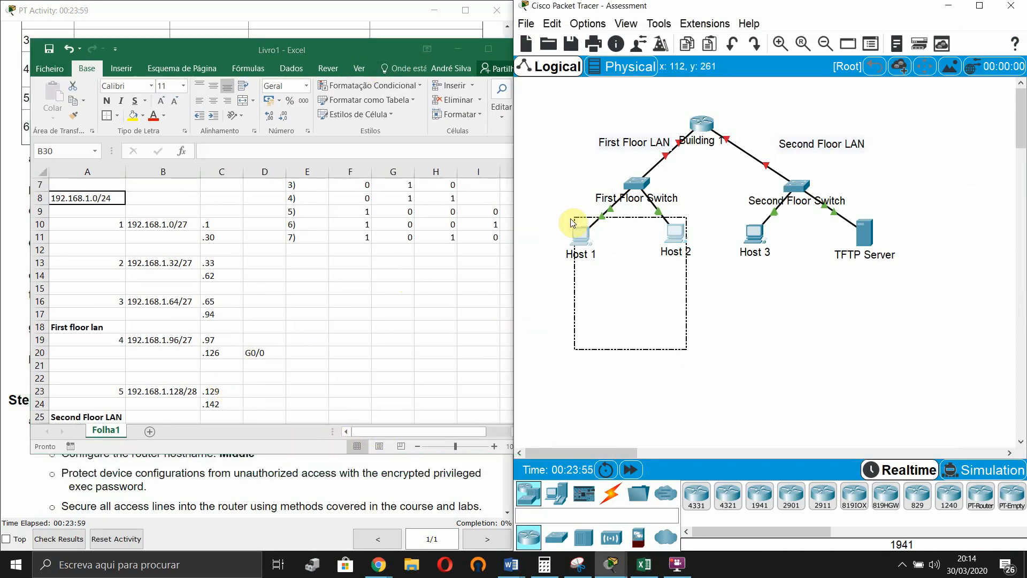
scroll(218, 365, down, 1)
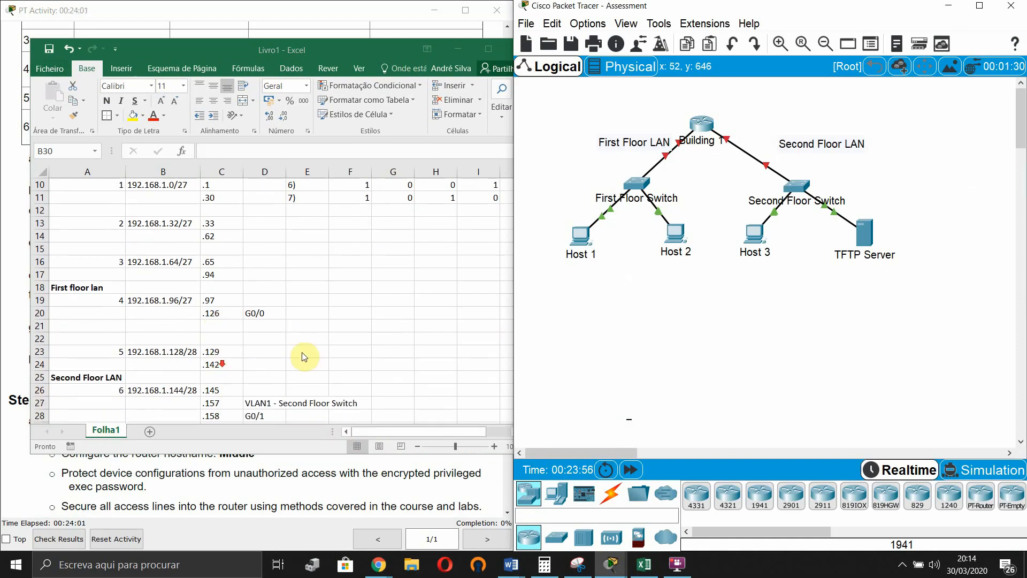
click(216, 312)
drag(217, 313, 257, 324)
click(254, 293)
double_click(251, 303)
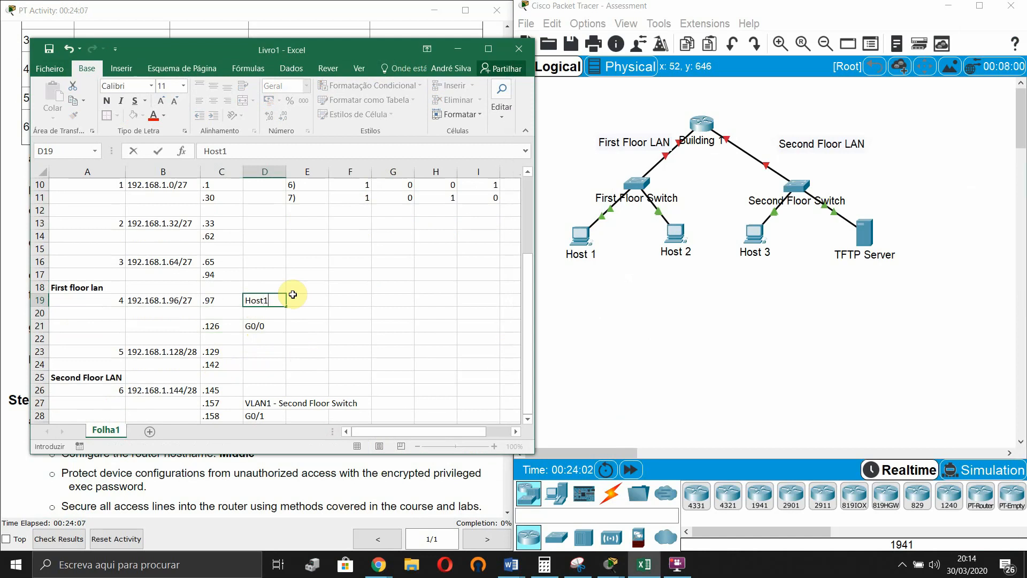
key(Return)
text(Hos)
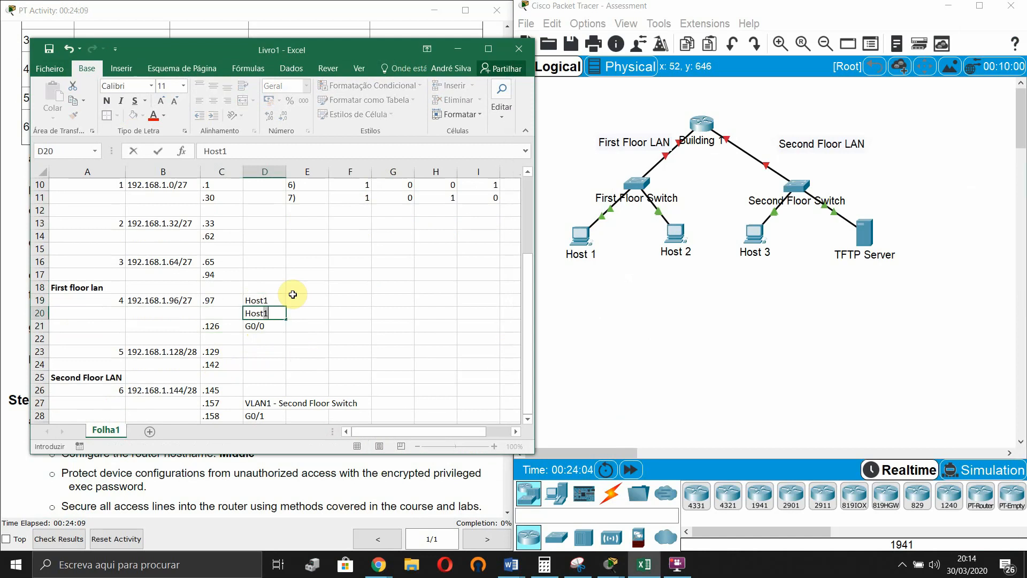
text(t2)
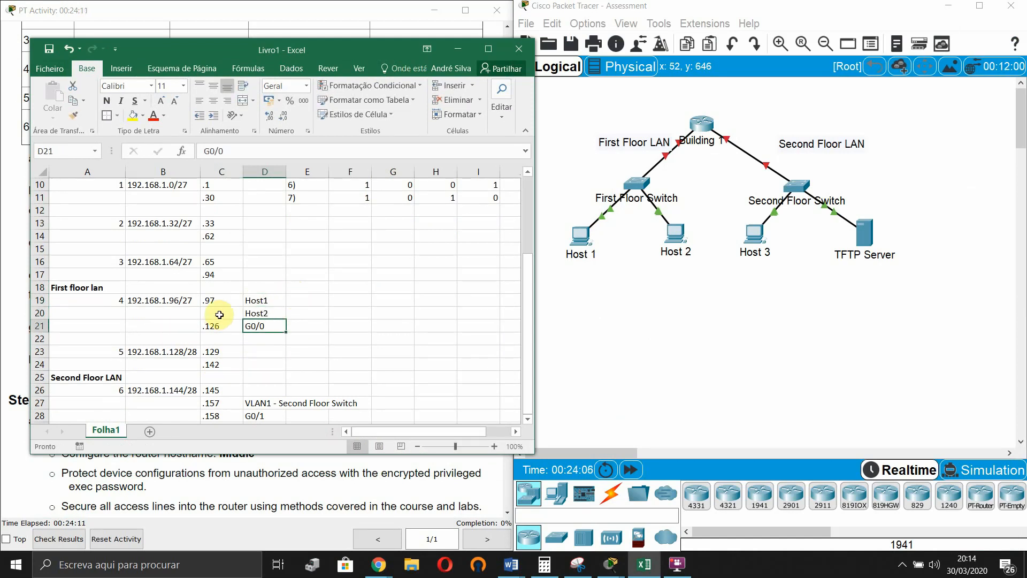
click(219, 314)
text(,)
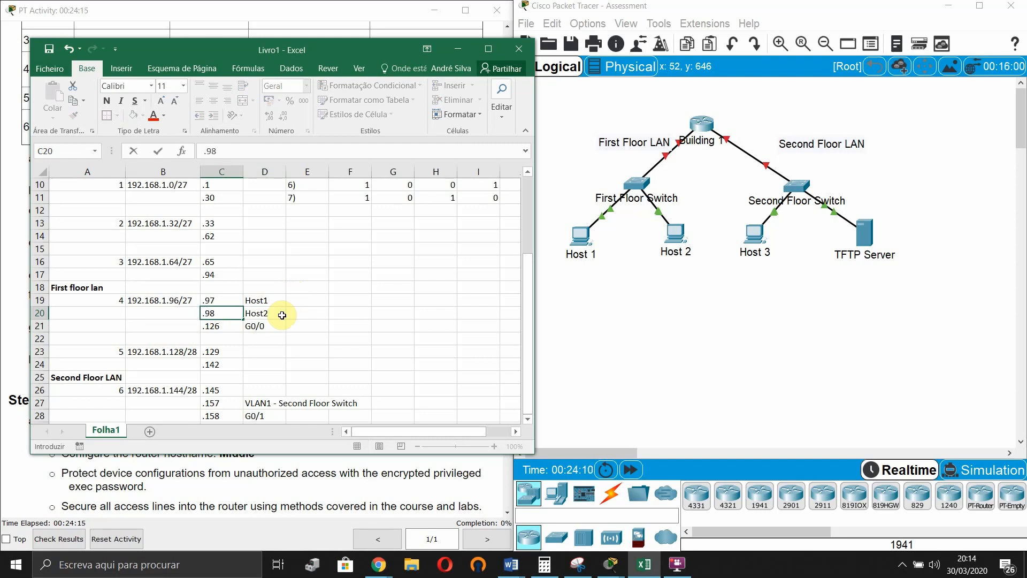
click(300, 332)
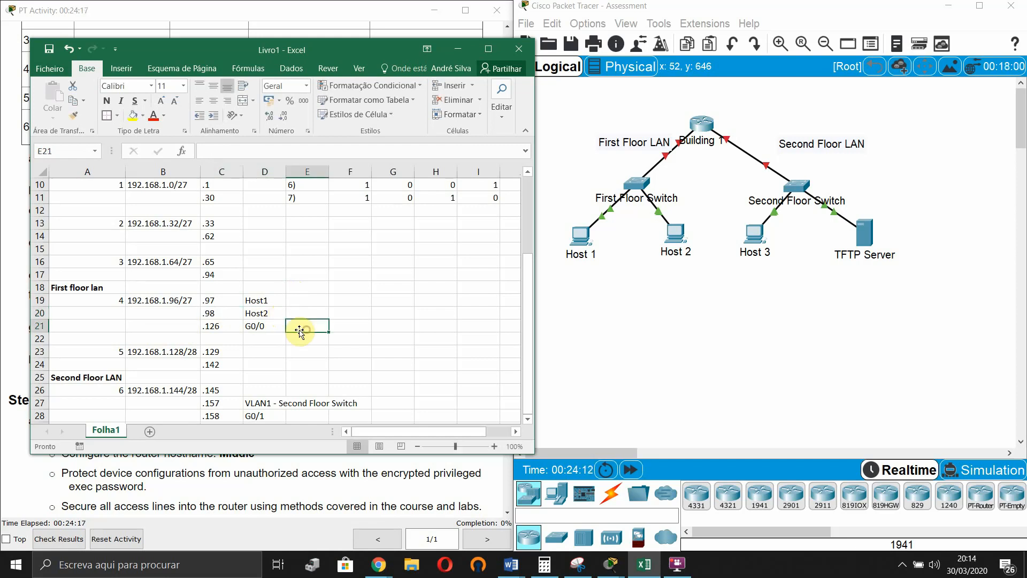
scroll(299, 332, down, 2)
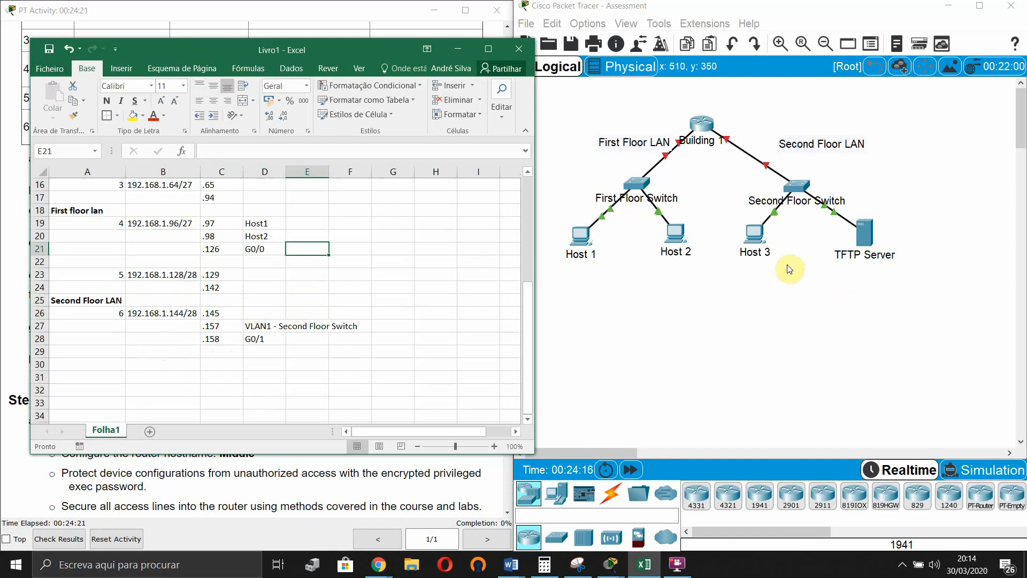
- Shift the .157/.158 rows down one row and label .145 Host3 and .146 TFTP server
click(889, 287)
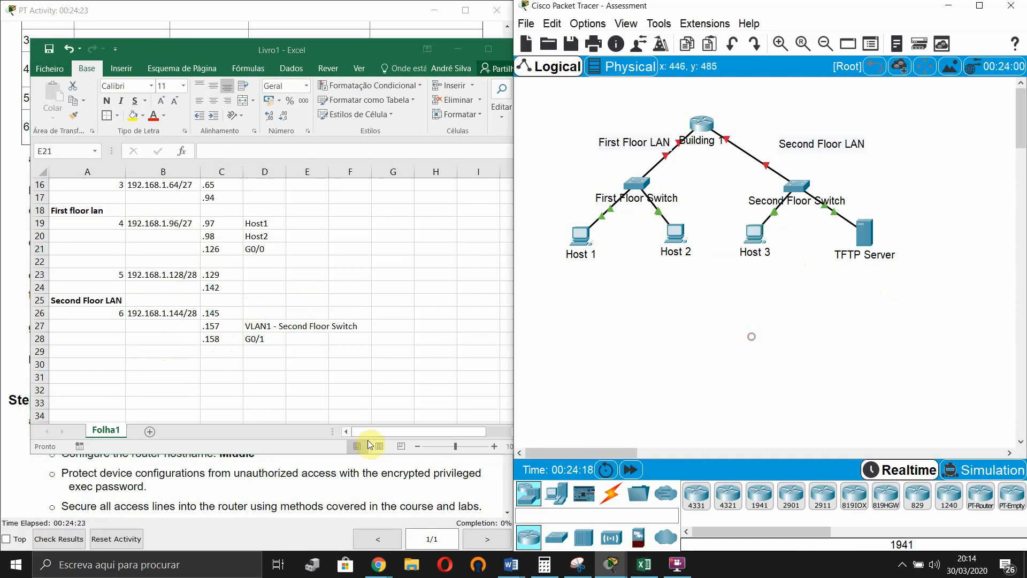
click(460, 368)
drag(393, 377, 232, 329)
drag(275, 383, 270, 390)
click(299, 301)
double_click(260, 309)
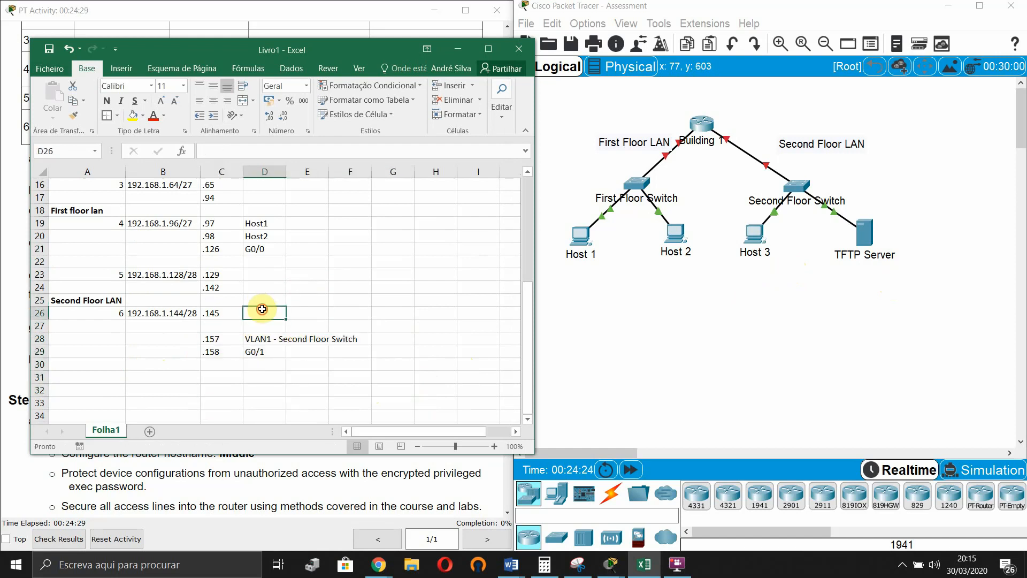
text(Host)
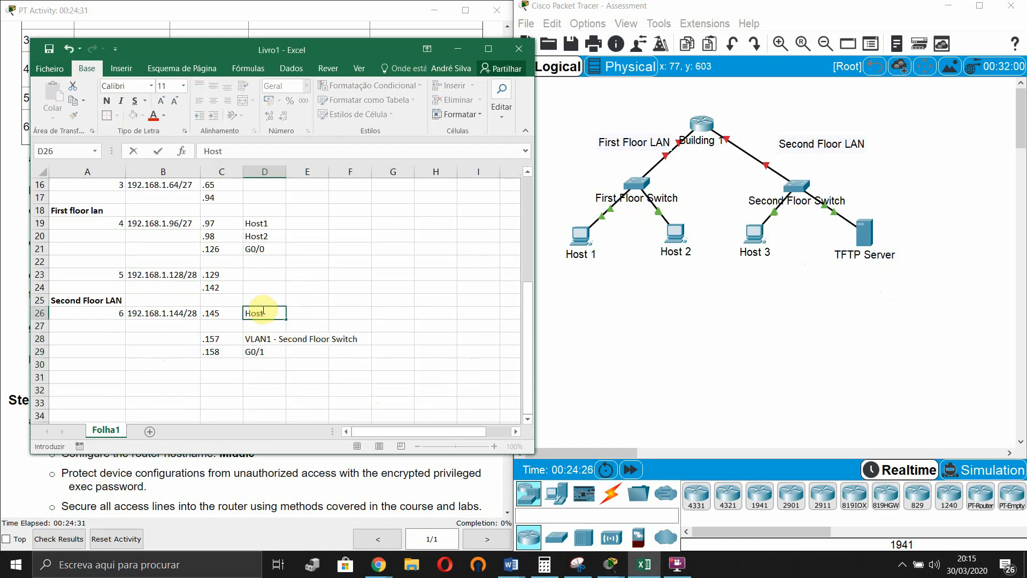
text(3)
key(Return)
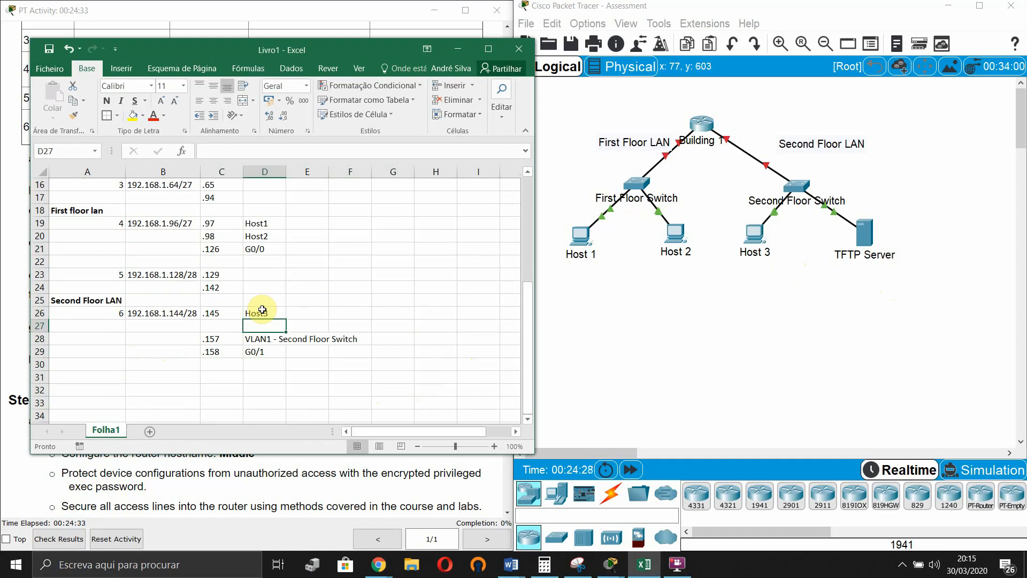
text(TFTP)
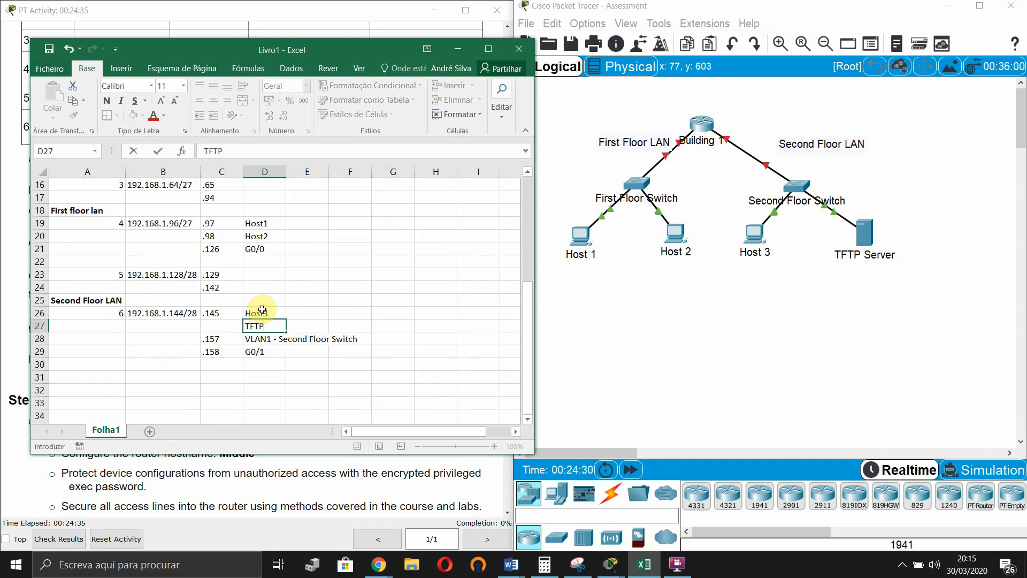
text( server)
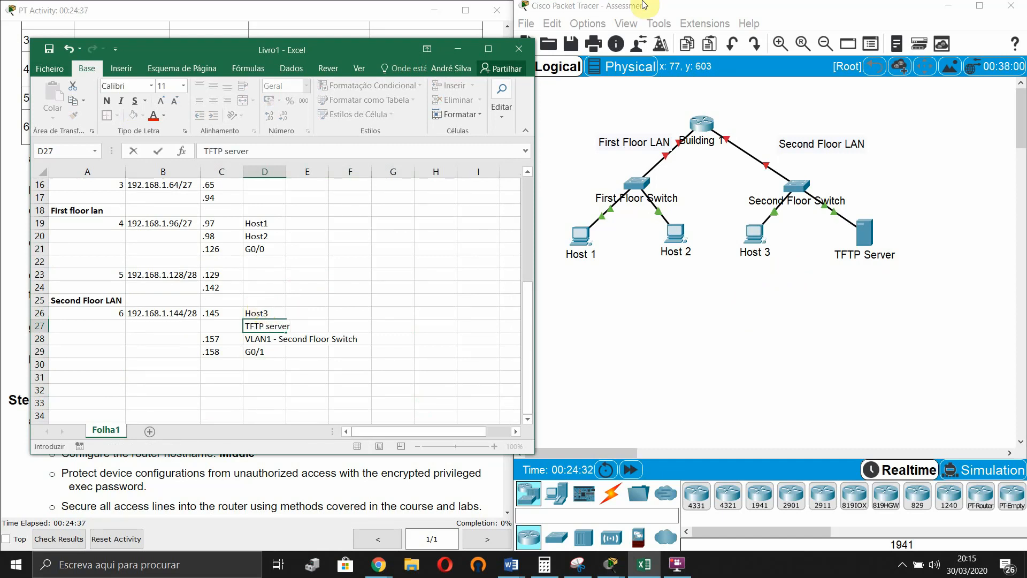
click(234, 326)
double_click(233, 326)
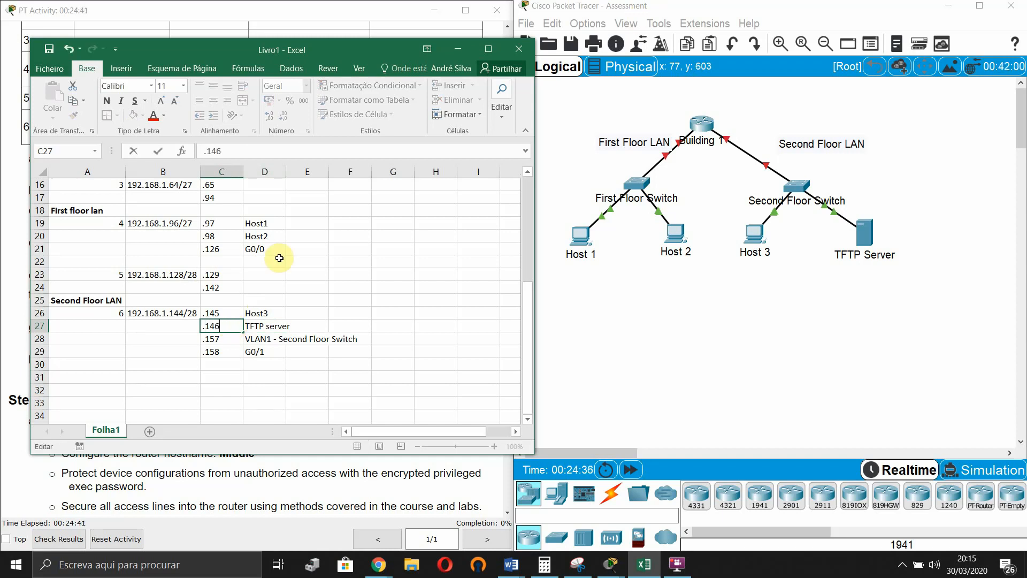
click(285, 261)
- Move the spreadsheet to the right and scroll the activity instructions to the Step 2 router tasks
drag(367, 50, 832, 102)
click(256, 246)
scroll(252, 252, down, 3)
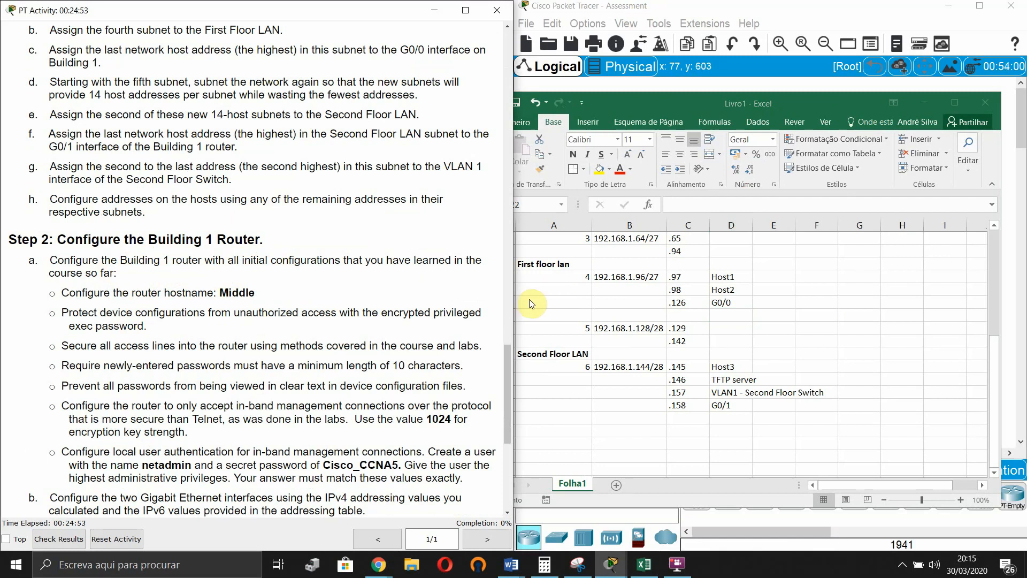
- Connect a console cable from Host 1's RS 232 port to the Building 1 router's Console port
click(918, 102)
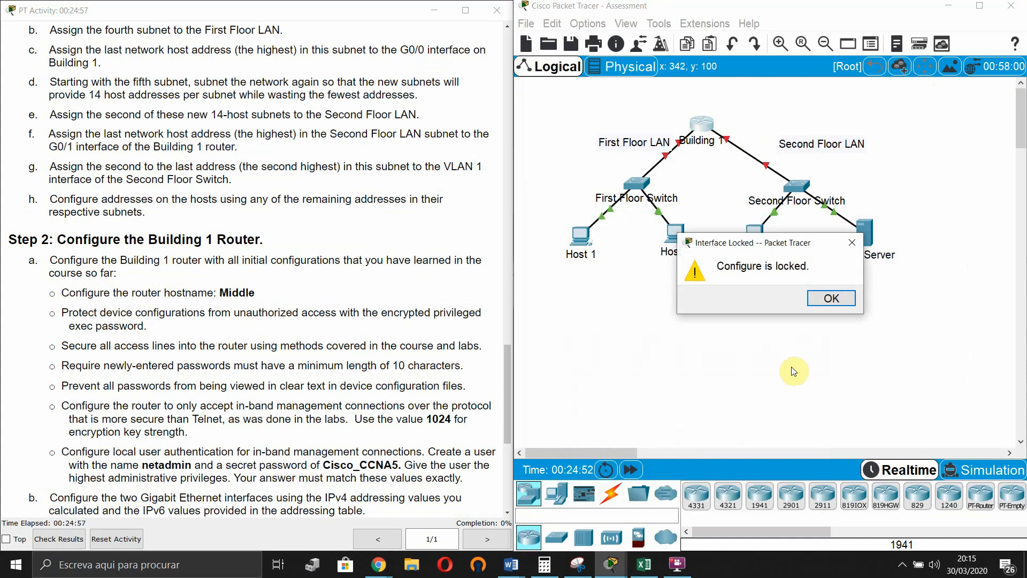
click(830, 298)
click(611, 493)
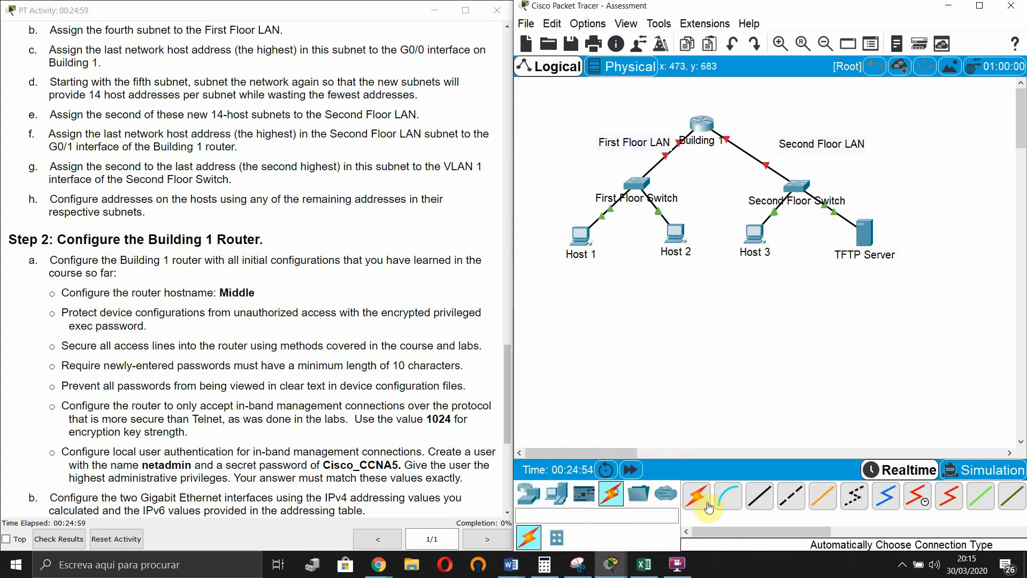
click(727, 496)
click(581, 235)
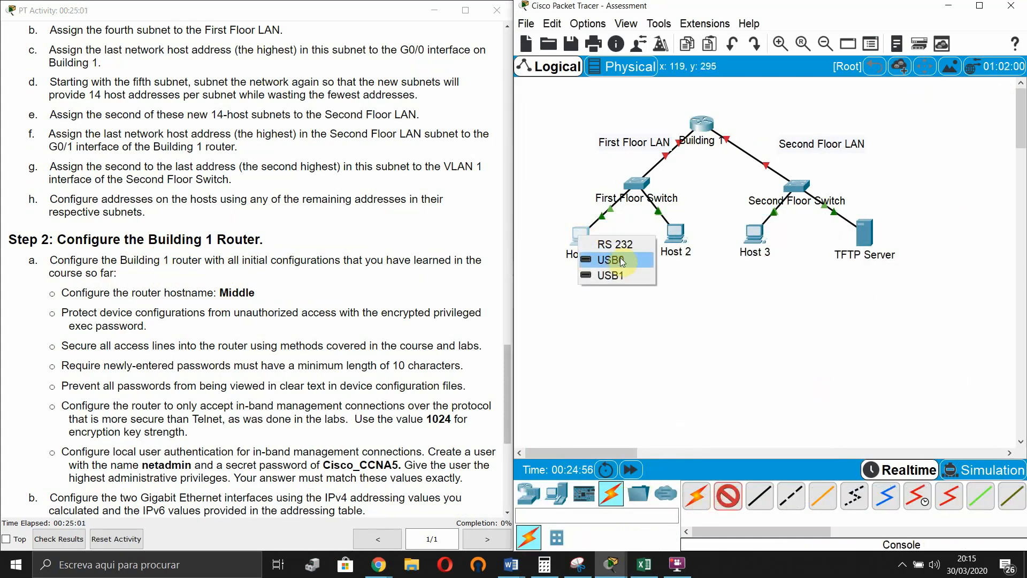
click(615, 243)
click(699, 121)
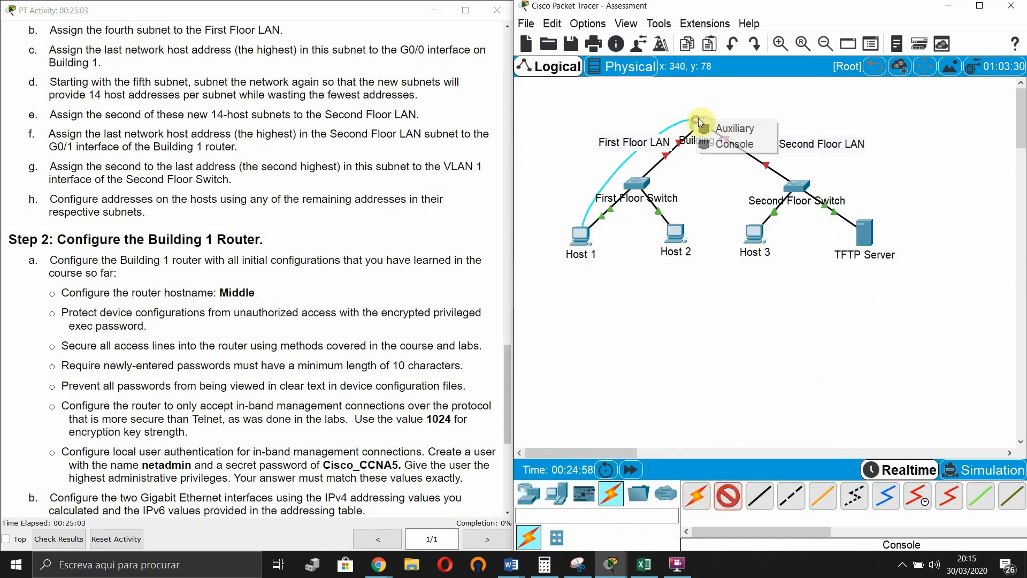
click(762, 142)
- Open Host 1's Terminal with default settings to reach the router's Router> prompt
click(579, 234)
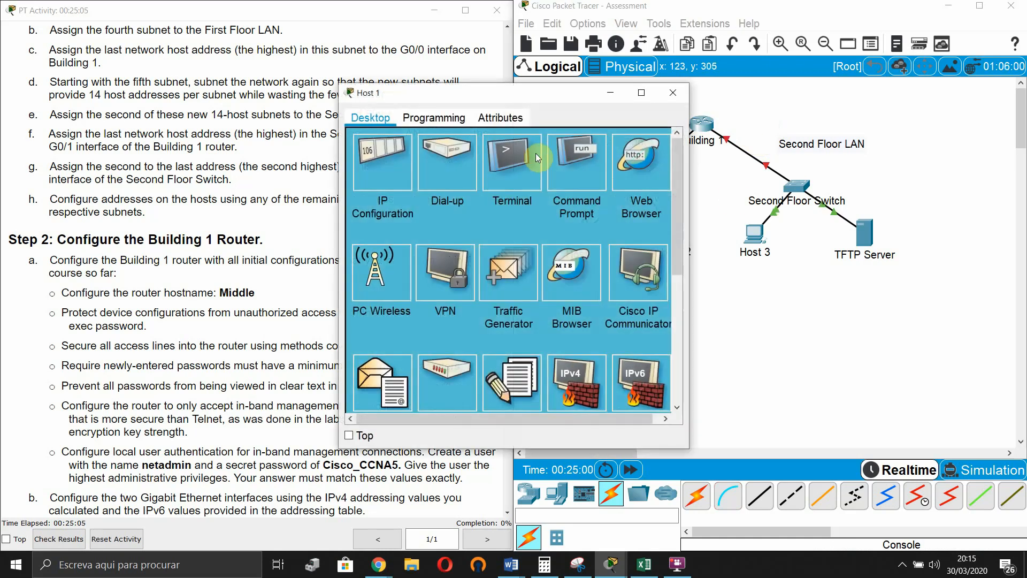
click(537, 158)
click(634, 270)
drag(547, 92, 560, 93)
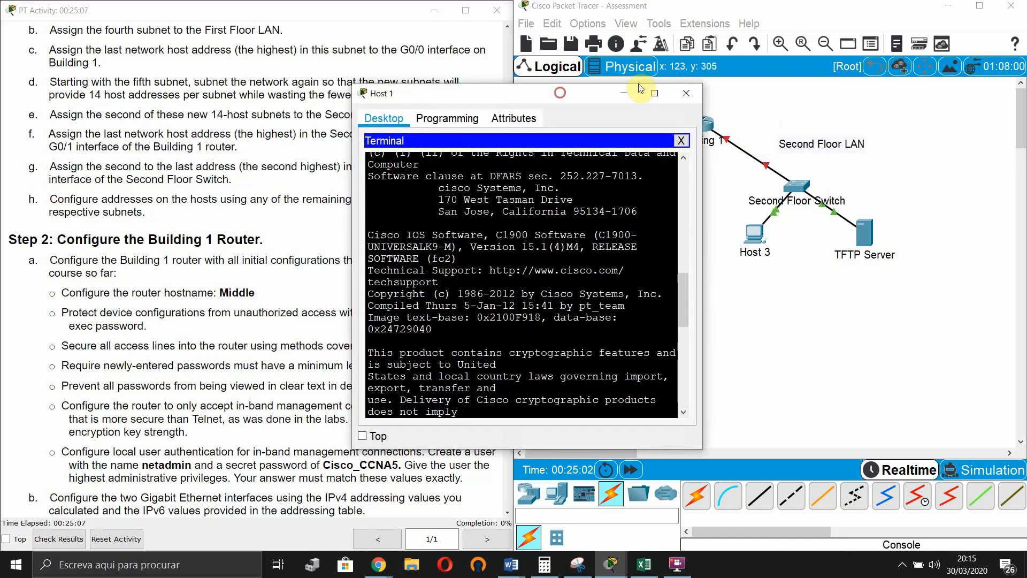
drag(638, 85, 712, 66)
- Enter privileged and global configuration mode and set the router hostname to Middle
key(Return)
key(Return)
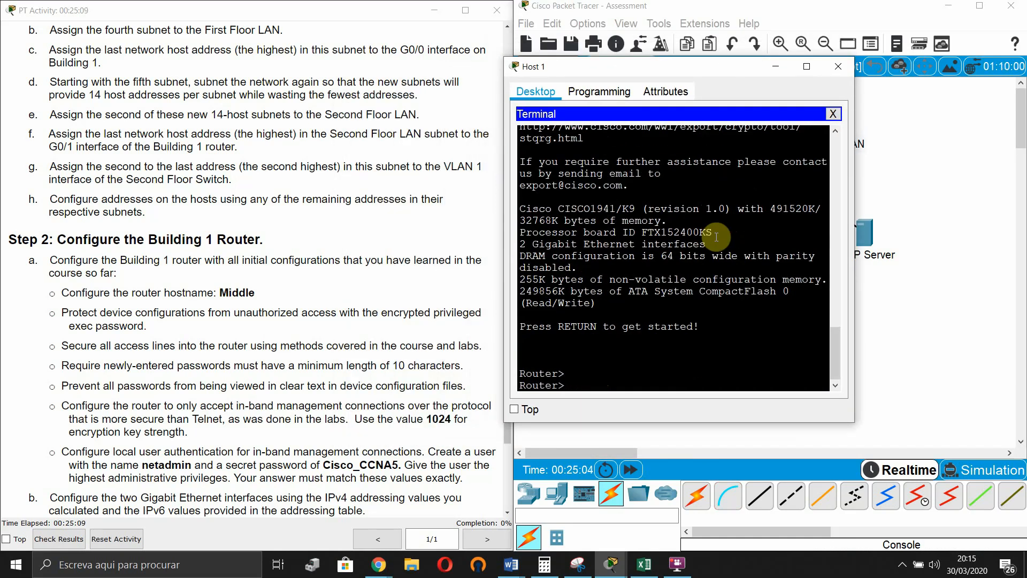
text(en)
key(Tab)
key(Return)
text(conf t)
key(Return)
key(Return)
key(Return)
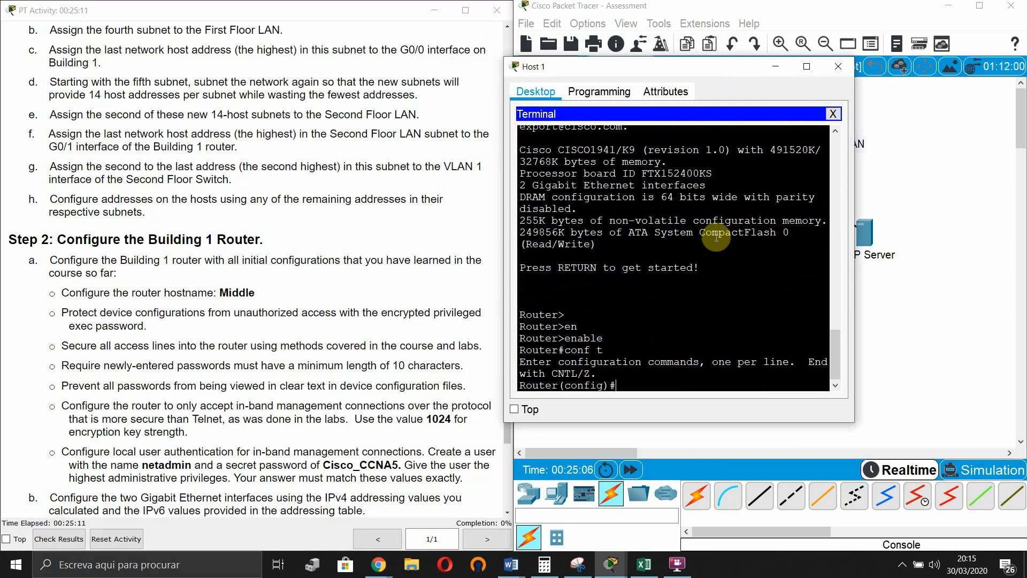
text(host)
key(Tab)
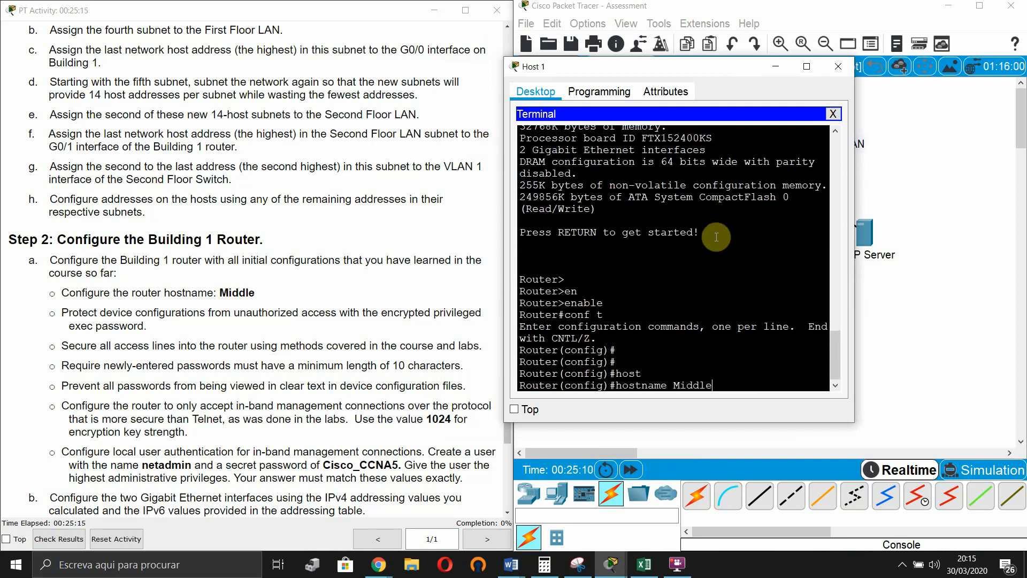
text(Middle)
key(Return)
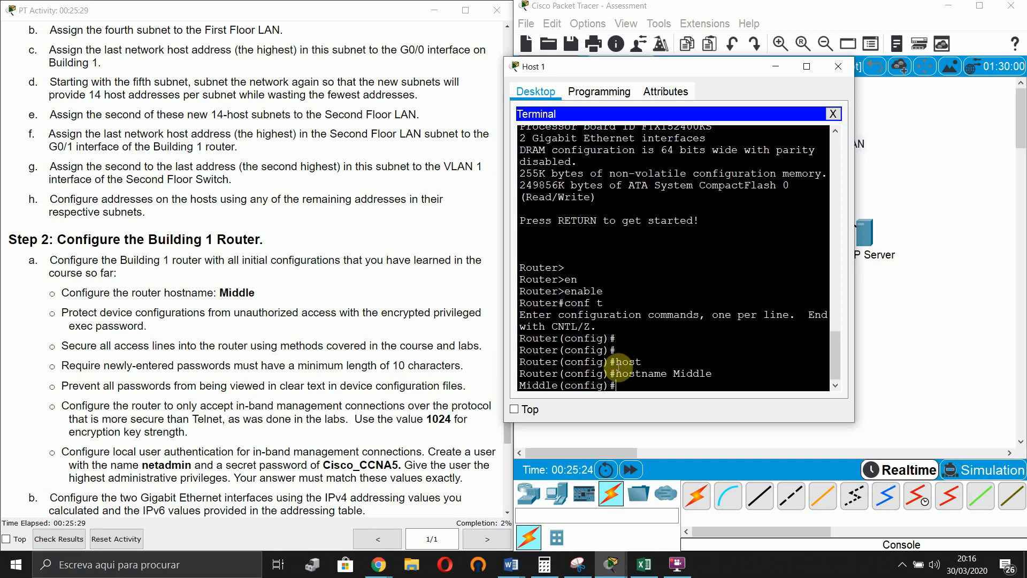
- Set an enable secret with the required password to protect privileged exec mode
text(able secre)
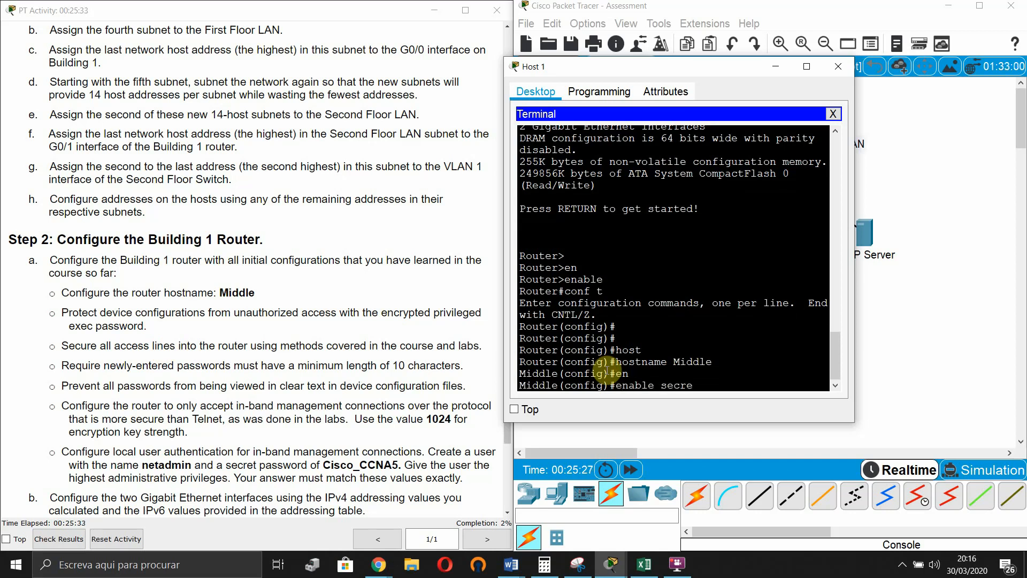
key(Tab)
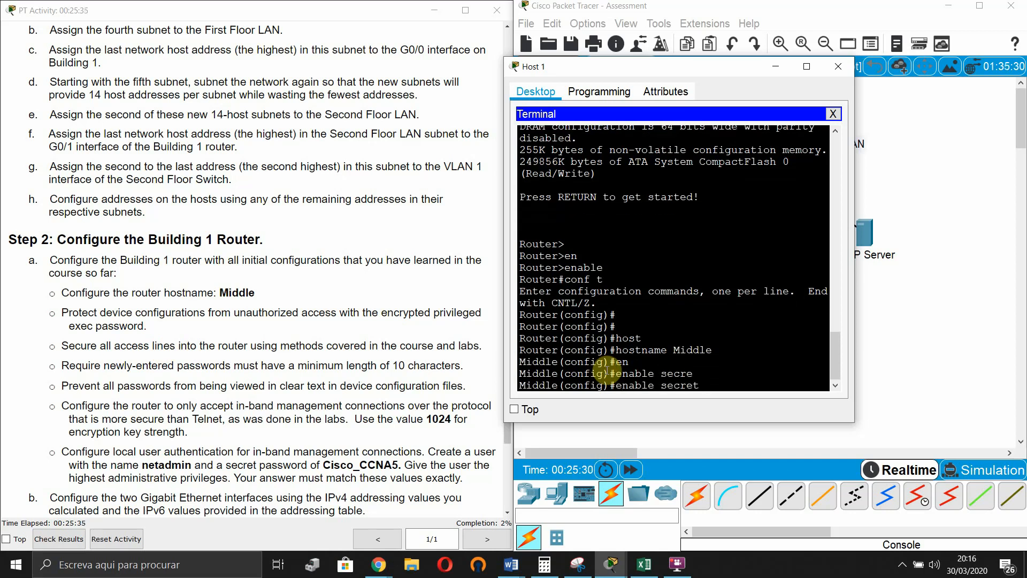
text(Cisco)
key(BackSpace)
key(BackSpace)
key(BackSpace)
key(BackSpace)
key(BackSpace)
key(BackSpace)
text(Cisco123+)
key(Left)
key(Left)
key(Left)
key(Left)
key(Left)
key(Right)
key(Right)
key(Right)
key(Right)
key(Return)
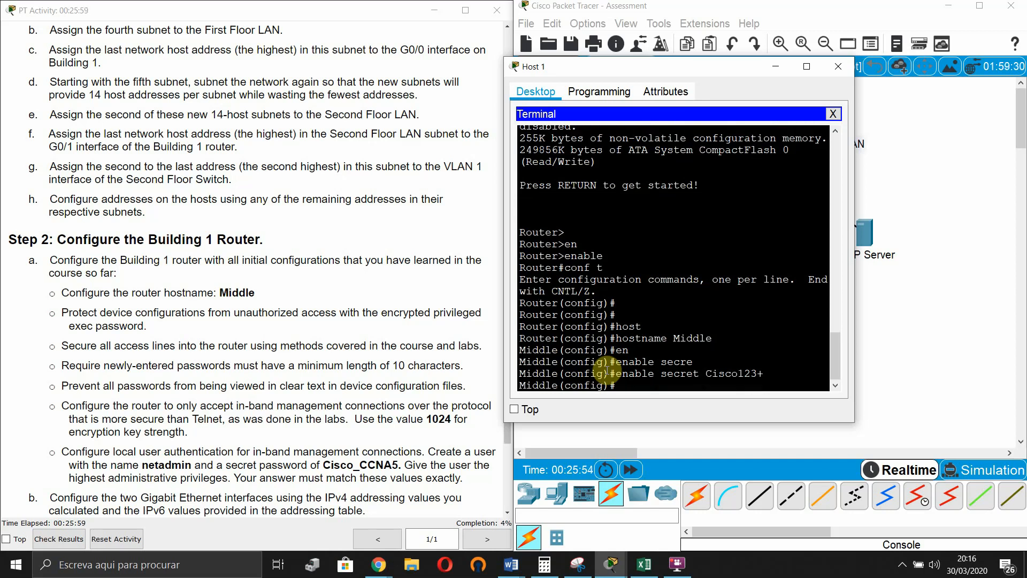
drag(305, 339, 301, 339)
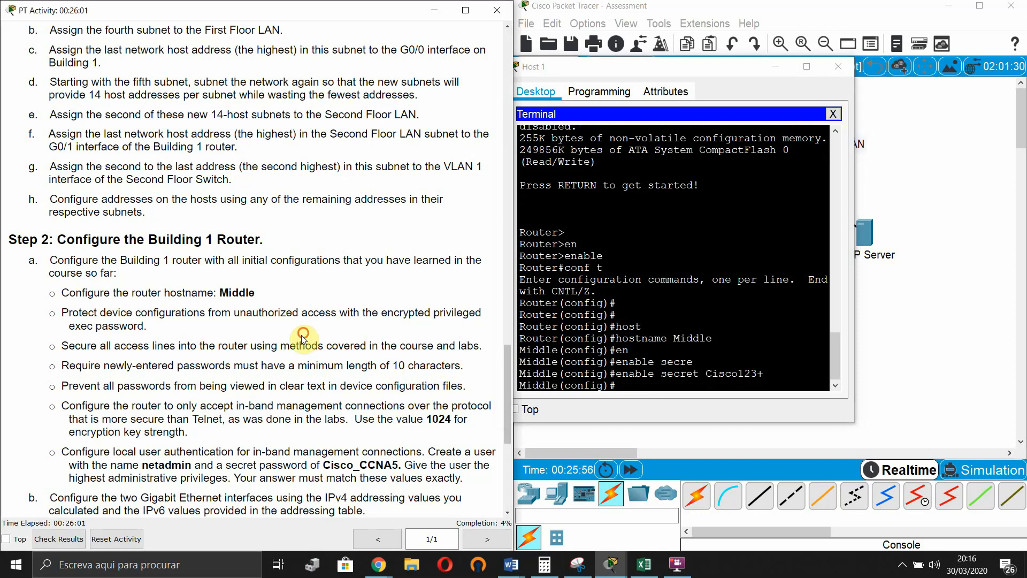
- Highlight the access-lines instruction, then enter line console 0 configuration
drag(62, 341, 484, 345)
click(74, 345)
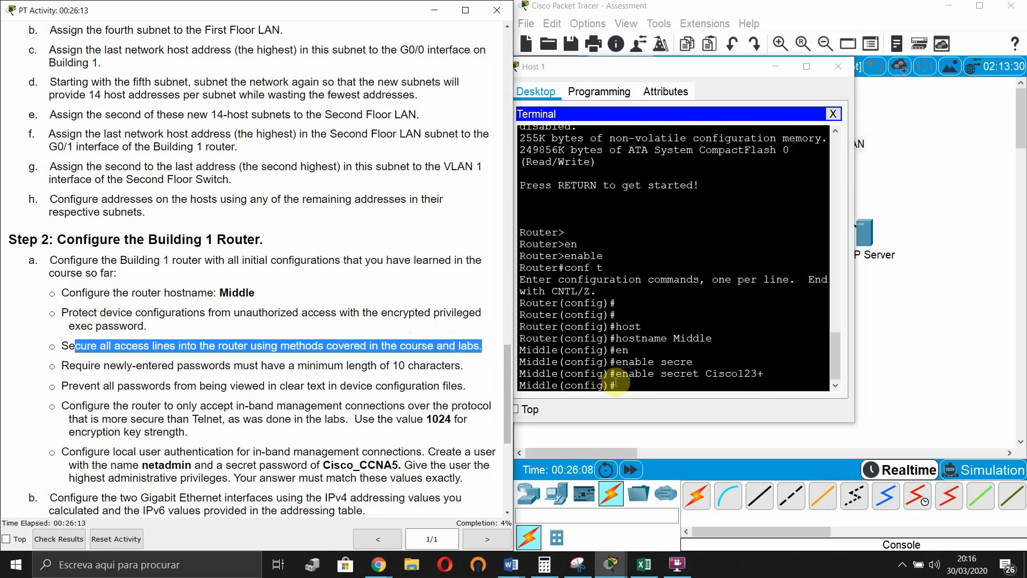
click(612, 382)
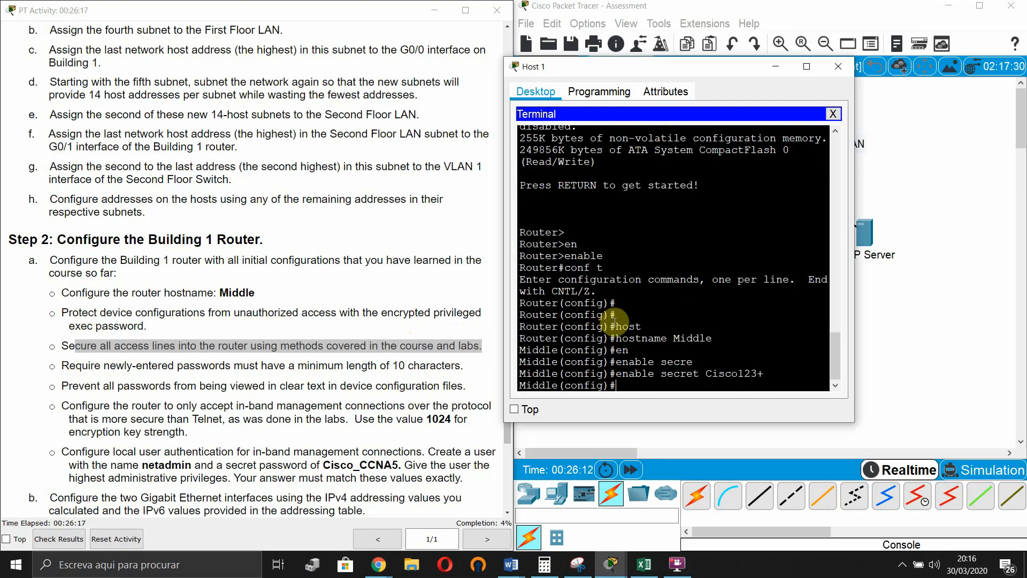
key(Return)
text(lin)
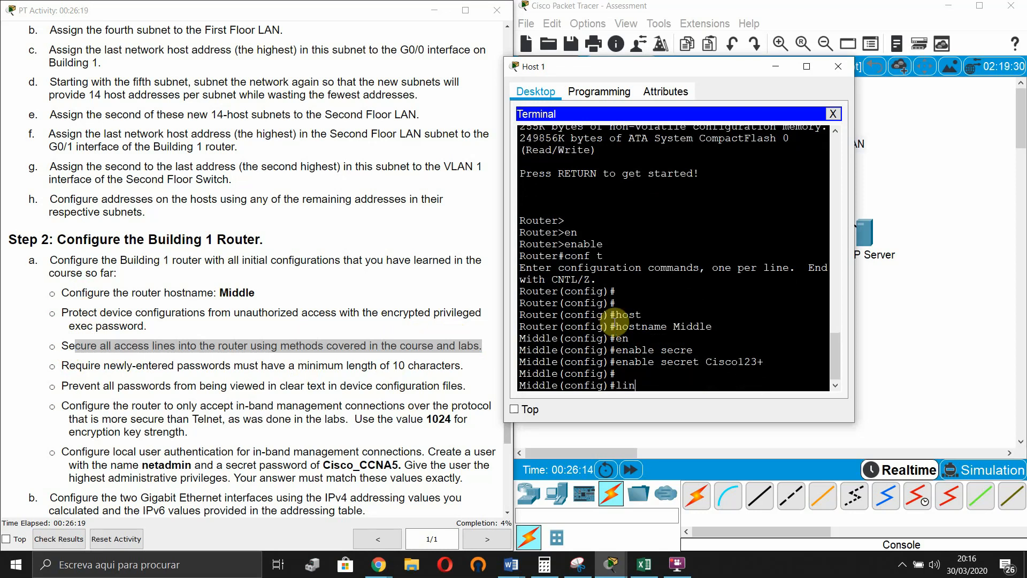
key(Tab)
text(con)
key(Tab)
text(0)
key(Return)
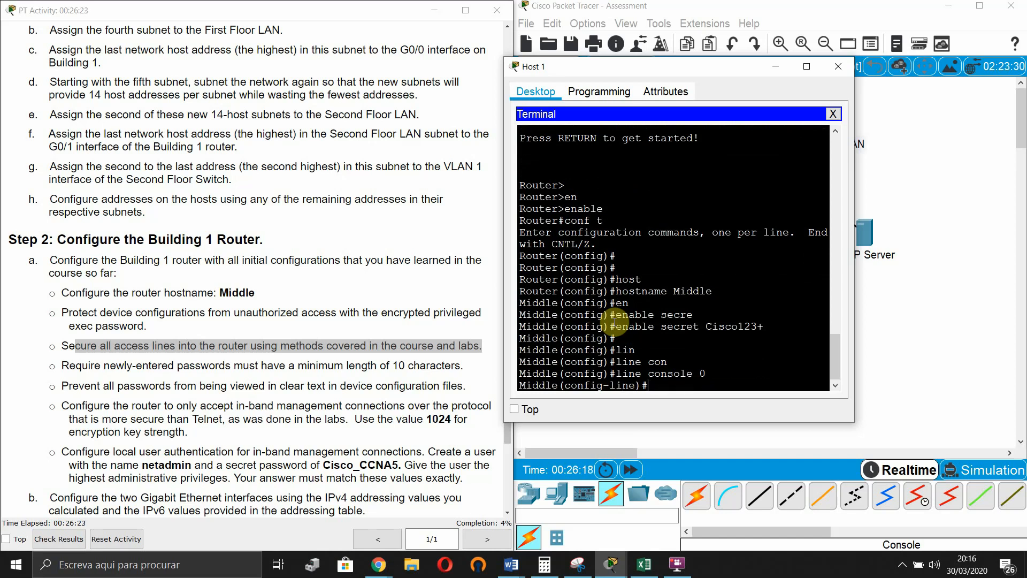
- Give console line 0 the required password and require login
text(pas)
key(Tab)
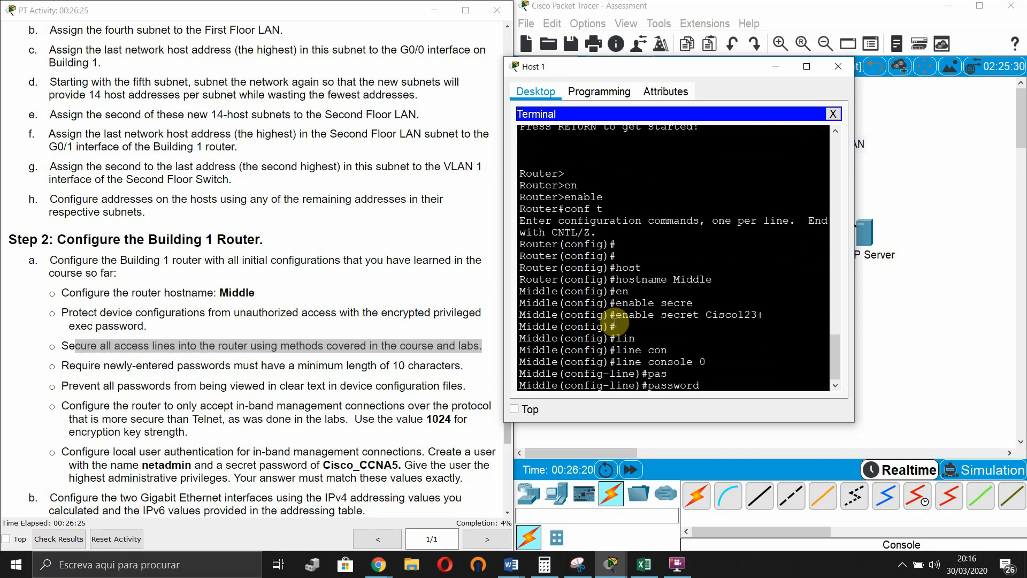
text(Cisco123+)
key(Return)
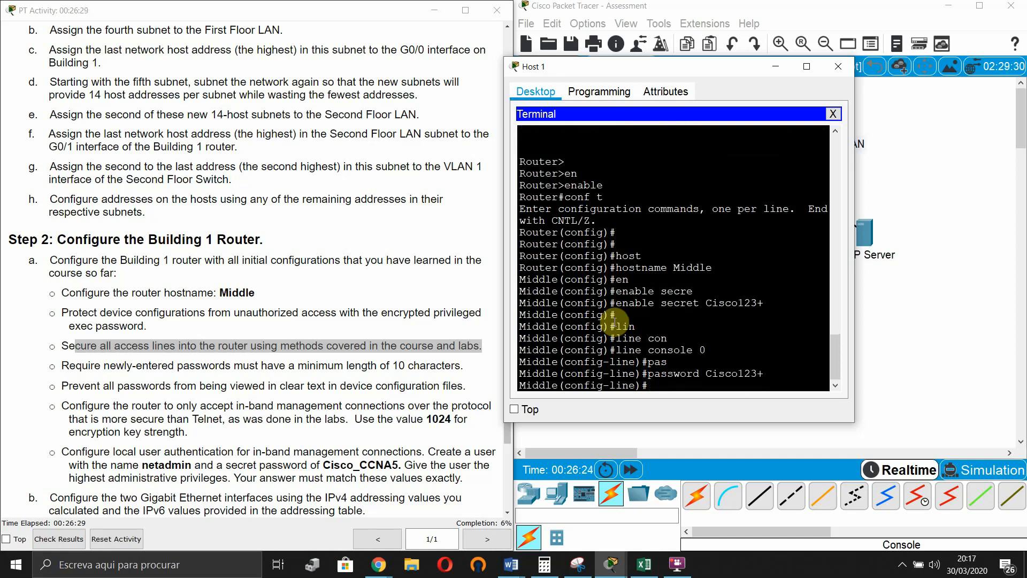
text(login)
key(Tab)
key(Return)
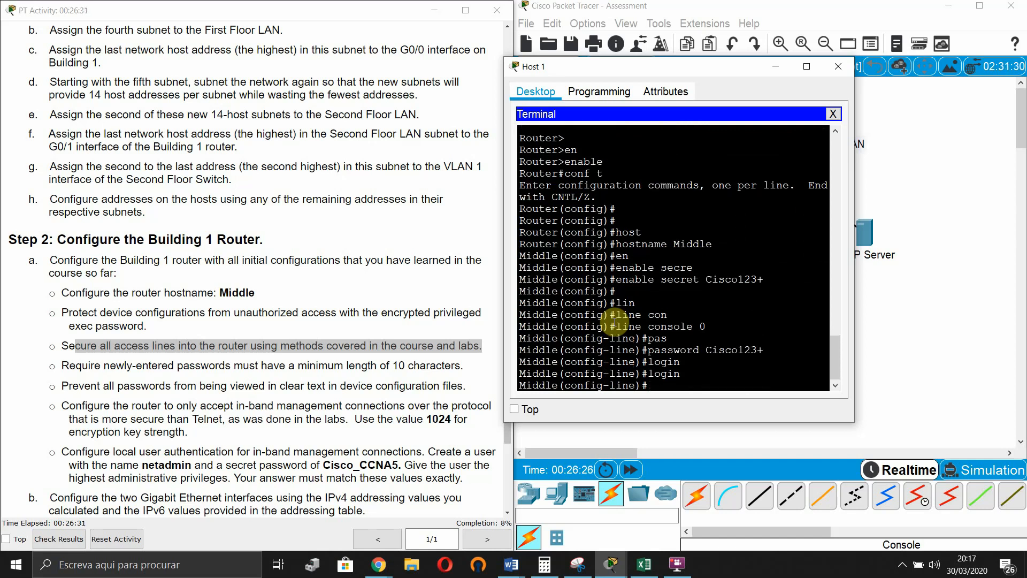
- Set exec-timeout 5 on the console line and exit back to global configuration
text(ex)
key(Tab)
text(ec)
key(Tab)
text(-timeout )
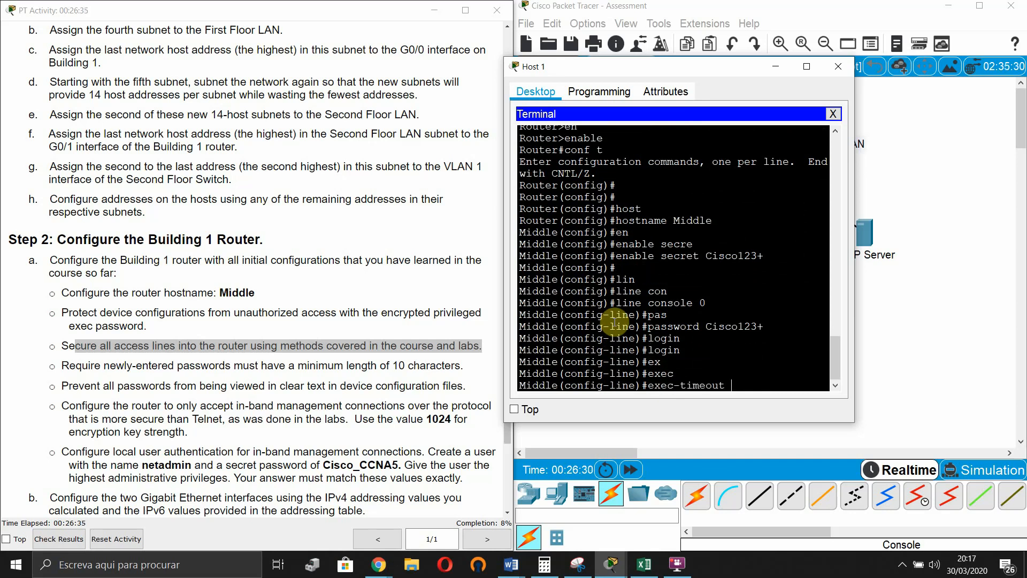
text(?)
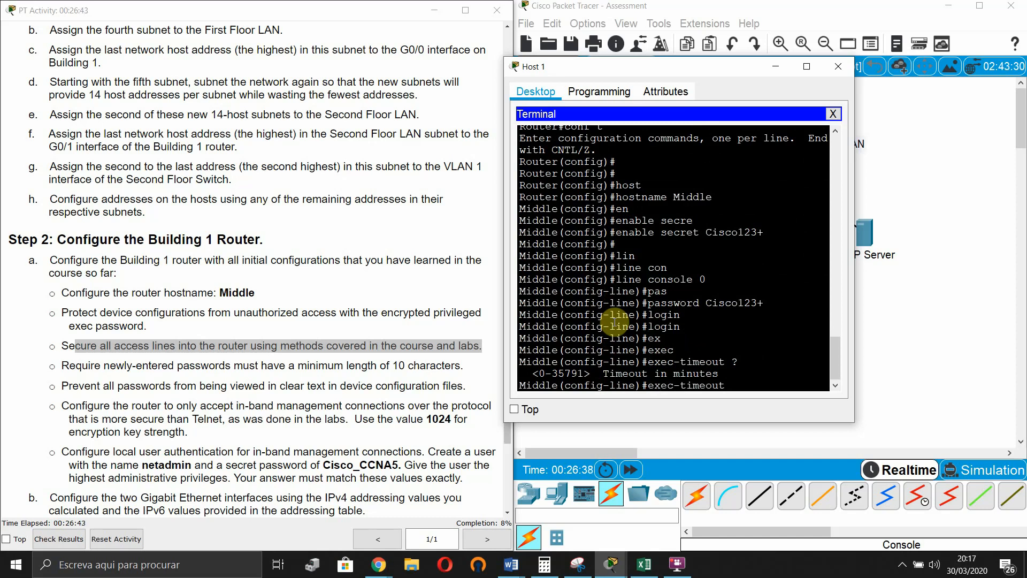
text(5)
key(Return)
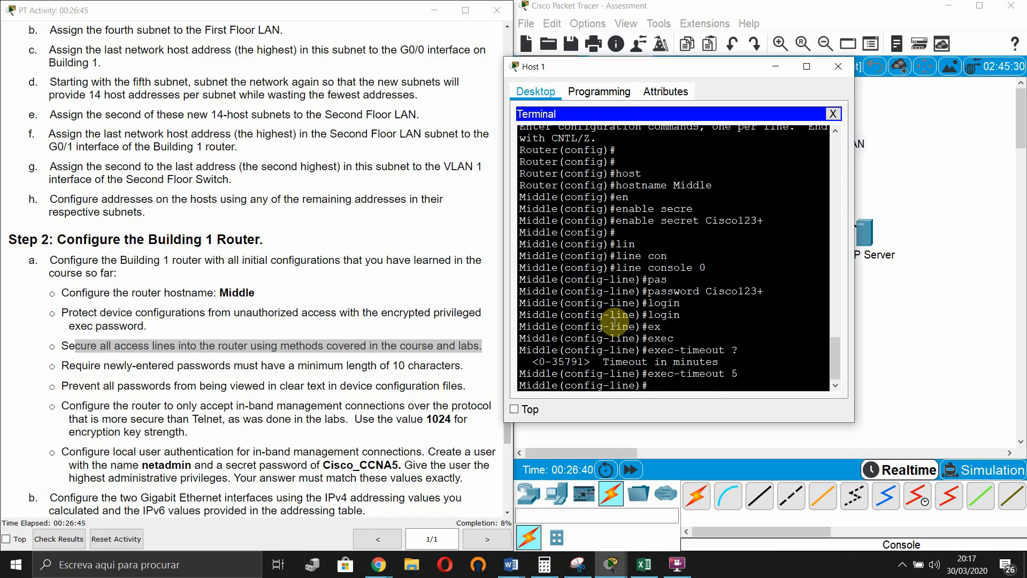
key(Return)
key(Return)
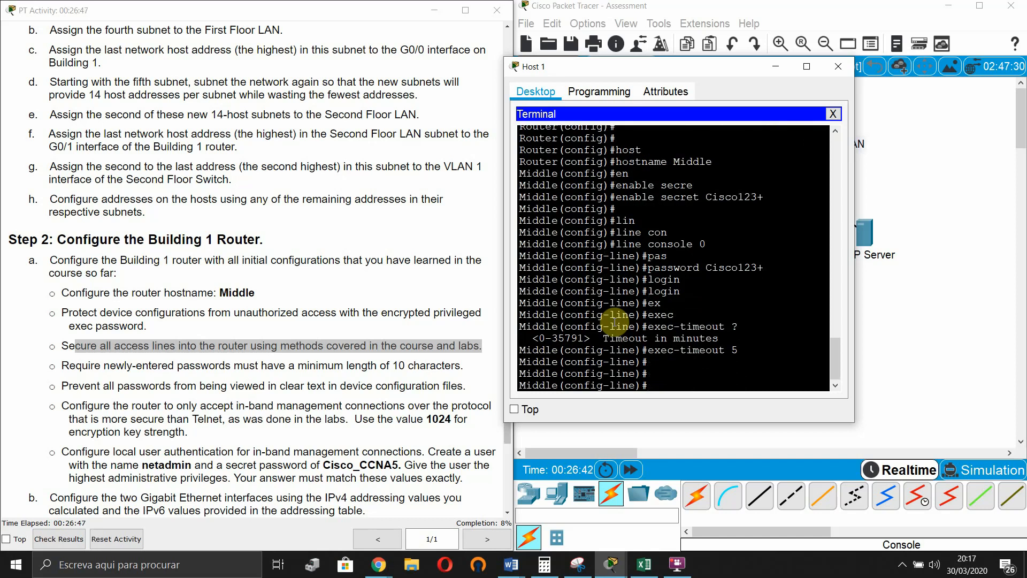
text(exi)
key(Tab)
key(Return)
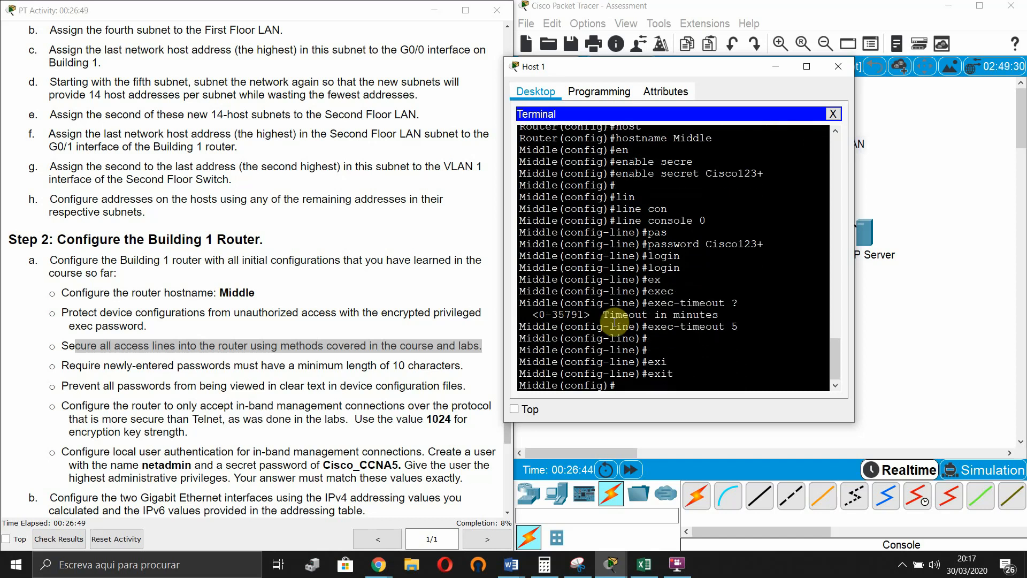
key(Return)
key(Return)
- Enter line vty 0 15 and set the required password on the VTY lines
text(lin)
key(Tab)
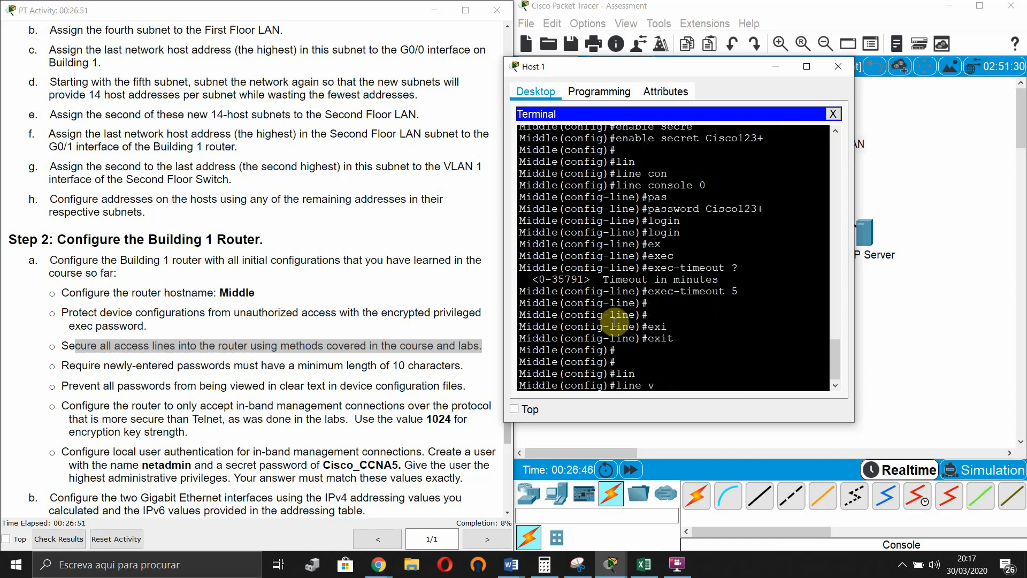
text(vt)
key(Tab)
text(0 15)
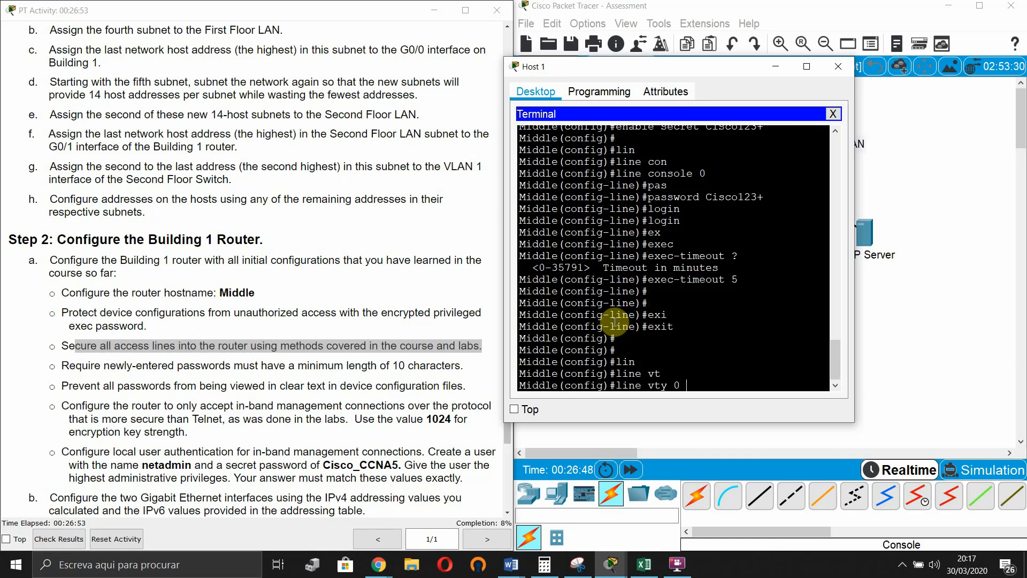
key(Return)
text(pas)
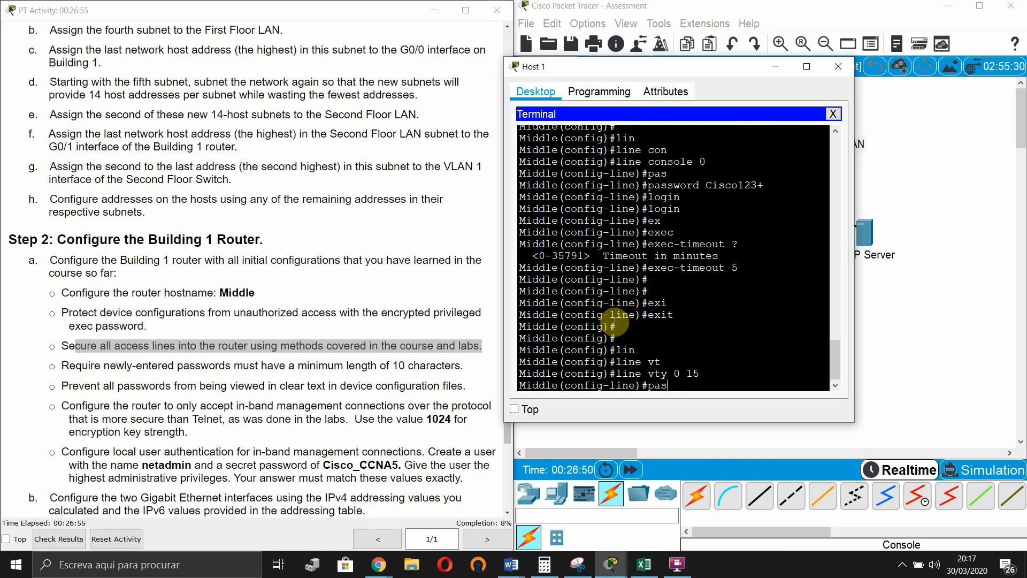
key(Tab)
text(C)
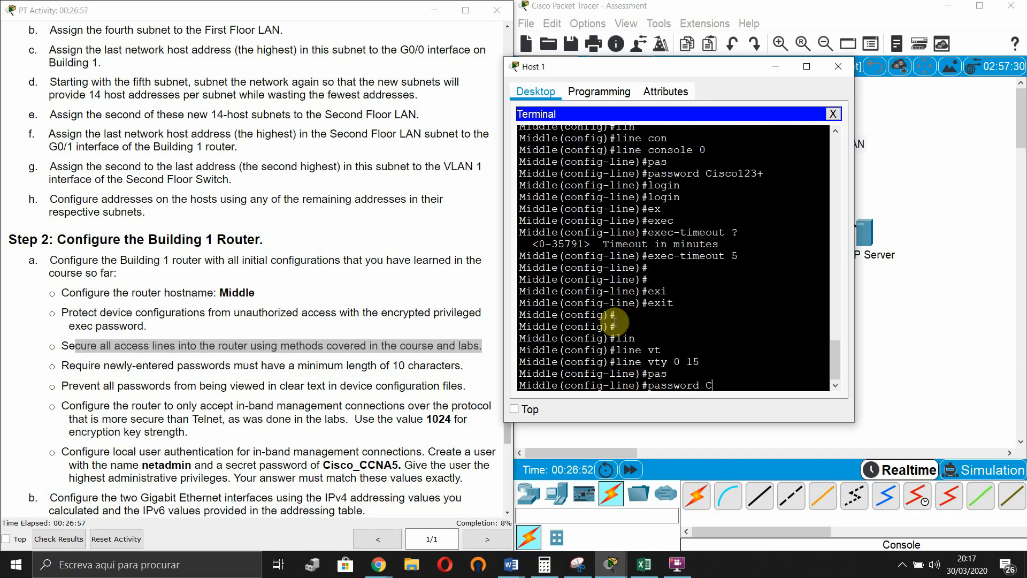
text(isco123+)
key(Return)
- Require login and apply exec-timeout 5 on VTY lines 0–15, then exit to global configuration
text(log)
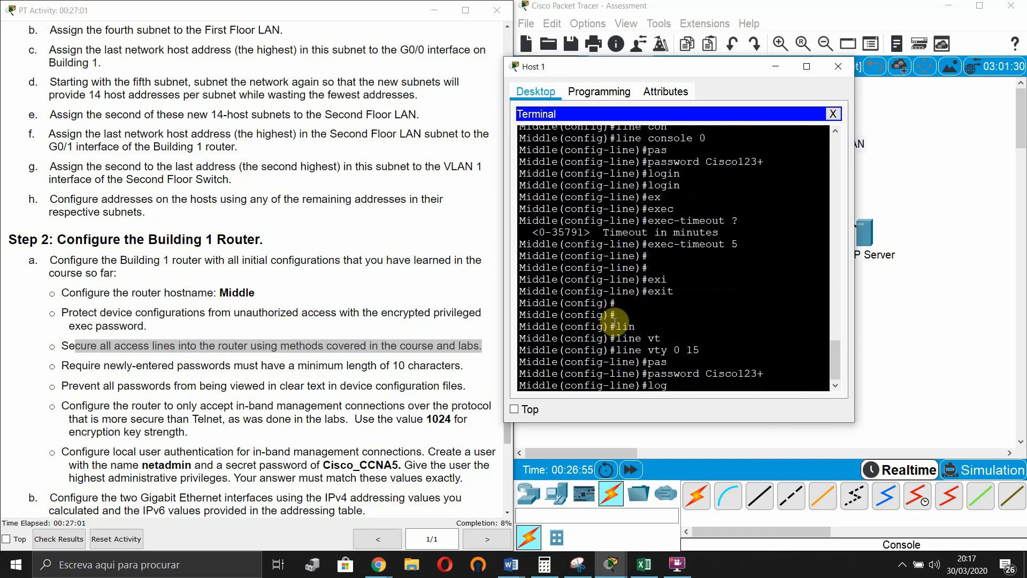
text(i)
key(Tab)
key(Return)
key(Up)
key(Up)
key(Up)
key(Up)
key(Up)
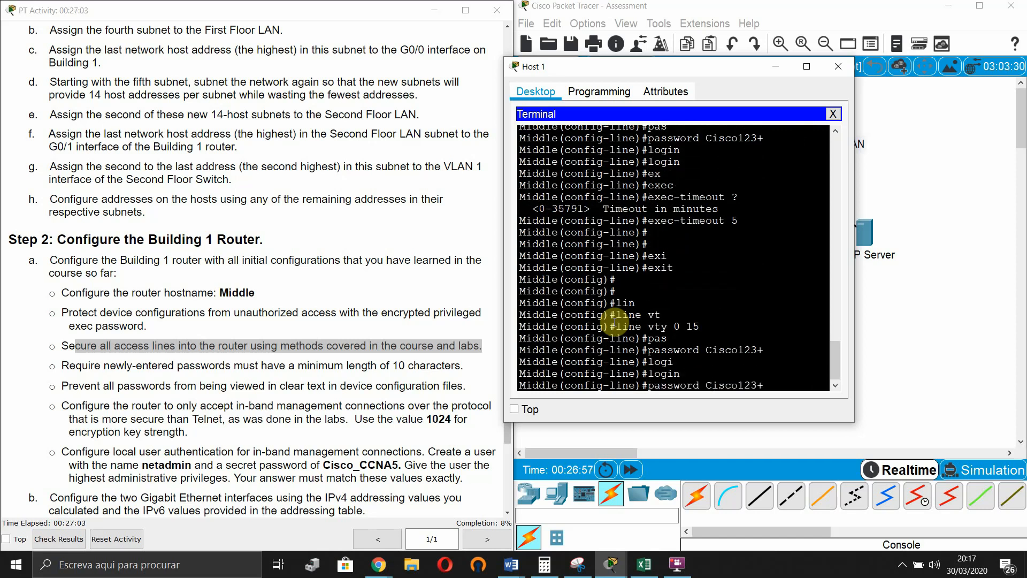
key(Return)
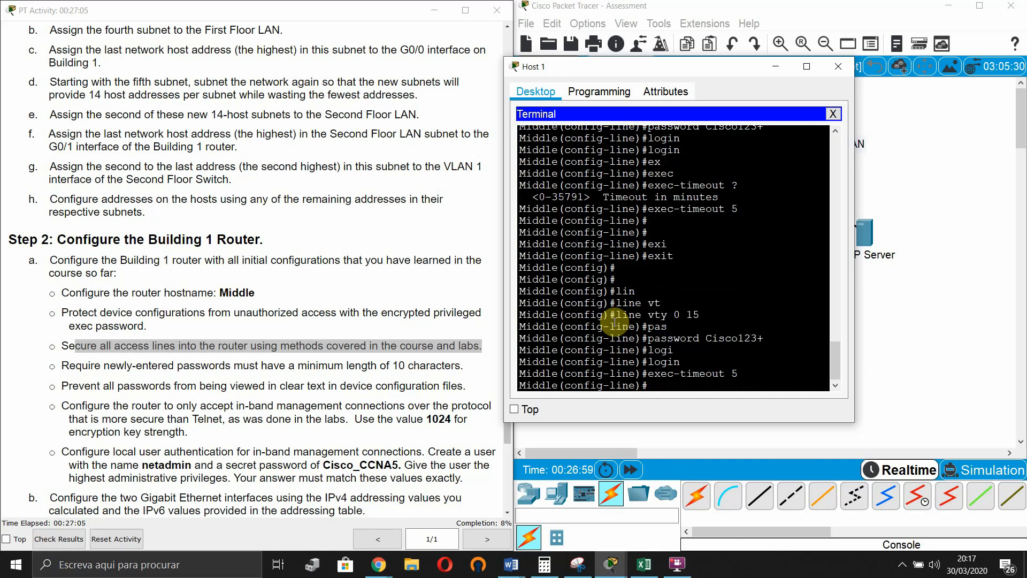
key(Return)
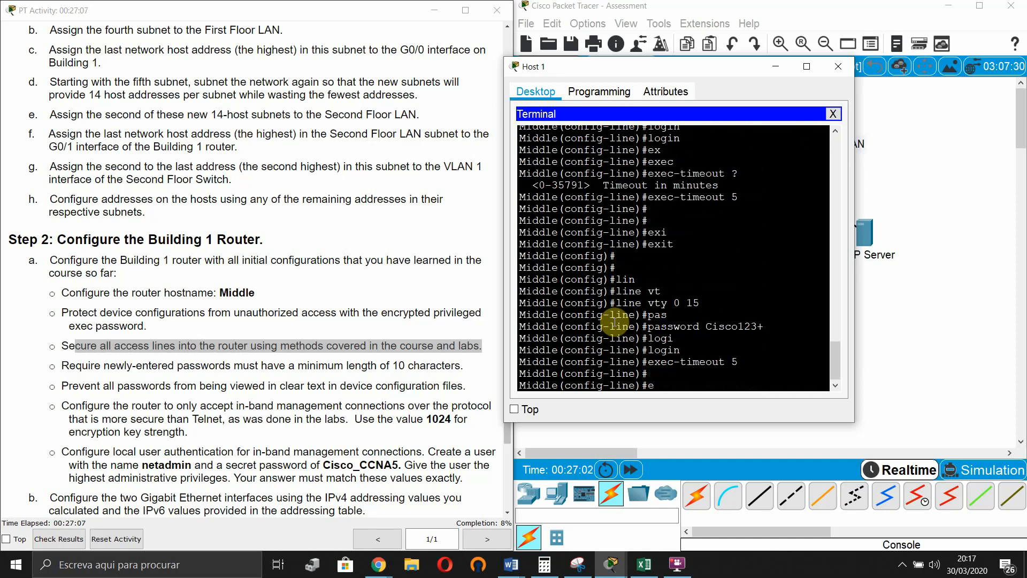
text(exi)
key(Tab)
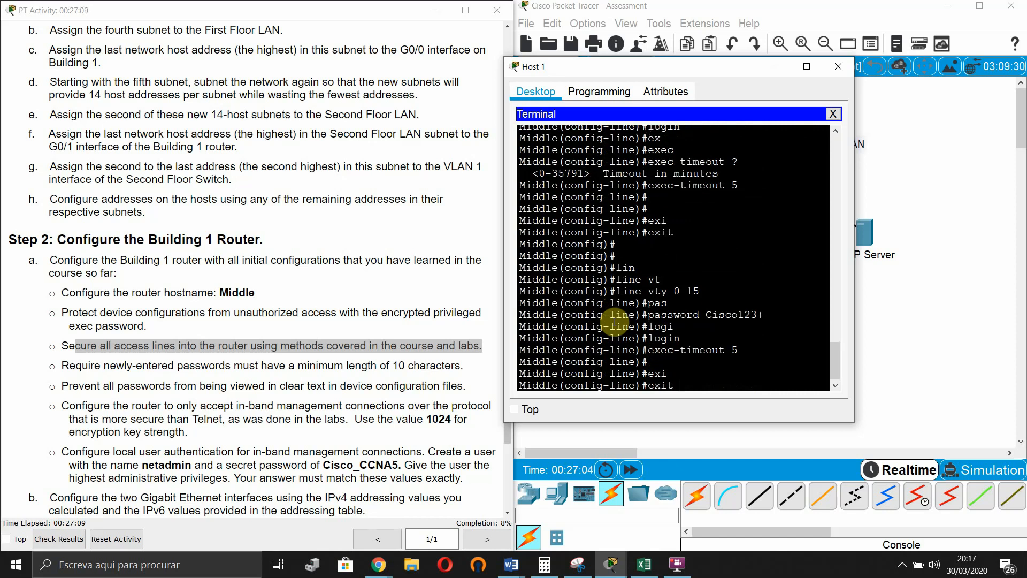
key(Return)
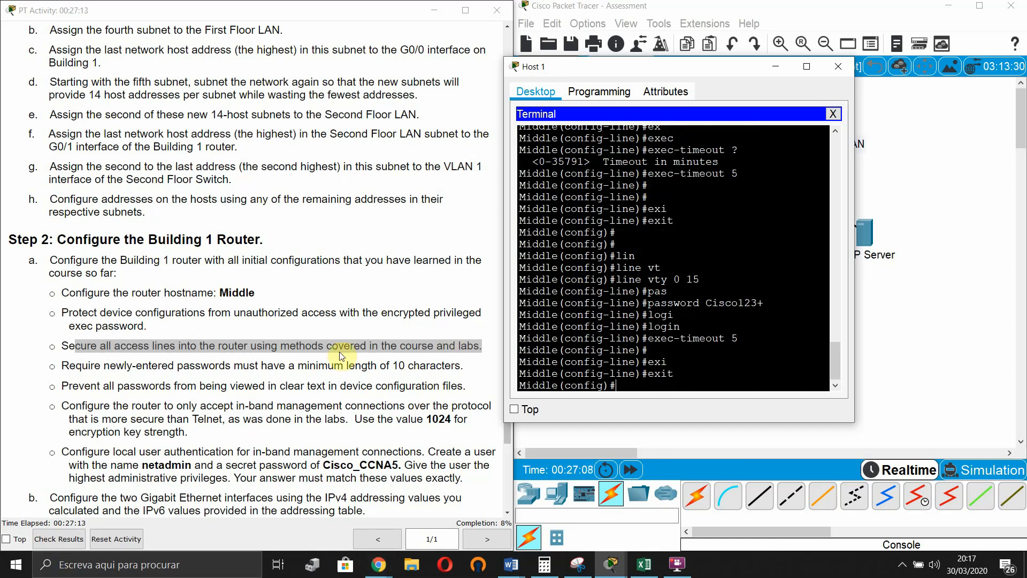
- Read the next task and explore the syntax help for the security command before clearing the prompt
scroll(252, 352, down, 1)
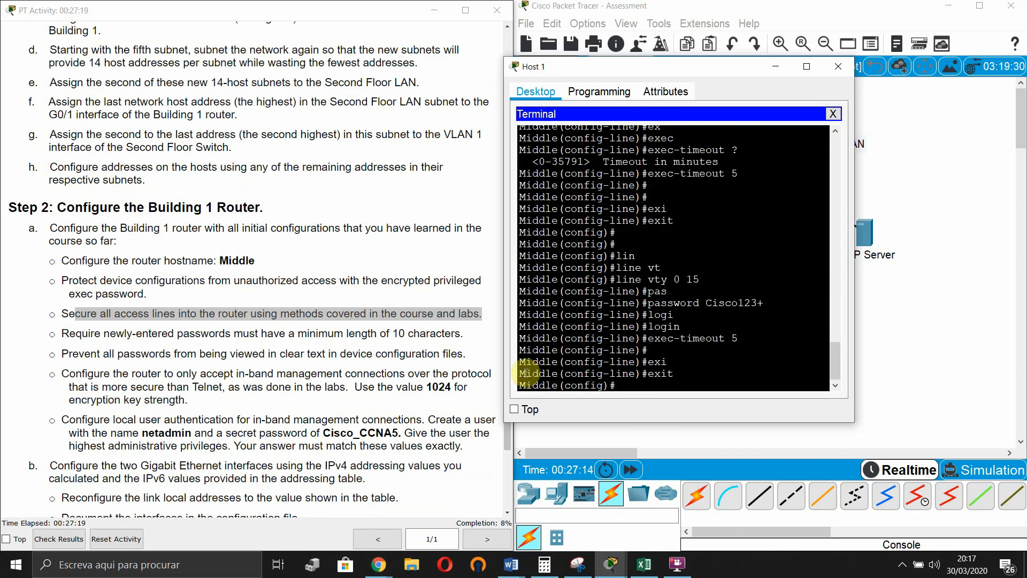
click(93, 328)
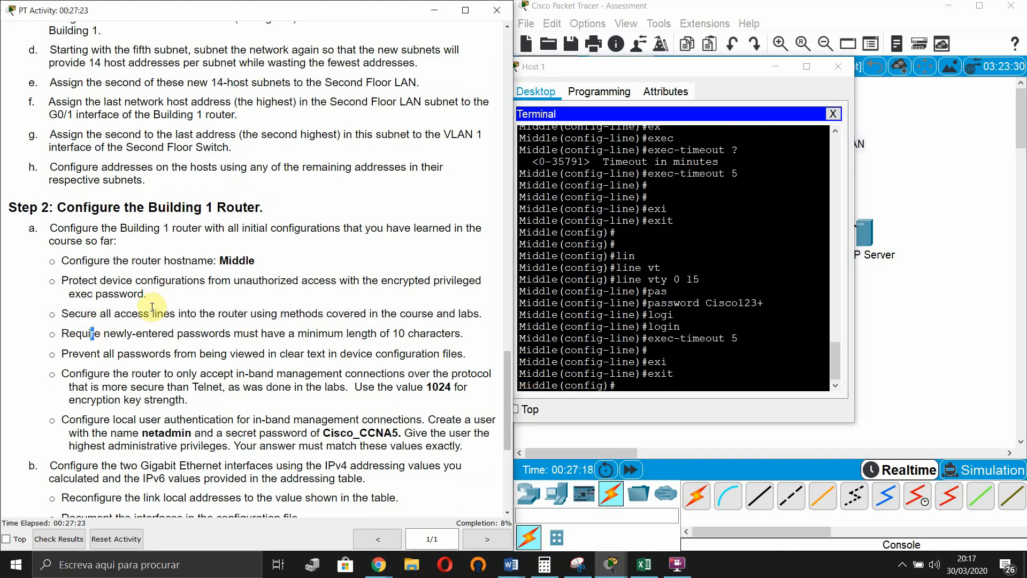
click(632, 389)
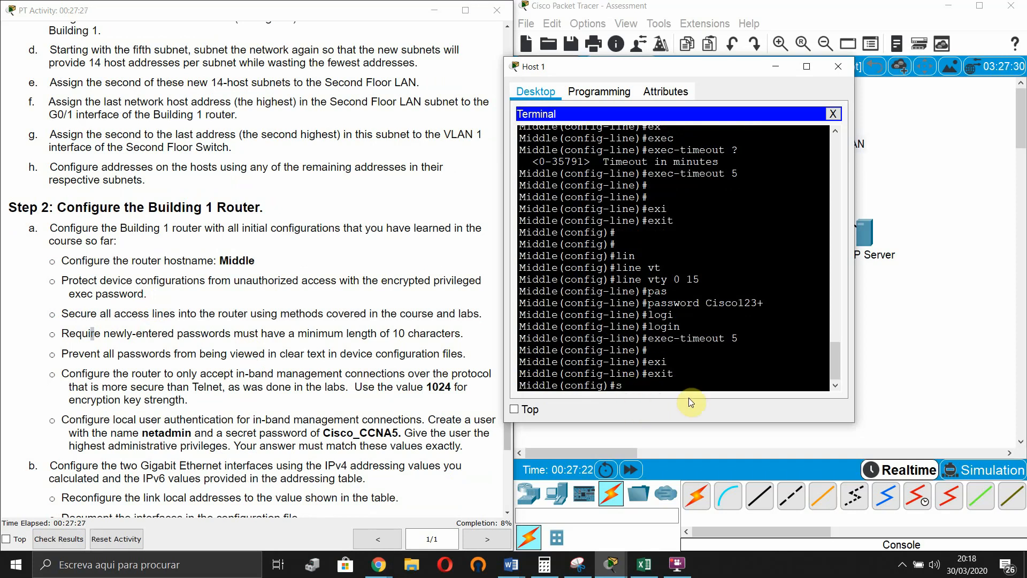
text(secu)
key(Tab)
text(?)
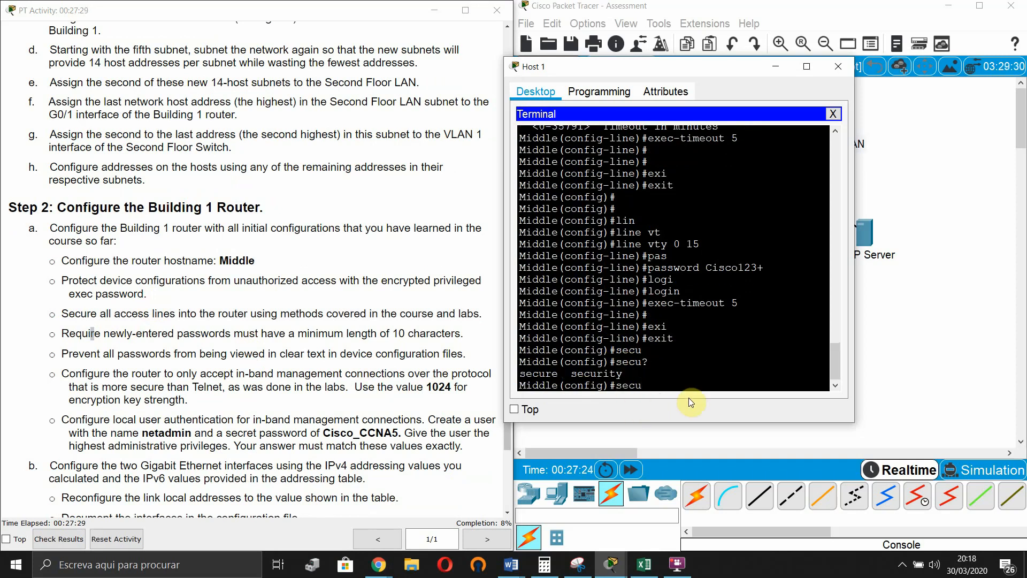
text(rty)
key(Tab)
text(?)
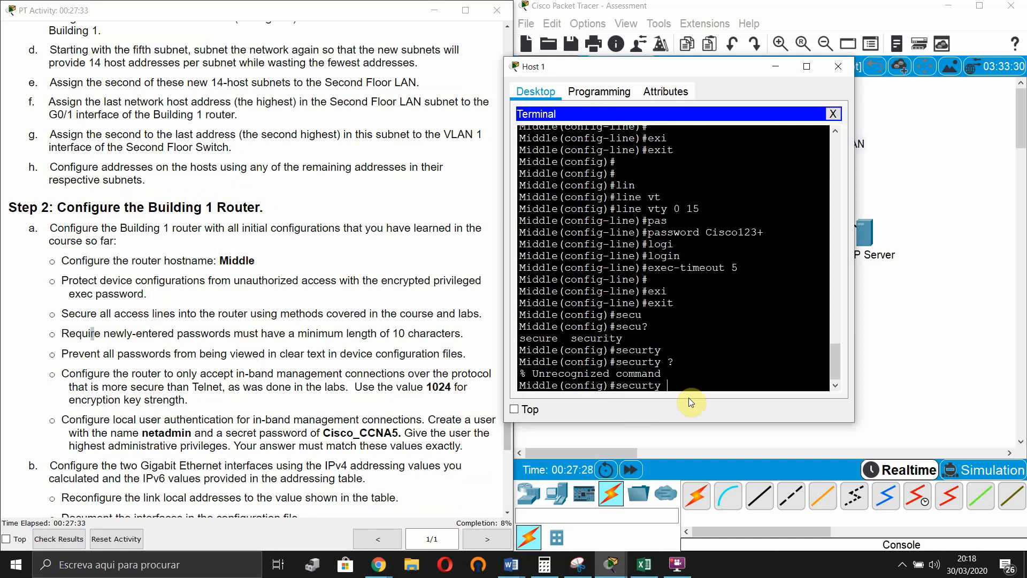
key(BackSpace)
key(BackSpace)
text(ity ?)
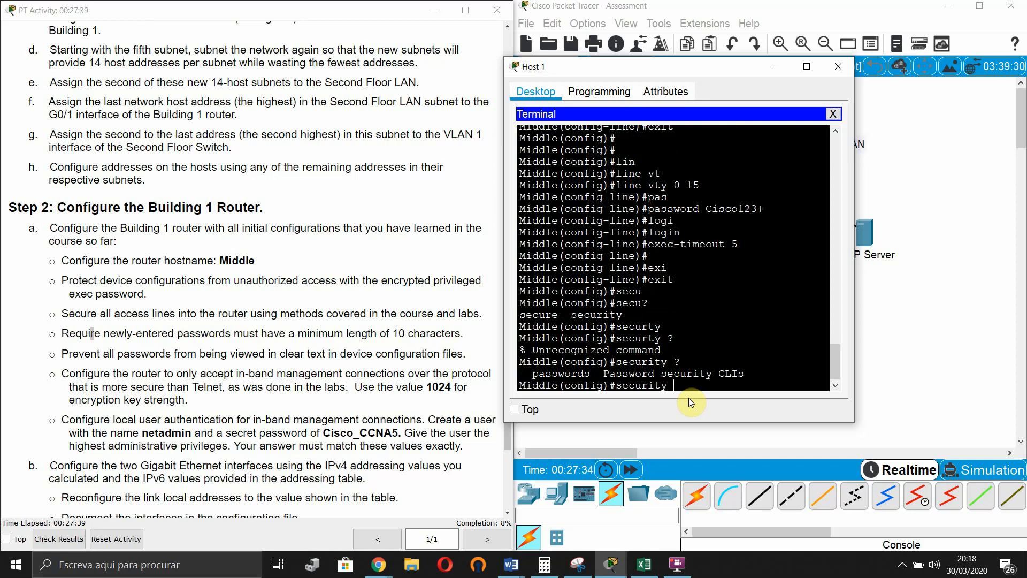
key(BackSpace)
key(BackSpace)
key(BackSpace)
key(BackSpace)
key(BackSpace)
key(BackSpace)
key(BackSpace)
key(BackSpace)
key(BackSpace)
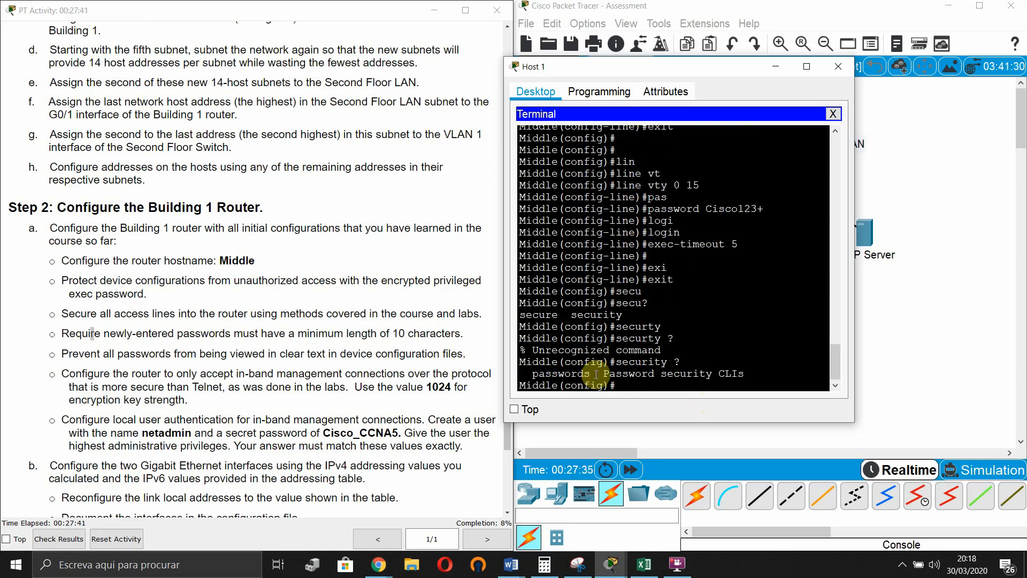
- Enforce a 10-character minimum password length with security passwords min-length 10
click(366, 397)
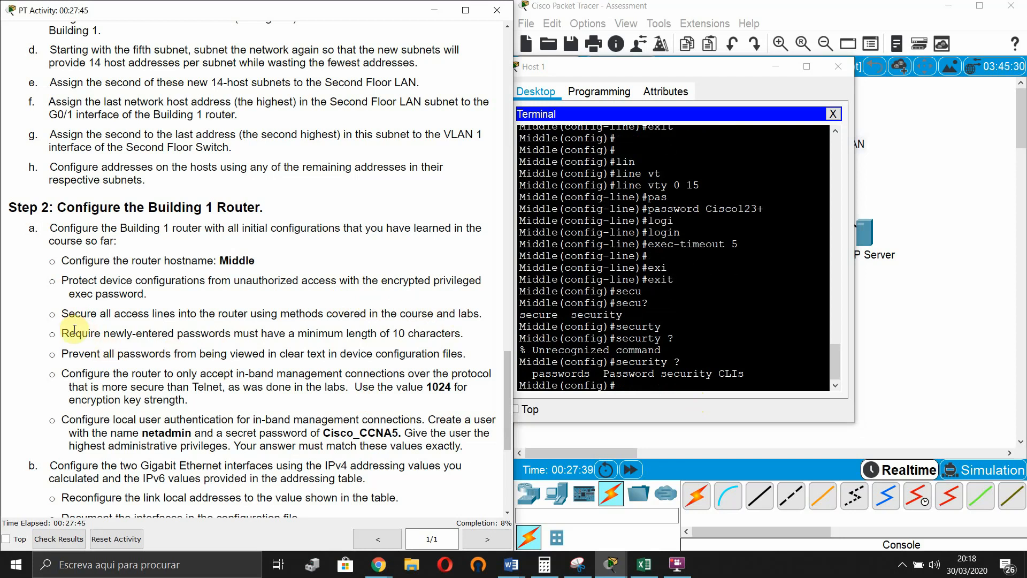
drag(70, 333, 420, 334)
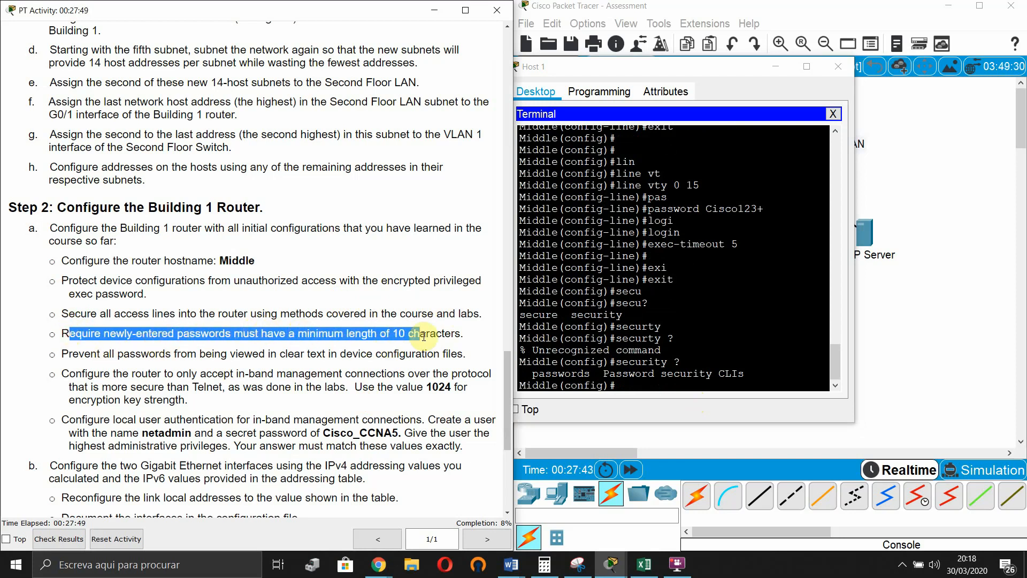
click(716, 388)
key(Return)
key(Return)
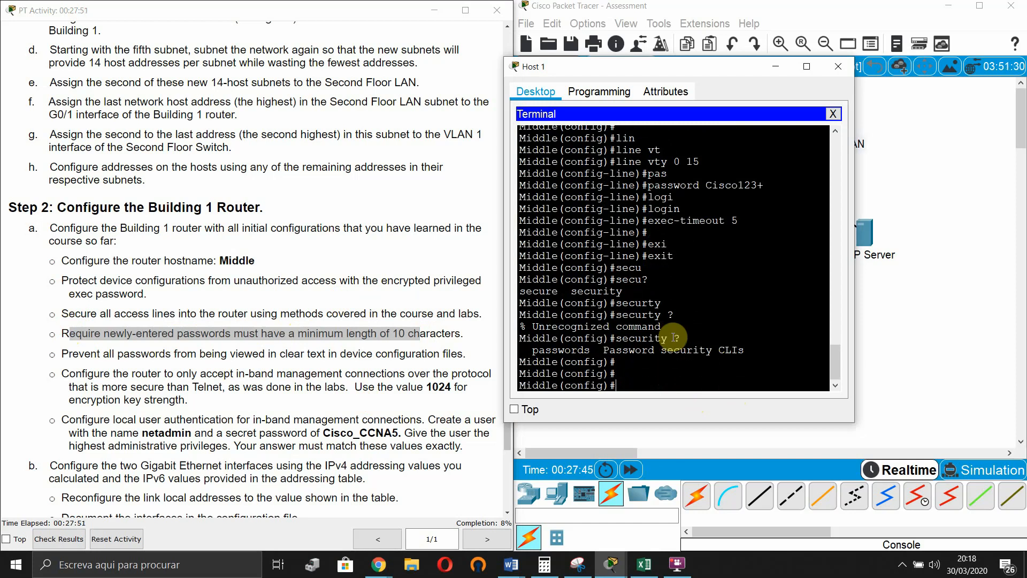
text(securi)
key(Tab)
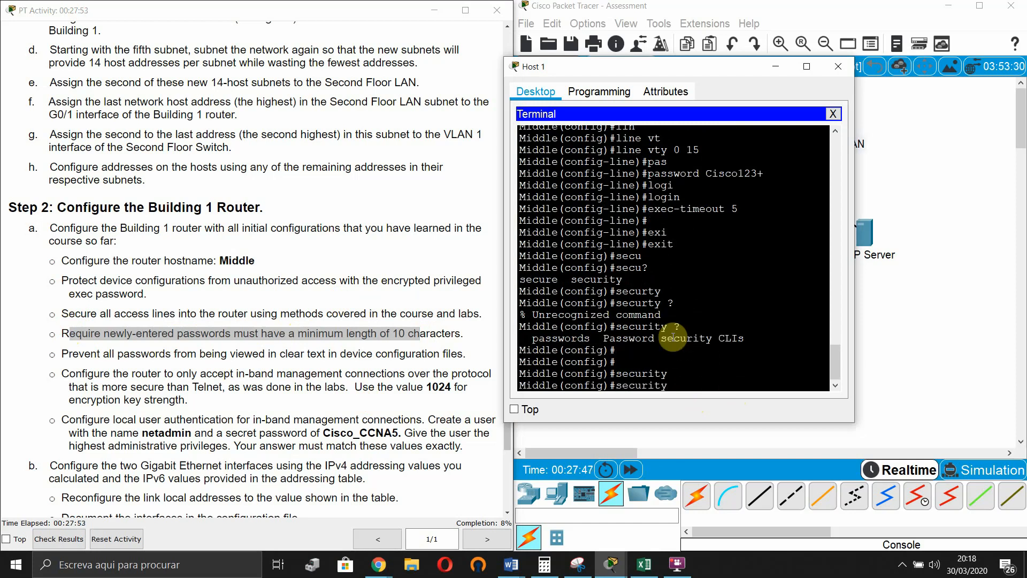
text(pas)
key(Tab)
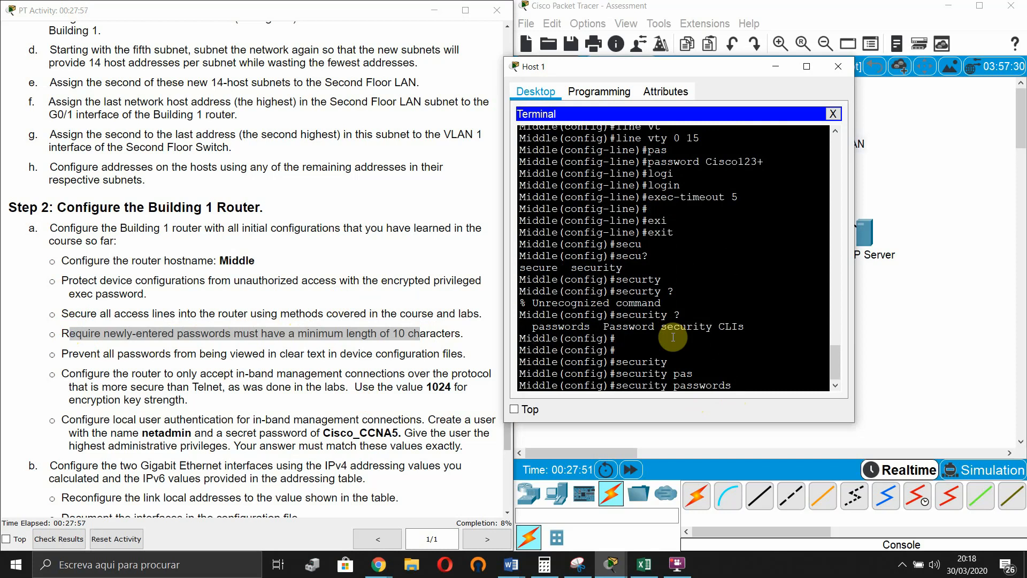
text(?)
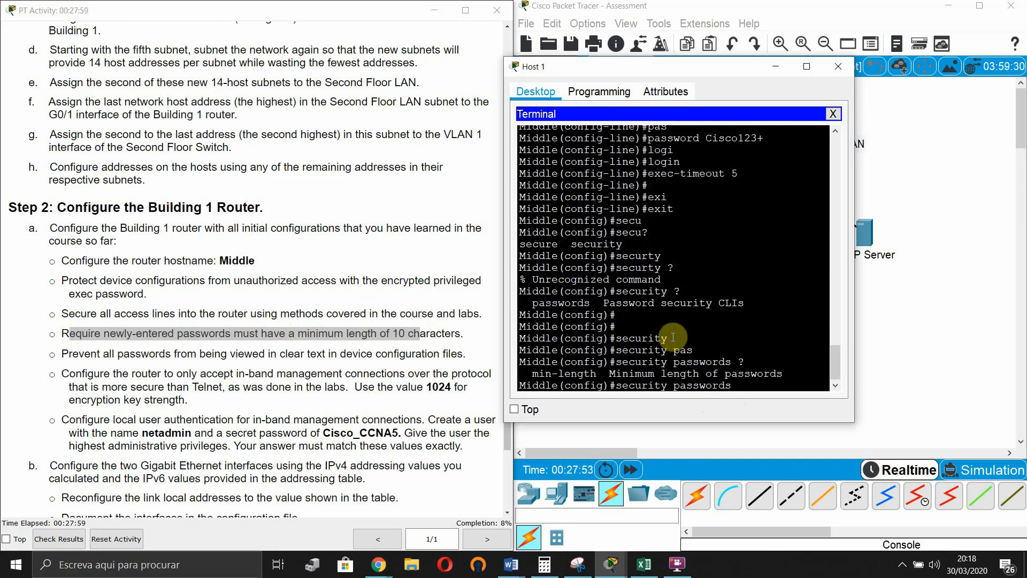
text(min)
key(Tab)
text(?)
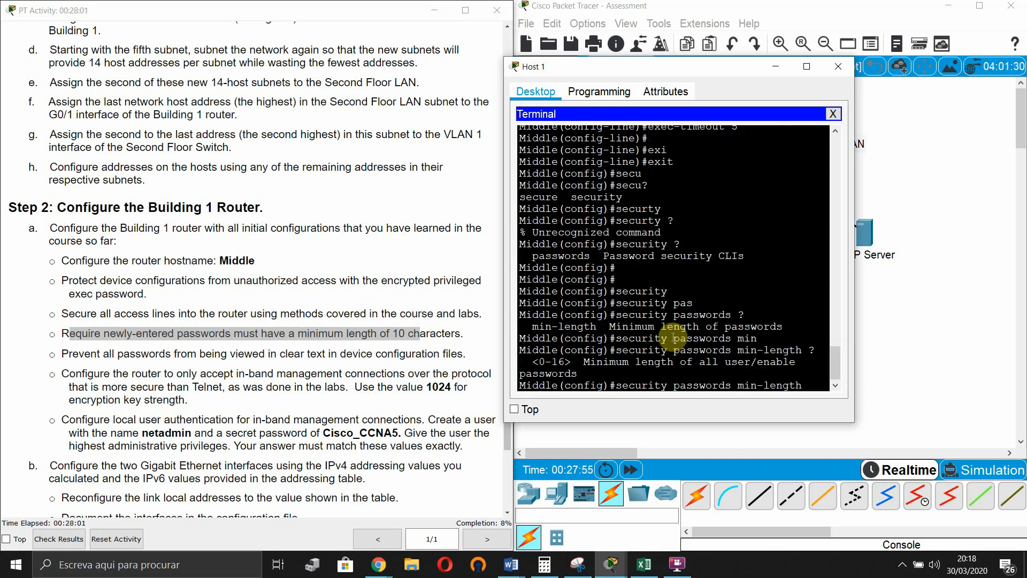
text(10)
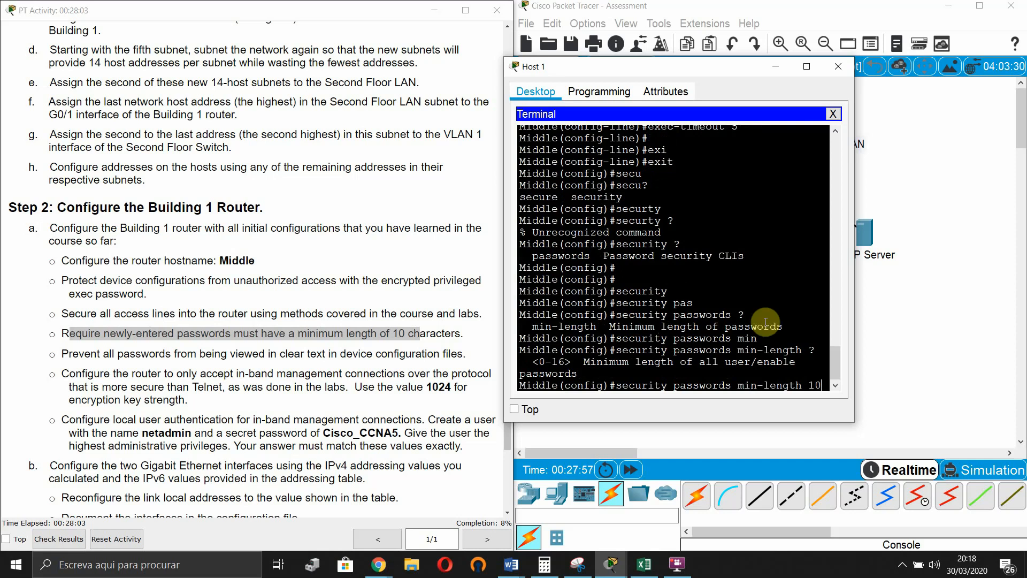
drag(856, 303, 977, 302)
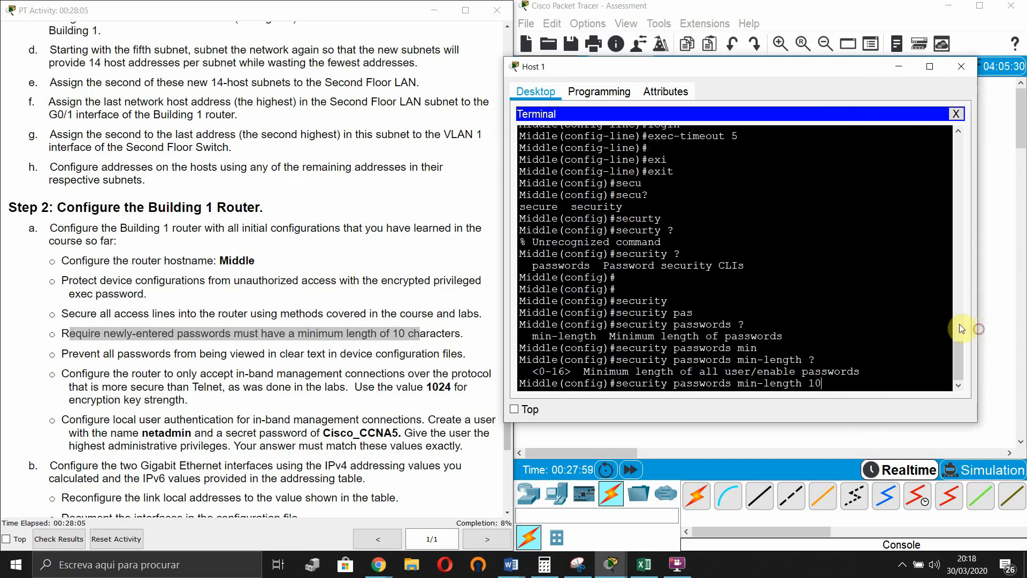
key(Return)
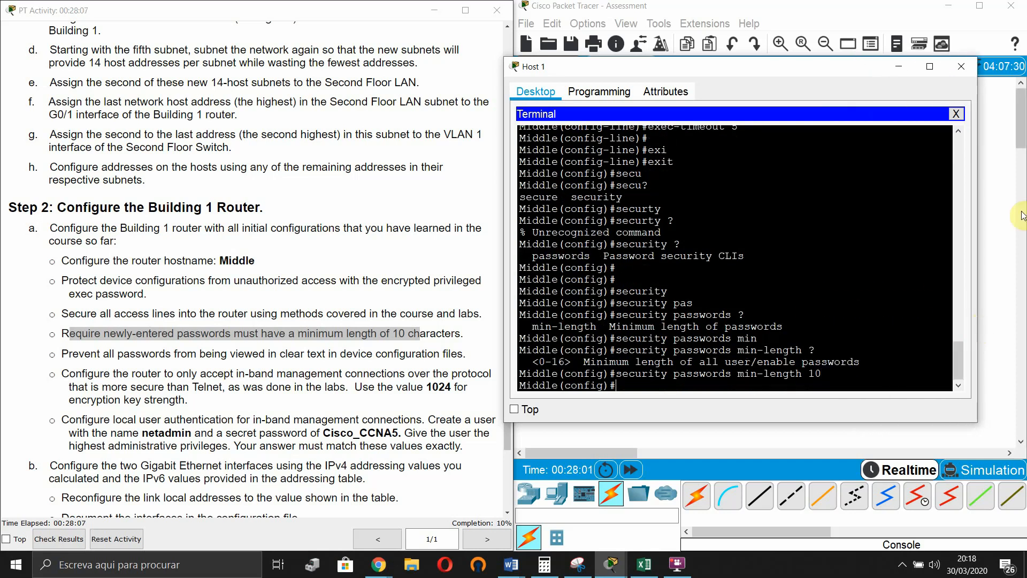
click(397, 312)
- Encrypt all stored clear-text passwords with service password-encryption
drag(66, 362, 439, 354)
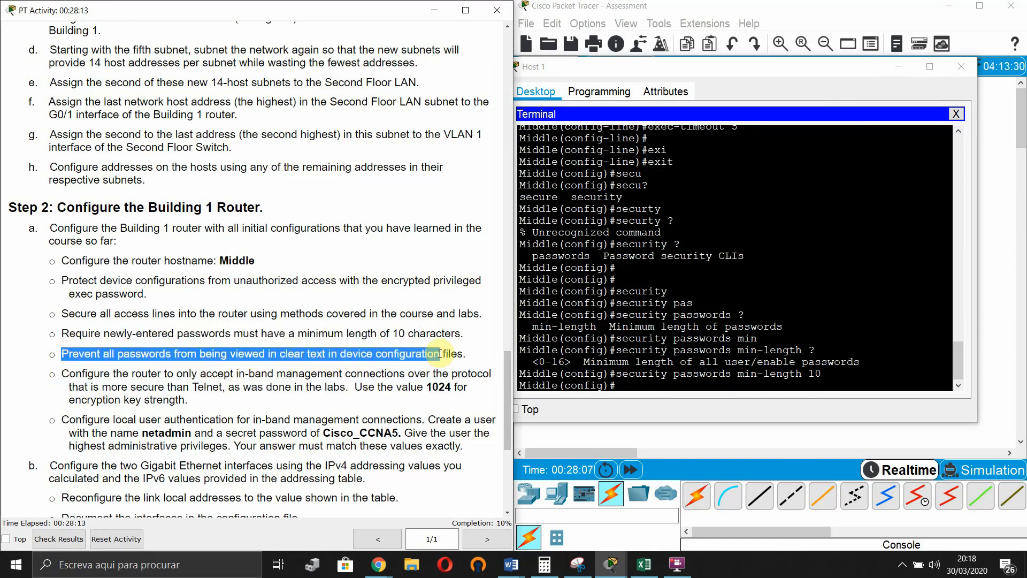
click(676, 385)
key(Return)
key(Return)
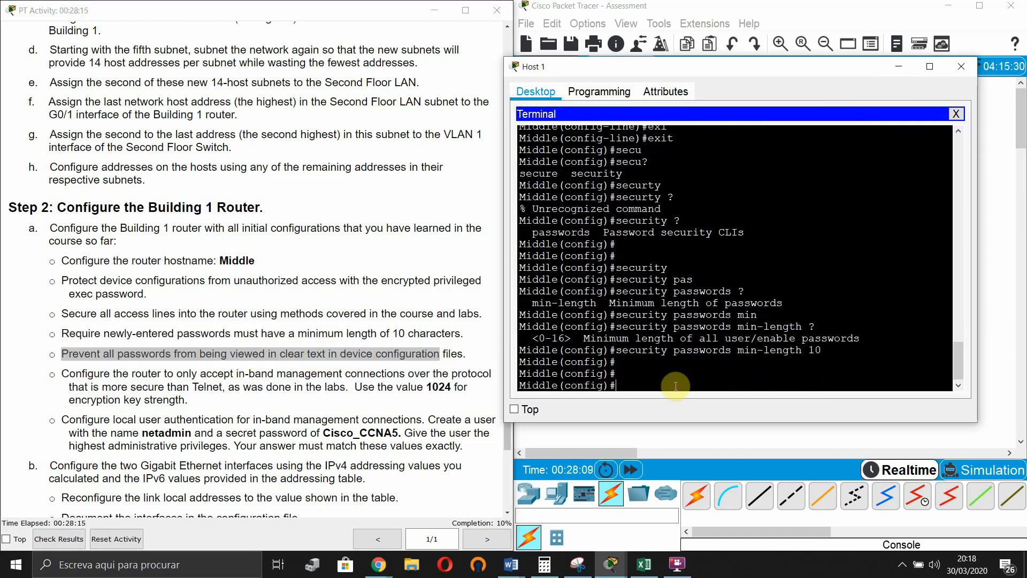
text(servi)
key(Tab)
text(pas)
key(Tab)
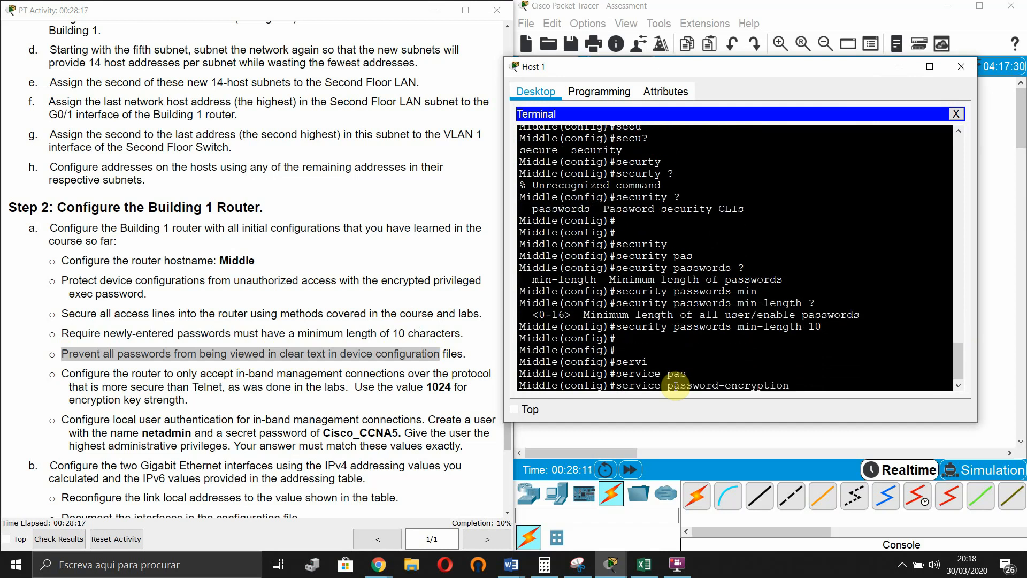
key(Return)
key(Return)
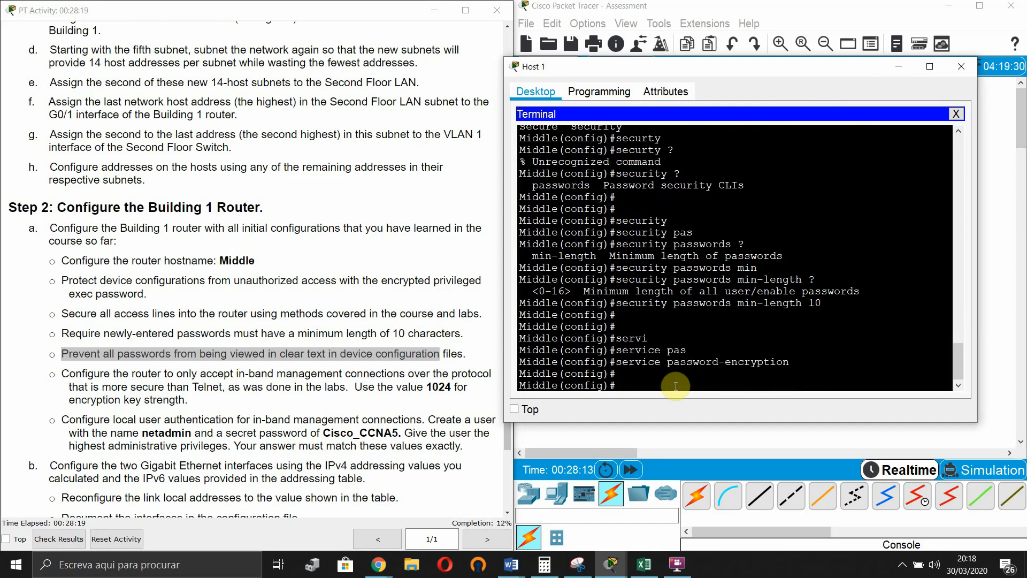
- Enter login block-for 5 attempts 3 within 45 to throttle failed logins
click(324, 313)
scroll(327, 251, down, 3)
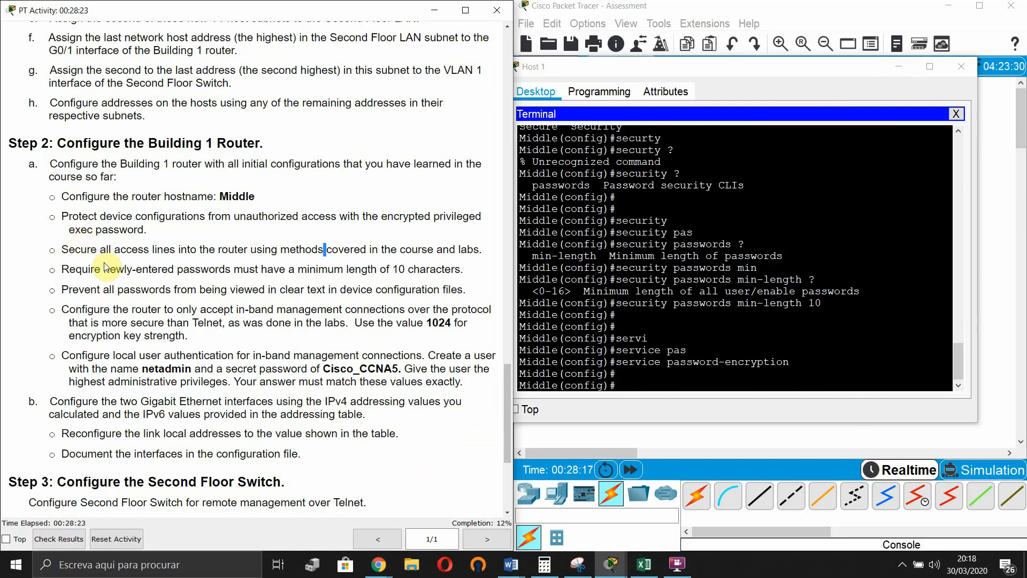
click(753, 413)
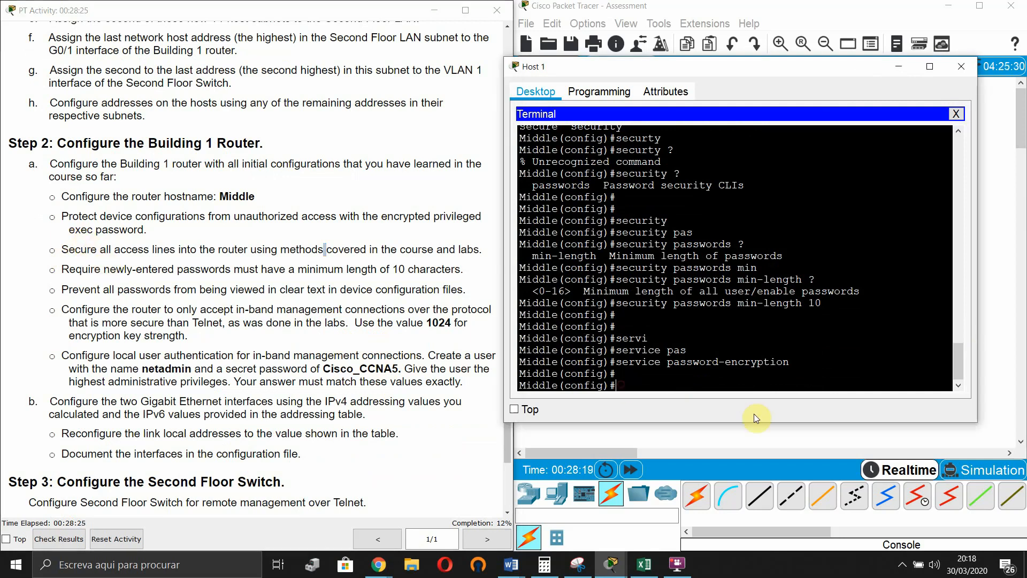
text(login)
key(Tab)
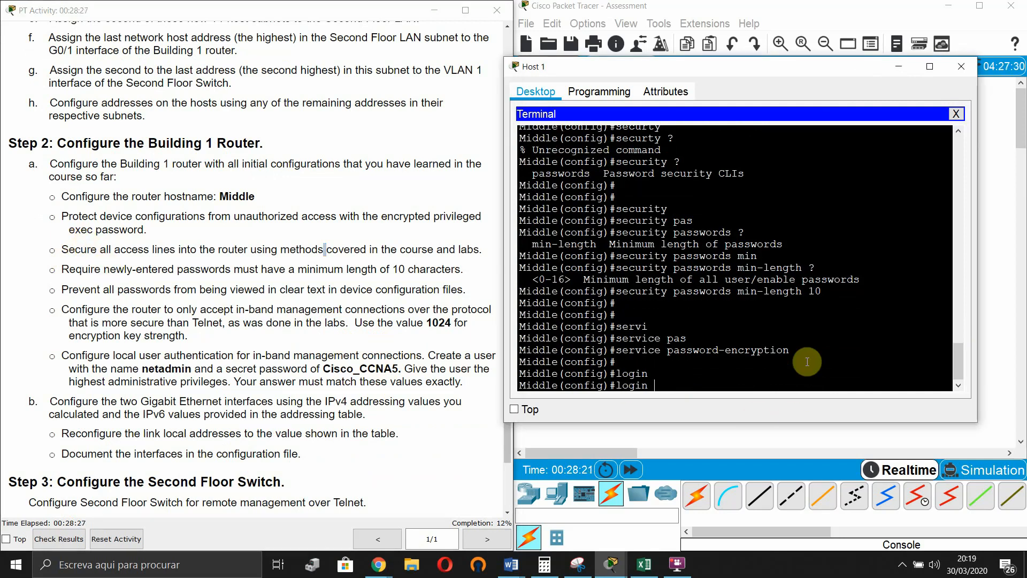
text(?)
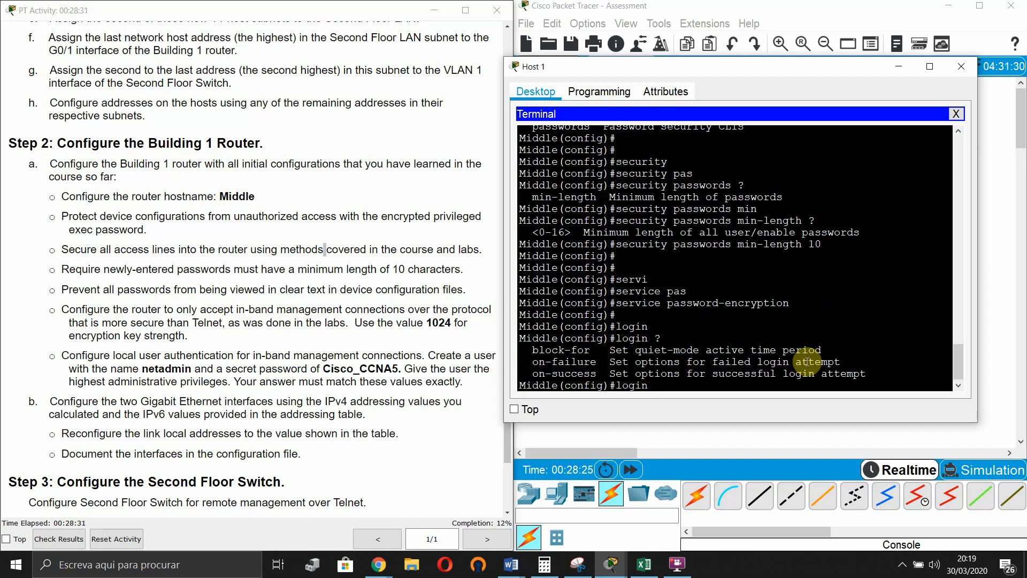
text(blo)
key(Tab)
text(?)
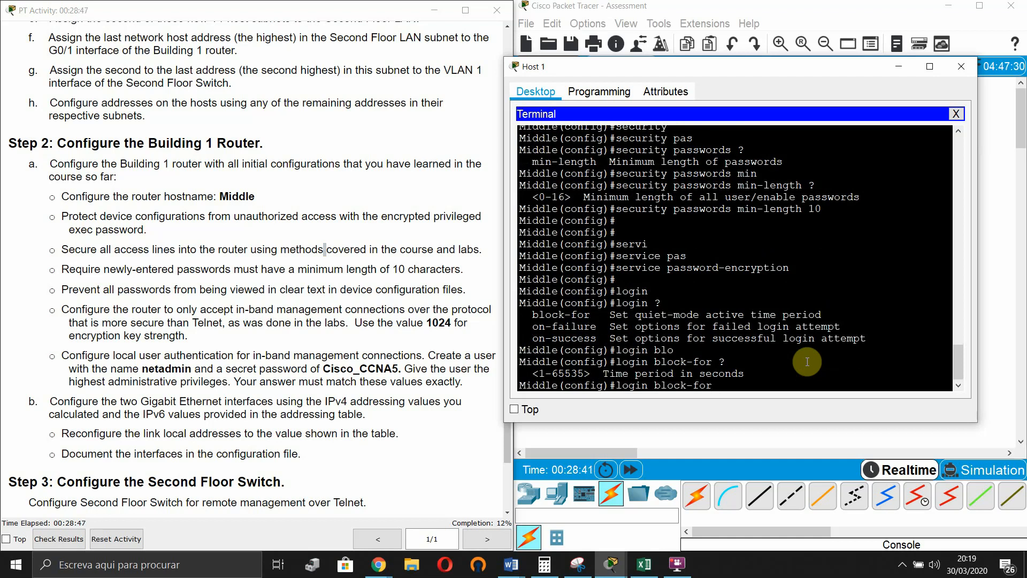
text(5 ?)
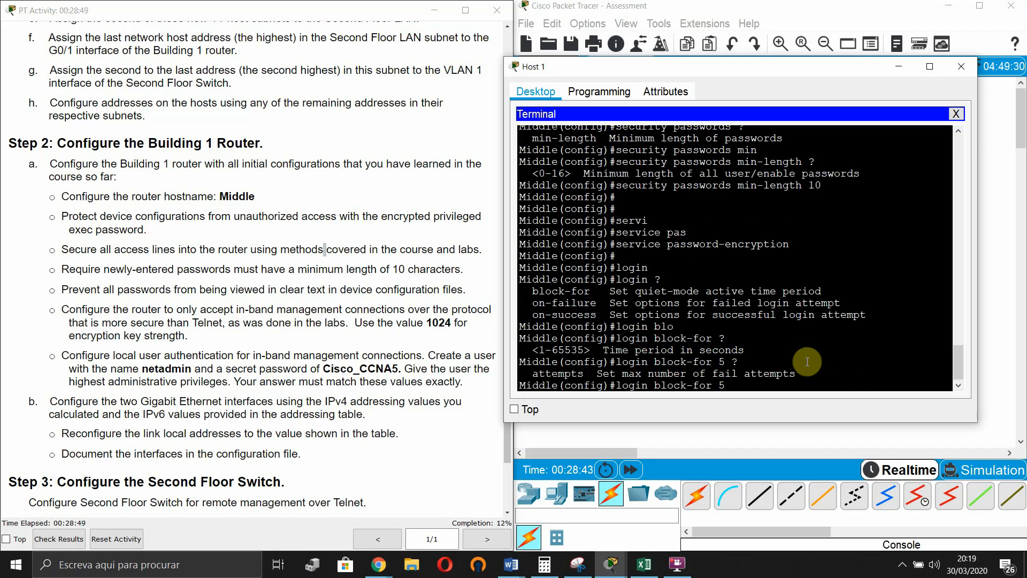
key(Tab)
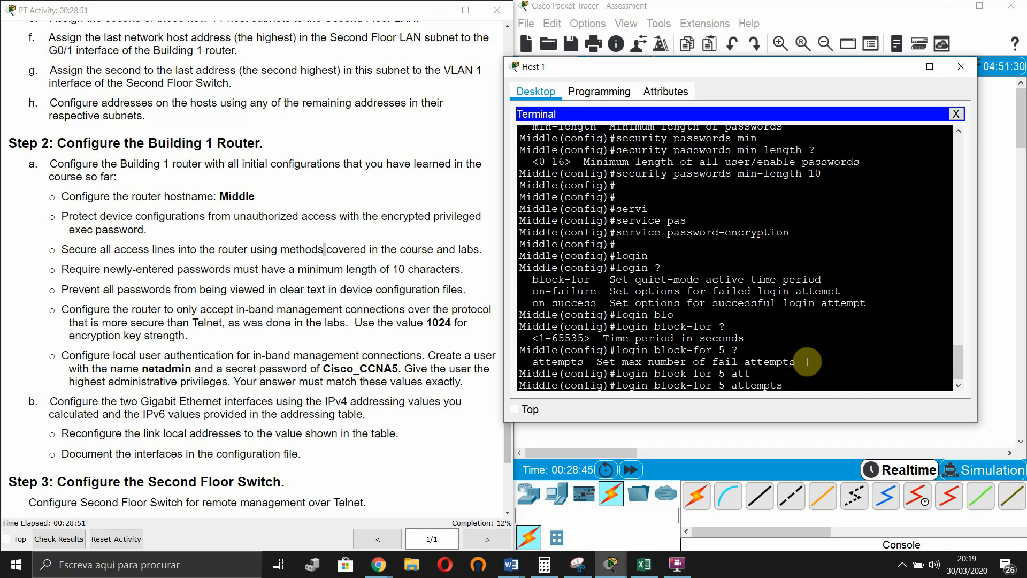
text(3)
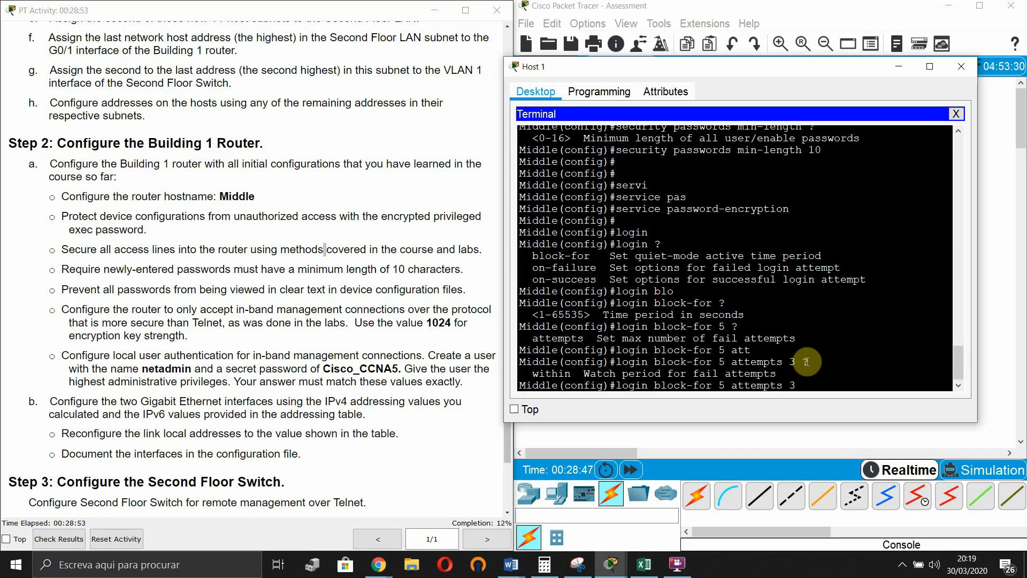
text( ?wi)
key(Tab)
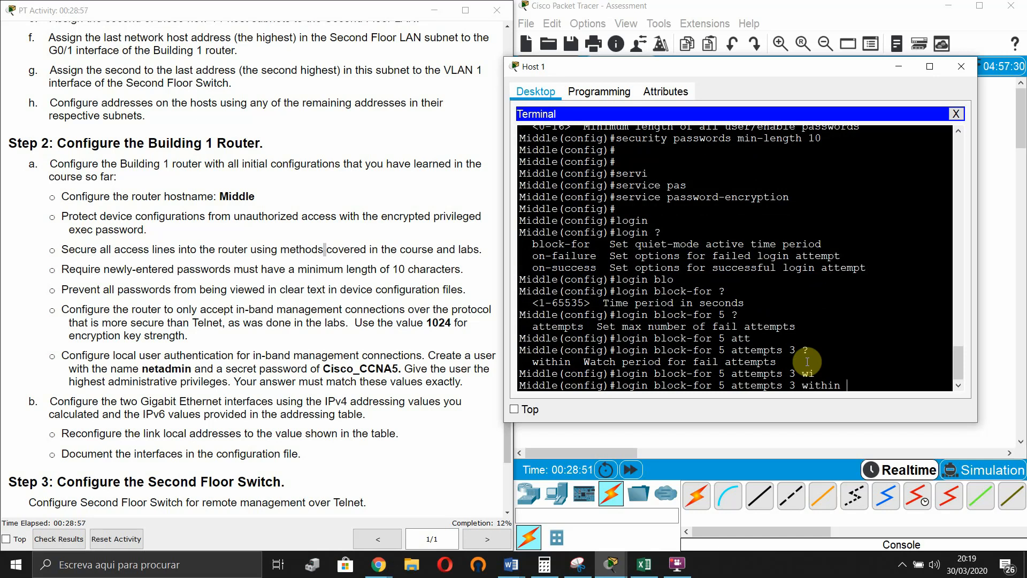
text(45)
key(Return)
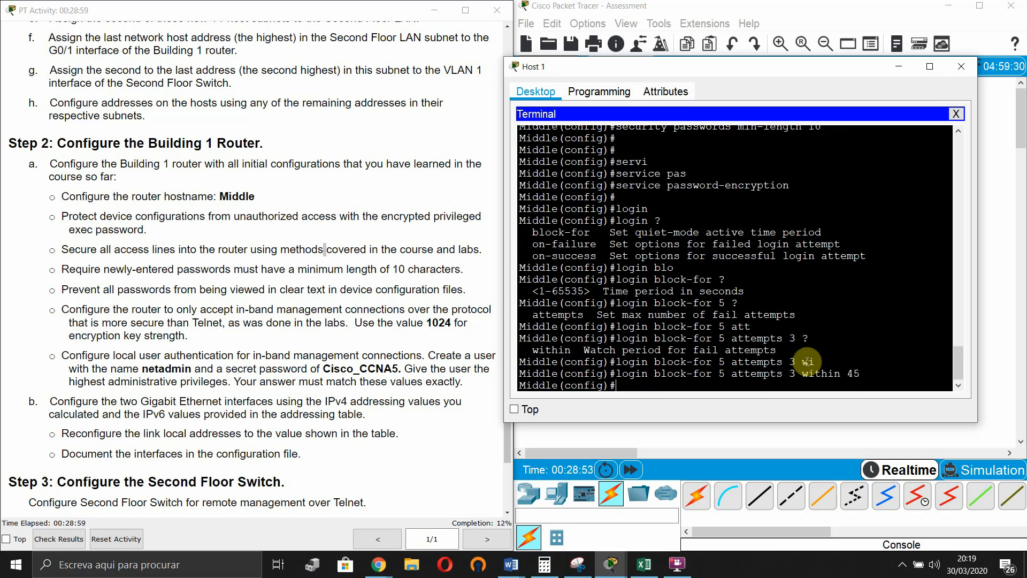
key(Return)
key(Return)
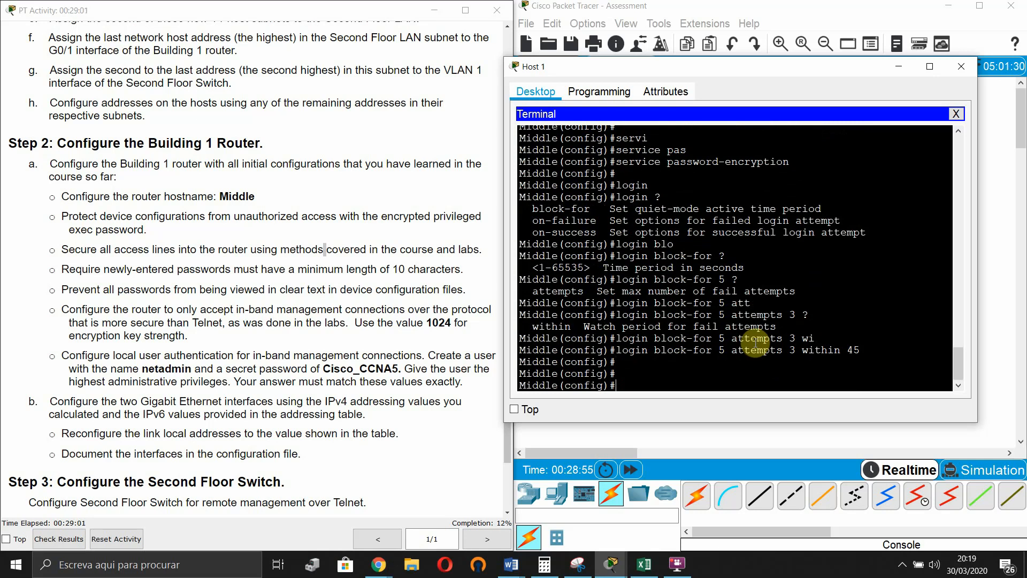
click(272, 358)
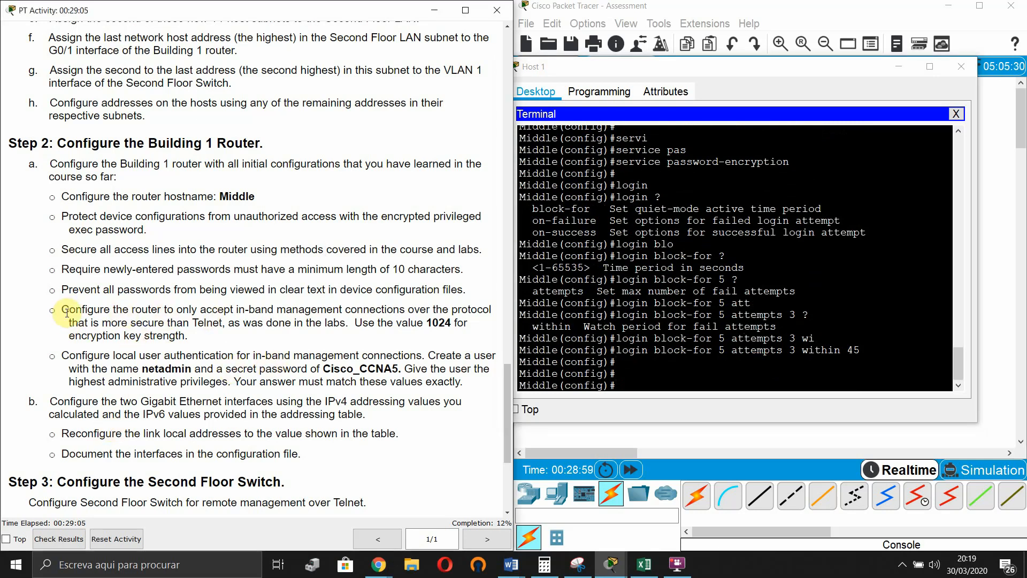
drag(67, 312, 215, 304)
click(204, 321)
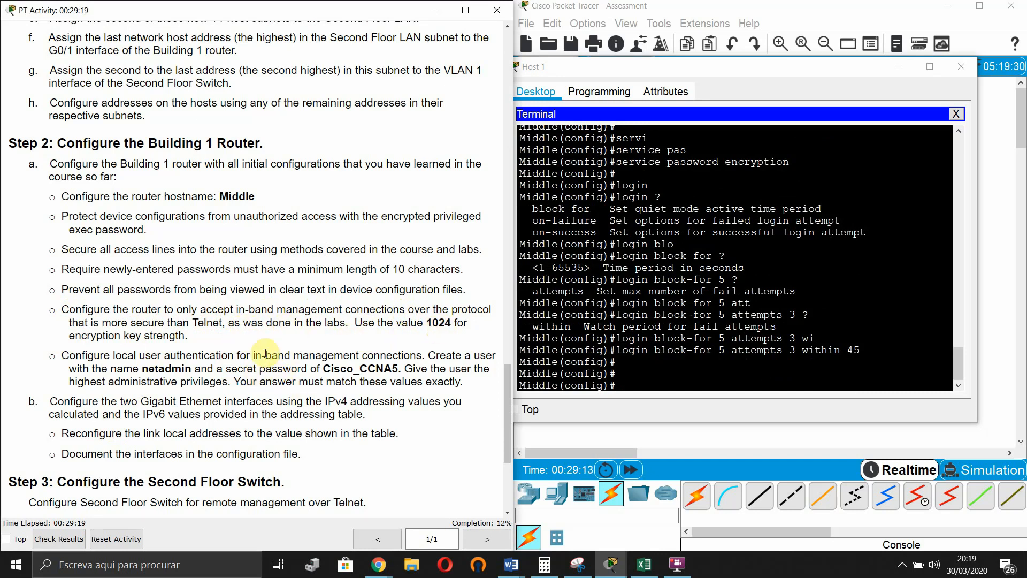
- Enter line configuration for VTY lines 0 through 15
click(751, 341)
key(Return)
key(Return)
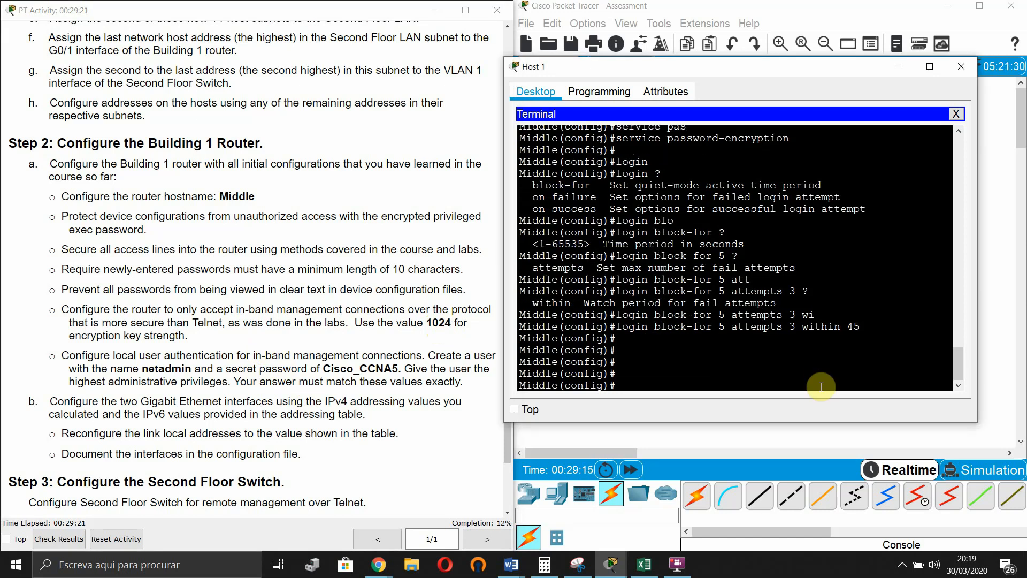
text(lin)
key(Tab)
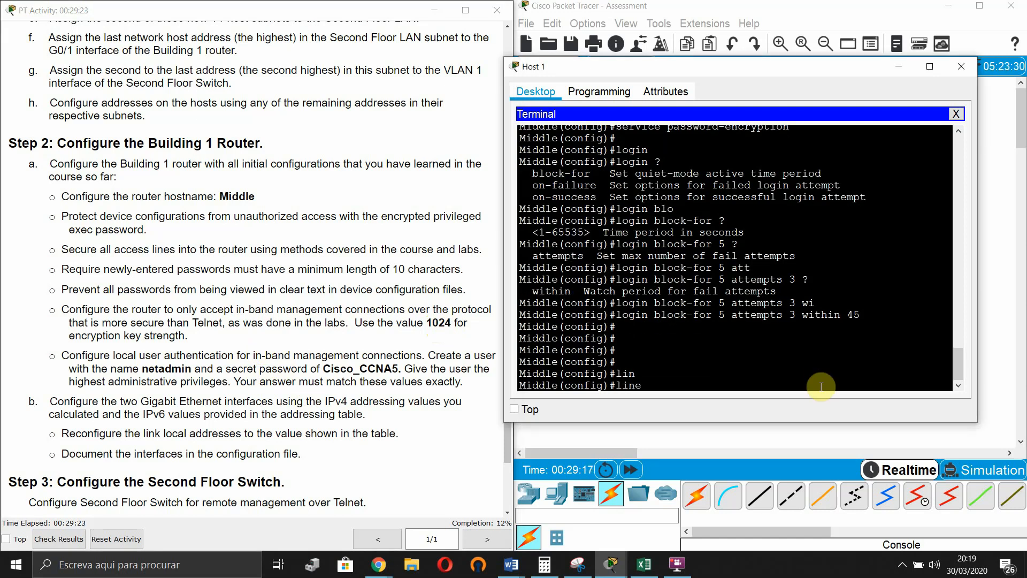
text(vt)
key(Tab)
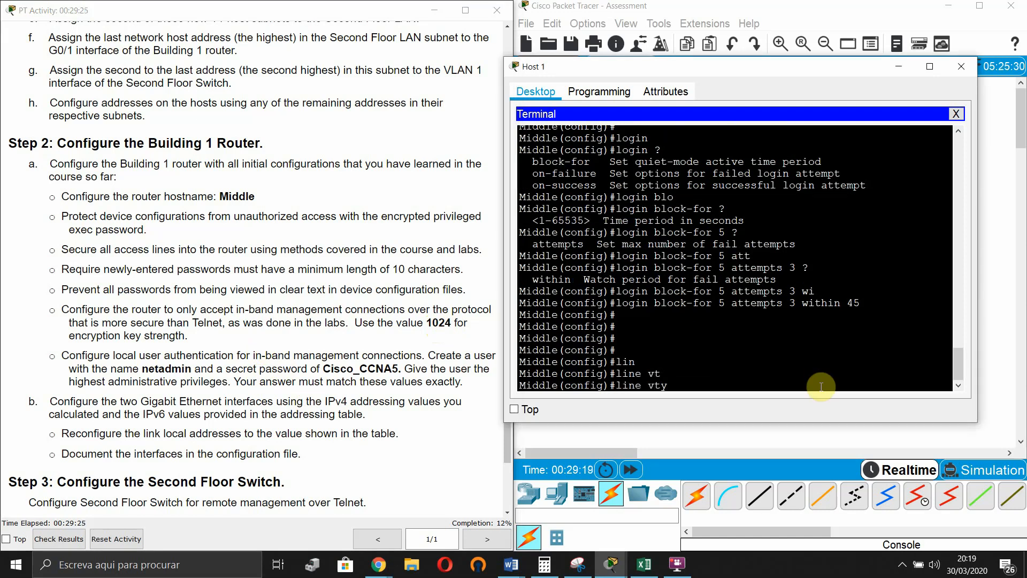
text(0 15)
key(Return)
- Allow only SSH with transport input ssh, then exit line configuration
text(tra)
key(Tab)
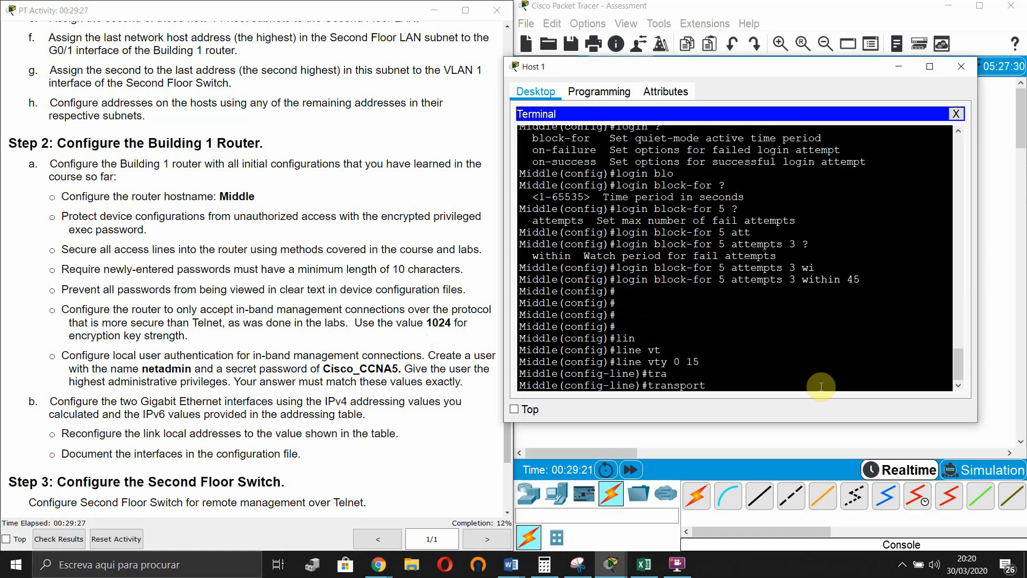
text(in)
key(Tab)
text(ssh)
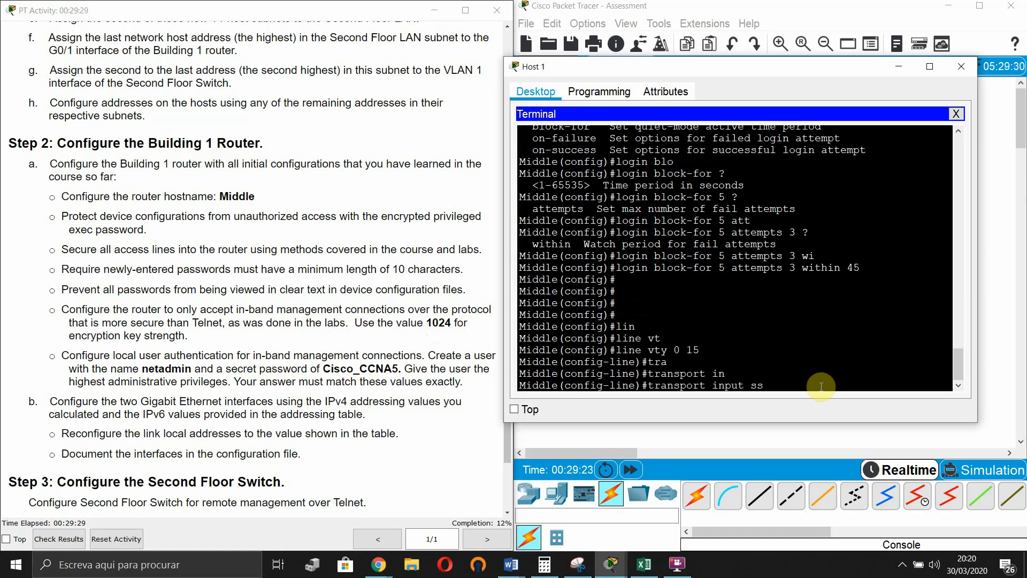
key(Tab)
key(Return)
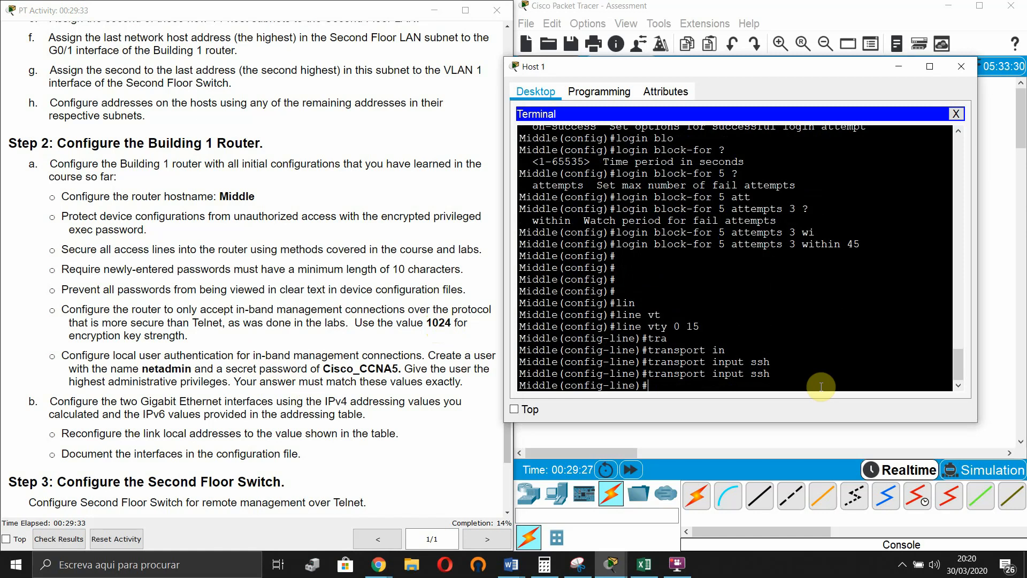
text(exi)
key(Tab)
key(Return)
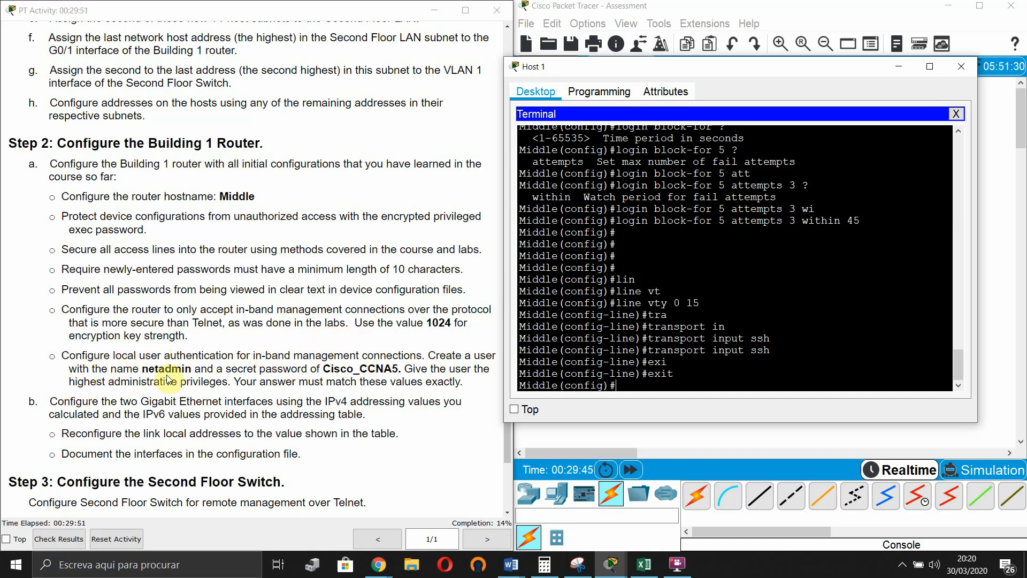
- Create local user netadmin with privilege 15, pasting the required secret copied from the instructions
text(user)
key(Tab)
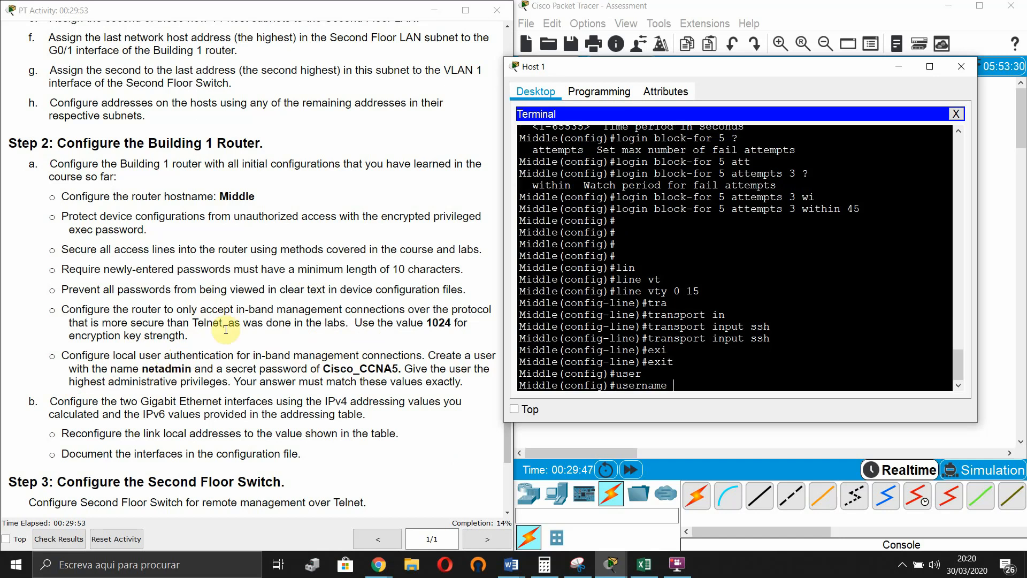
text(netadmin)
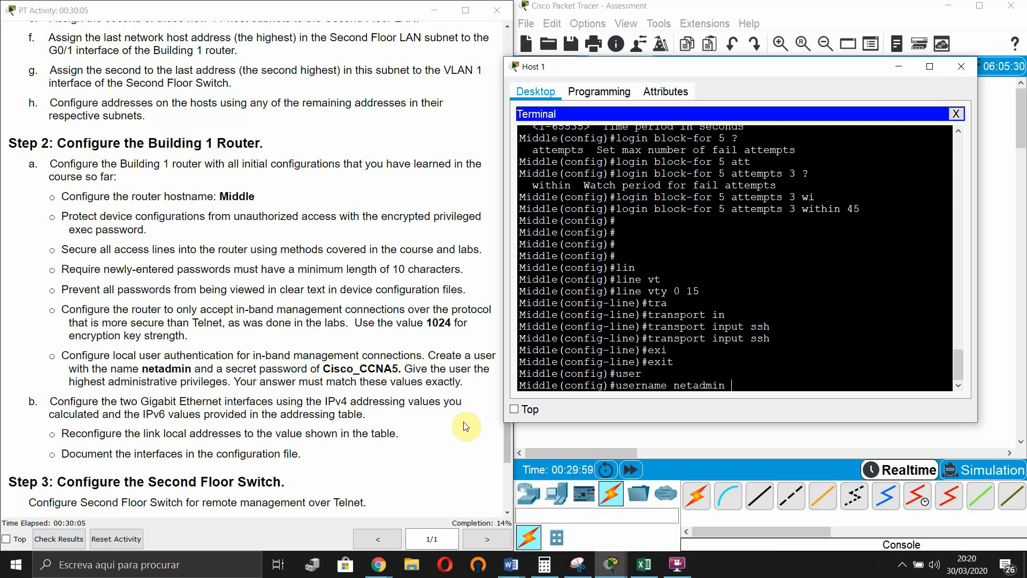
drag(321, 368, 390, 366)
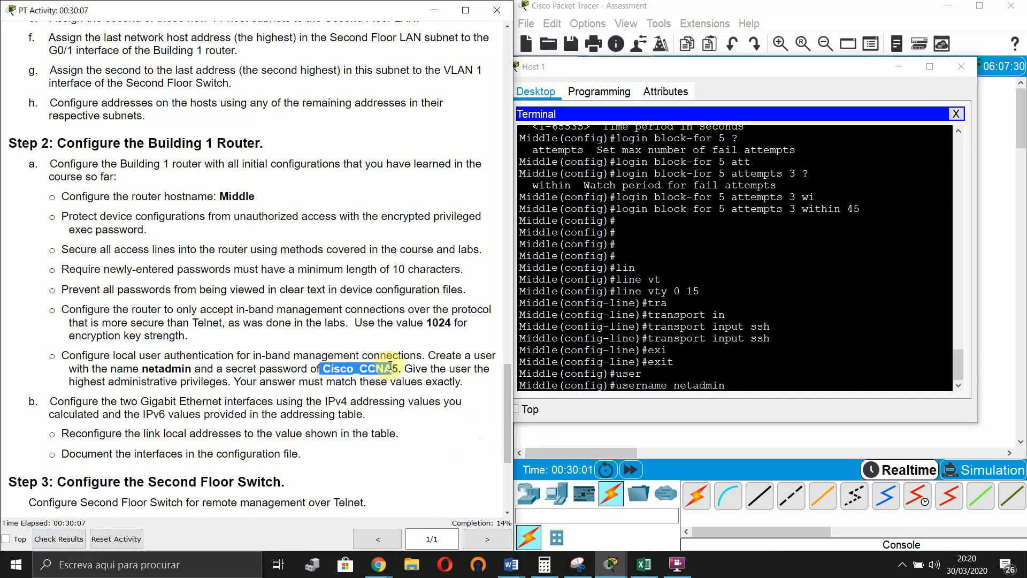
drag(323, 369, 396, 368)
key(ctrl+c)
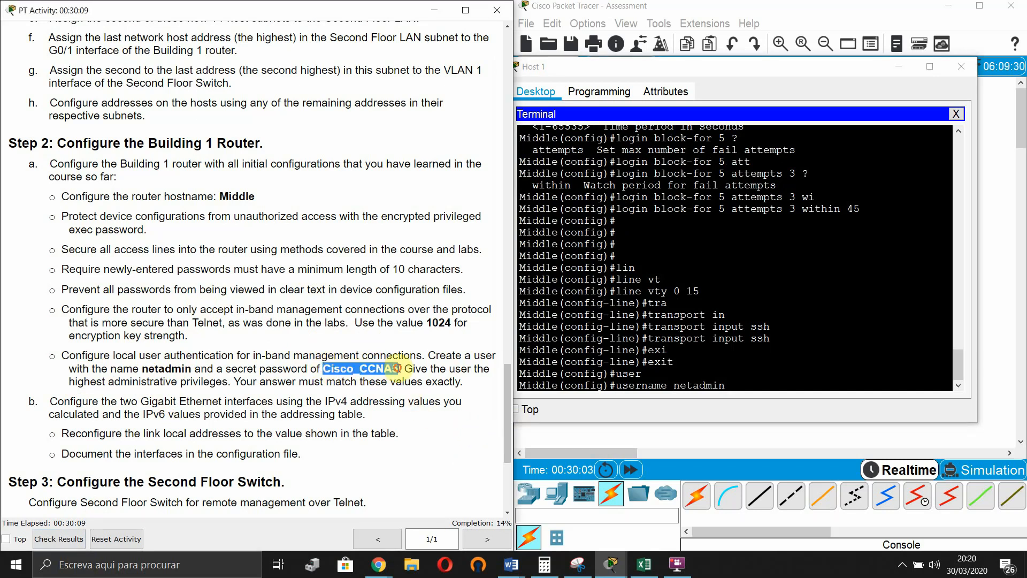
click(711, 390)
text(?)
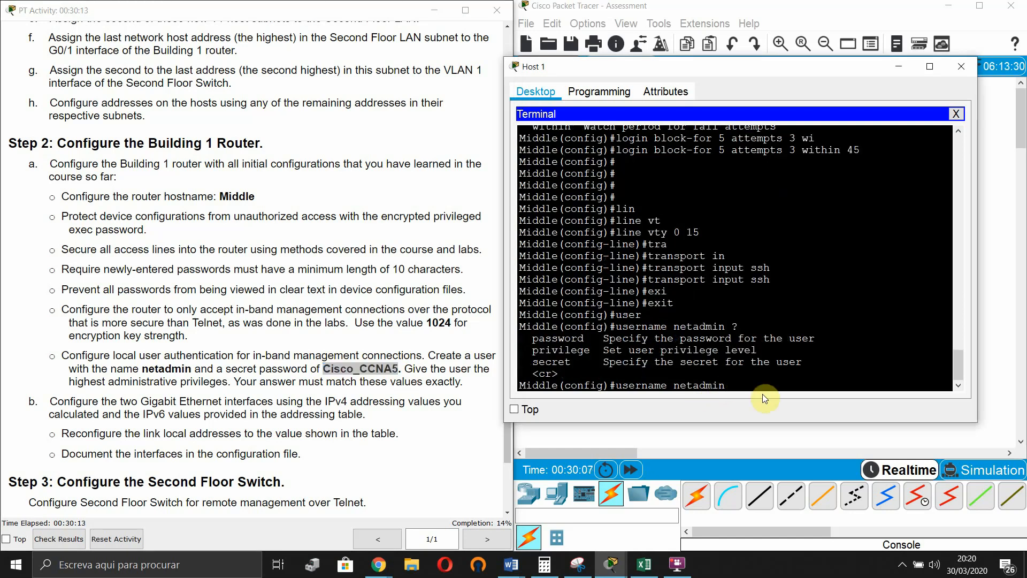
text(pri)
key(Tab)
text(?15 sec)
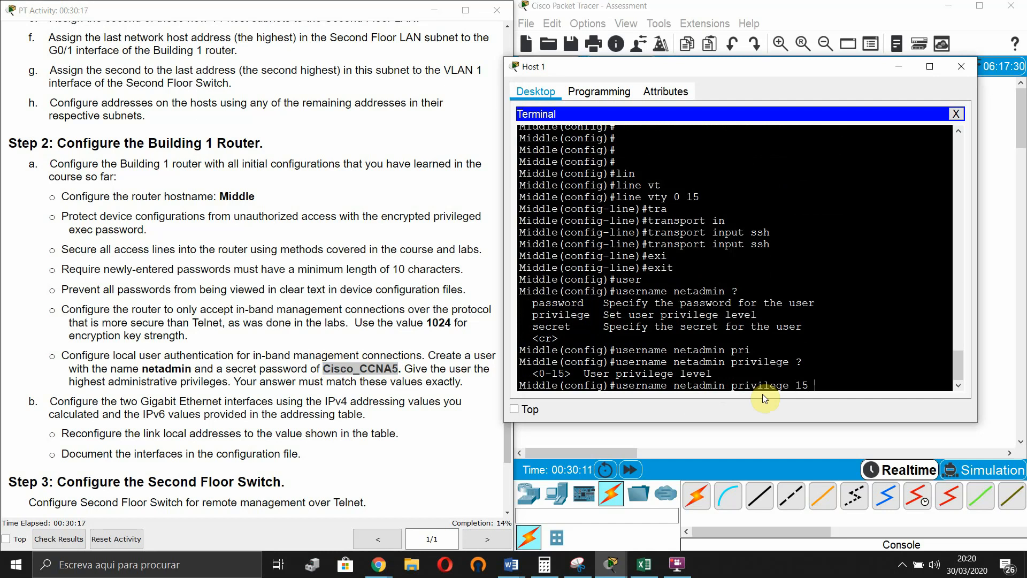
key(Tab)
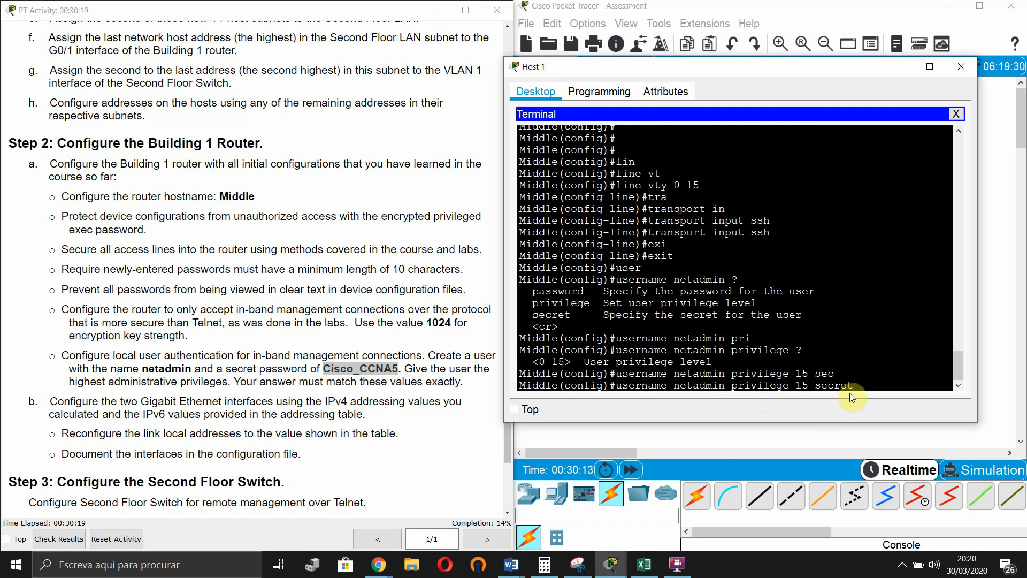
right_click(888, 392)
click(900, 412)
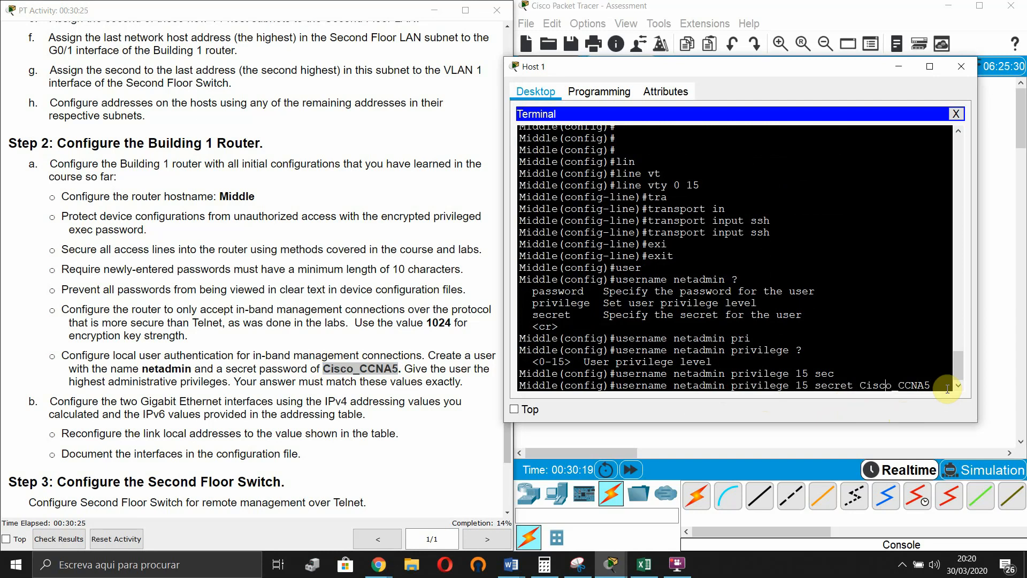
key(Return)
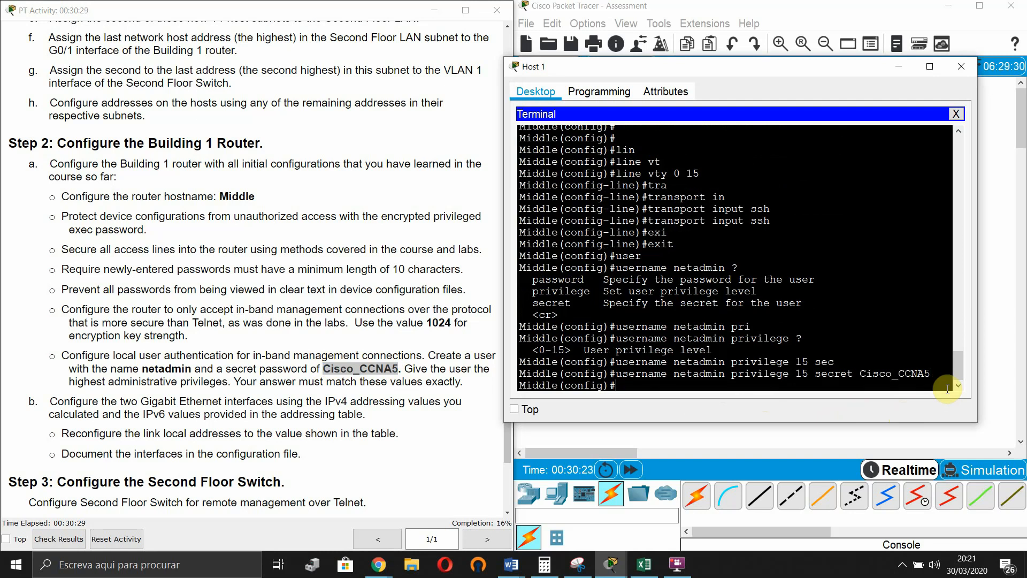
- Set the router's IP domain name to cisco.com
key(Return)
text(ip domain)
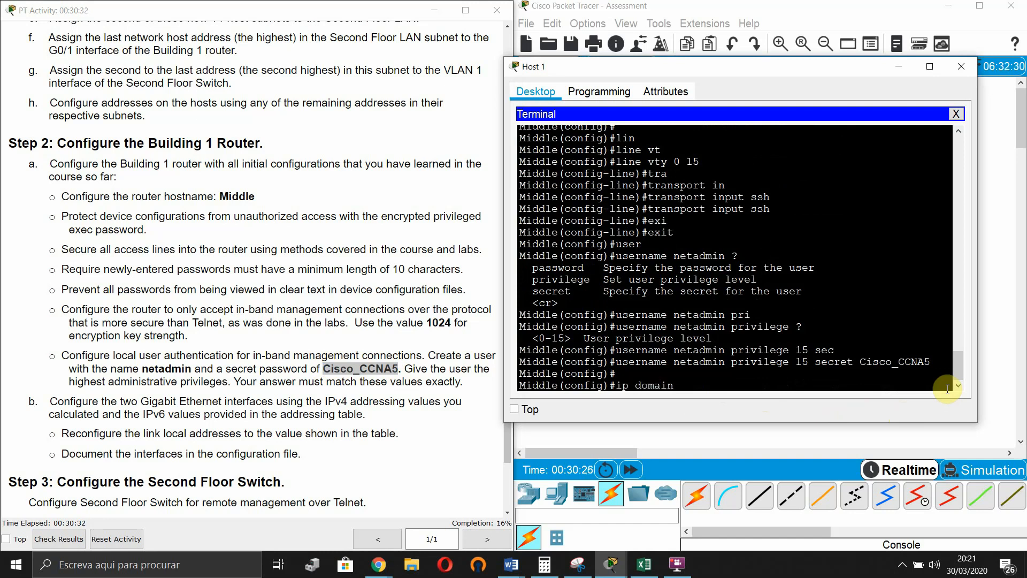
key(Tab)
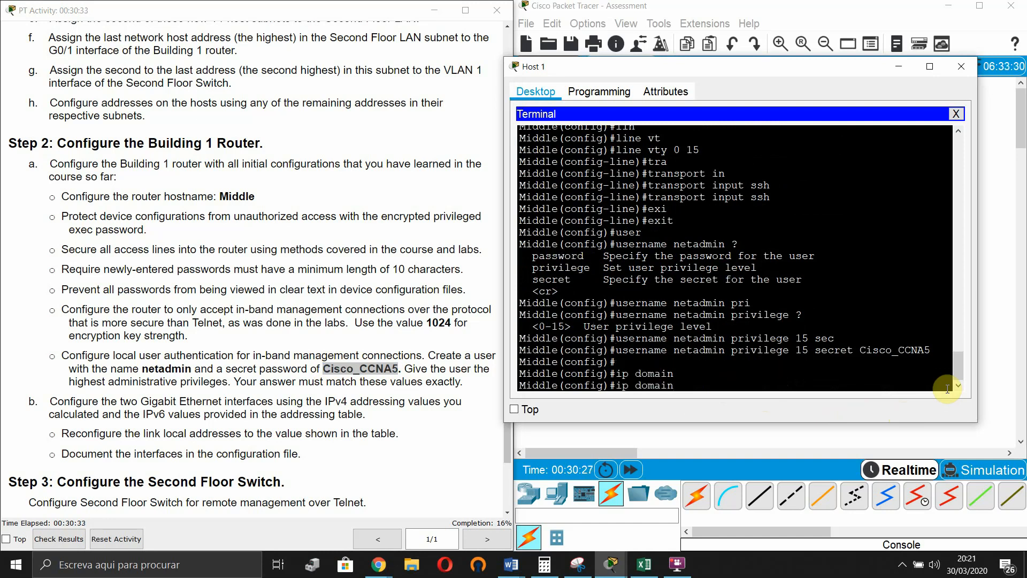
text(-na)
key(Tab)
text(cis)
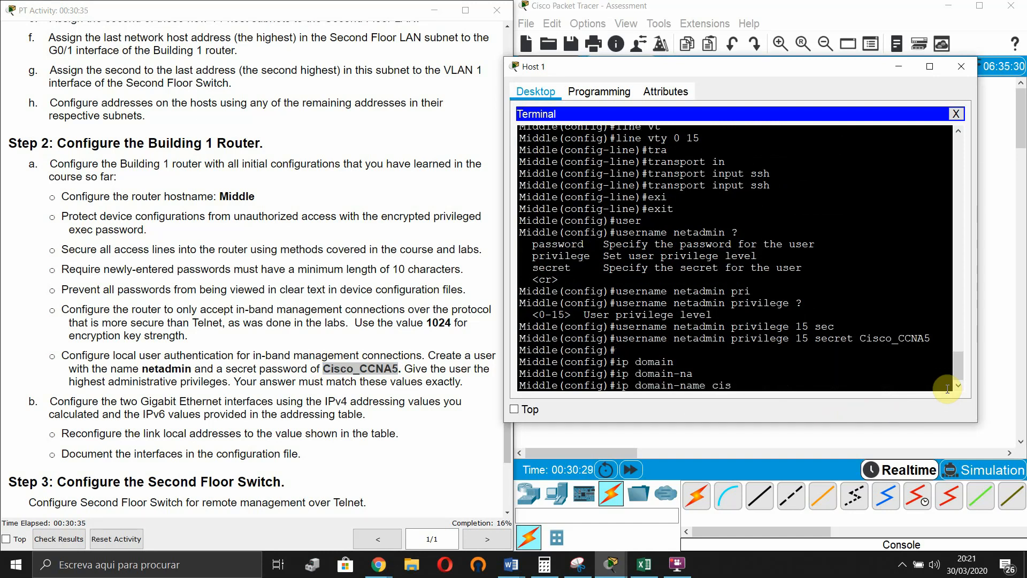
text(co.com)
key(Return)
- Generate RSA keys with crypto key generate rsa using a 1024-bit modulus
text(config)#c)
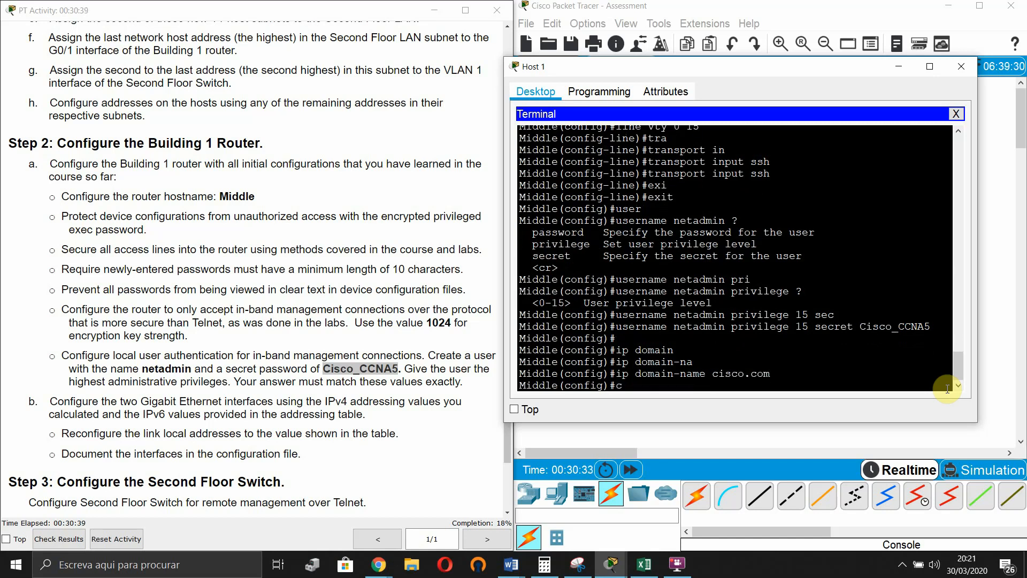
text(ry)
key(Tab)
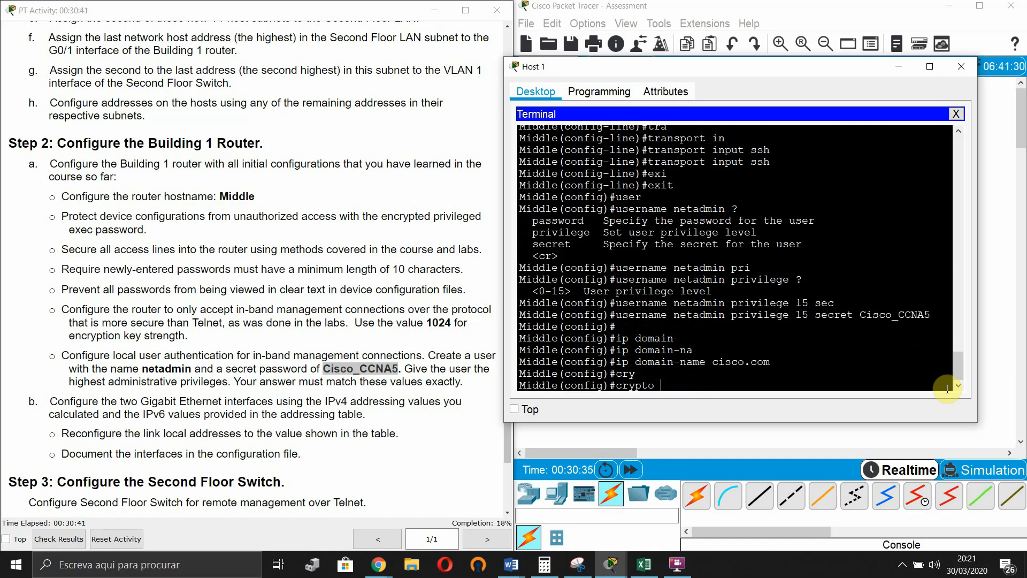
text(ger)
key(Tab)
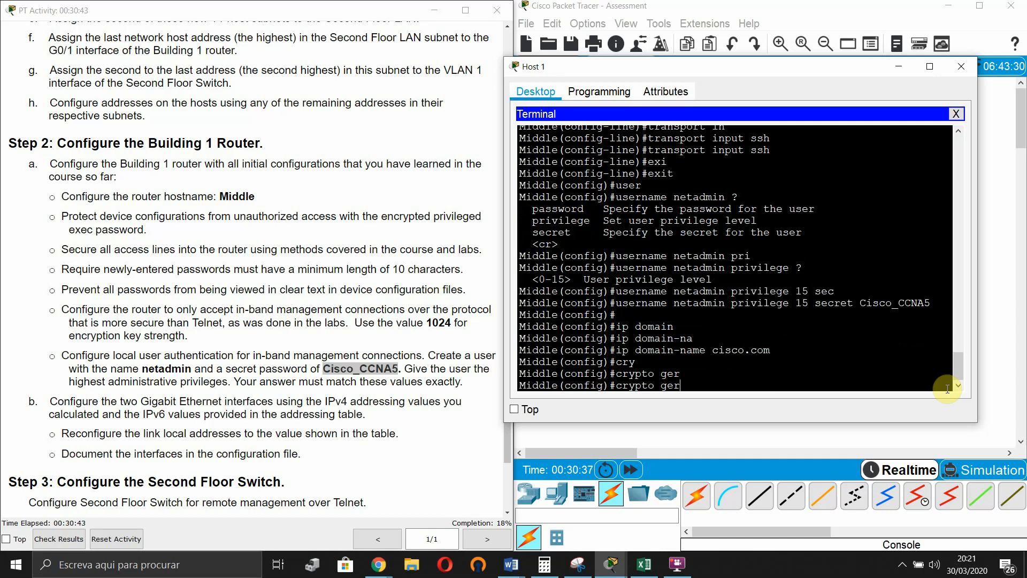
key(BackSpace)
text(ner)
key(Tab)
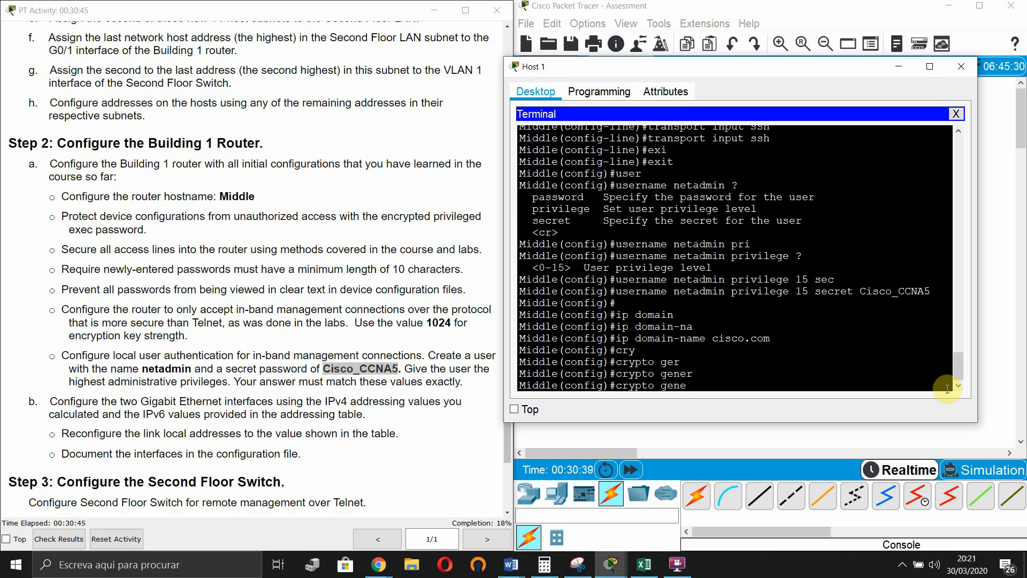
key(BackSpace)
key(BackSpace)
key(BackSpace)
key(BackSpace)
text(key)
key(Tab)
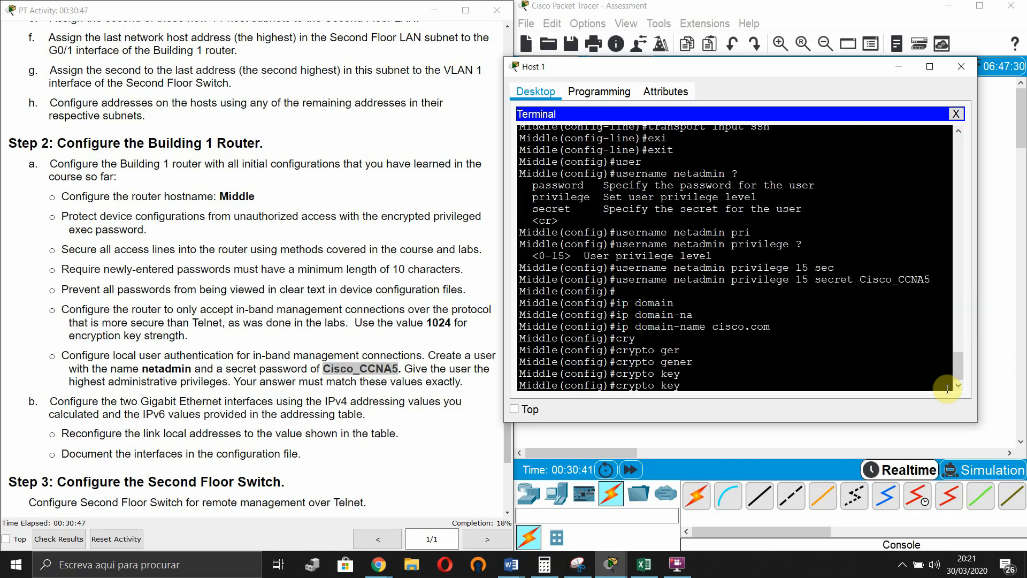
text(gene)
key(Tab)
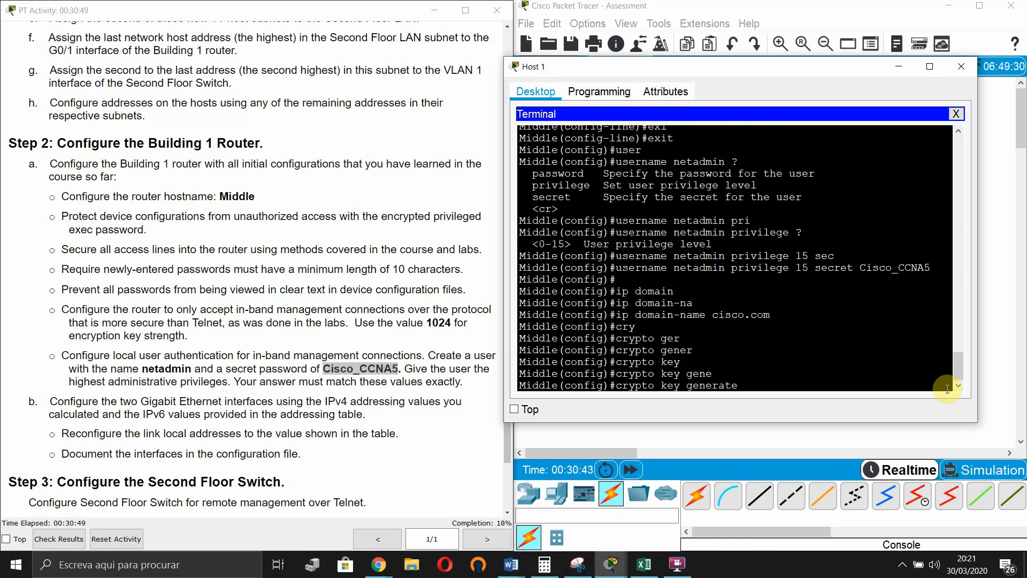
text(rs)
key(Tab)
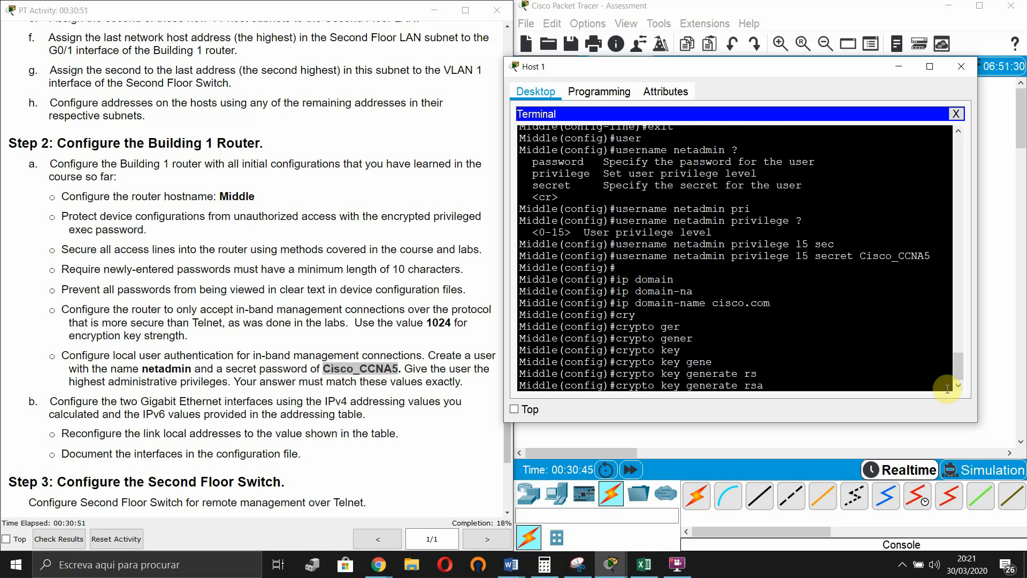
key(Return)
text(1)
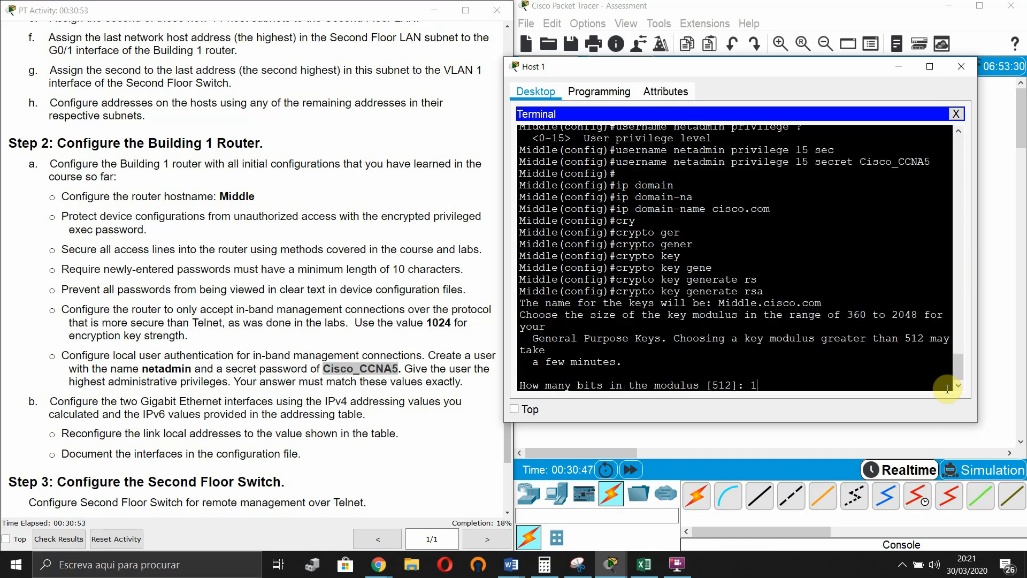
text(024)
key(Return)
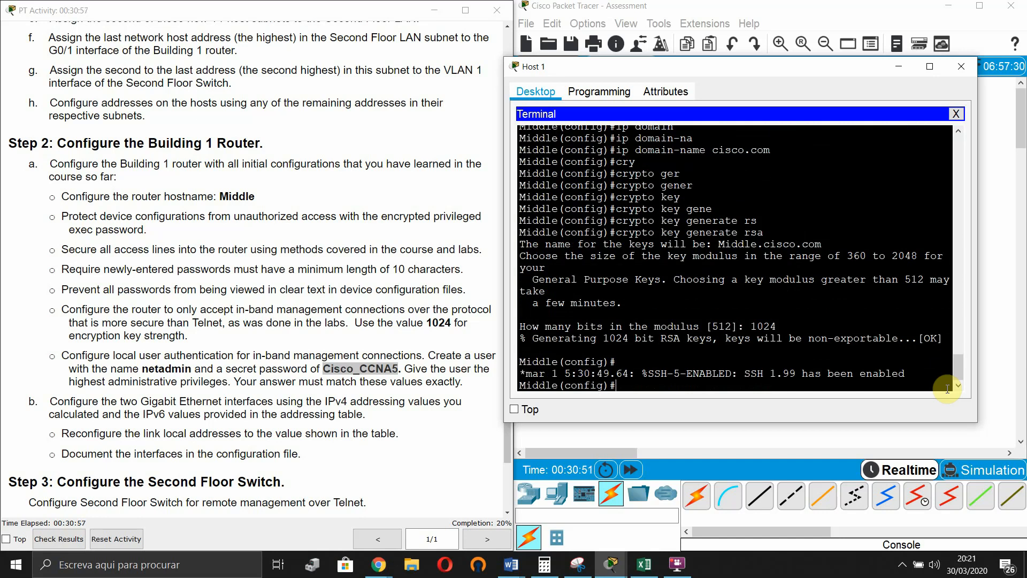
key(Return)
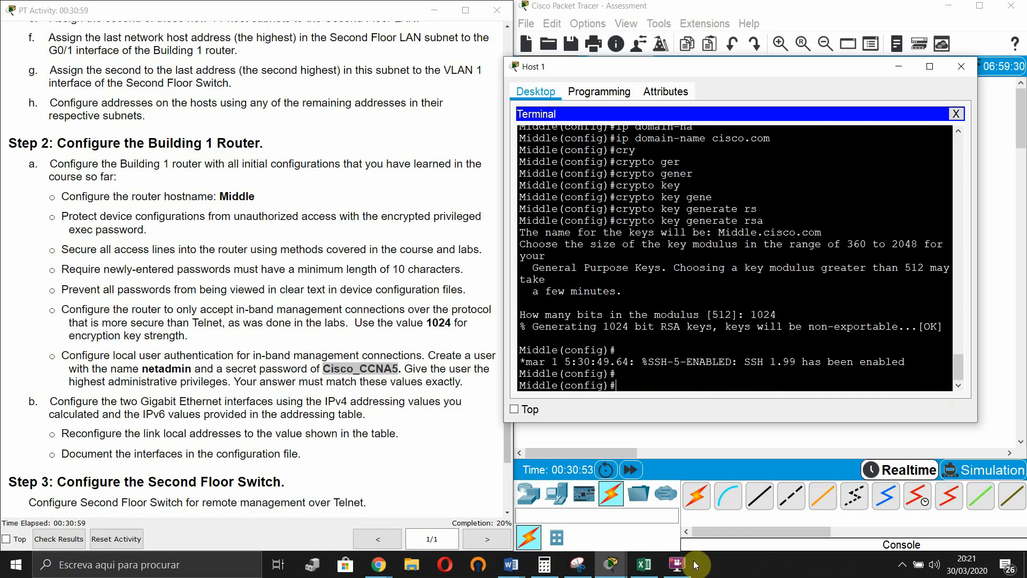
scroll(178, 346, down, 1)
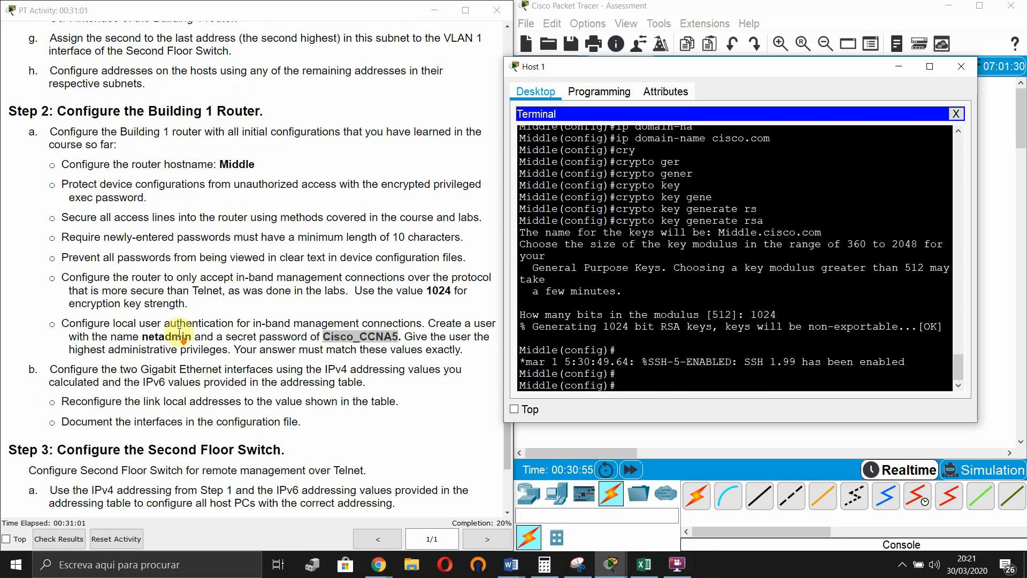
scroll(176, 374, down, 1)
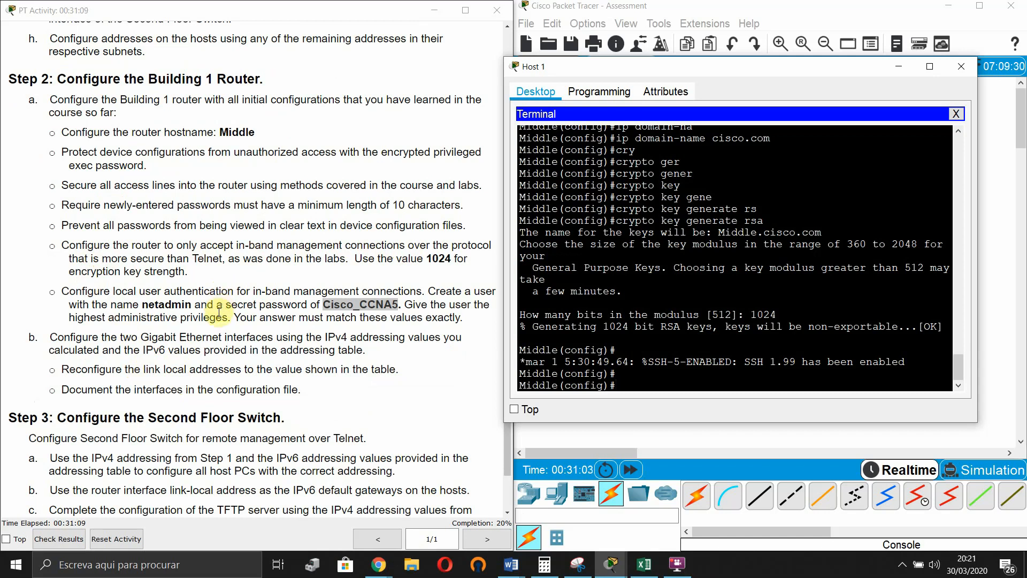
scroll(185, 364, down, 1)
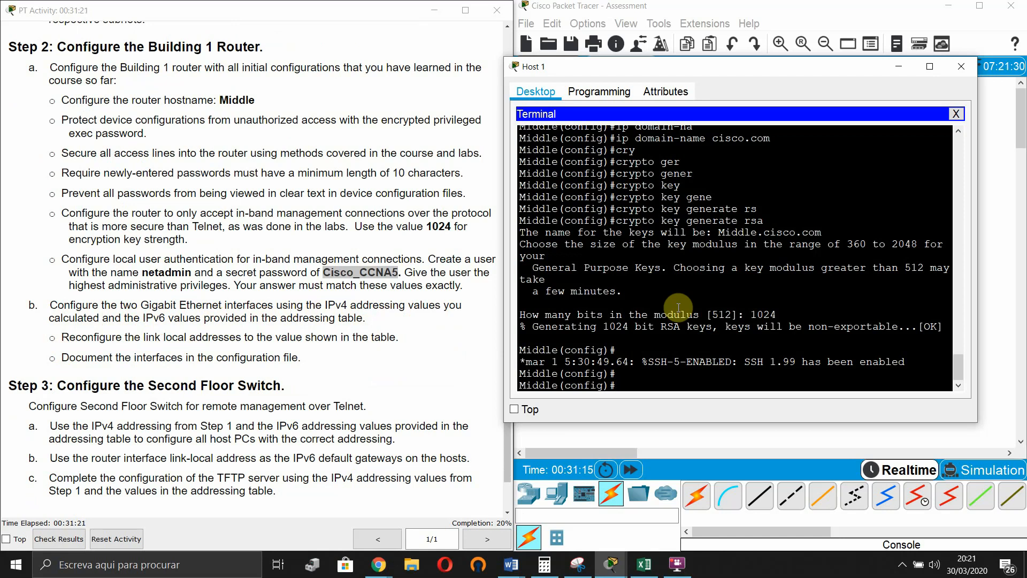
- Enter configuration of interface GigabitEthernet0/0
key(Return)
key(Return)
text(lin)
key(Tab)
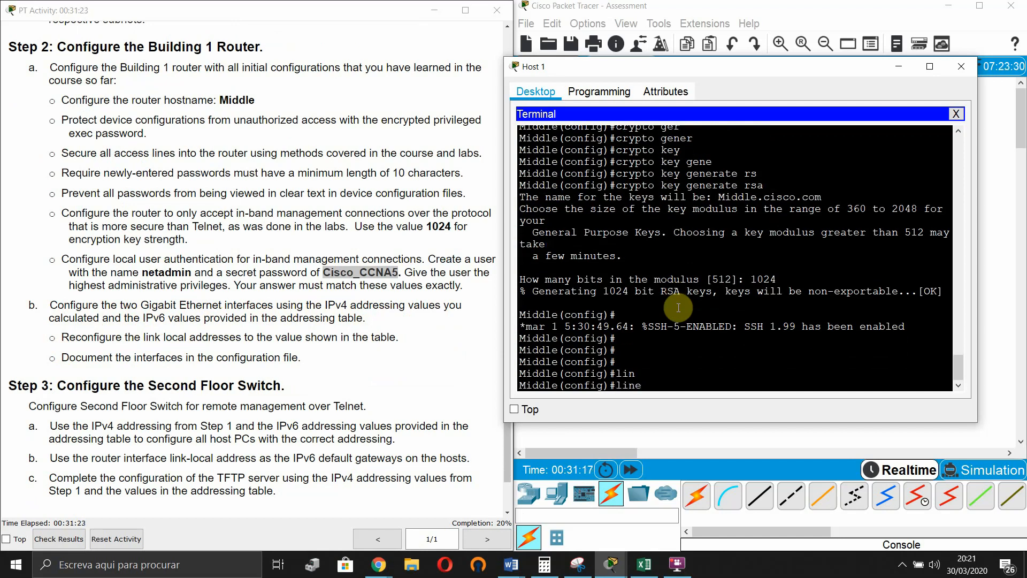
key(BackSpace)
key(BackSpace)
key(BackSpace)
key(BackSpace)
key(BackSpace)
text(int)
key(Tab)
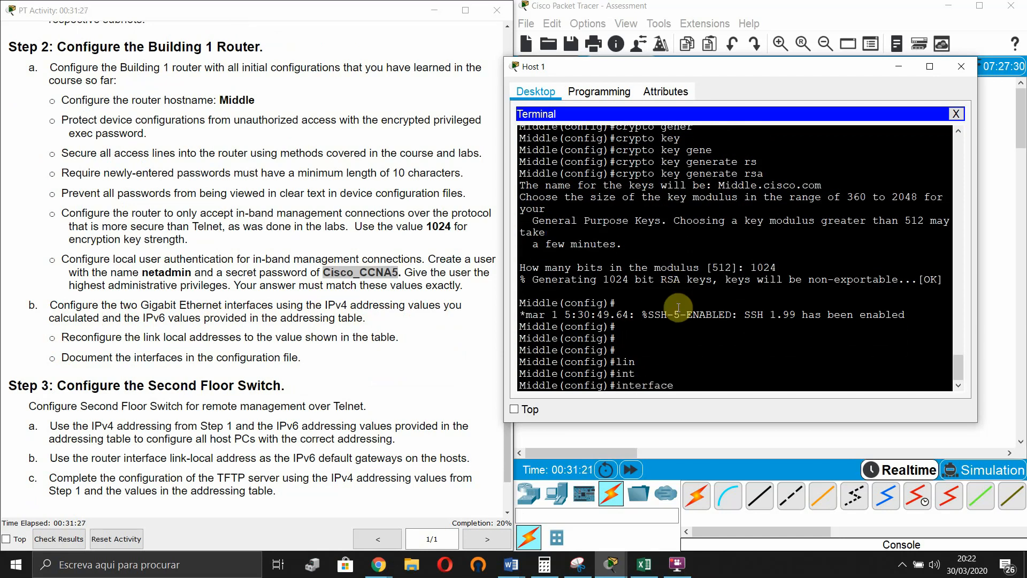
text(gi)
key(Tab)
text(0/0)
key(Return)
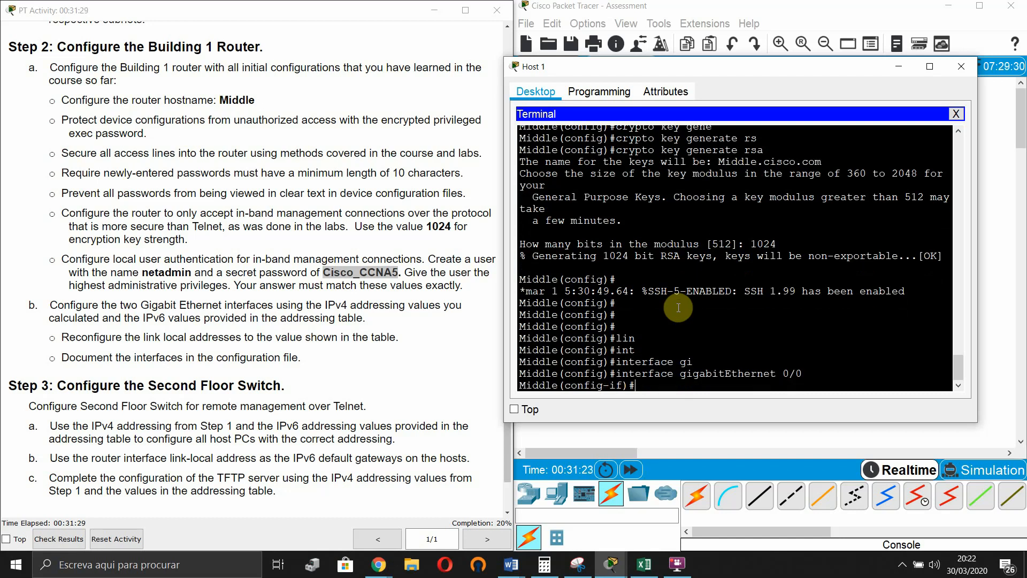
- Assign 192.168.1.126 255.255.255.224 to G0/0, checking the address in the Excel sheet
text(ip add)
key(Tab)
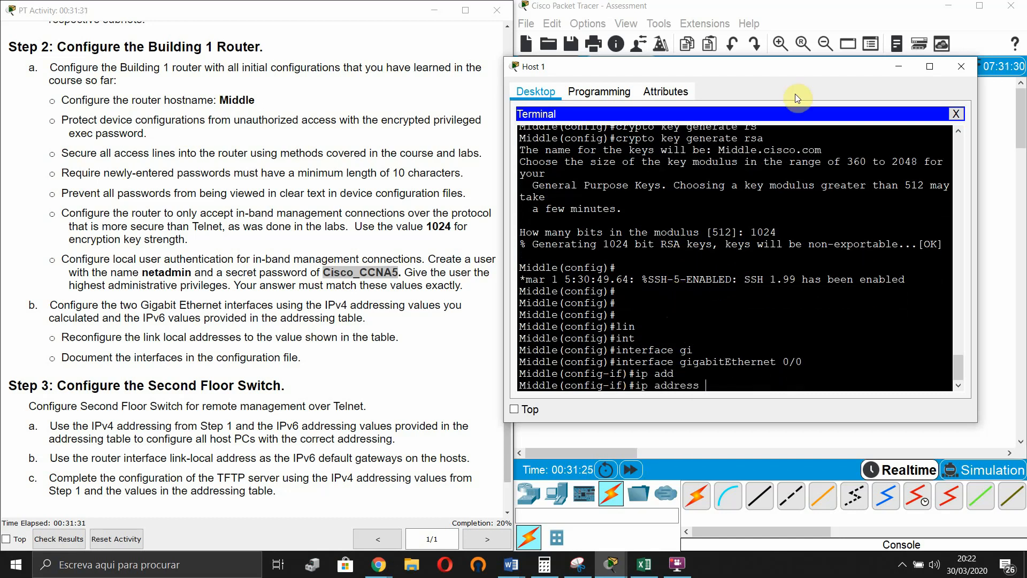
drag(800, 71, 321, 86)
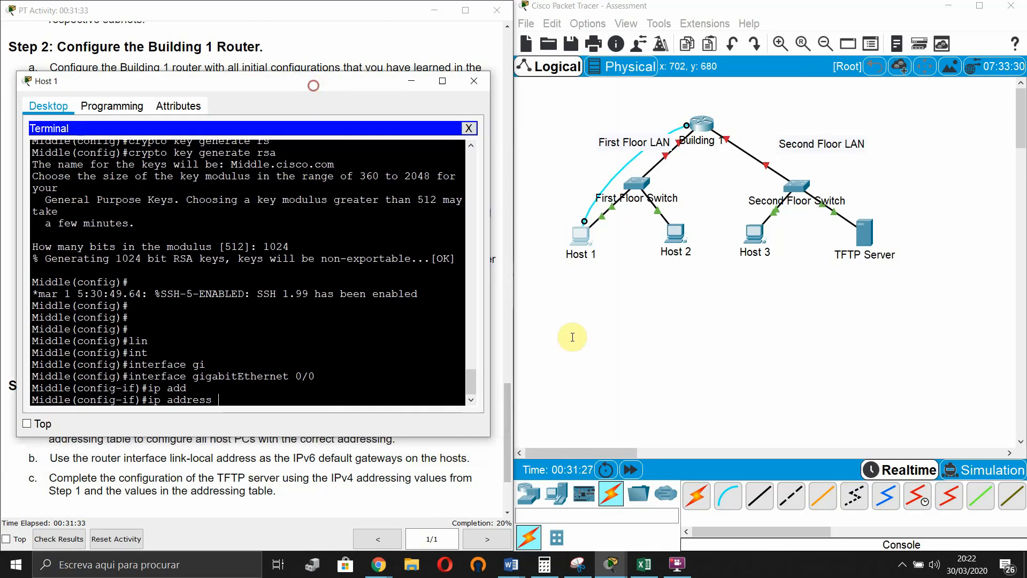
click(644, 563)
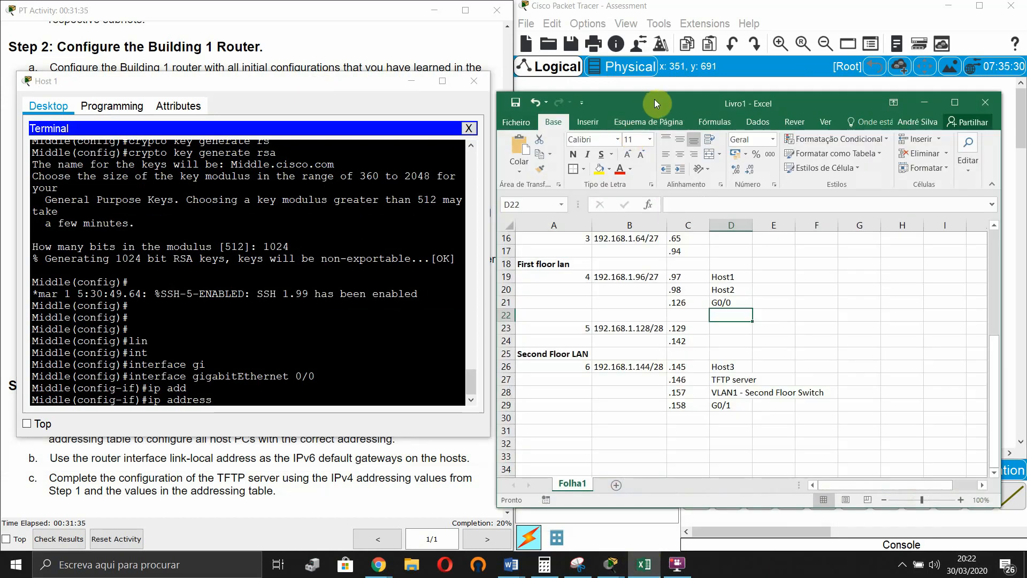
scroll(694, 294, up, 3)
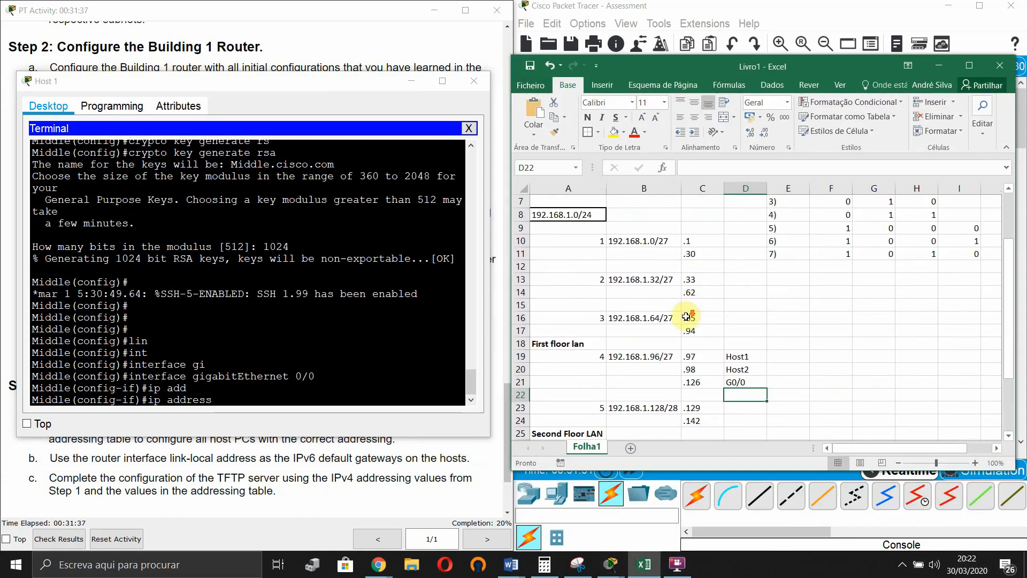
scroll(687, 317, down, 2)
click(293, 401)
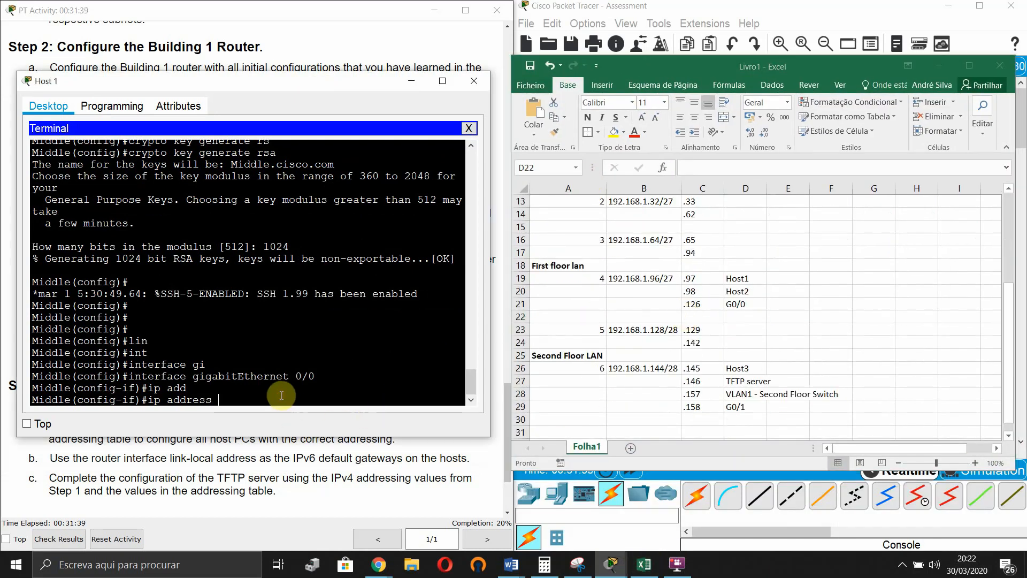
text(192.168.1.126 2)
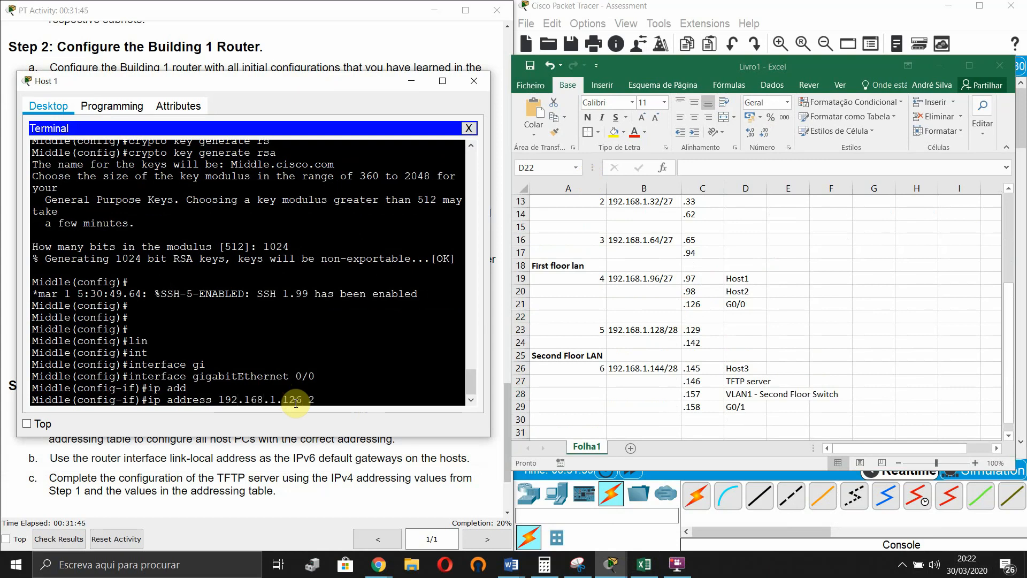
text(55.255.255.224)
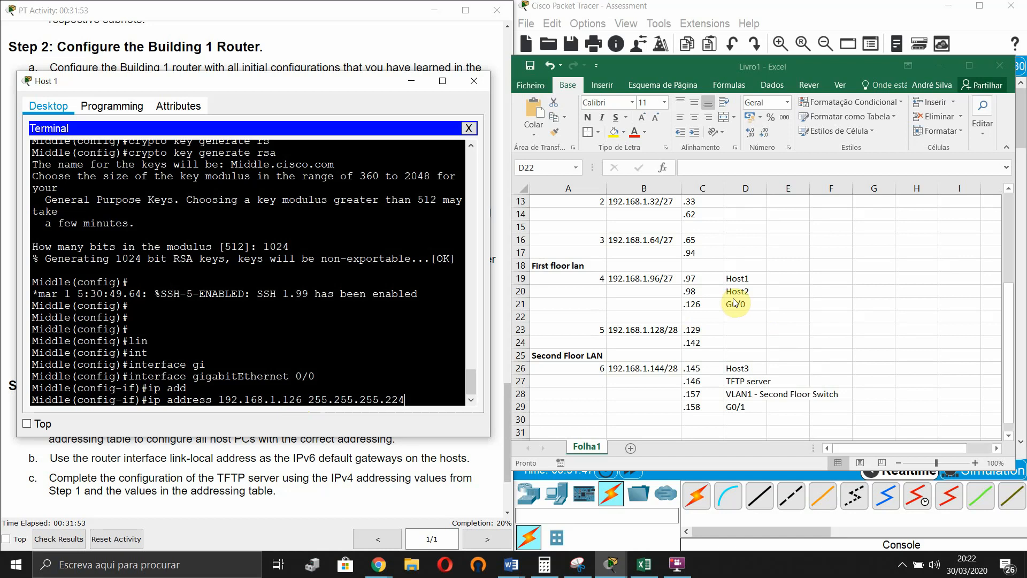
key(Return)
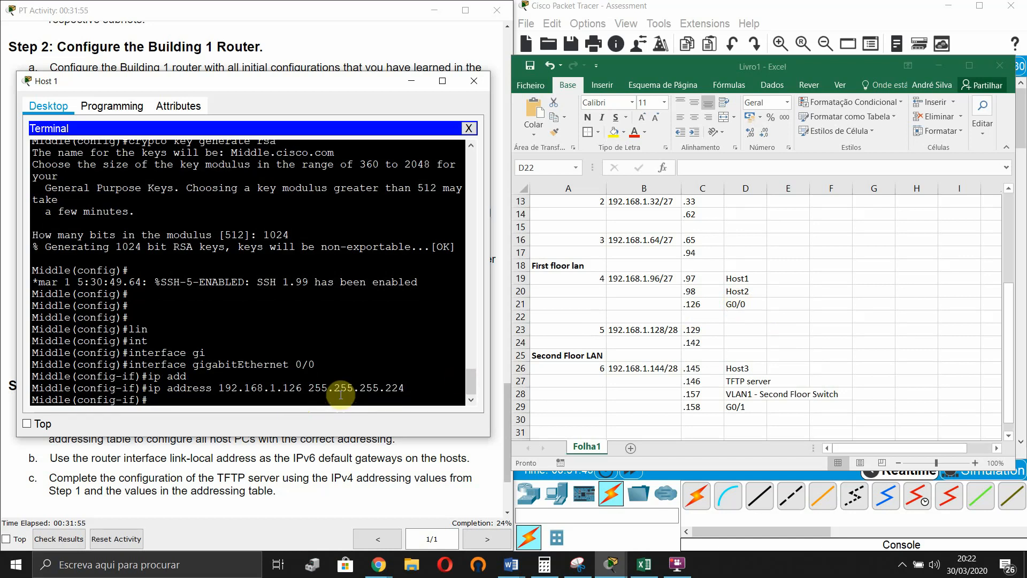
- Bring the interface up with no shutdown and begin an ipv6 address command
text(no shu)
key(Tab)
key(Return)
key(Return)
key(Return)
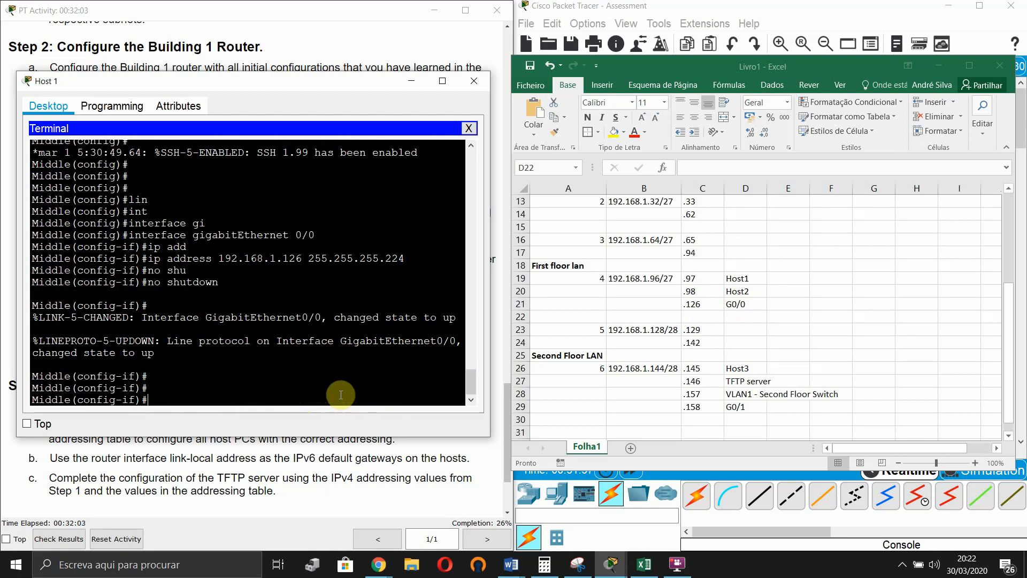
text(ipv6 add)
key(Tab)
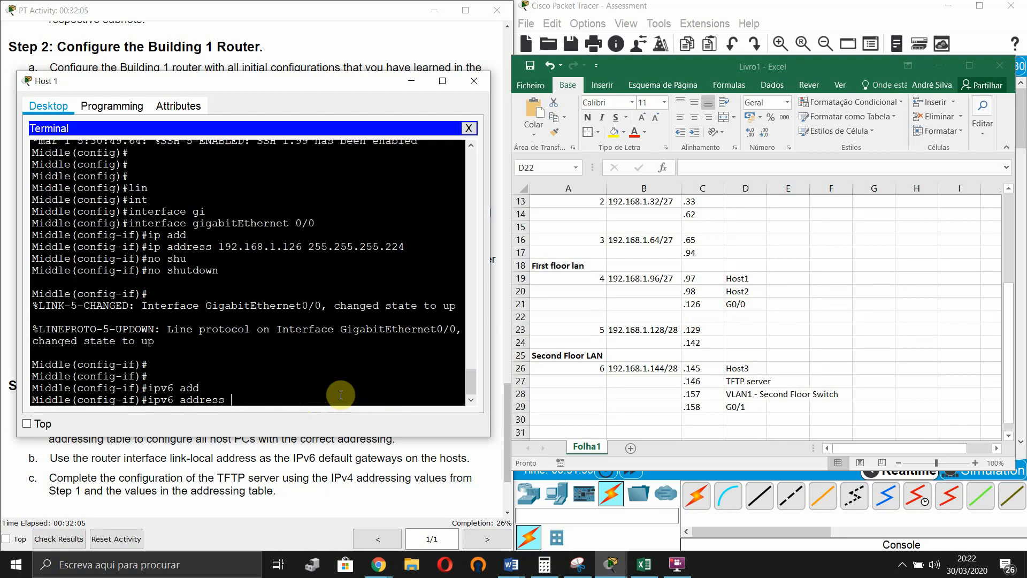
- Give G0/0 the IPv6 address 2001:db8:acad:a::1/64, copied from the addressing table
drag(307, 81, 820, 78)
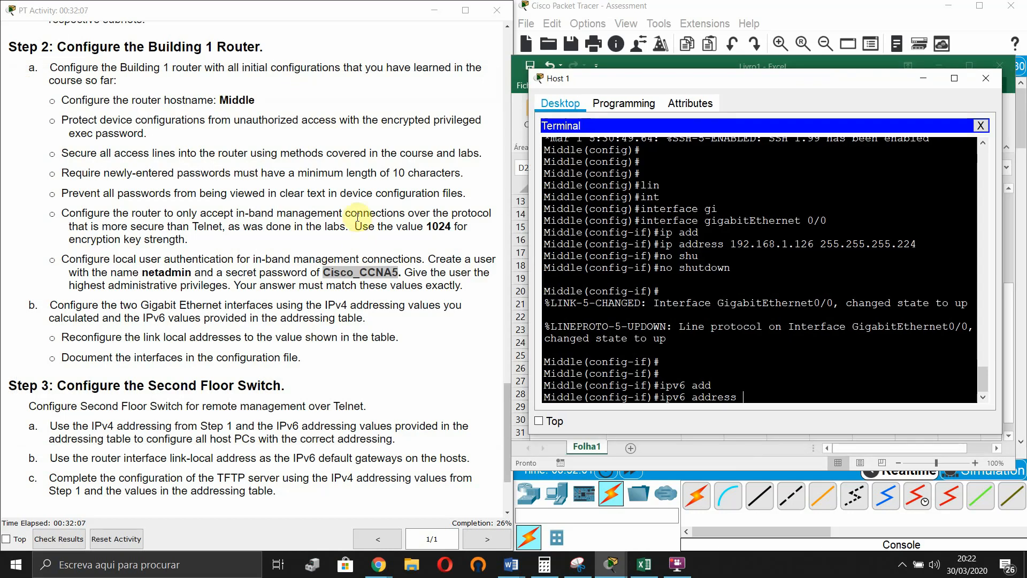
scroll(294, 362, up, 10)
scroll(295, 363, up, 3)
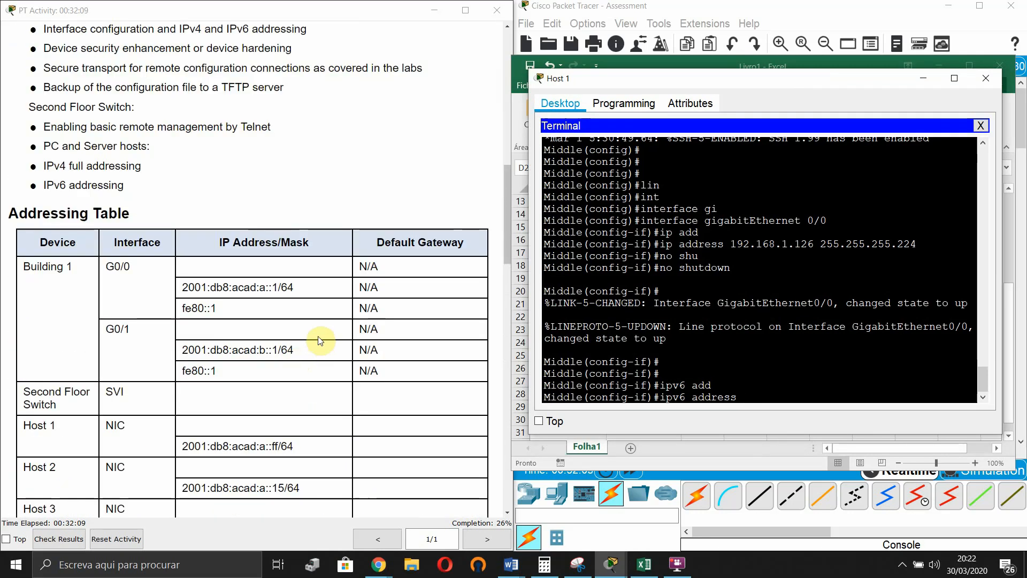
drag(297, 293, 184, 288)
key(ctrl+c)
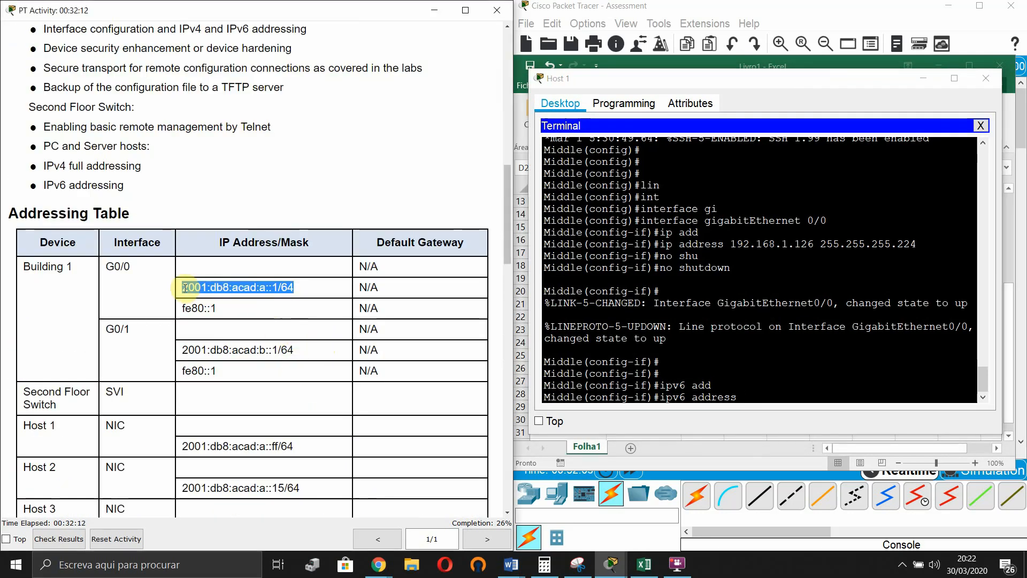
click(768, 410)
right_click(782, 415)
click(784, 416)
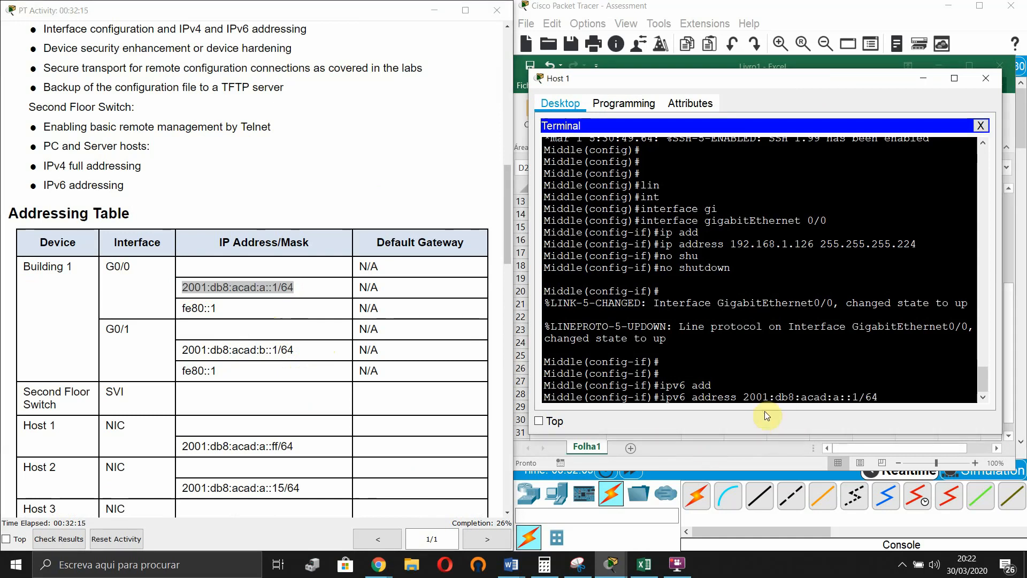
key(Return)
- Add the link-local address fe80::1 to G0/0
text(i)
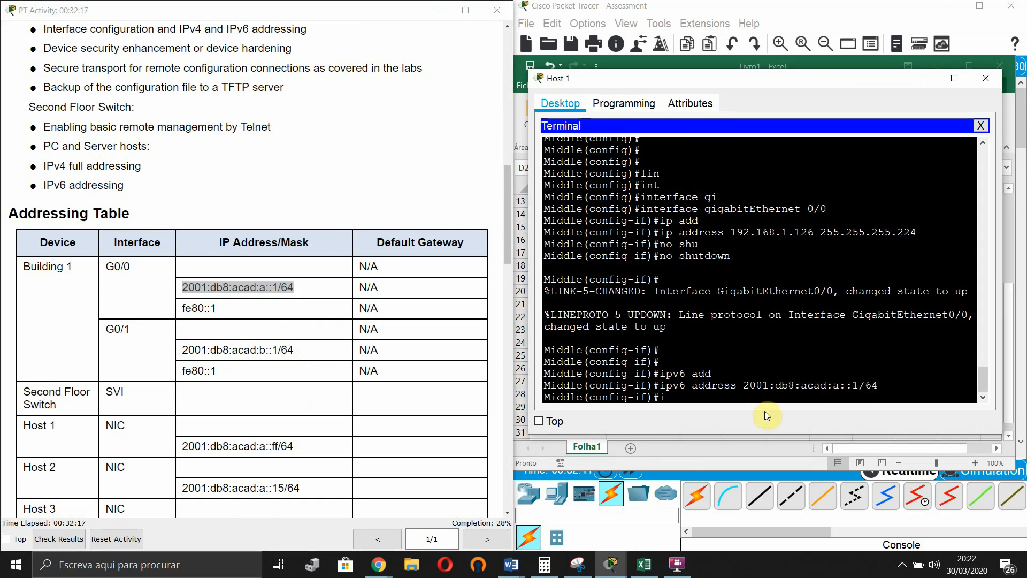
text(pv6)
key(Tab)
text(add)
key(Tab)
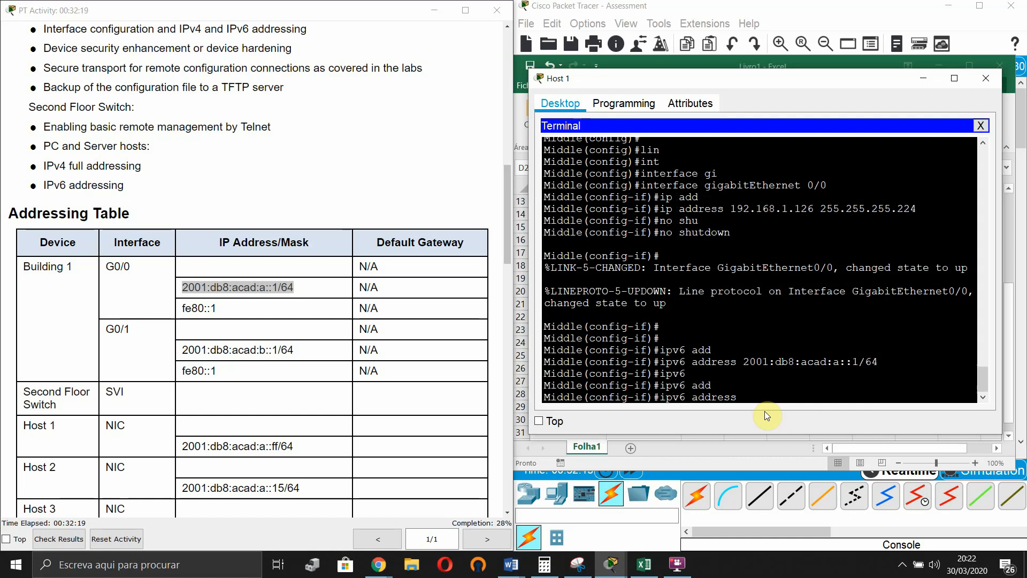
text(fe80::1 lin)
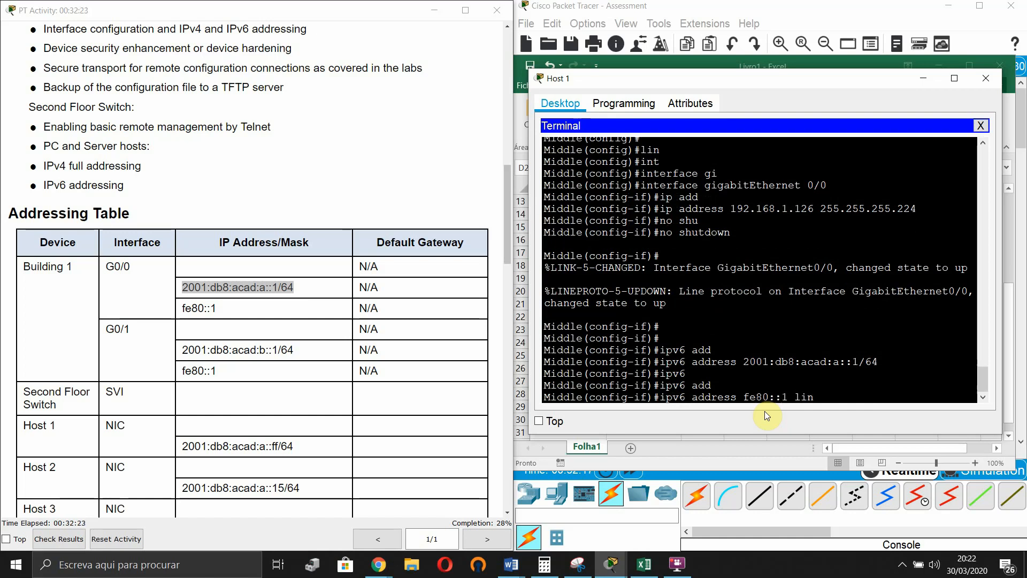
key(Tab)
key(Return)
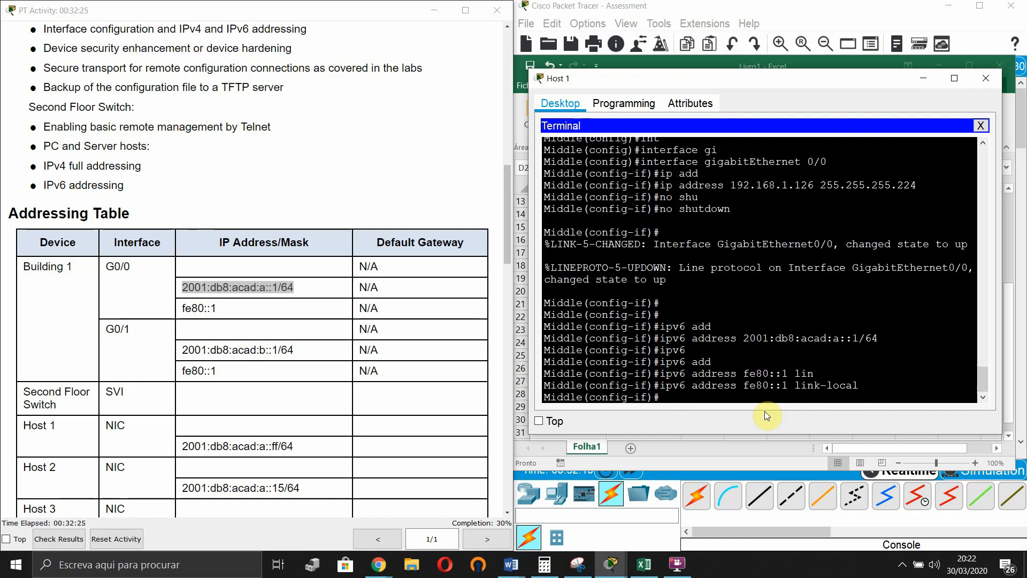
- Enter interface GigabitEthernet 0/1 and begin its IPv4 address 192.168.1
key(Up)
key(Up)
key(Up)
key(Up)
key(Up)
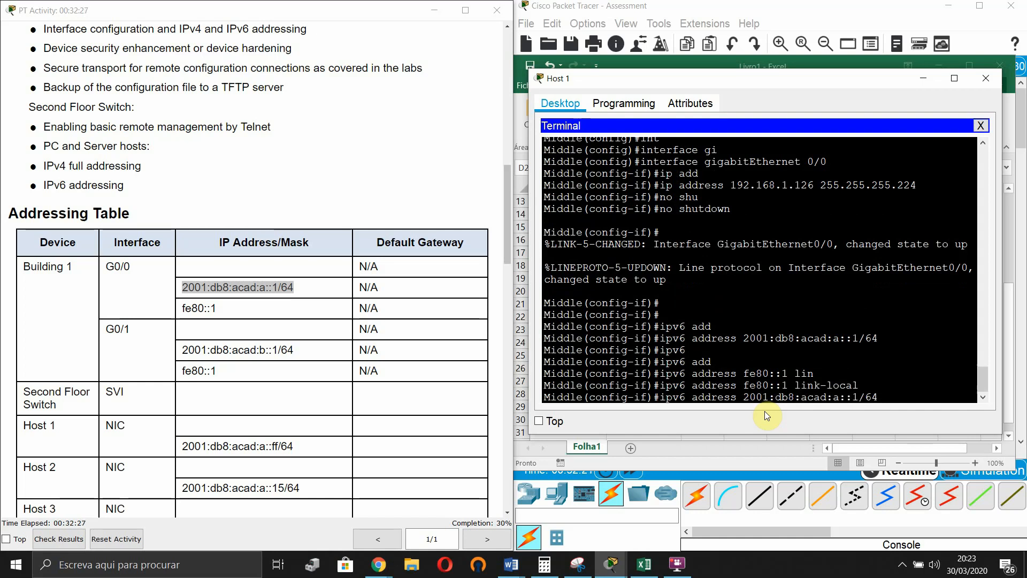
key(BackSpace)
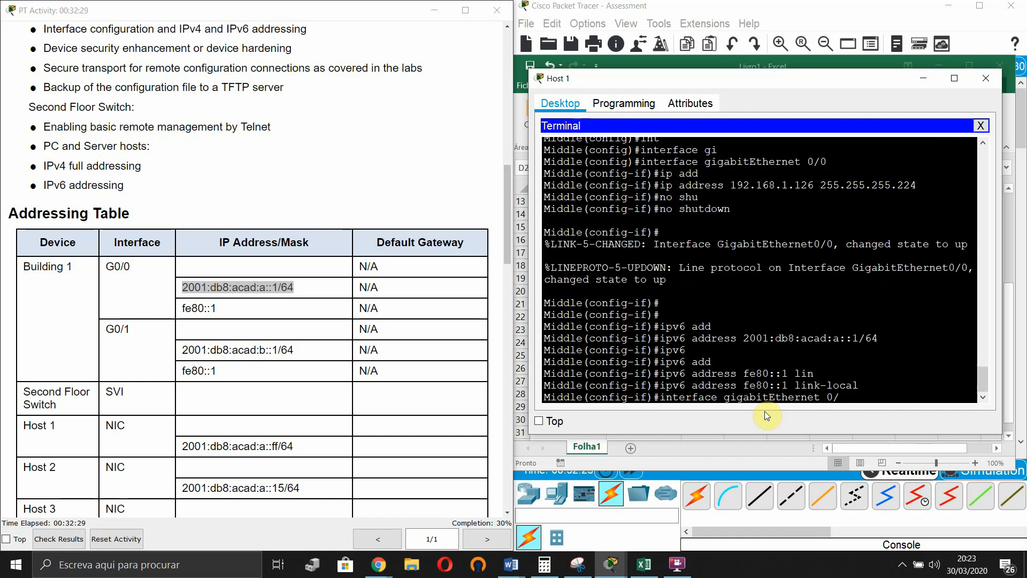
text(1)
key(Return)
text(ip)
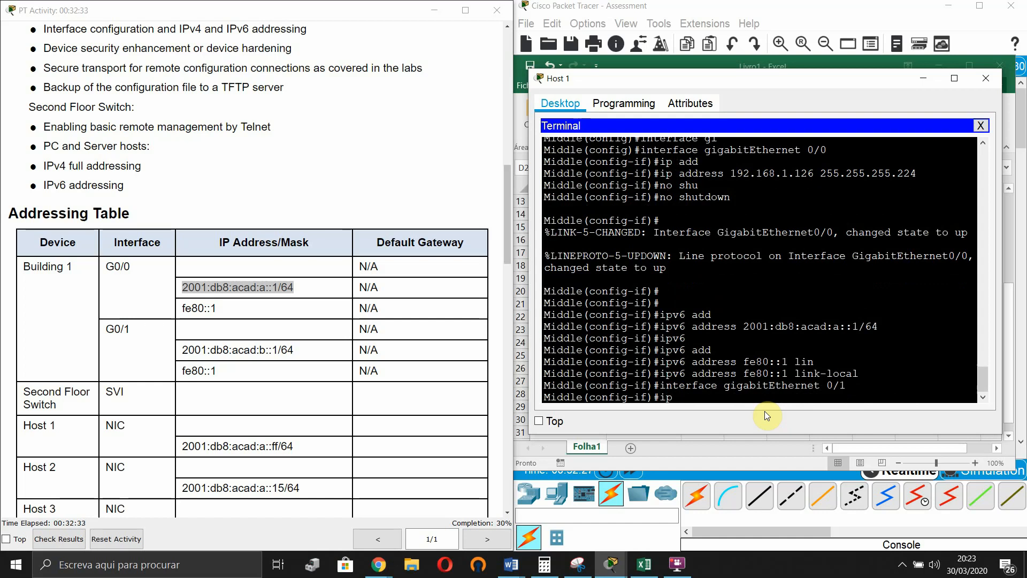
text( add)
key(Tab)
text(192.168.1.)
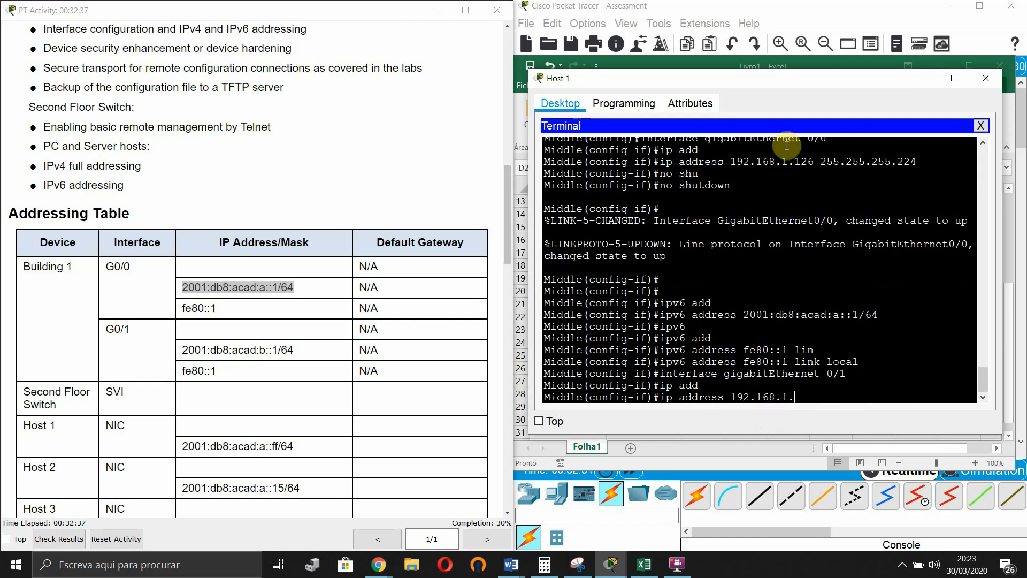
- Assign G0/1 the IPv4 address 192.168.1.158 255.255.255.240
drag(803, 78, 331, 140)
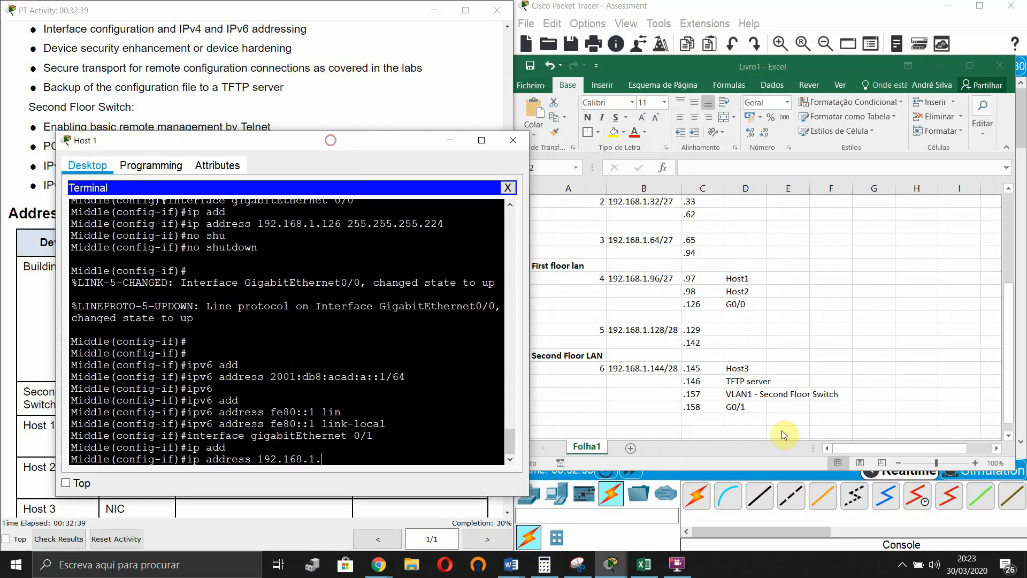
text(158 255.255.255.240)
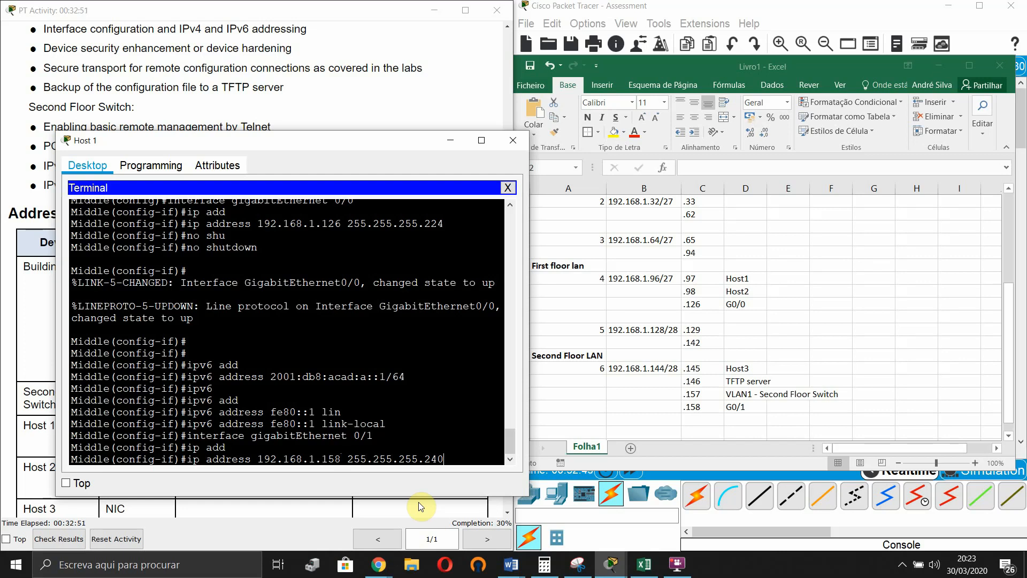
key(Return)
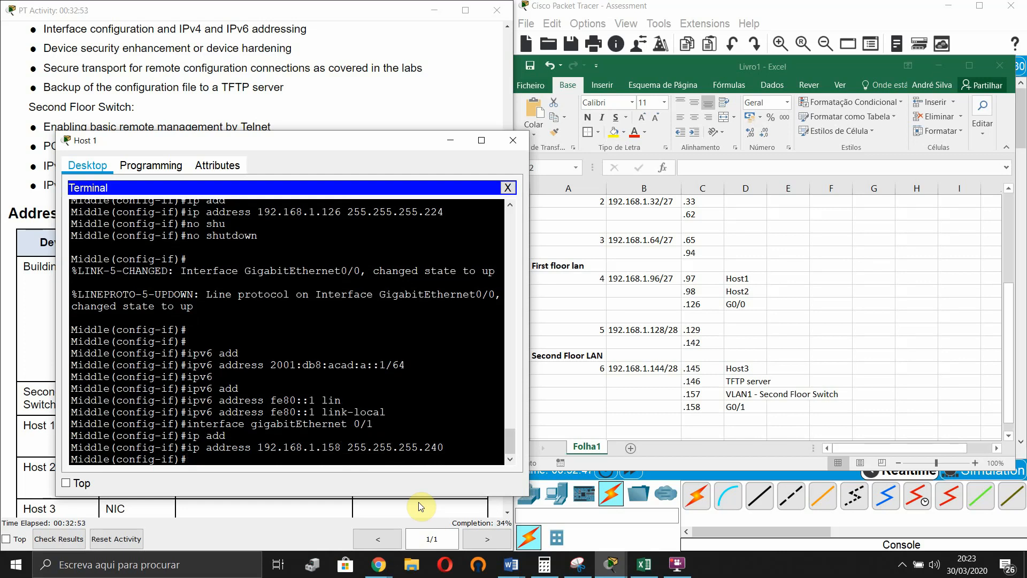
key(Return)
- Give G0/1 the IPv6 address 2001:db8:acad:b::1/64, pasted from the Addressing Table
text(ipv6)
key(Tab)
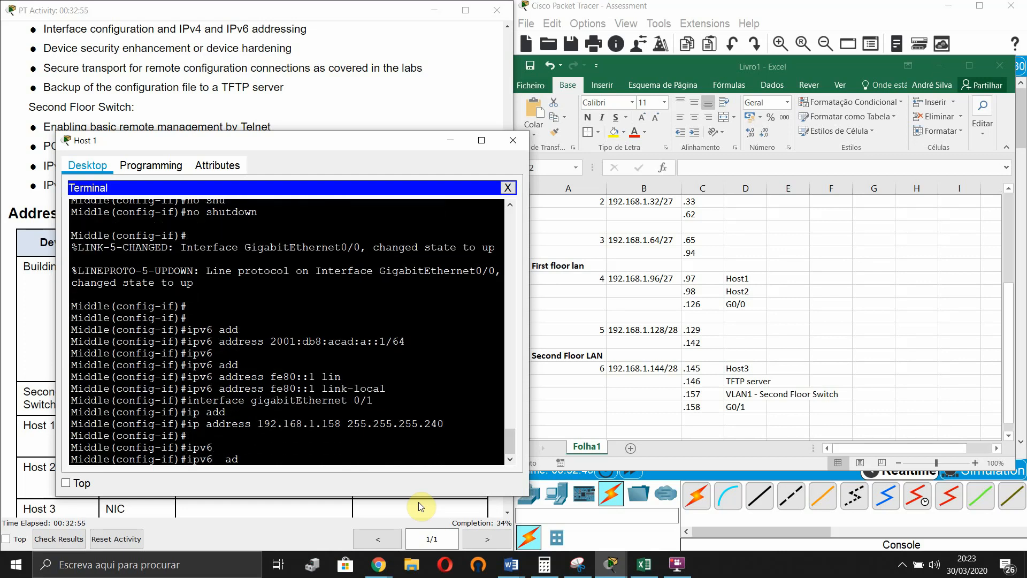
text(add)
key(Tab)
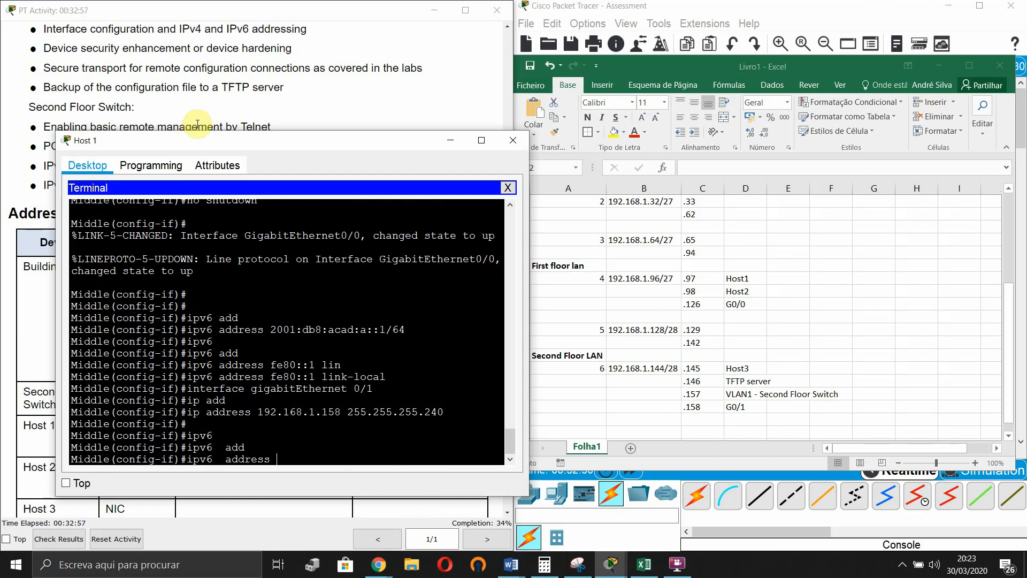
drag(251, 149, 706, 130)
drag(271, 349, 183, 352)
key(ctrl+c)
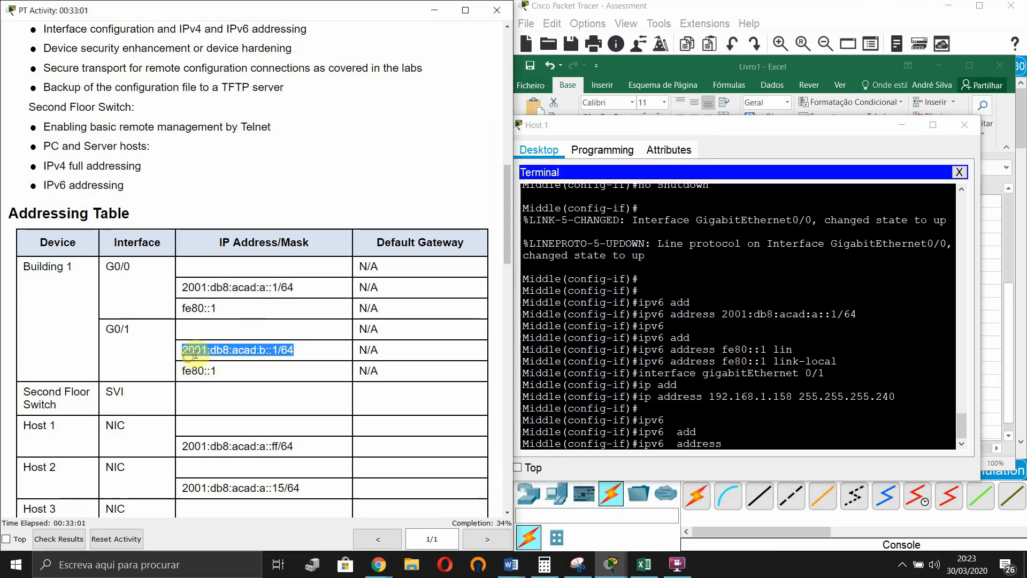
right_click(740, 438)
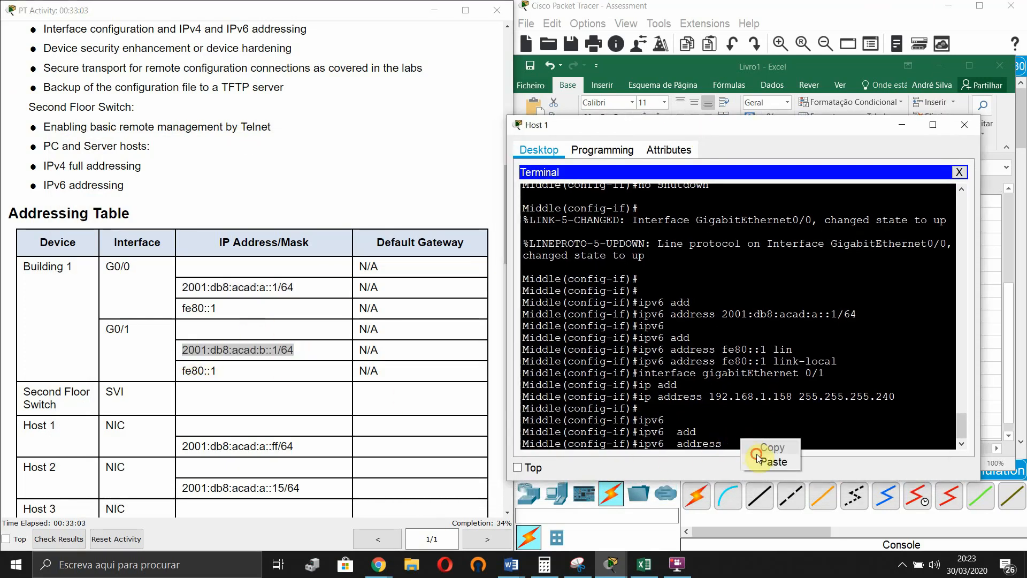
click(760, 459)
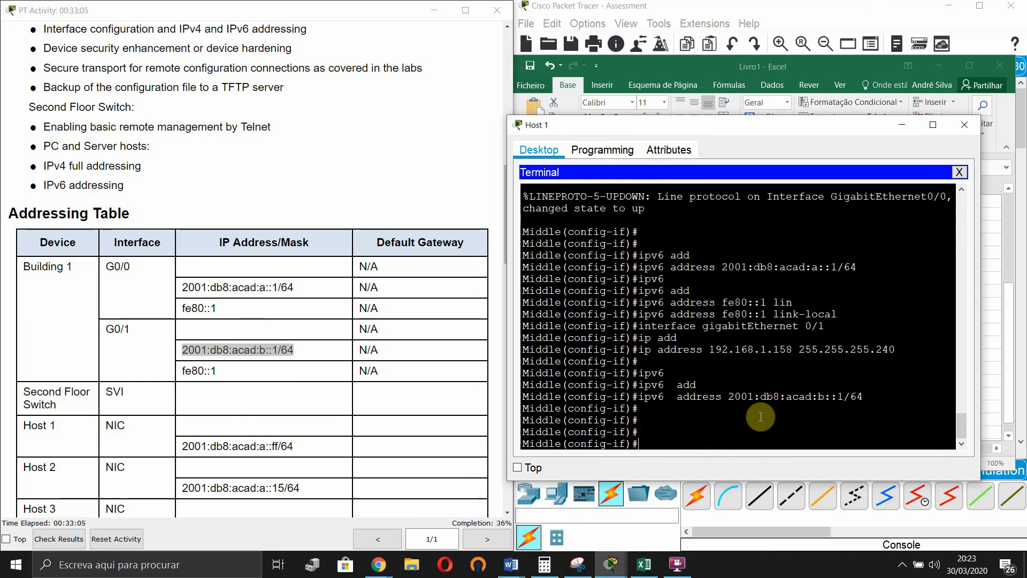
- Add the link-local address fe80::1 to G0/1
text(ipv6)
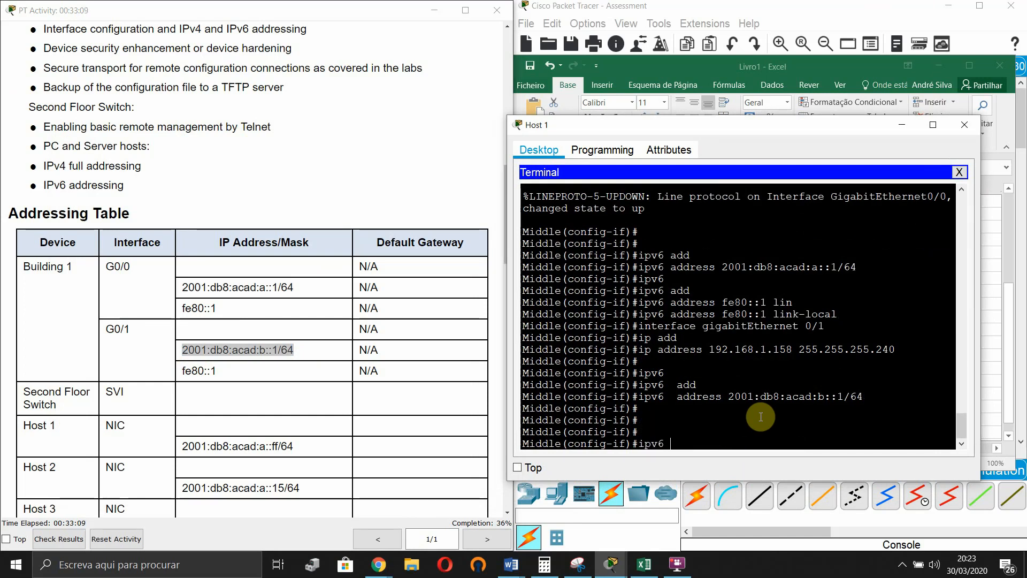
text( add)
key(Tab)
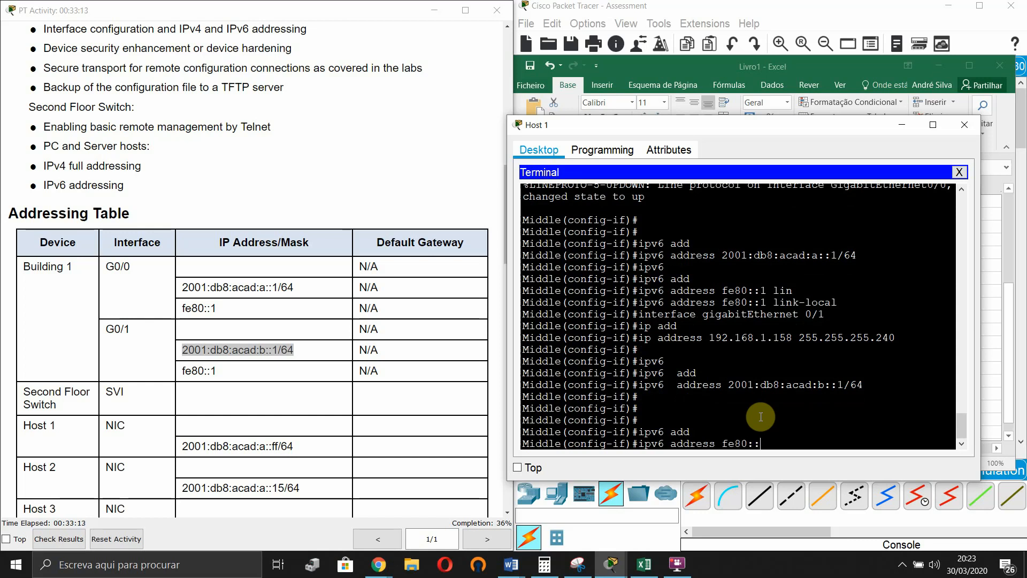
text(fe80::1 lin)
key(Tab)
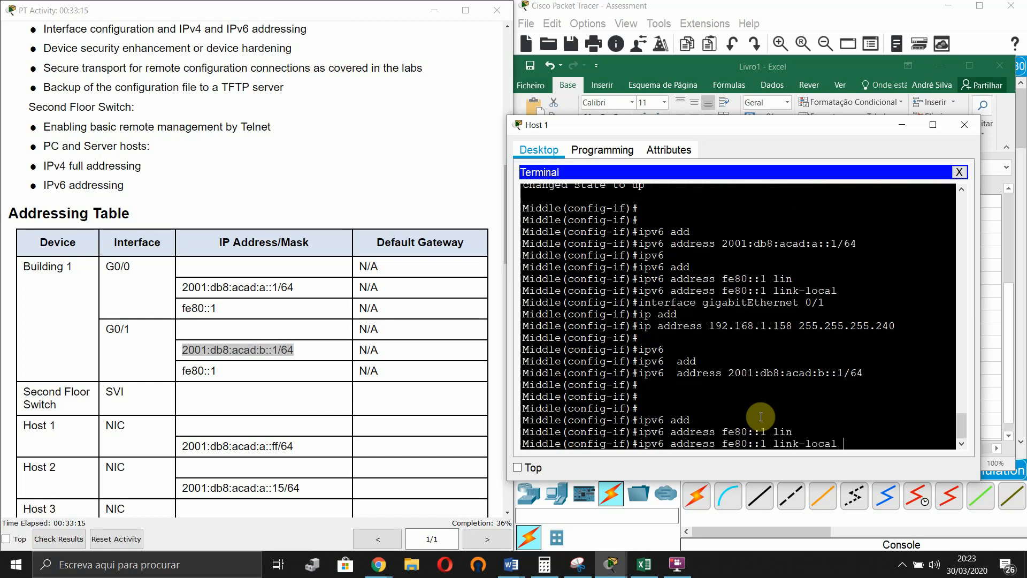
key(Return)
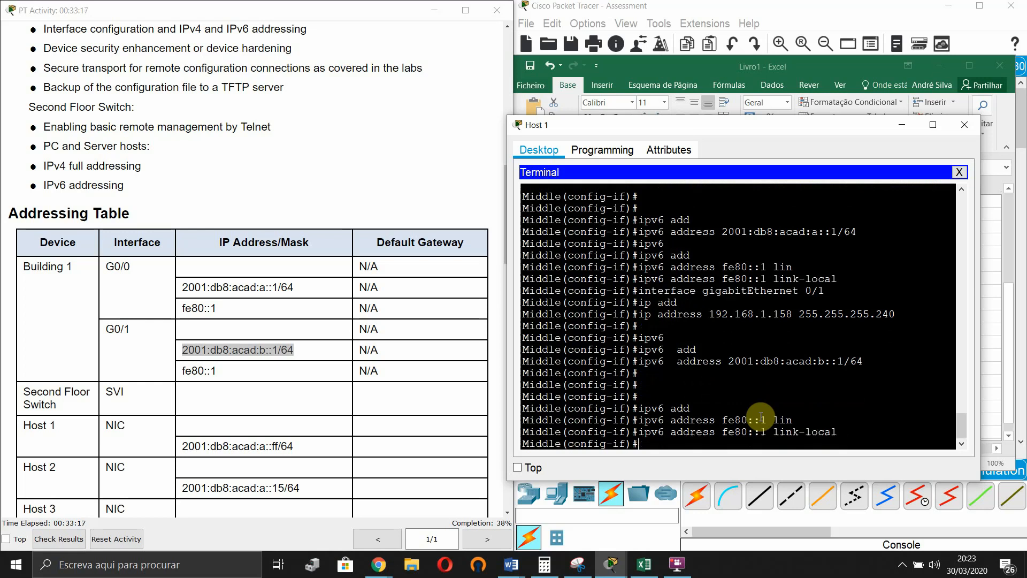
key(Return)
key(Return)
- Bring G0/1 up with no shutdown and exit interface configuration
text(no shu)
key(Tab)
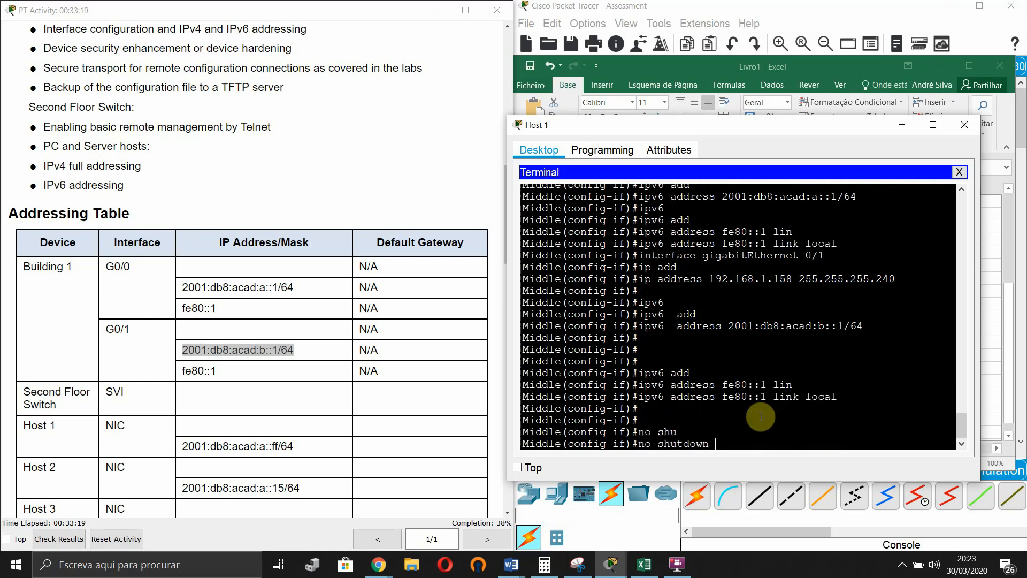
key(Return)
key(Return)
key(Return)
key(Return)
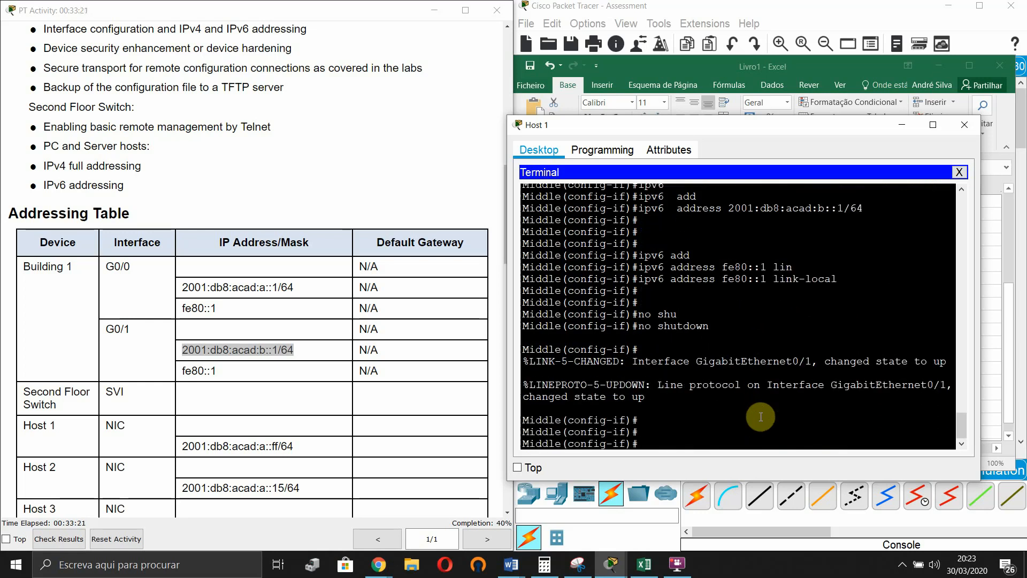
text(exi)
key(Tab)
key(Return)
key(Return)
- Verify the router's IPv4 and IPv6 interface addresses with show ip/ipv6 interface brief
text(do show ip int brief)
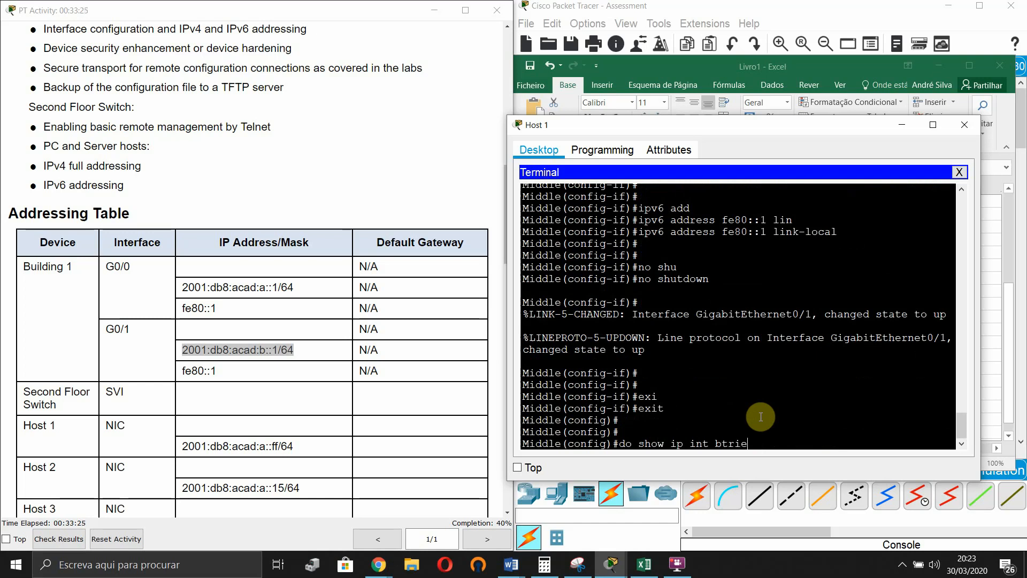
key(Return)
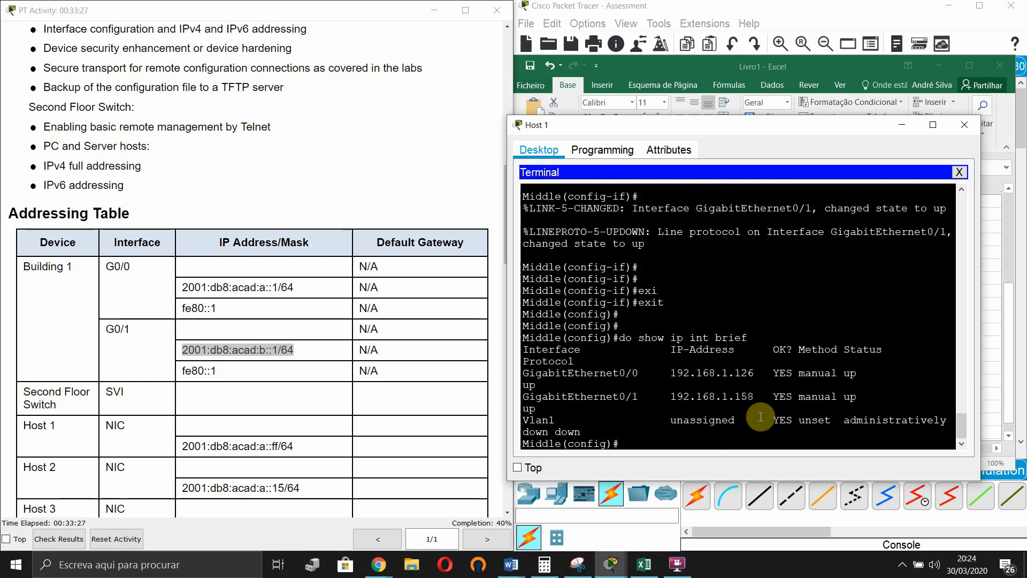
drag(508, 332, 439, 330)
key(Return)
key(Return)
key(Return)
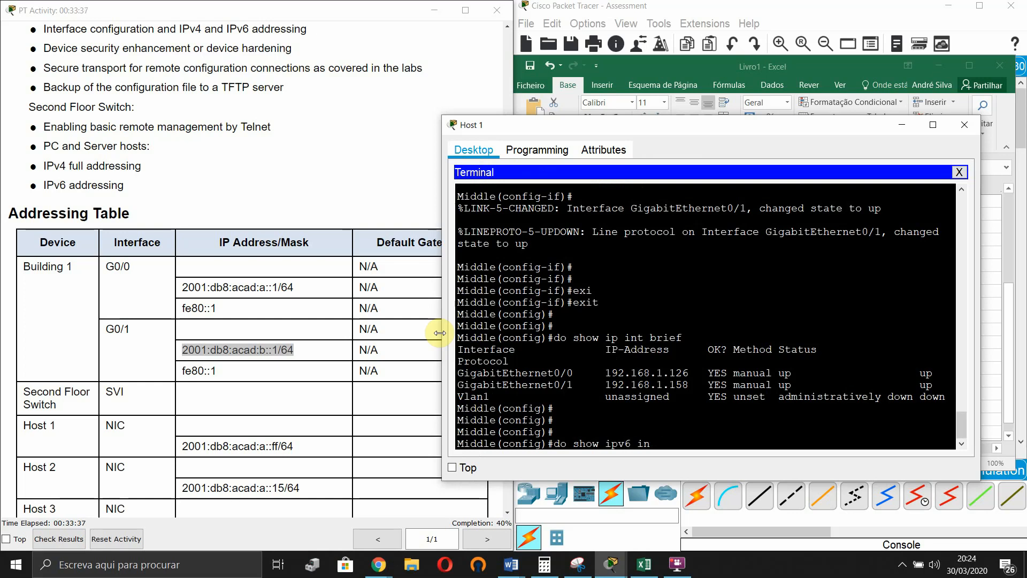
text(do show ipv6 int brief)
key(Return)
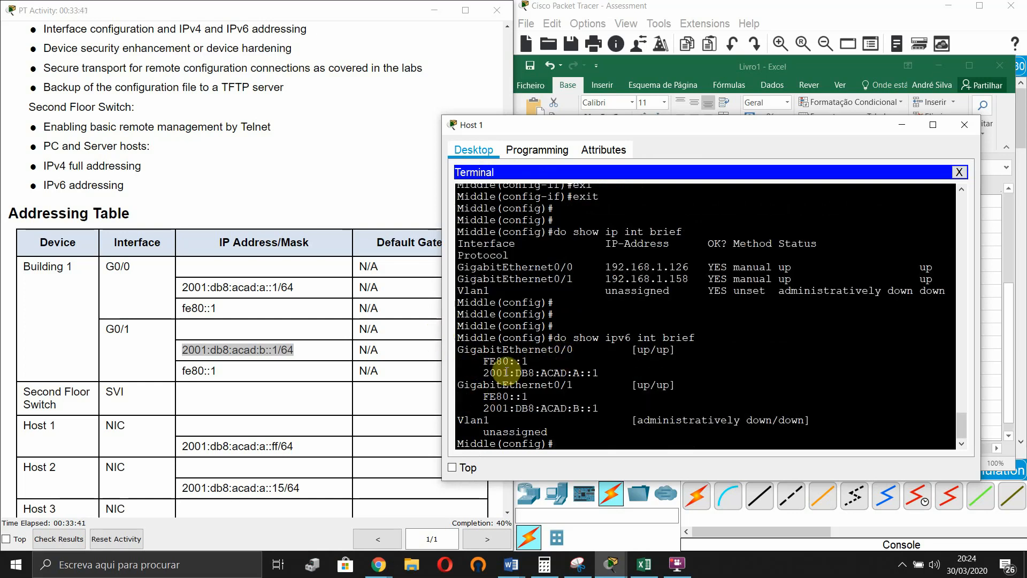
- Review the remaining PT Activity instructions, including the link-local reconfiguration line
click(902, 125)
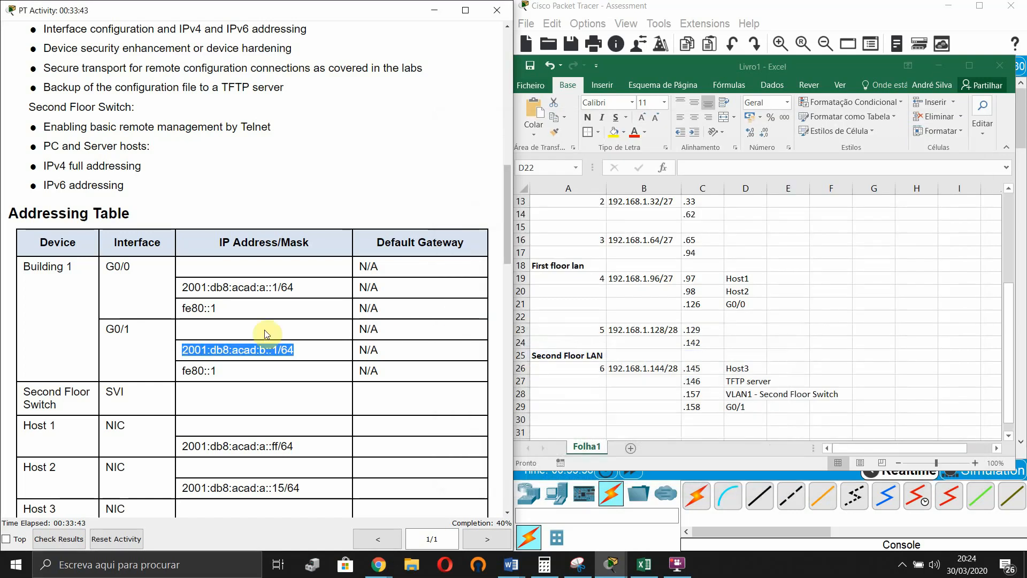
scroll(264, 329, down, 10)
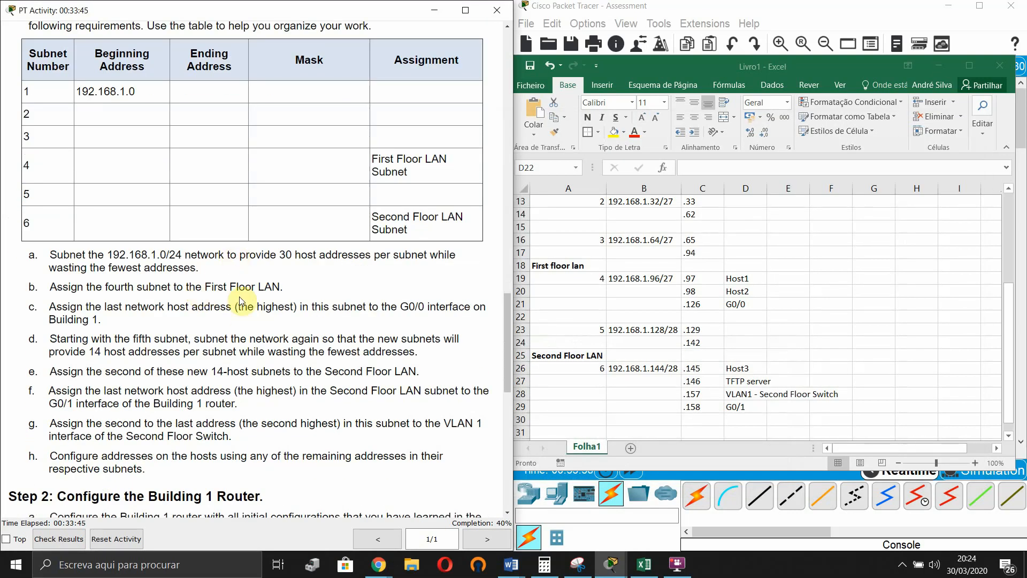
scroll(239, 300, down, 9)
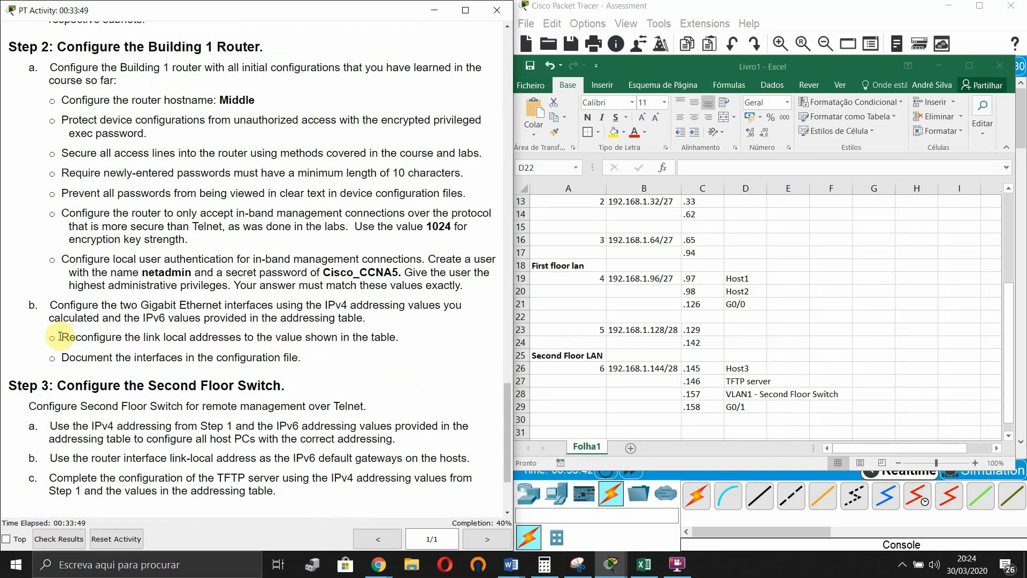
drag(57, 338, 398, 340)
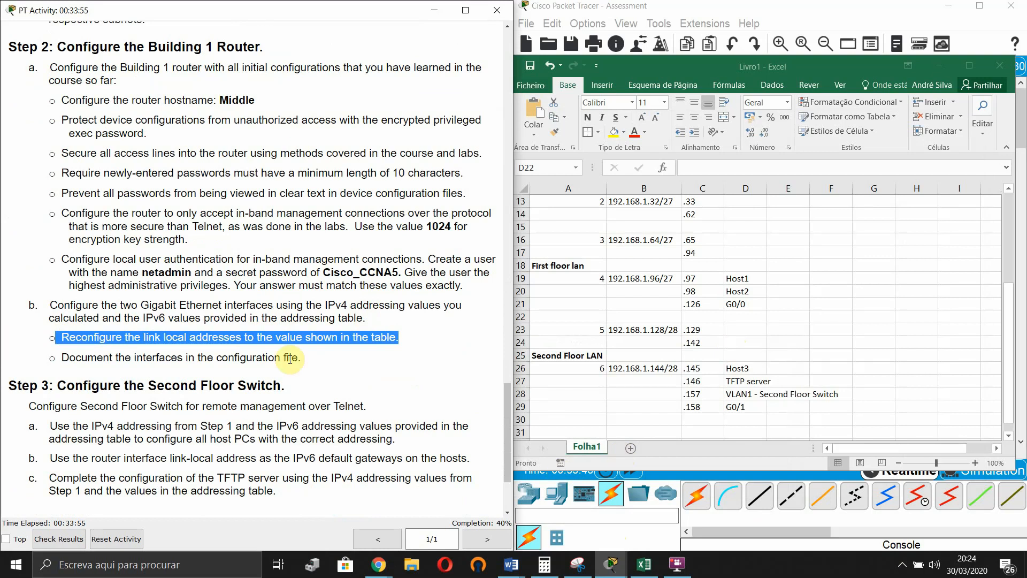
click(80, 357)
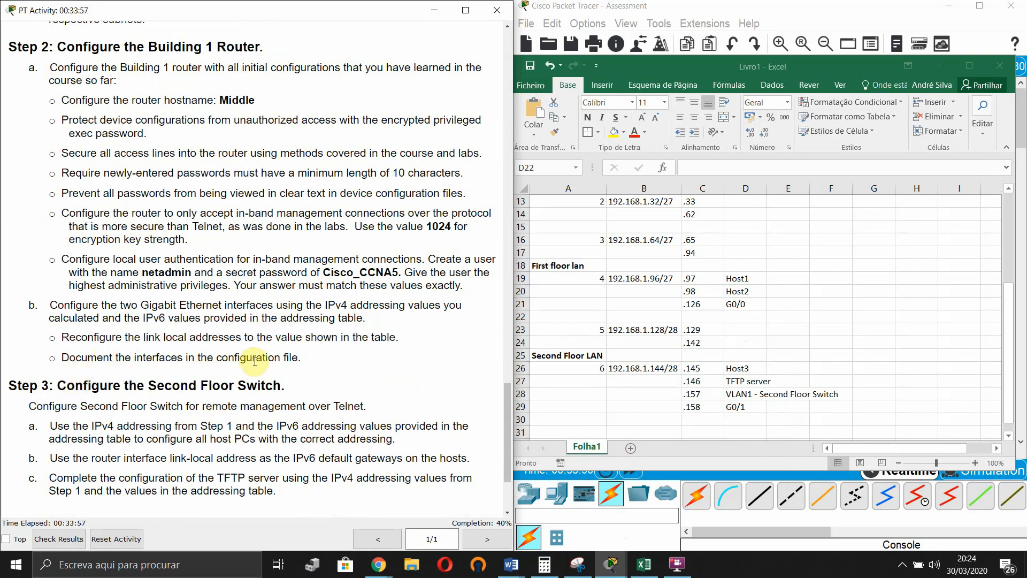
scroll(254, 358, up, 12)
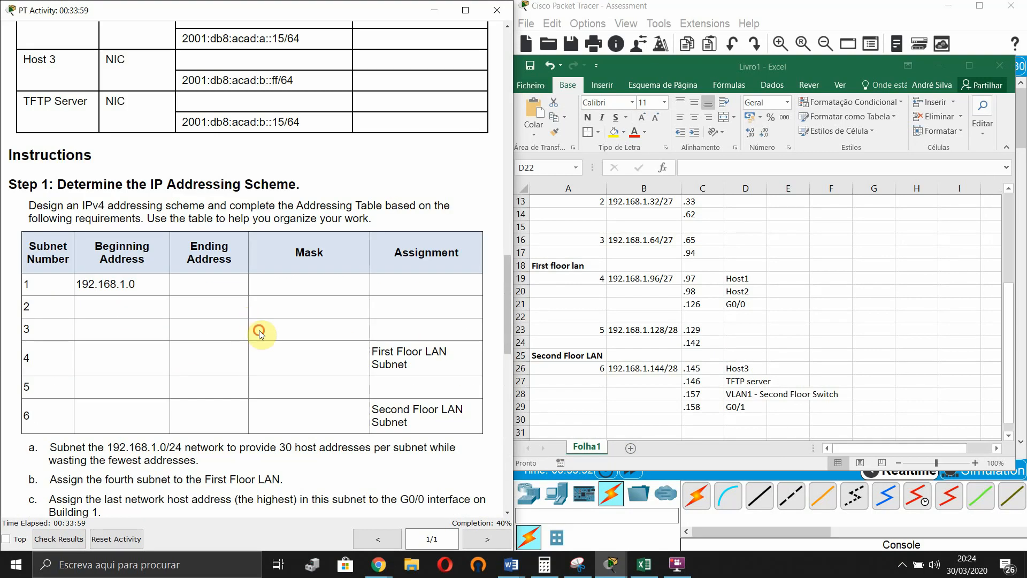
scroll(259, 329, up, 4)
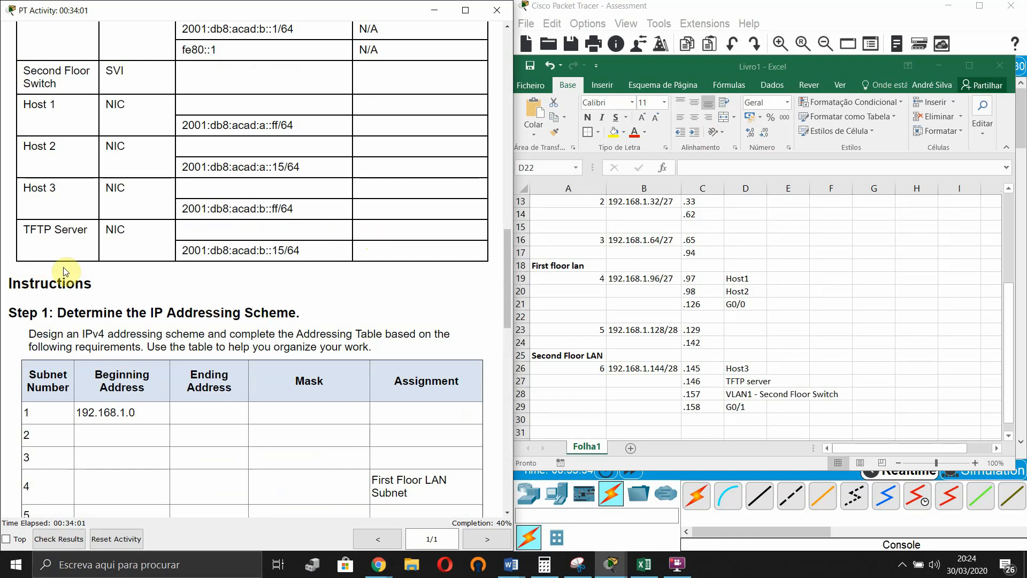
scroll(273, 293, down, 15)
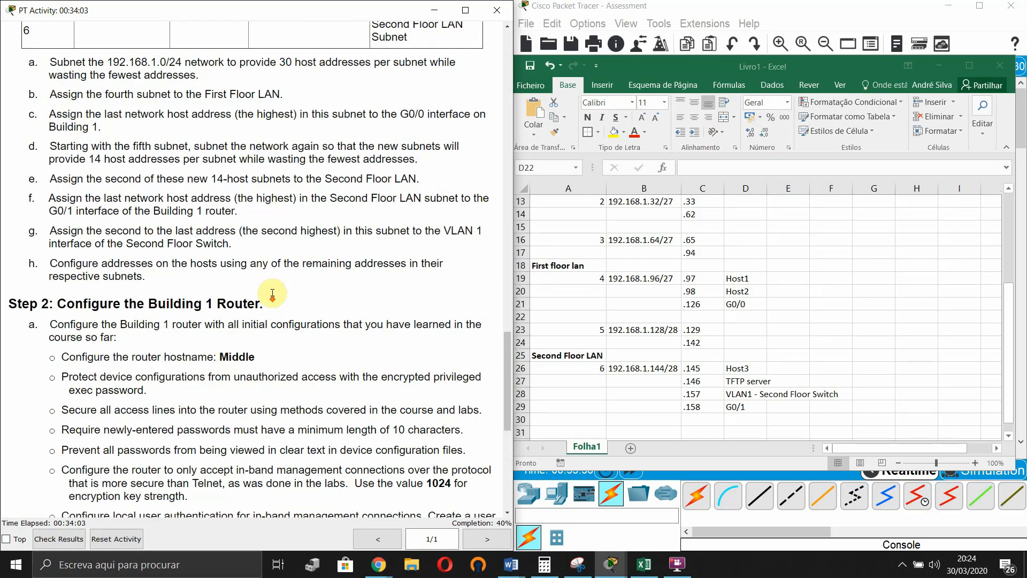
scroll(272, 293, down, 7)
scroll(299, 321, up, 3)
scroll(171, 305, down, 4)
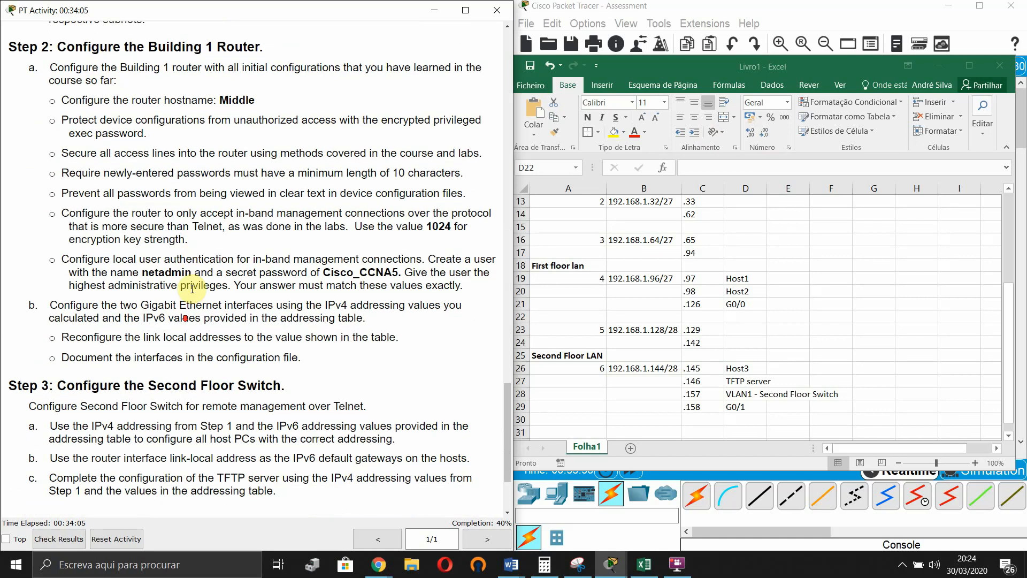
scroll(192, 288, down, 2)
scroll(289, 238, down, 2)
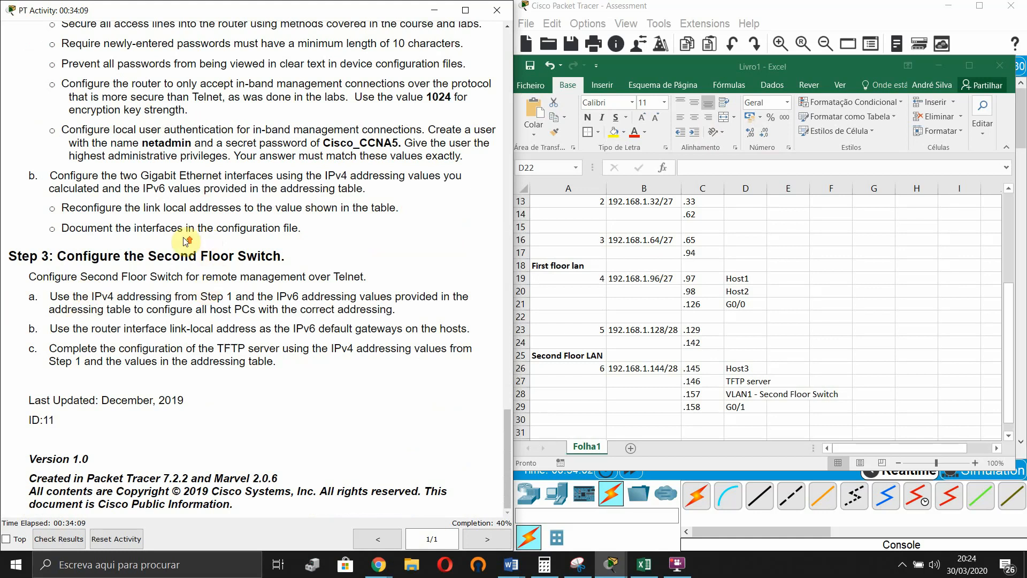
scroll(182, 240, up, 2)
scroll(73, 316, down, 1)
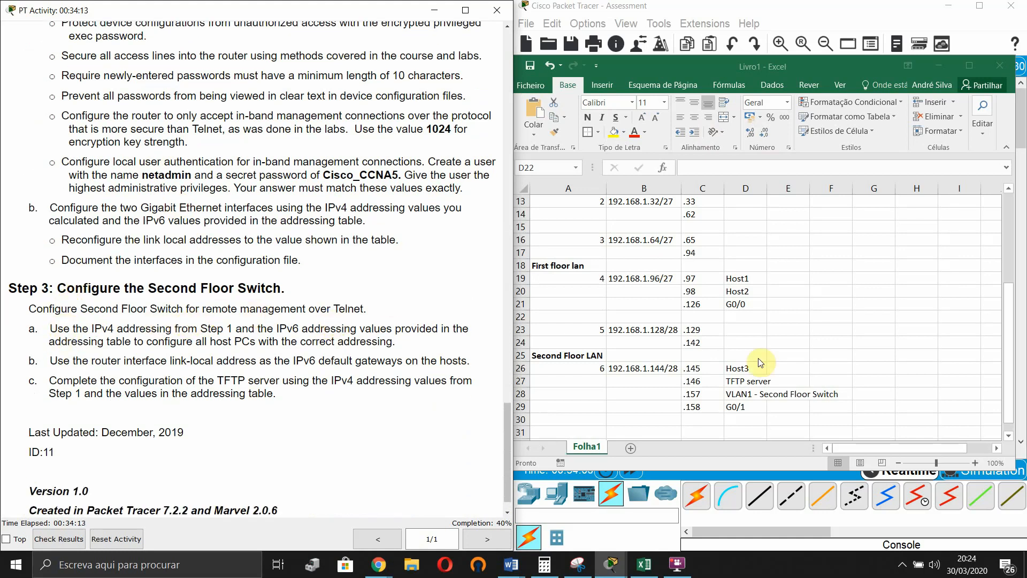
- Hide the spreadsheet and open Host 1 from the Logical topology
click(939, 65)
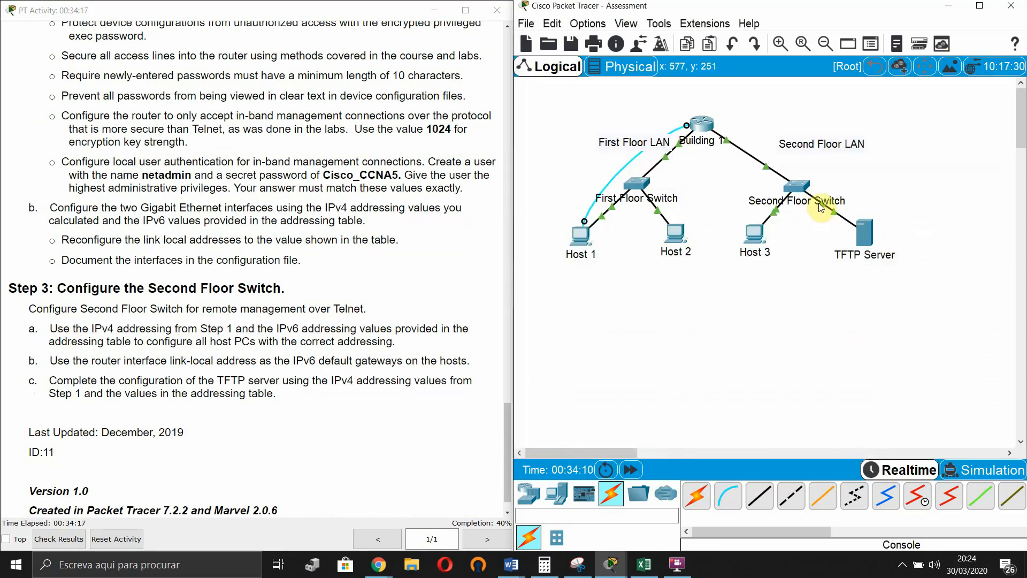
scroll(86, 331, down, 1)
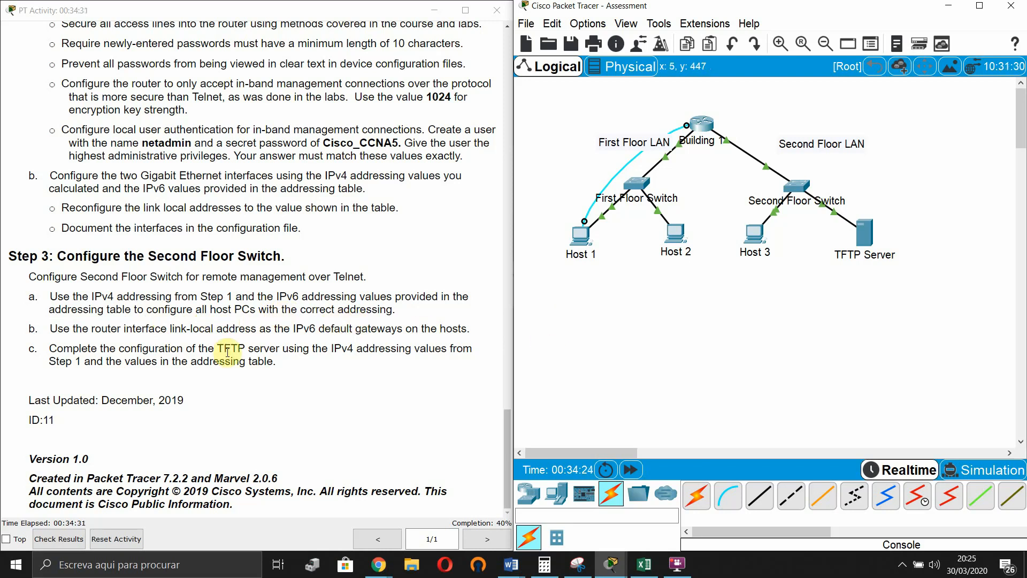
scroll(428, 292, up, 1)
click(597, 242)
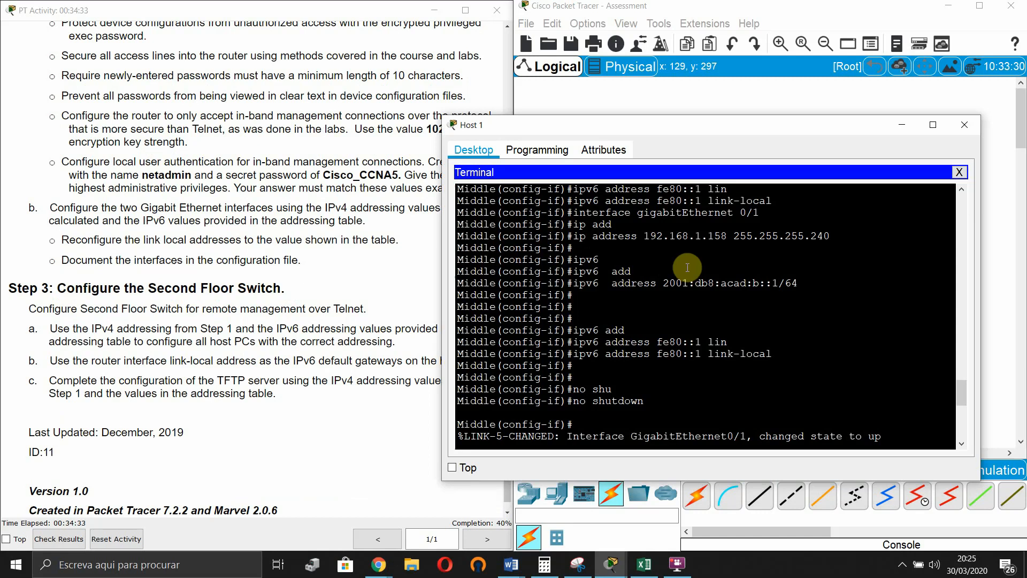
- Open Host 1's Desktop IP Configuration beside the addressing spreadsheet
click(959, 171)
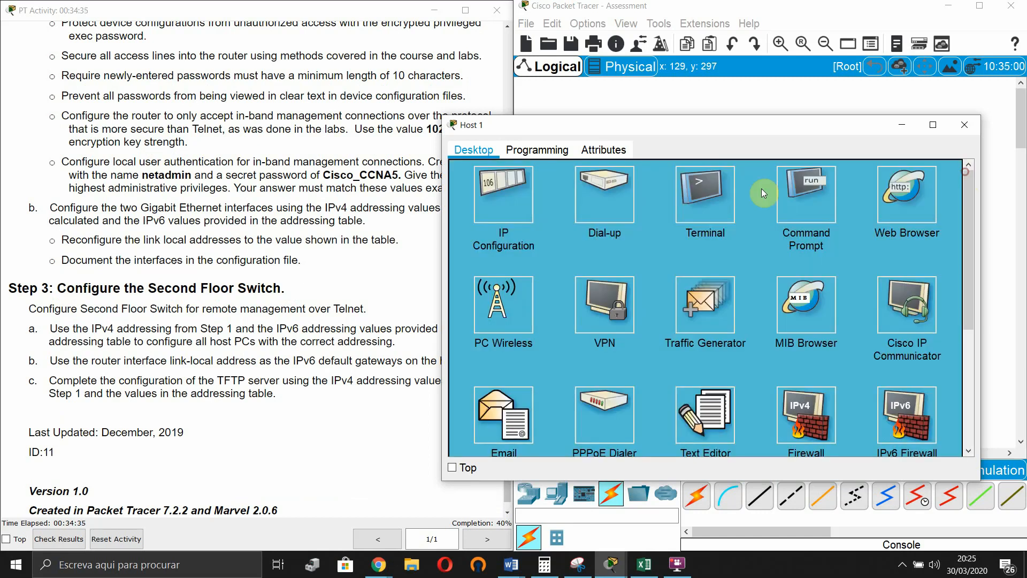
click(500, 206)
drag(723, 133, 279, 72)
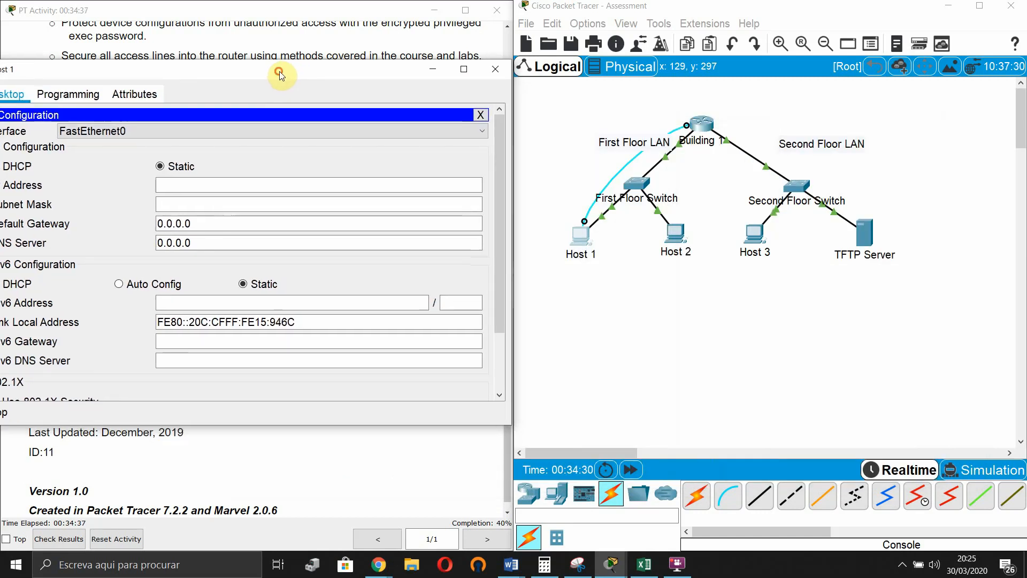
click(644, 564)
scroll(731, 348, up, 2)
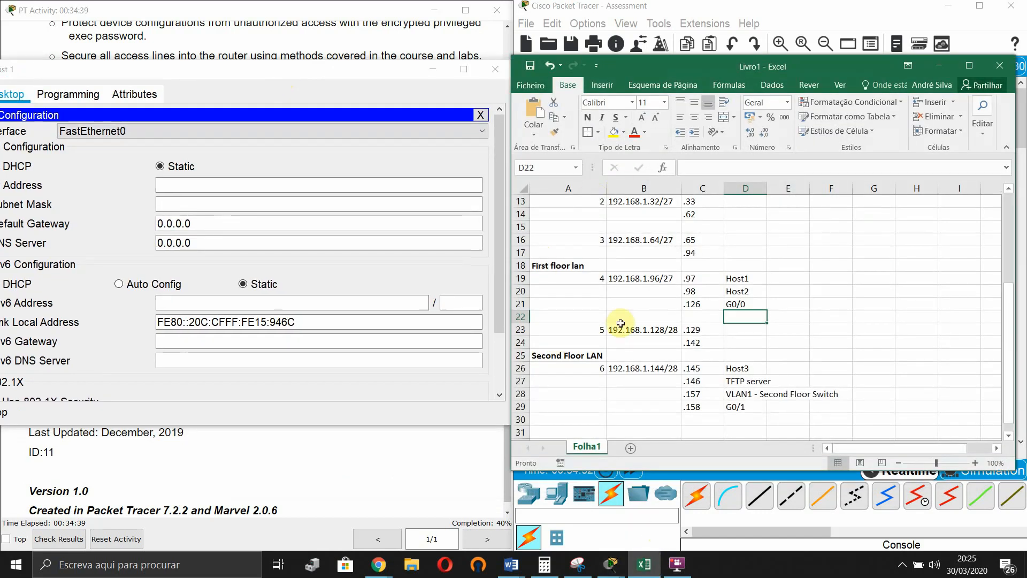
- Enter Host 1's IP 192.168.1.97, mask 255.255.255.224 and gateway 192.168.1.126
click(236, 181)
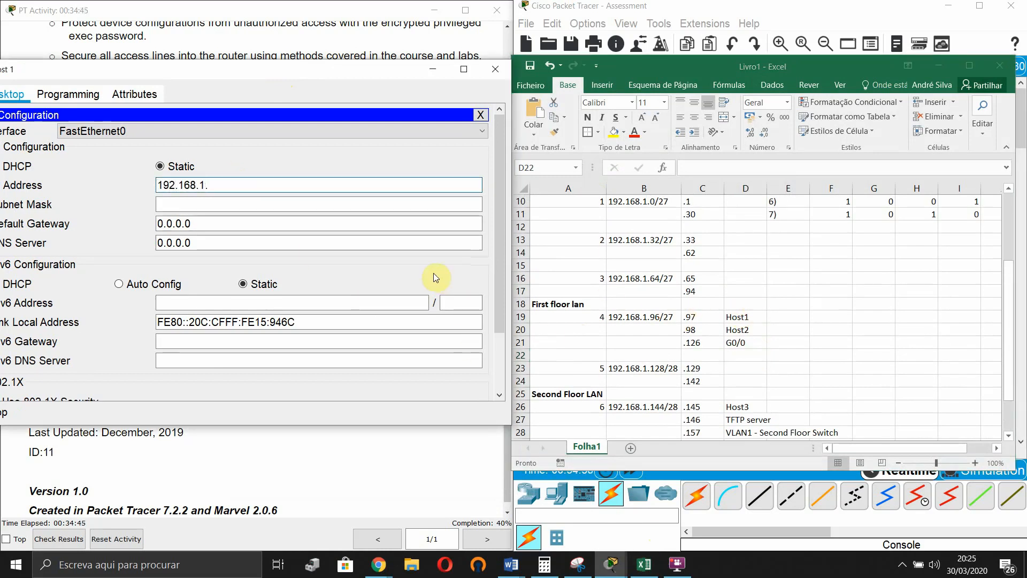
text(97)
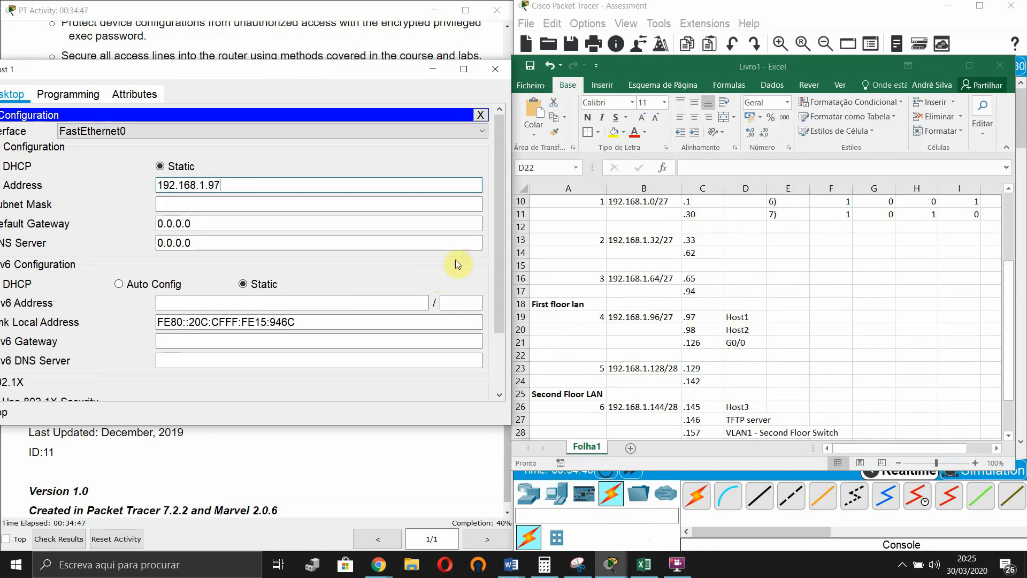
click(369, 202)
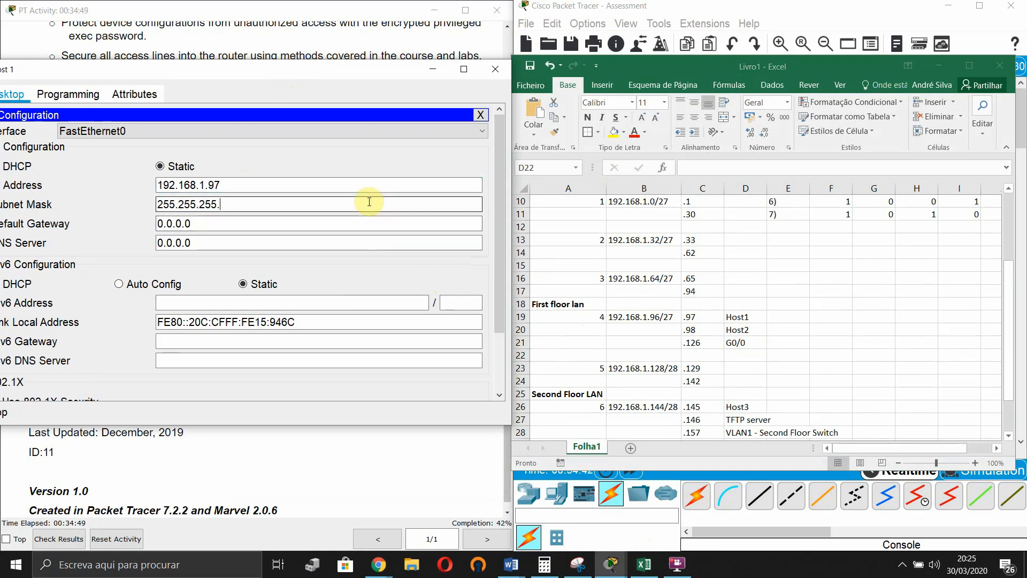
text(224)
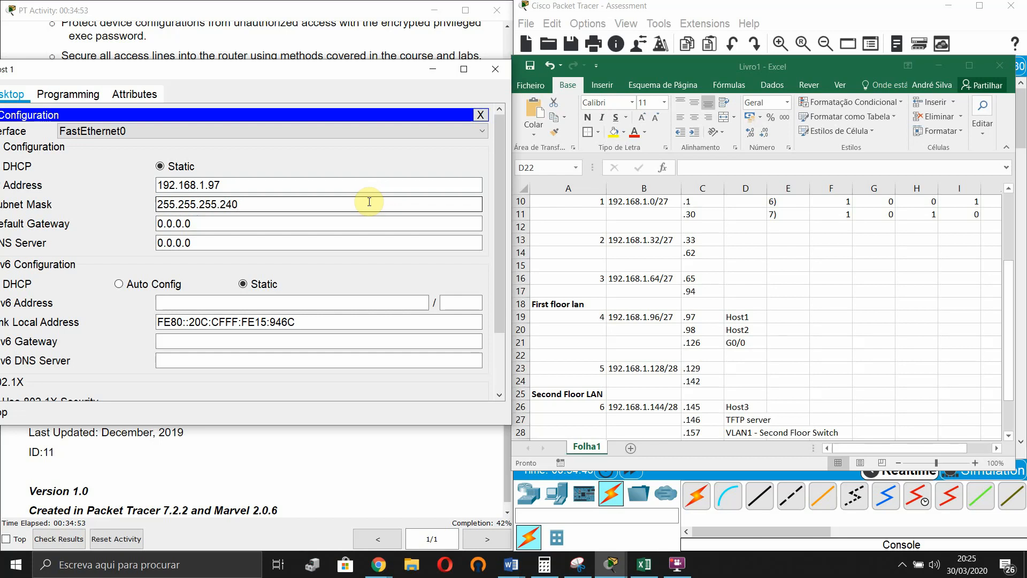
click(241, 224)
double_click(242, 224)
text(192.168.1.126)
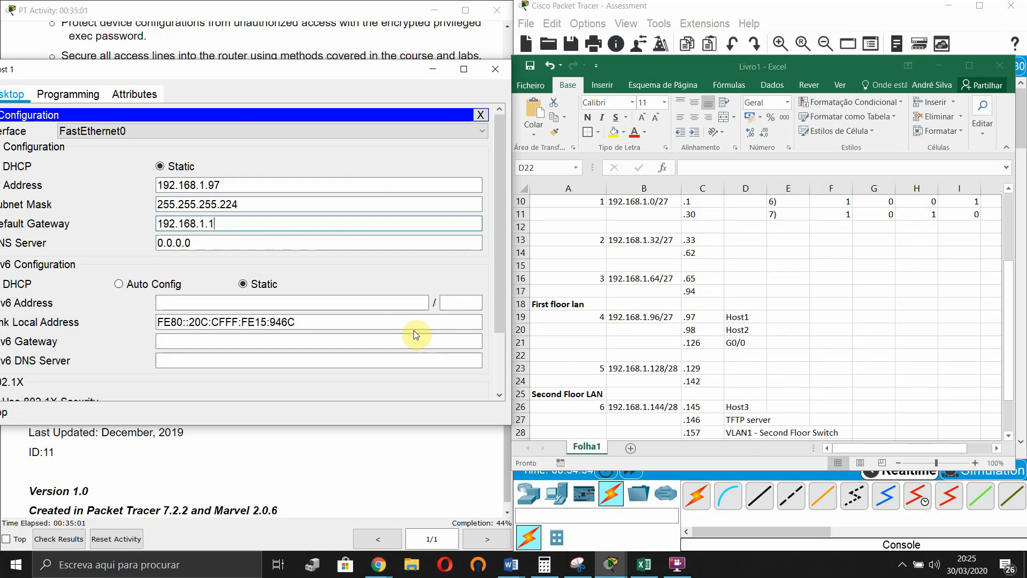
click(196, 240)
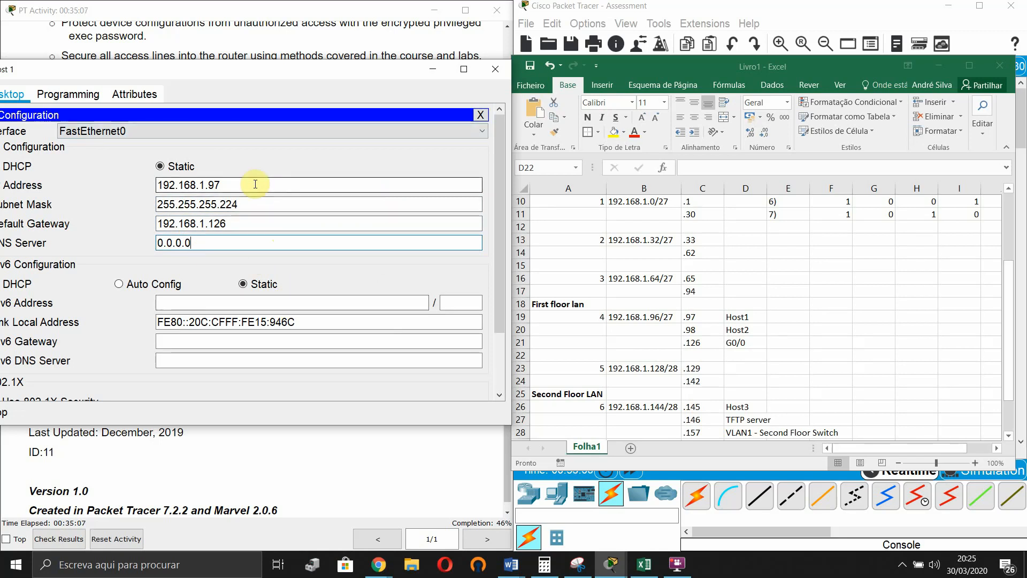
drag(220, 69, 744, 83)
scroll(347, 173, up, 20)
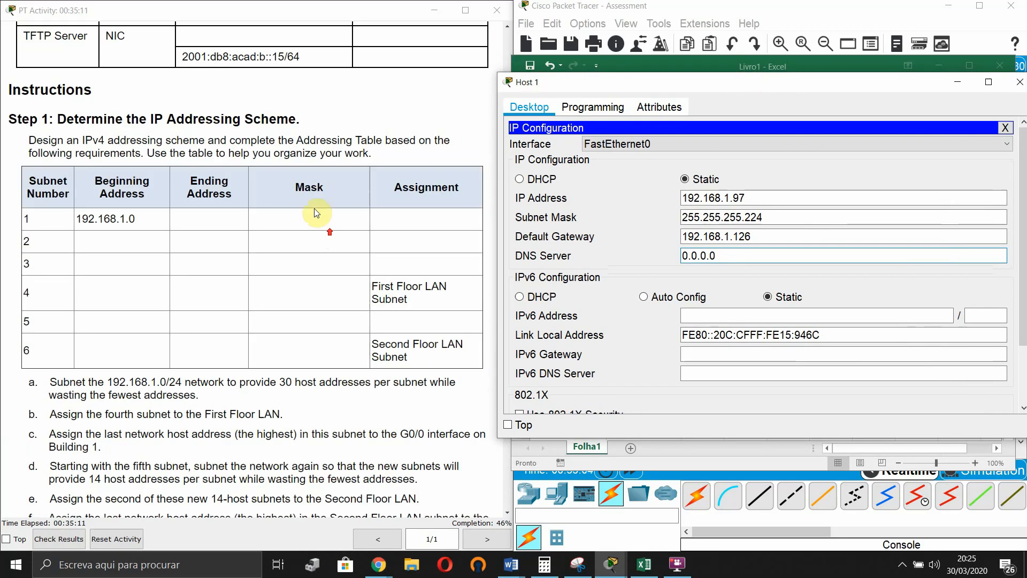
- Set Host 1's IPv6 address to 2001:db8:acad:a::ff with prefix length 64
scroll(229, 197, up, 3)
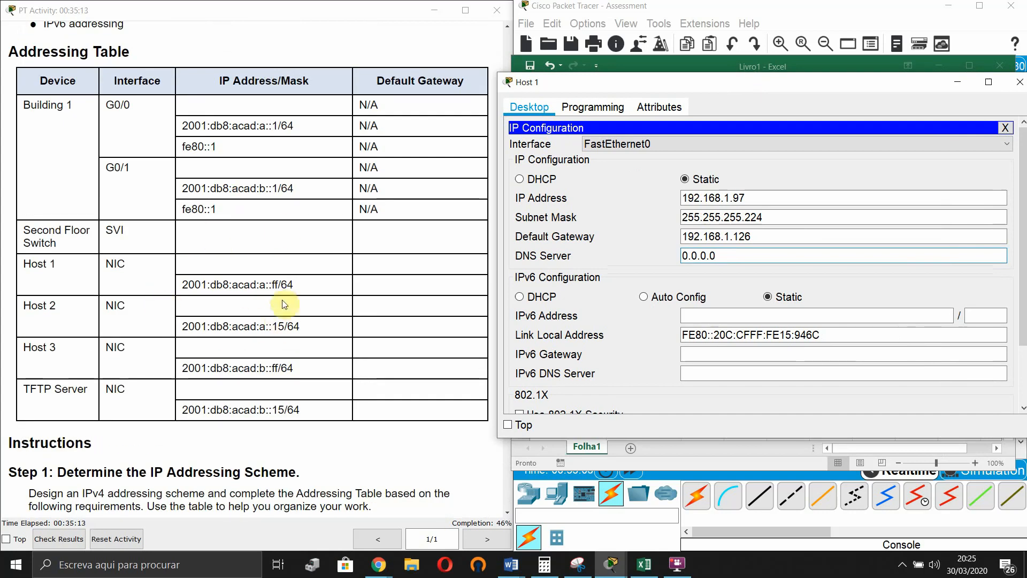
click(287, 285)
drag(291, 285, 179, 285)
key(ctrl+c)
click(711, 316)
key(ctrl+v)
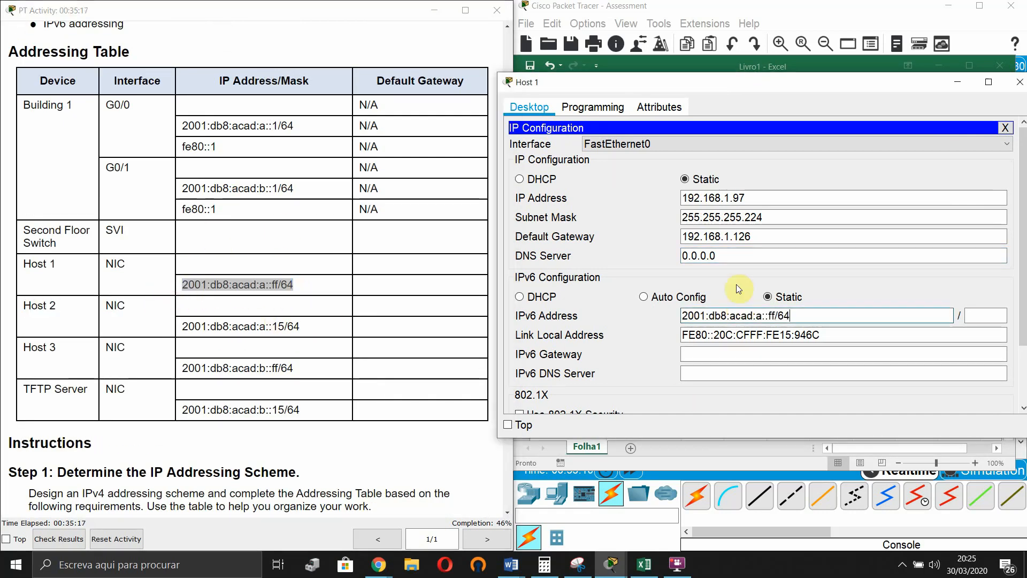
key(BackSpace)
key(BackSpace)
key(BackSpace)
key(Tab)
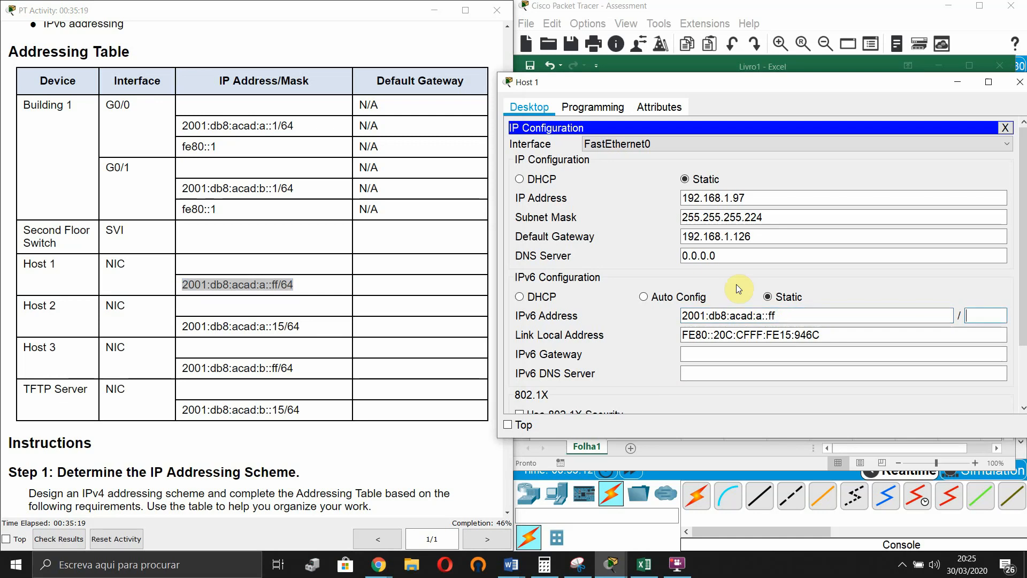
text(64)
click(786, 329)
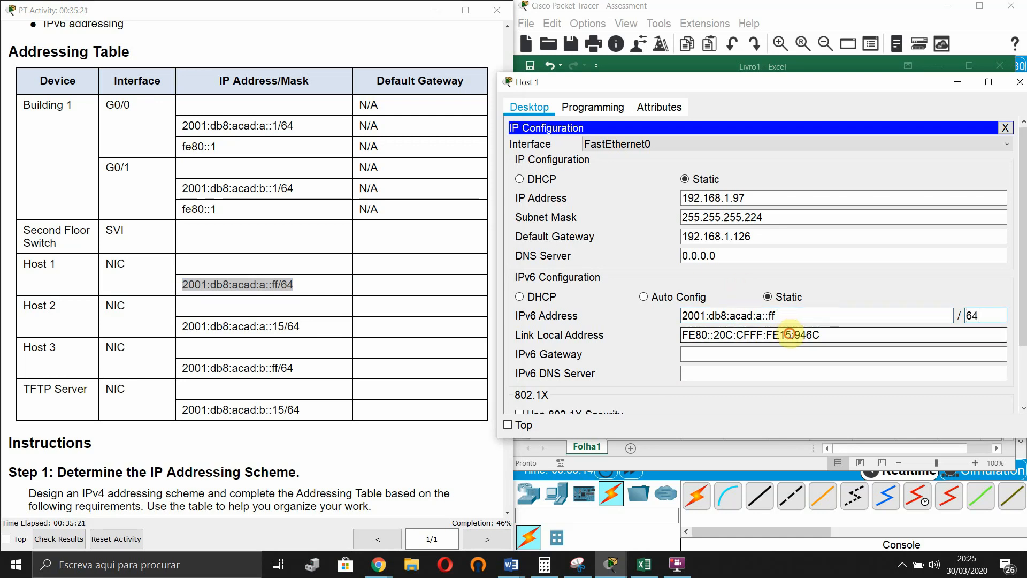
- Set Host 1's IPv6 gateway to fe80::1 and close its settings window
click(716, 354)
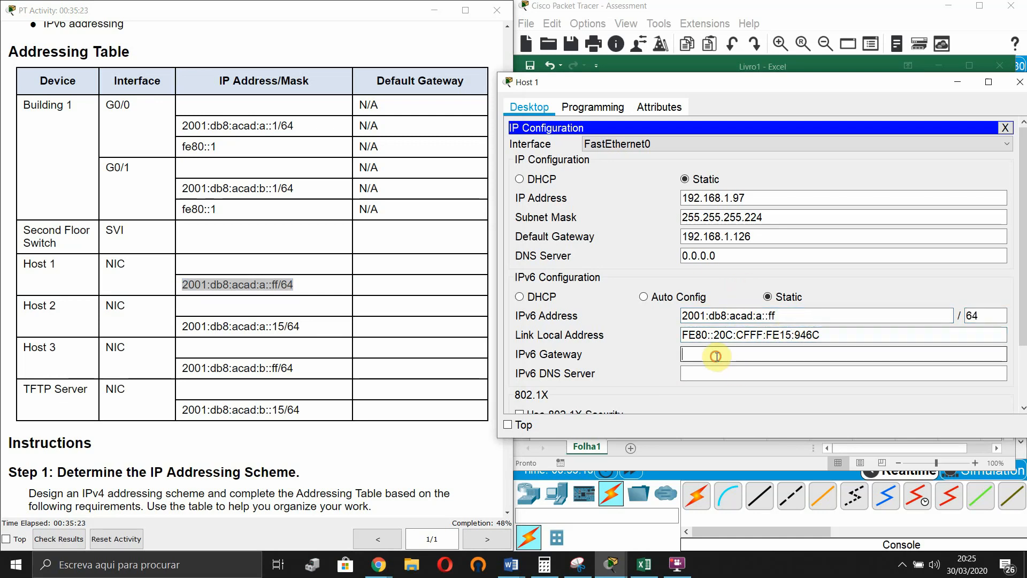
click(687, 335)
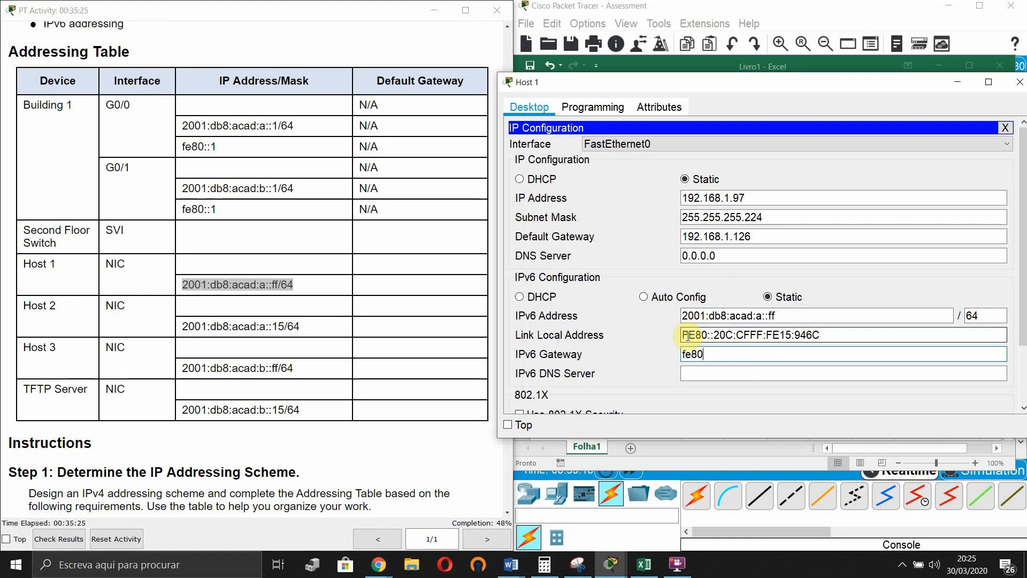
click(735, 370)
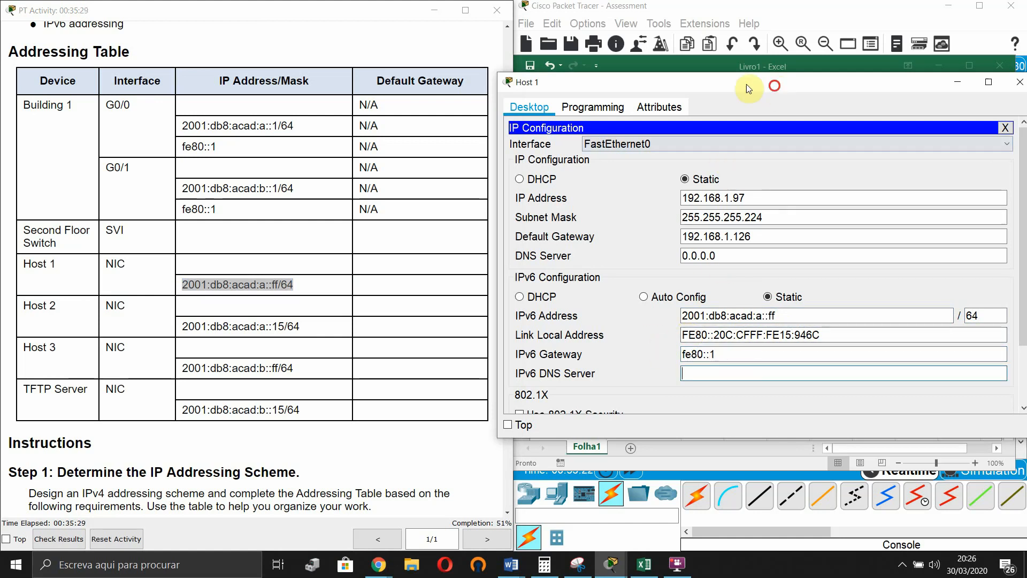
drag(775, 85, 393, 79)
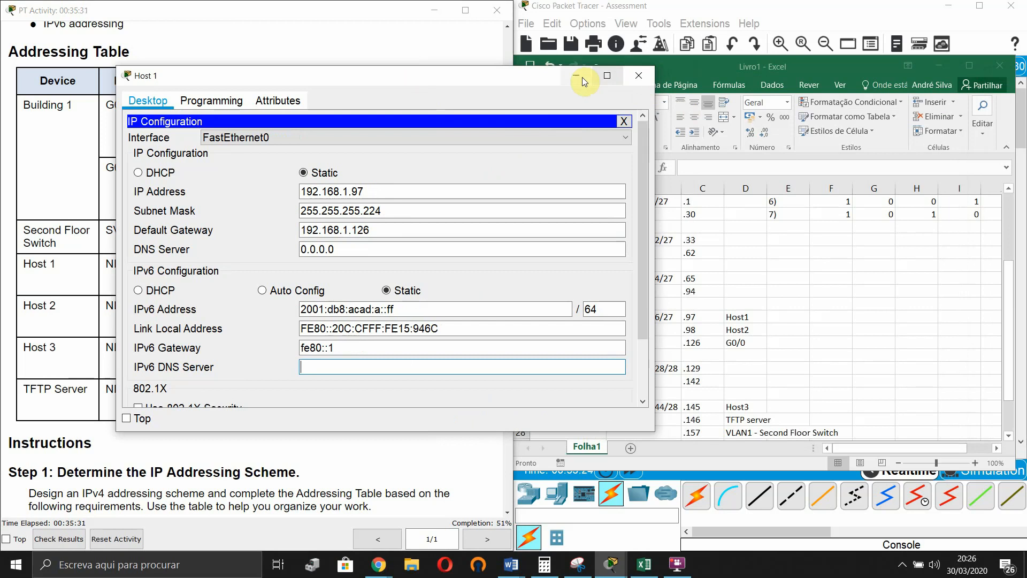
click(638, 77)
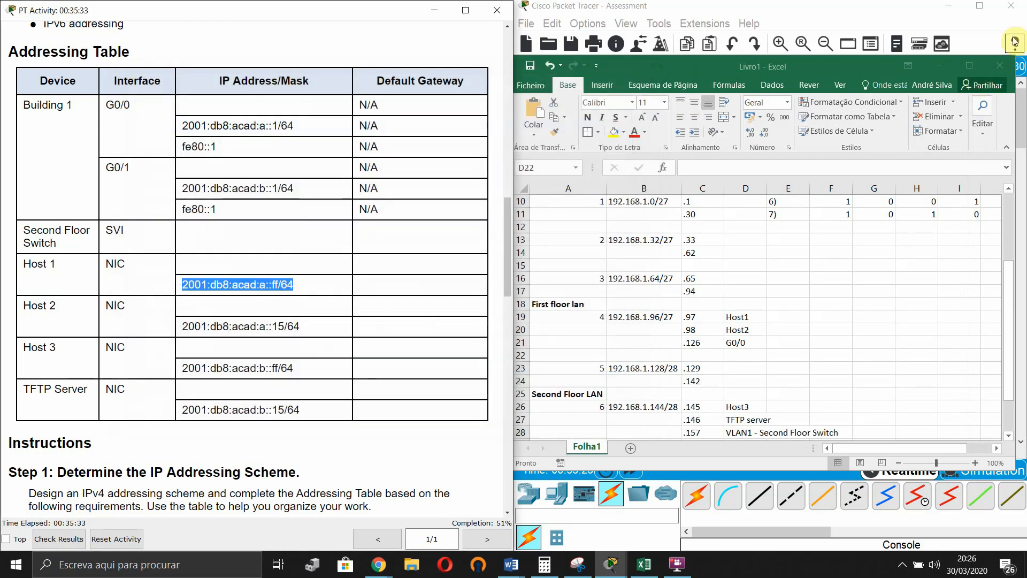
drag(851, 61, 391, 52)
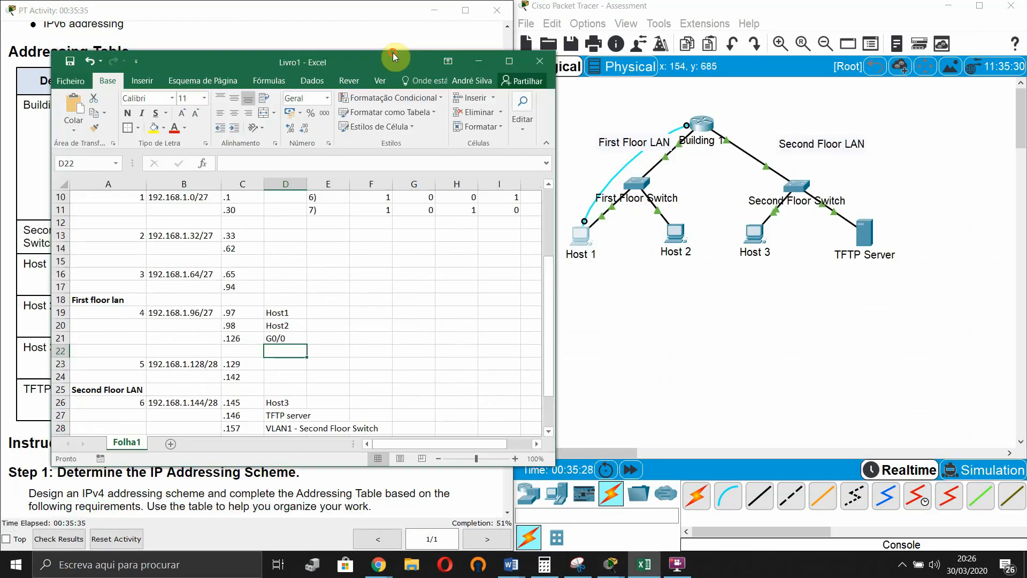
- Give Host 2 IP 192.168.1.98, mask 255.255.255.224 and gateway 192.168.1.126
click(682, 233)
click(402, 160)
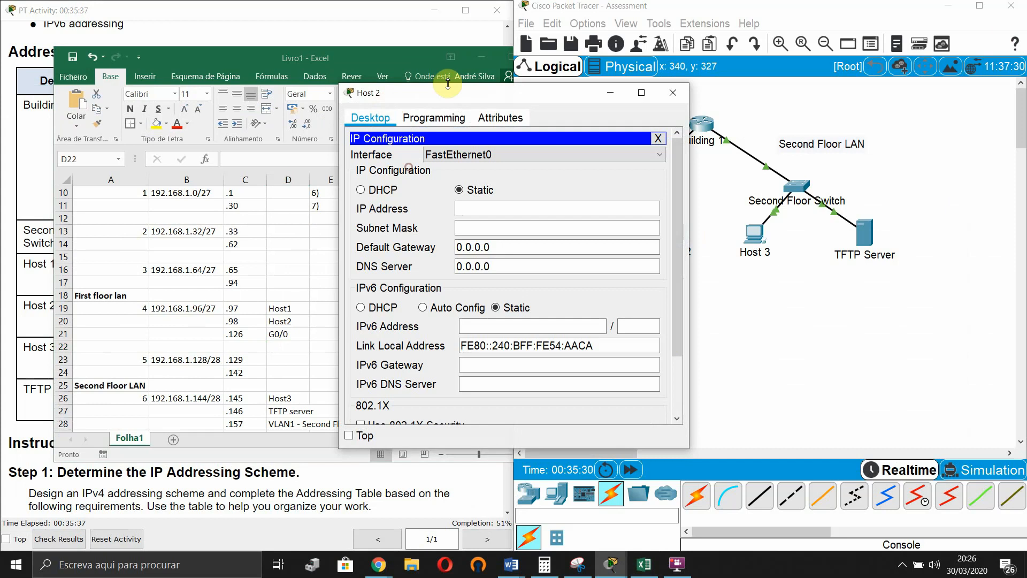
drag(580, 99, 745, 109)
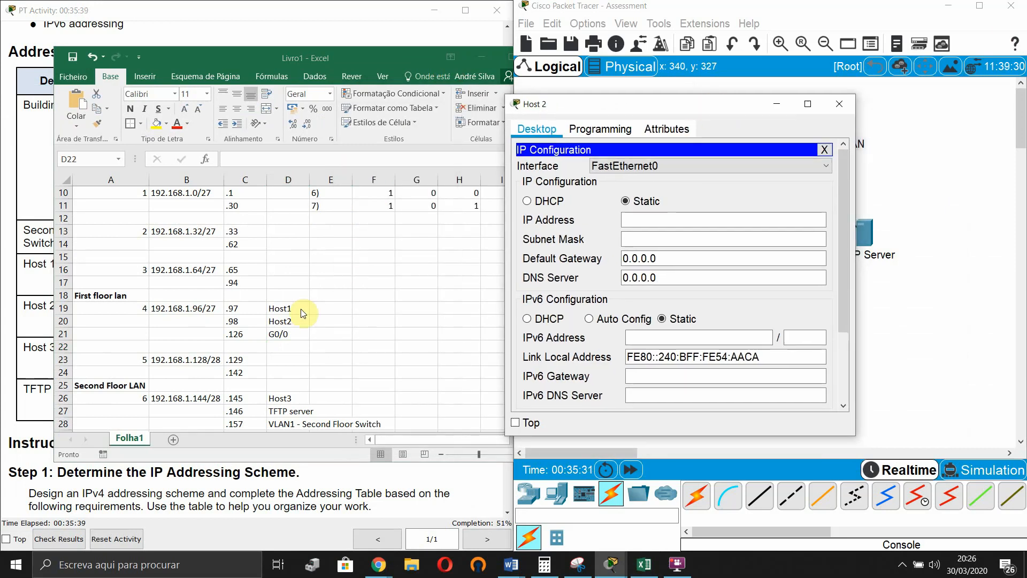
scroll(301, 309, down, 1)
click(680, 220)
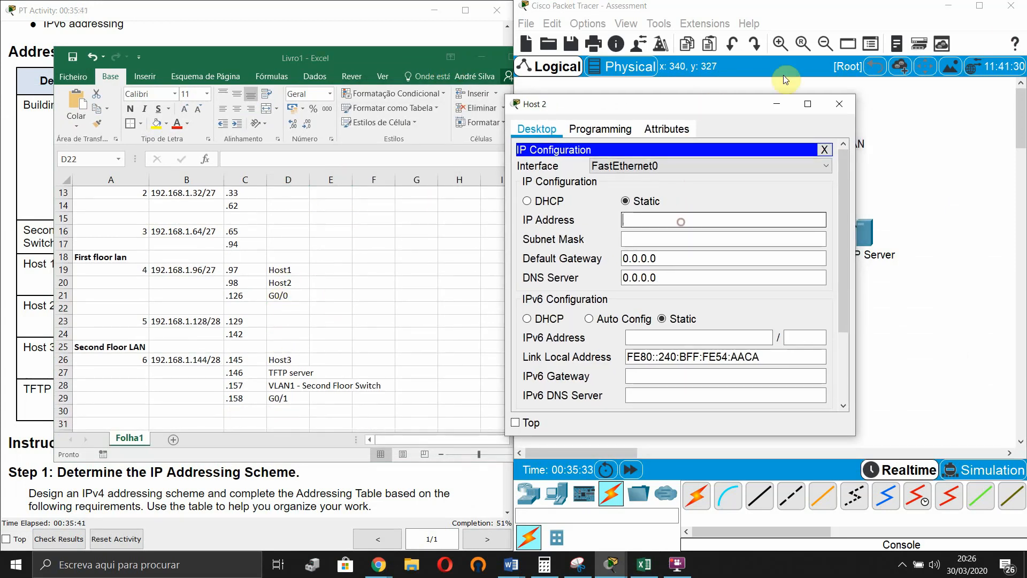
text(192.168.1.98)
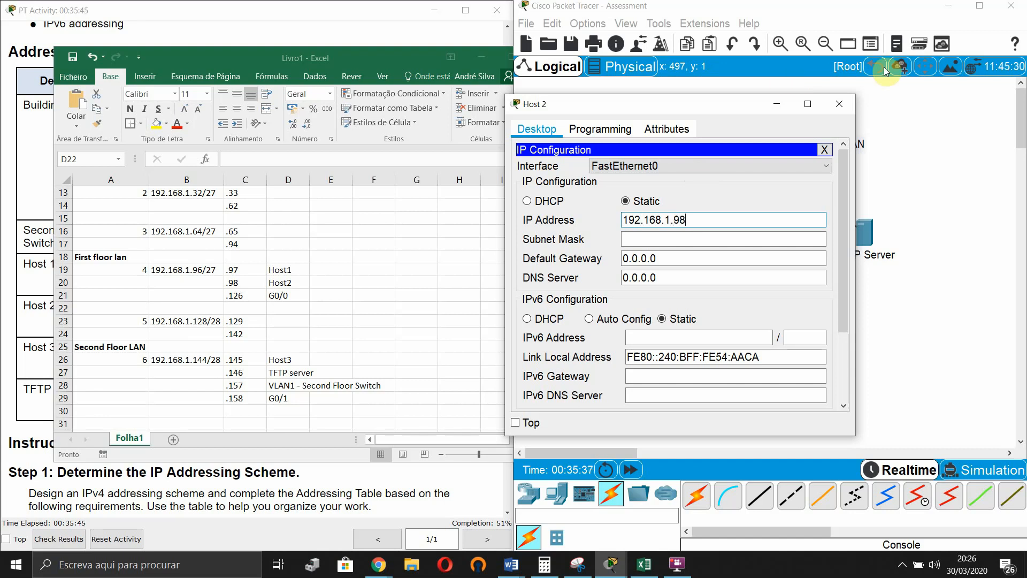
click(751, 235)
text(255.255.255.0)
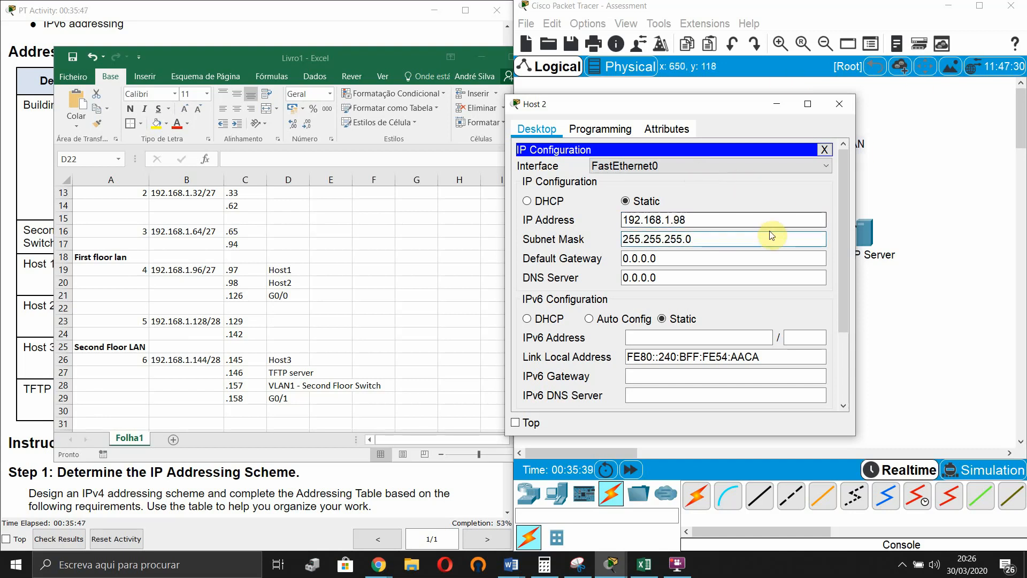
key(BackSpace)
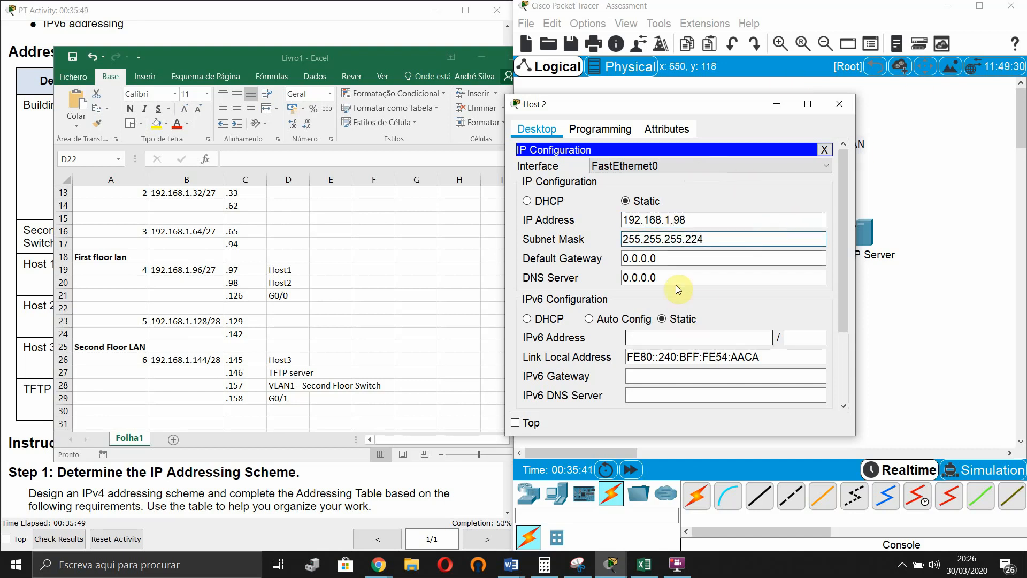
click(768, 259)
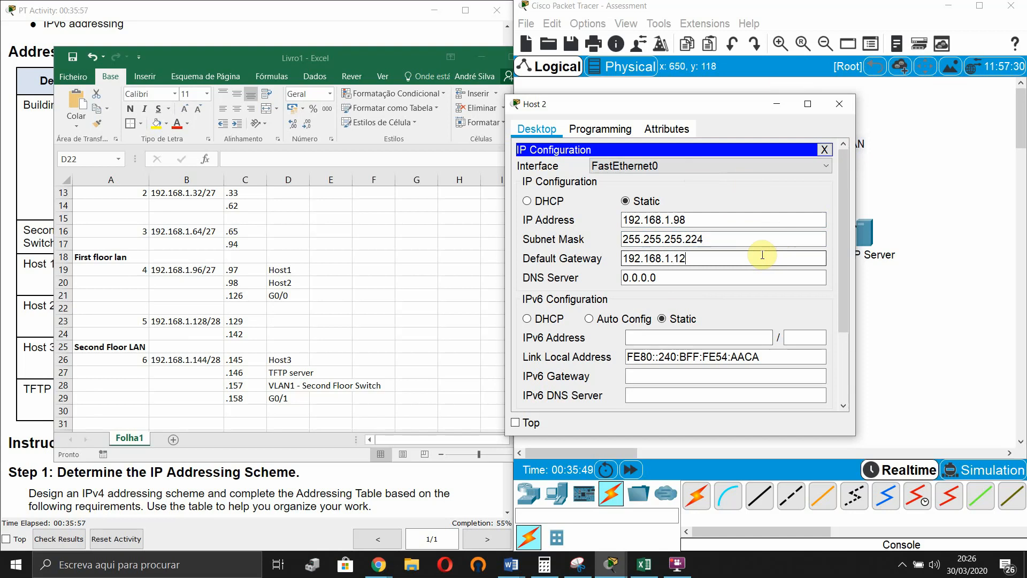
click(668, 277)
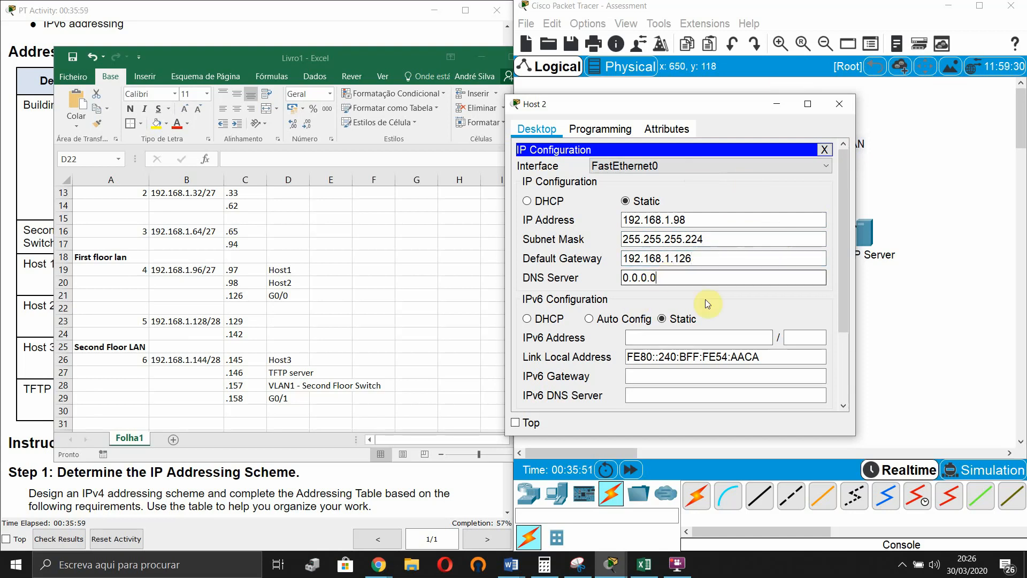
- Give Host 2 IPv6 2001:db8:acad:a::15/64 with gateway fe80::1, then close its window
click(397, 20)
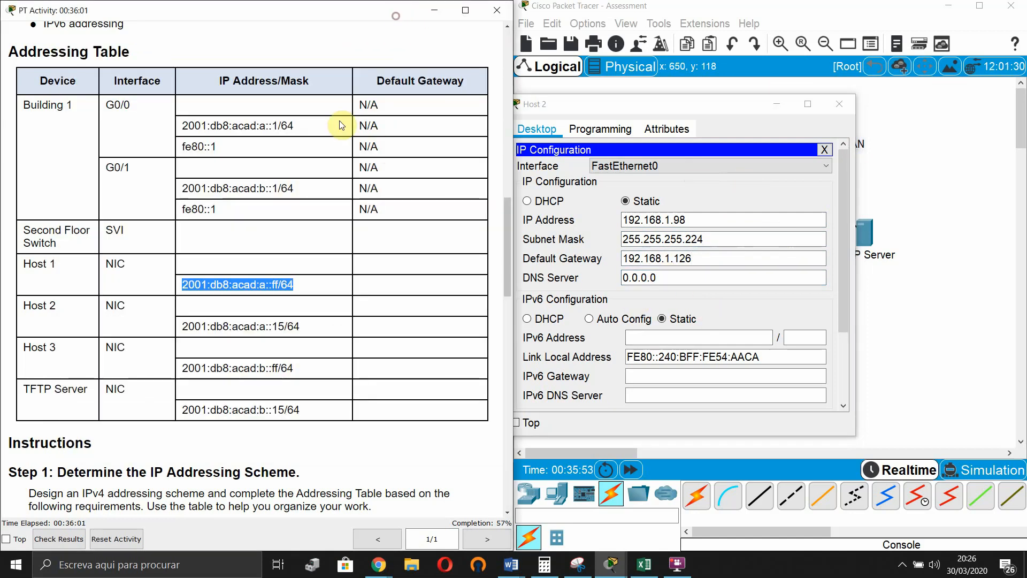
drag(302, 327, 177, 330)
key(ctrl+c)
click(690, 338)
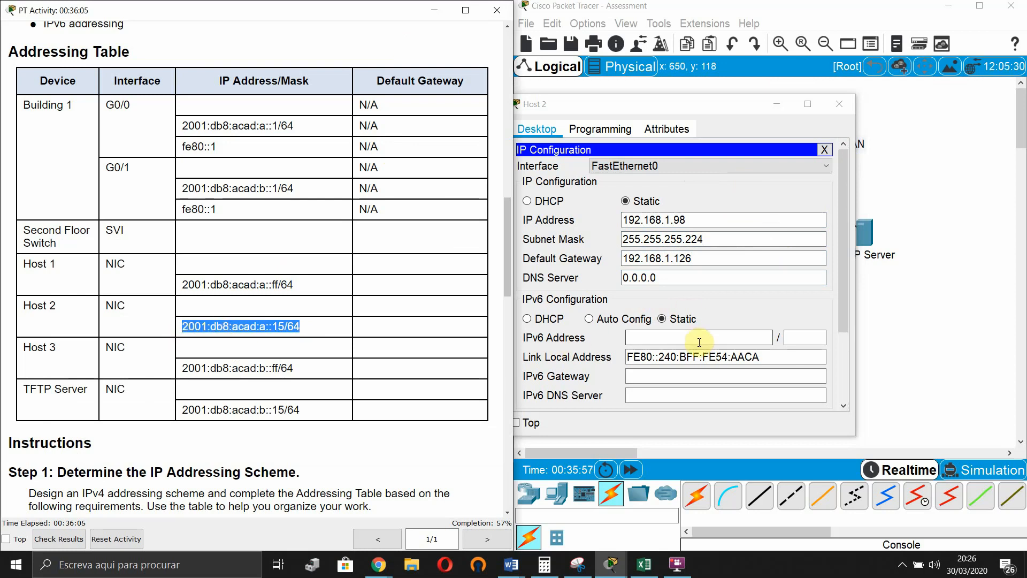
key(ctrl+v)
key(BackSpace)
key(Tab)
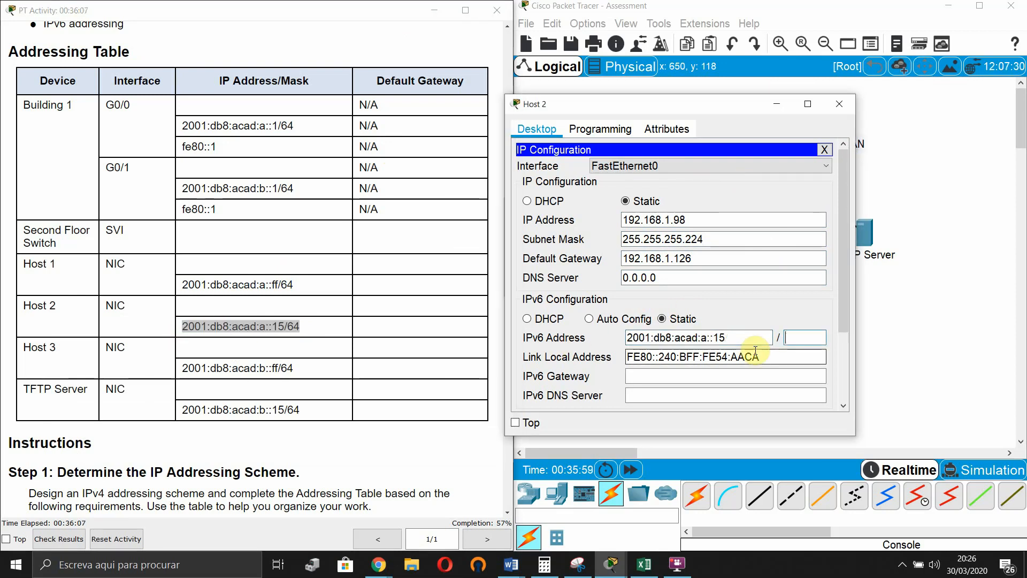
click(665, 374)
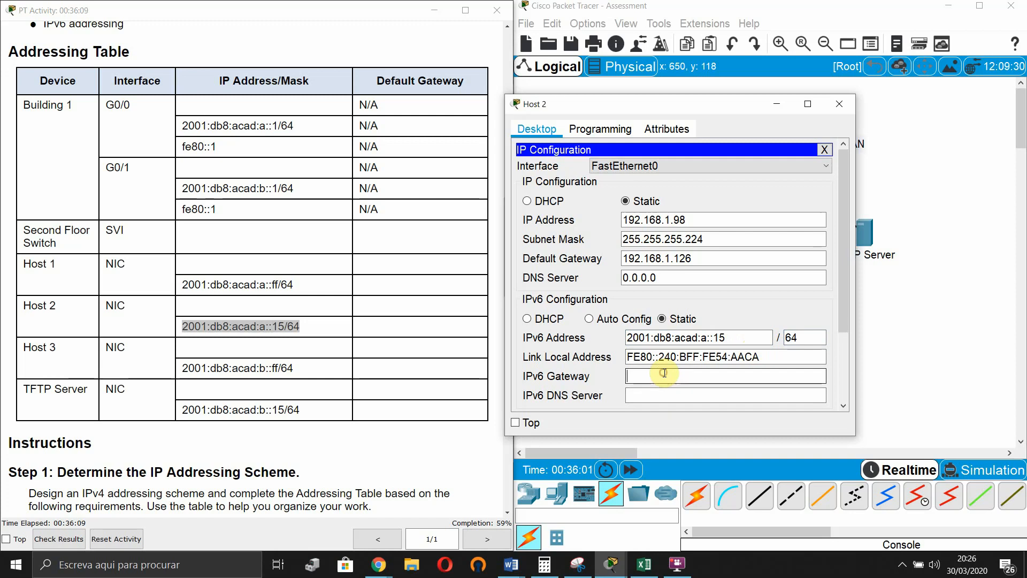
text(fe80)
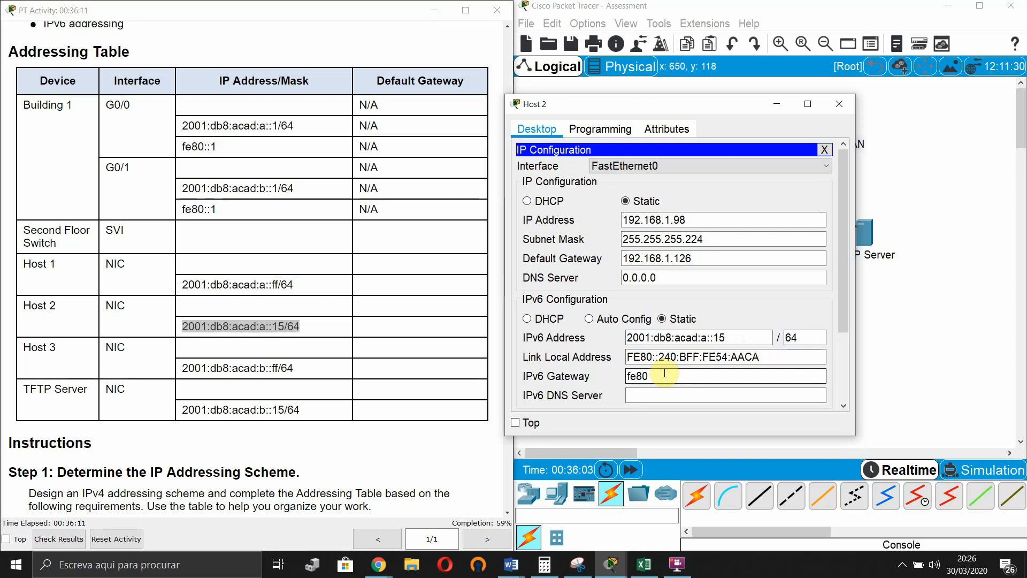
text(::1)
click(647, 395)
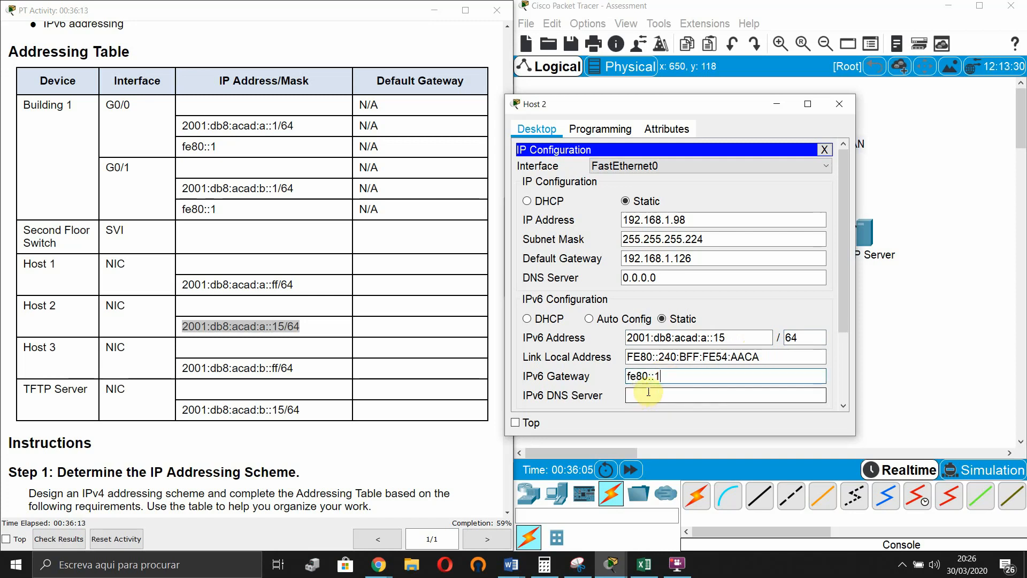
click(675, 358)
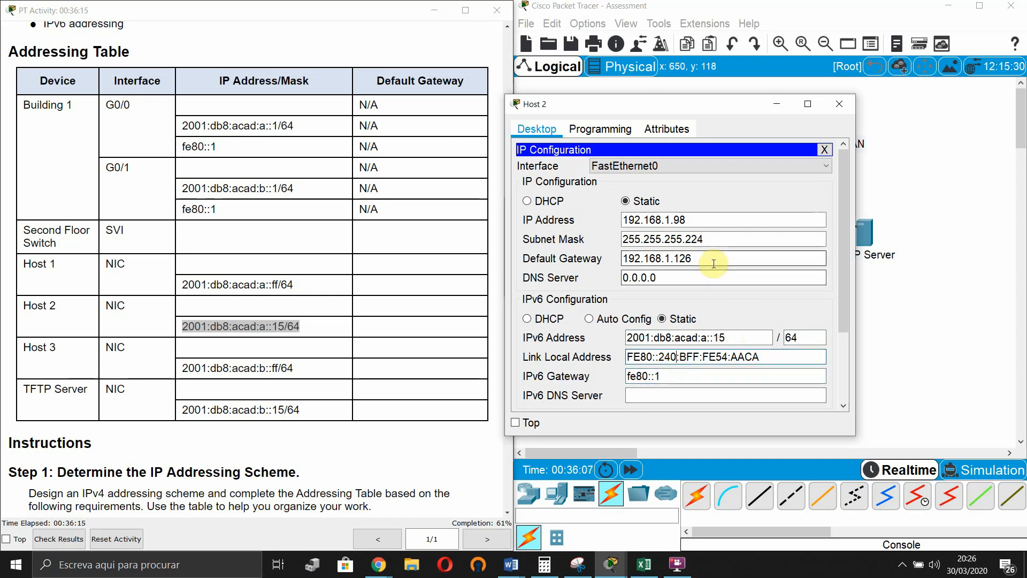
click(773, 103)
click(760, 241)
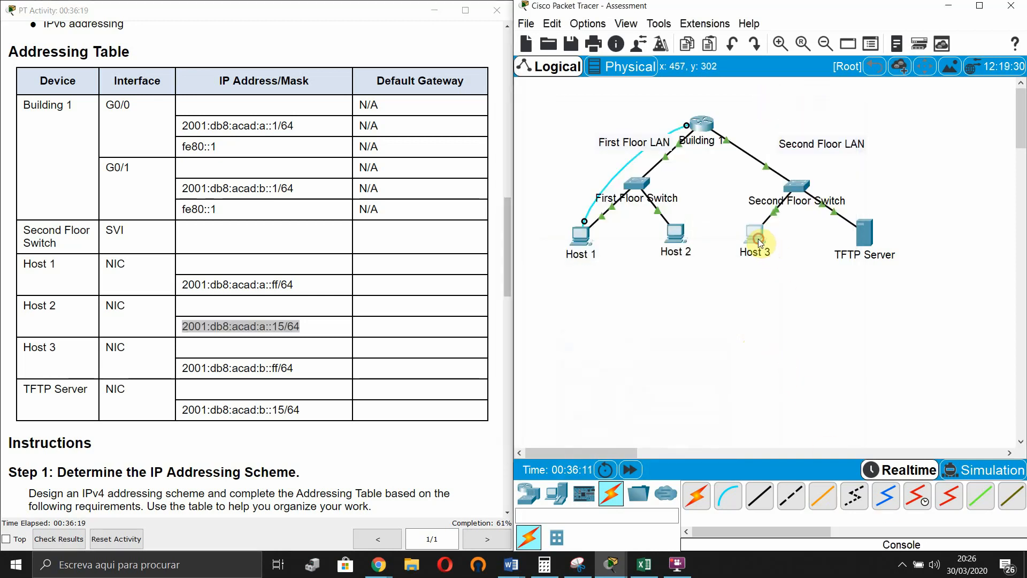
- Give Host 3 IPv4 address 192.168.1.145, mask 255.255.255.240 and gateway 192.168.1.158
click(399, 176)
drag(437, 96, 499, 115)
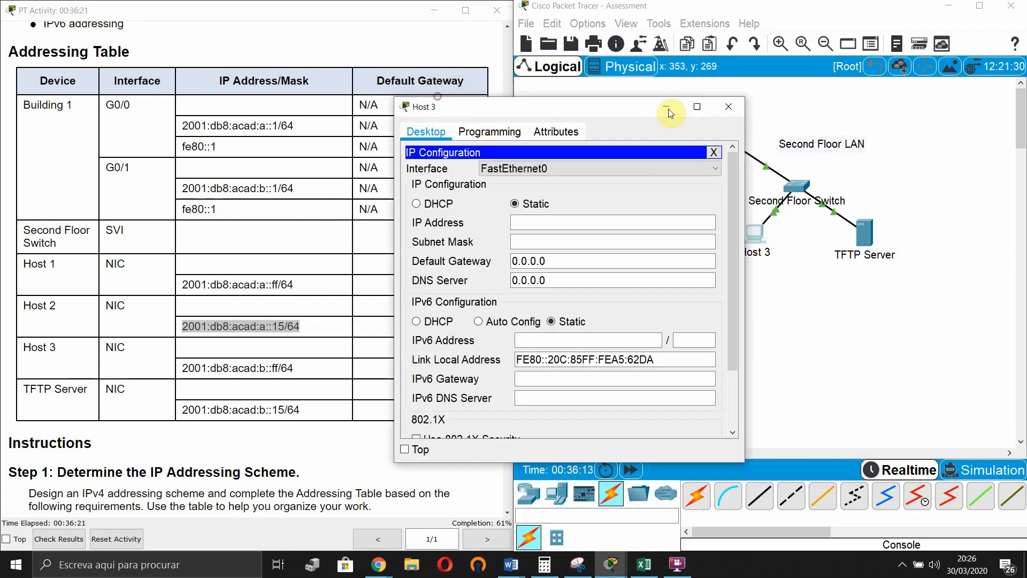
drag(669, 108, 859, 102)
click(644, 564)
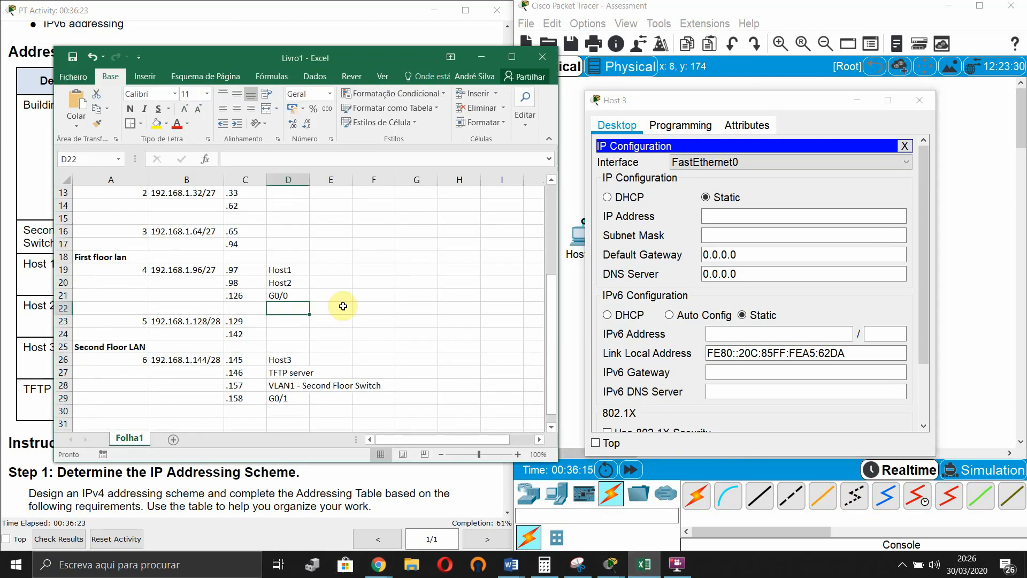
scroll(331, 306, down, 2)
click(281, 282)
click(783, 215)
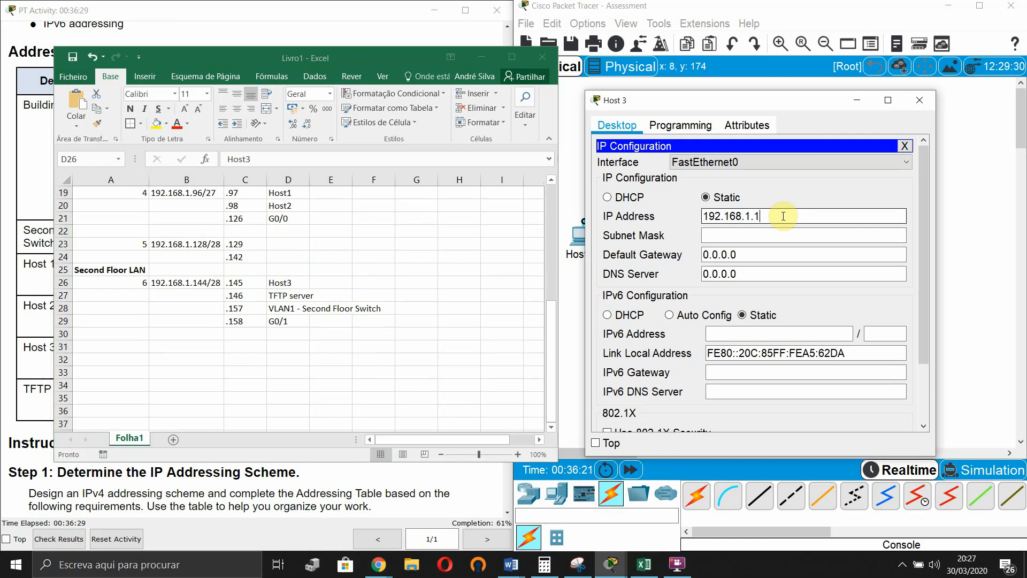
click(807, 235)
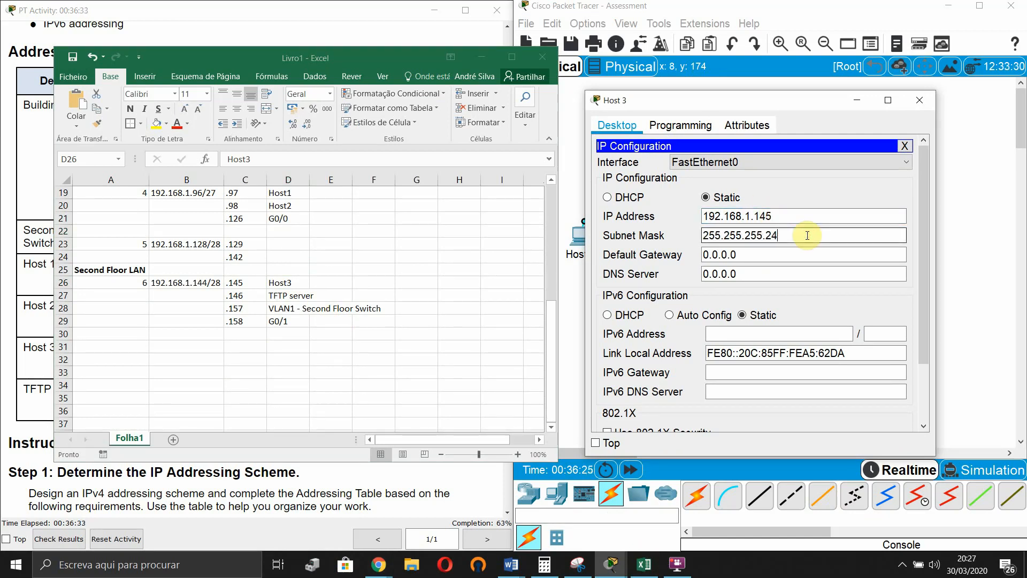
click(797, 255)
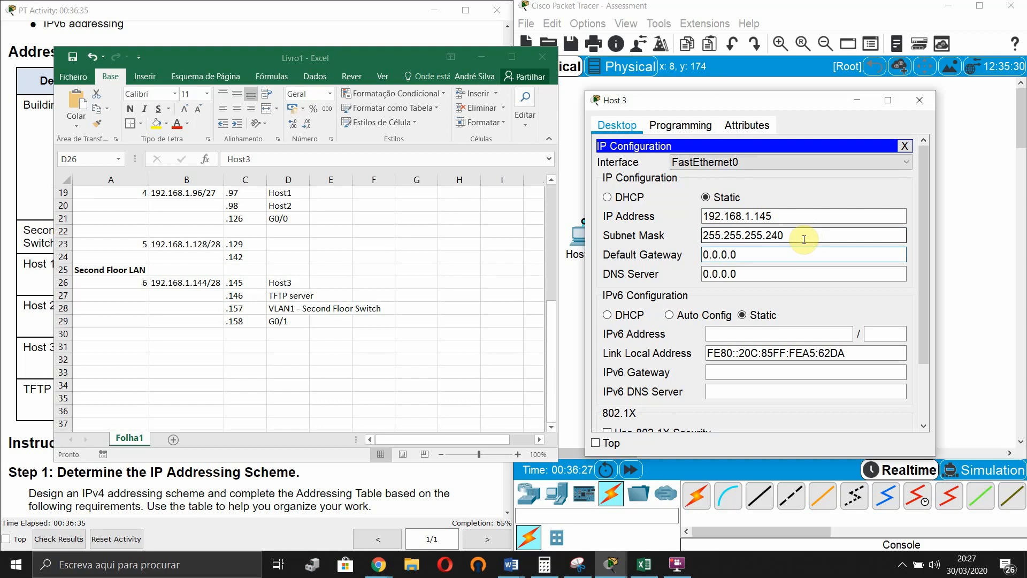
double_click(734, 255)
text(1)
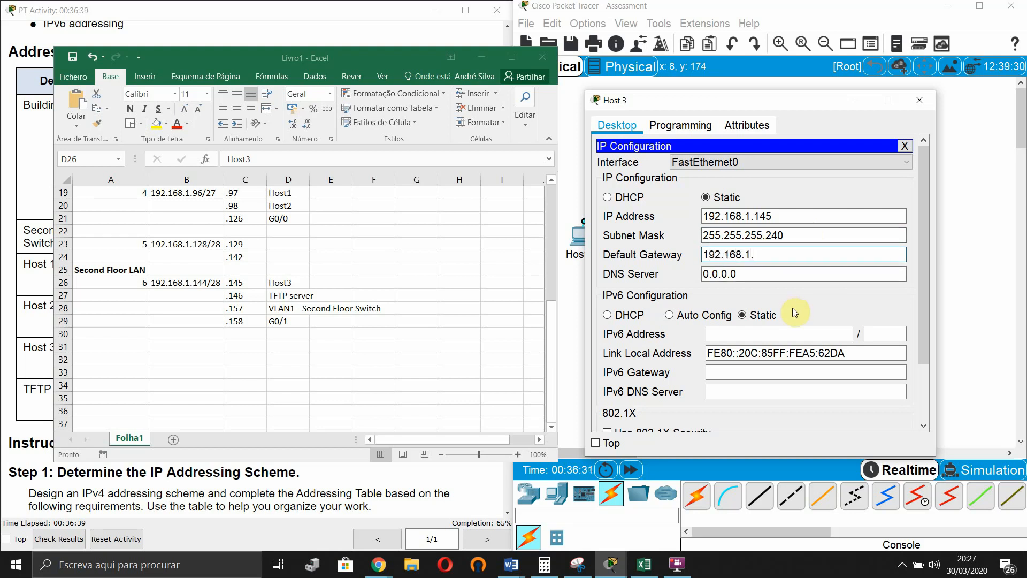
text(92.168.1.158)
click(769, 275)
- Paste Host 3's IPv6 address 2001:db8:acad:b::ff with prefix 64 and gateway fe80::1, then close the window
click(252, 19)
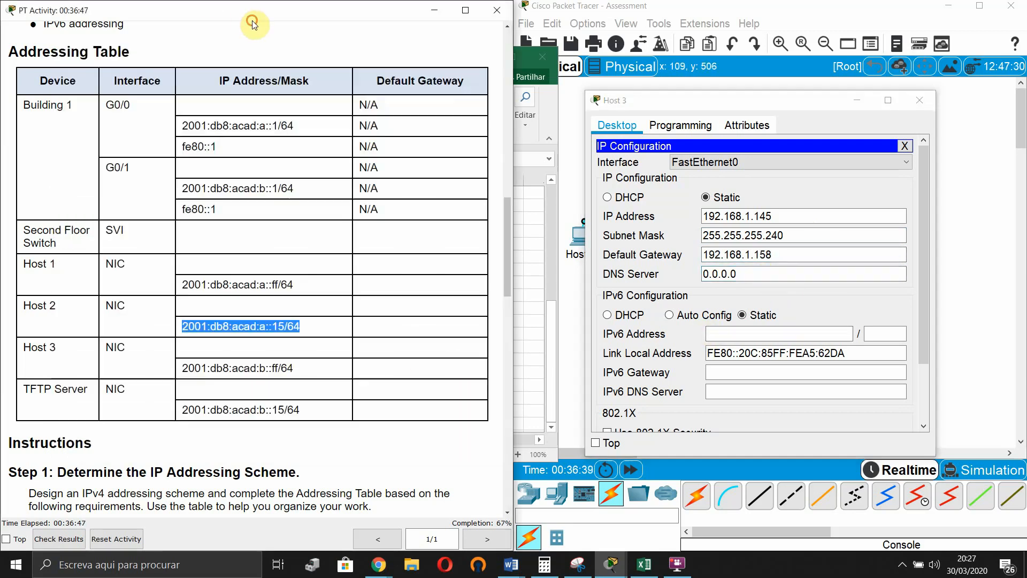
drag(261, 332, 181, 372)
key(ctrl+c)
click(269, 369)
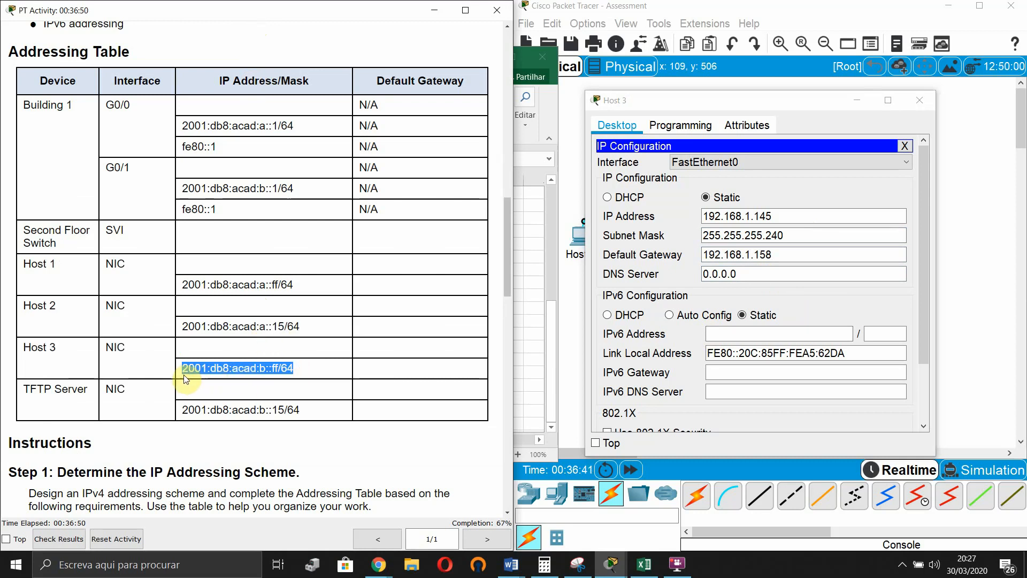
click(749, 333)
key(ctrl+v)
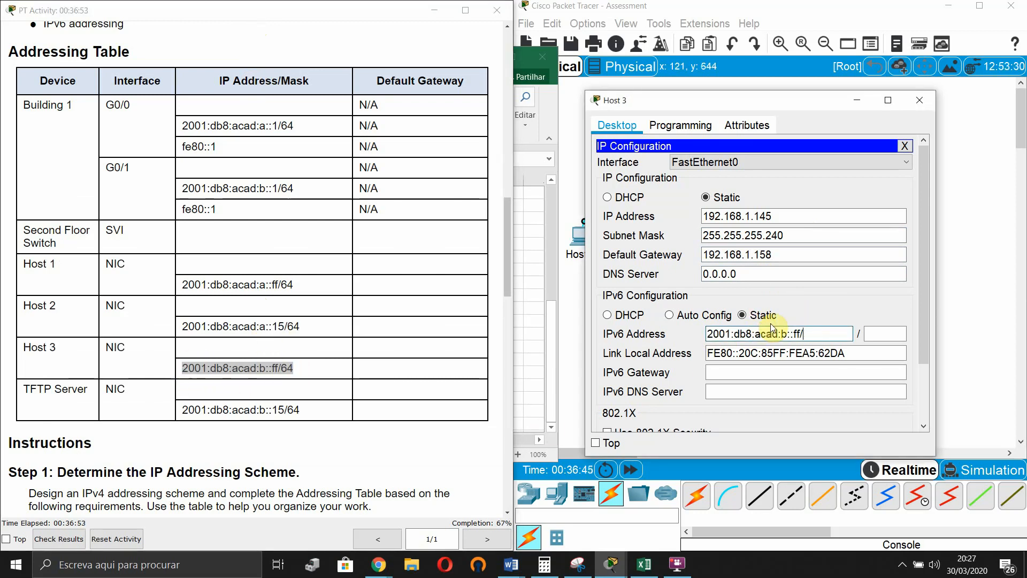
key(BackSpace)
key(Tab)
text(64)
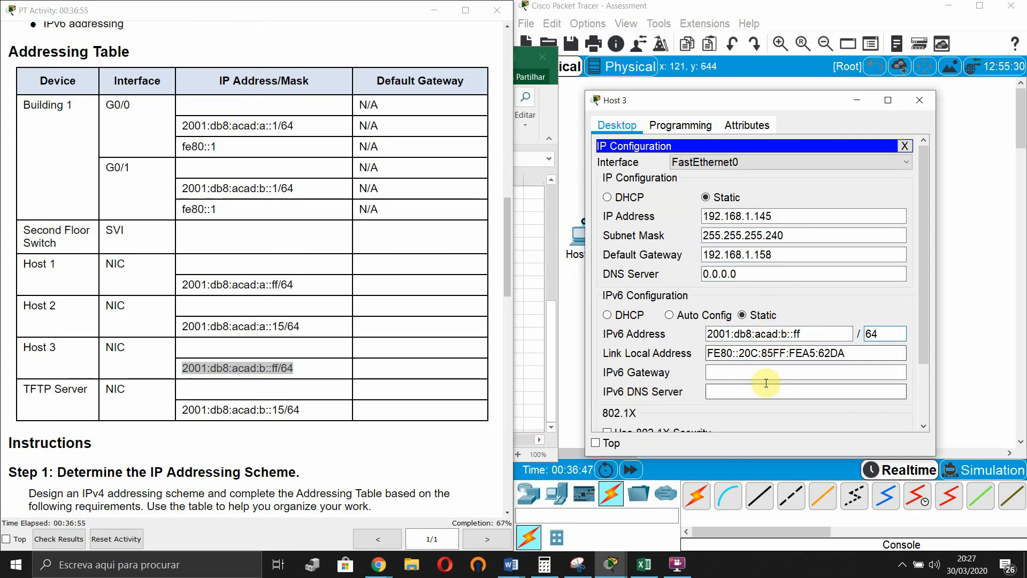
click(770, 373)
text(fe)
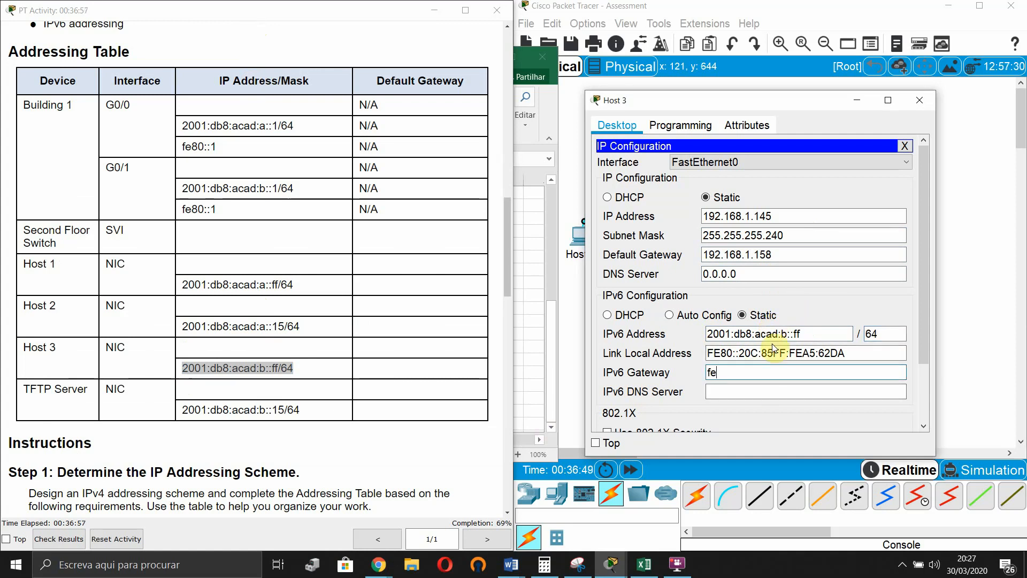
text(80::1)
key(Tab)
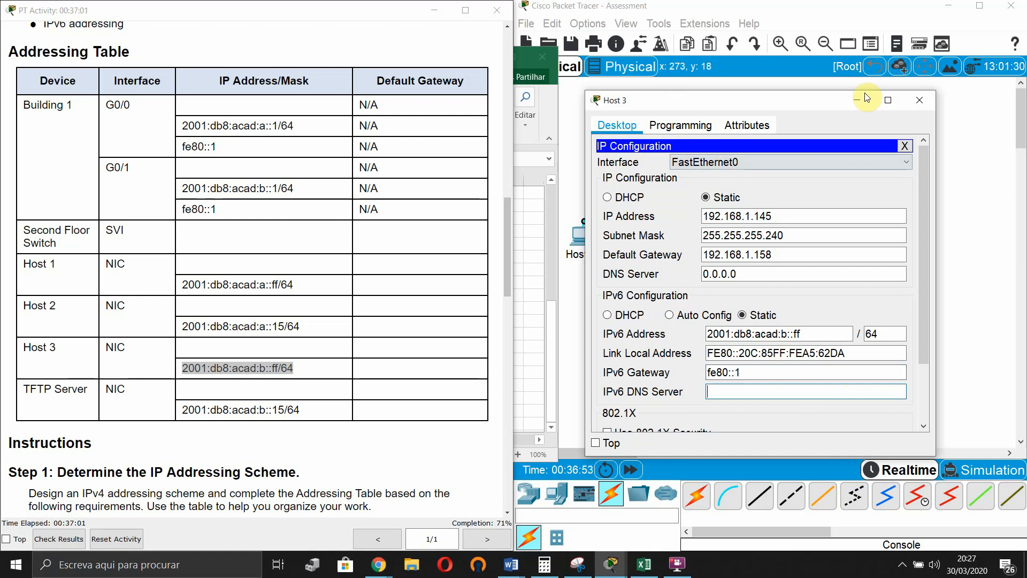
click(919, 101)
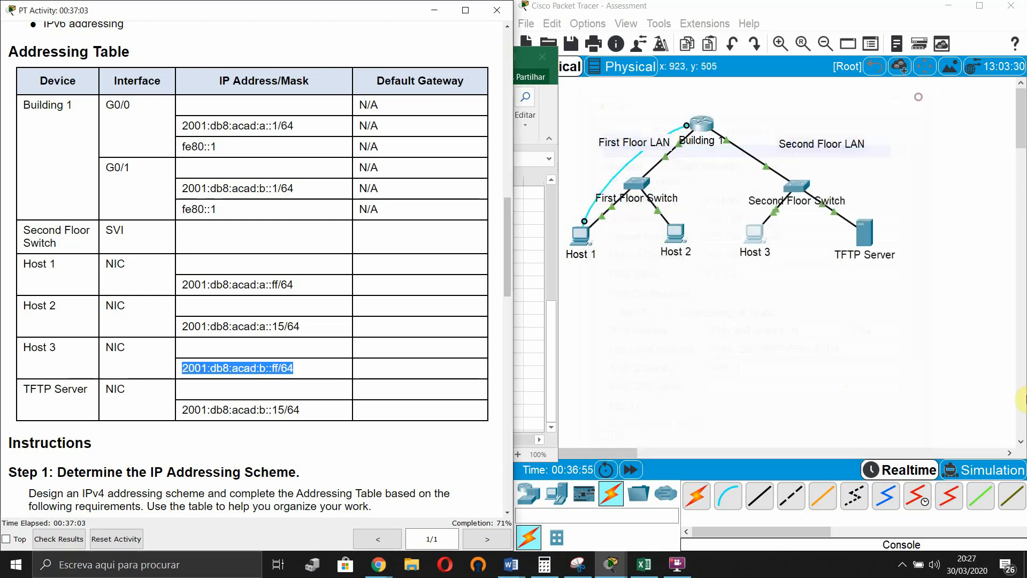
- Open the TFTP Server's Desktop IP Configuration beside the Excel address plan
click(863, 233)
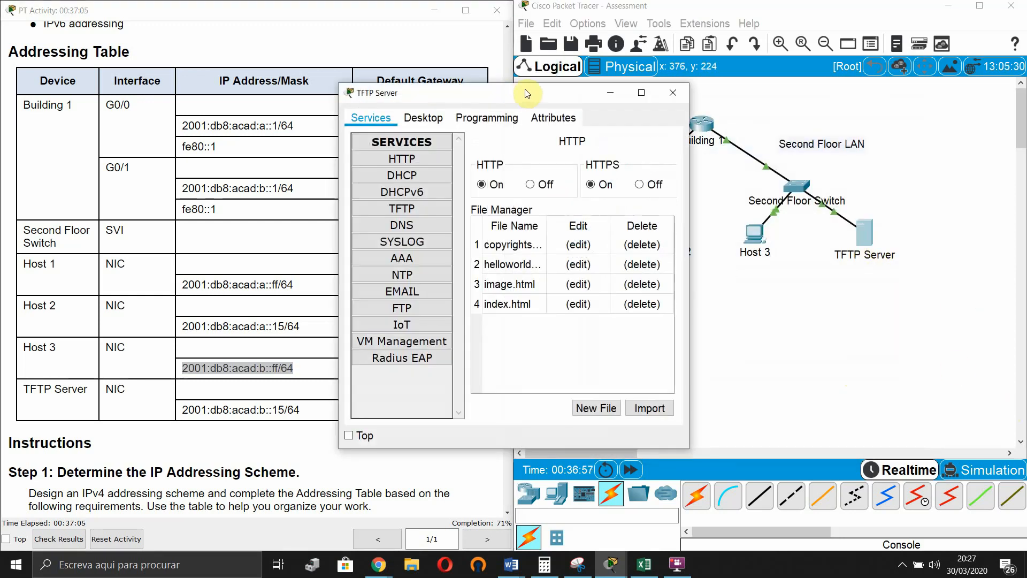
drag(496, 93, 700, 124)
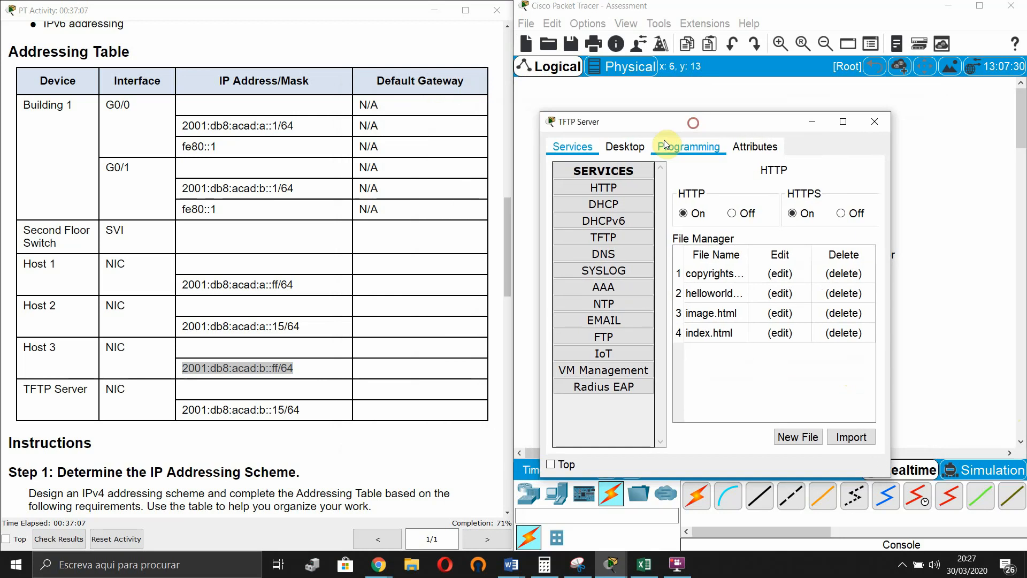
click(624, 146)
click(604, 203)
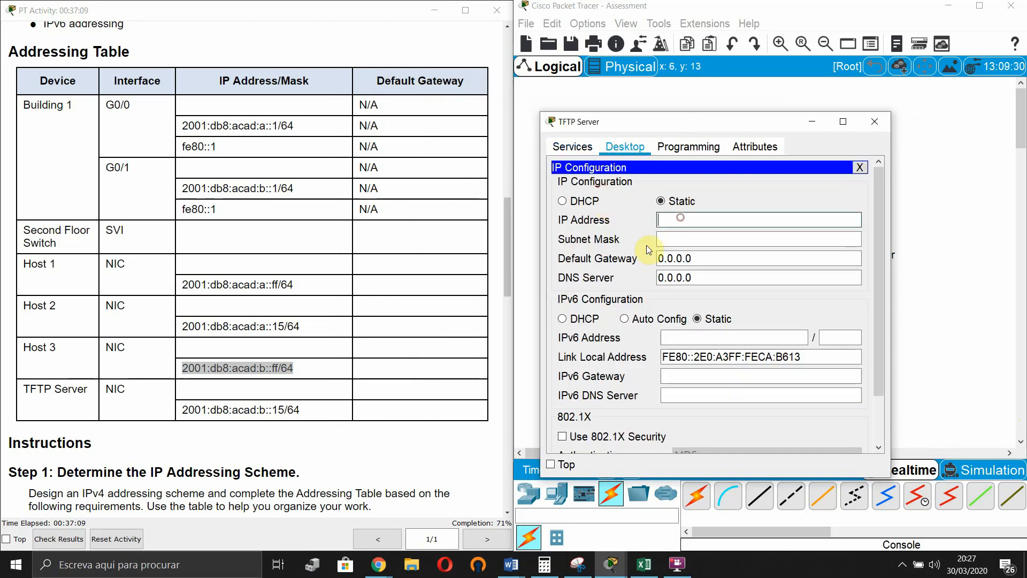
click(644, 564)
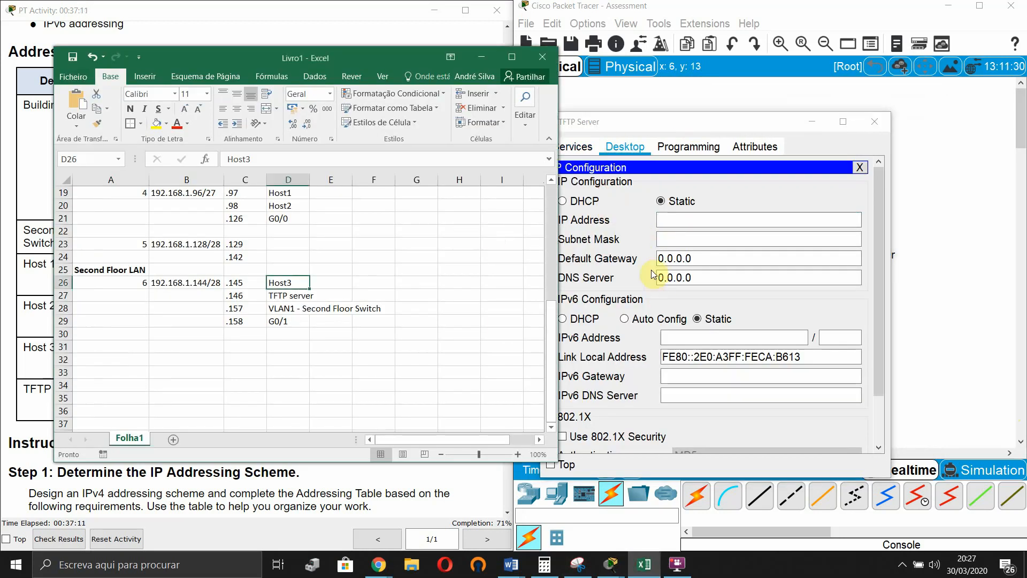
- Set the server's IPv4 to 192.168.1.146, mask 255.255.255.240, gateway 192.168.1.158
click(686, 220)
text(192.16)
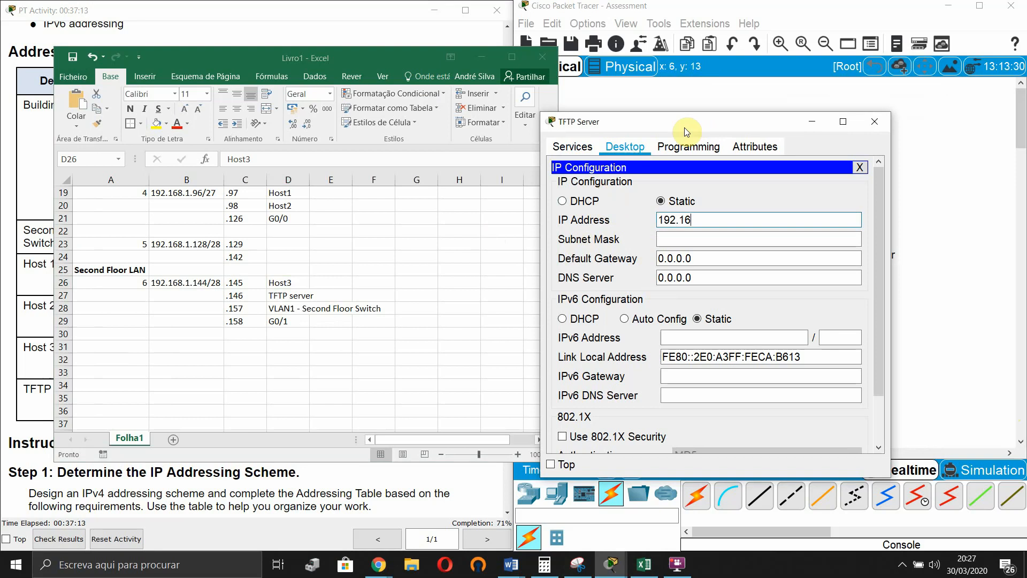
text(8.1.146)
click(706, 239)
click(743, 243)
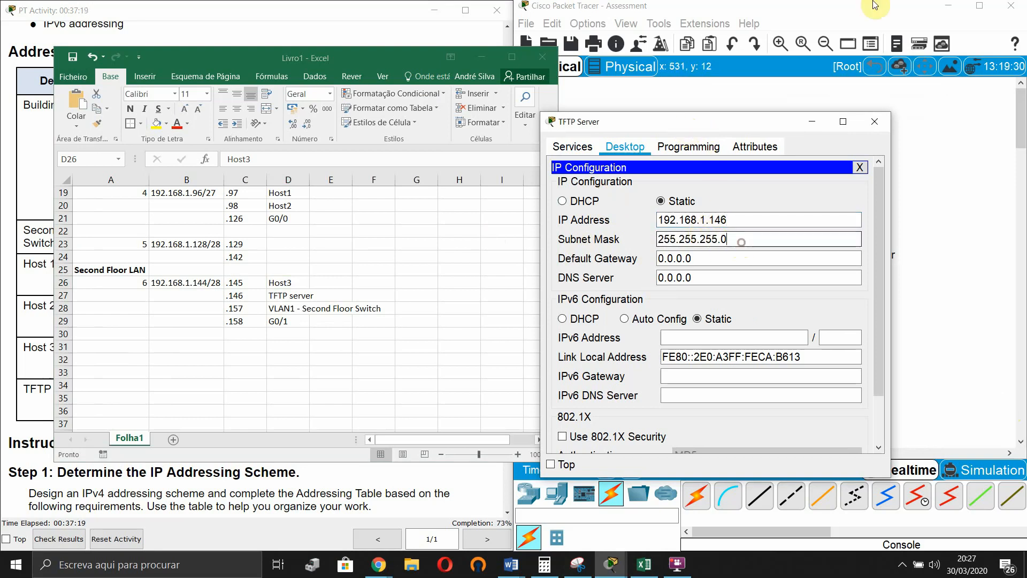
text(240)
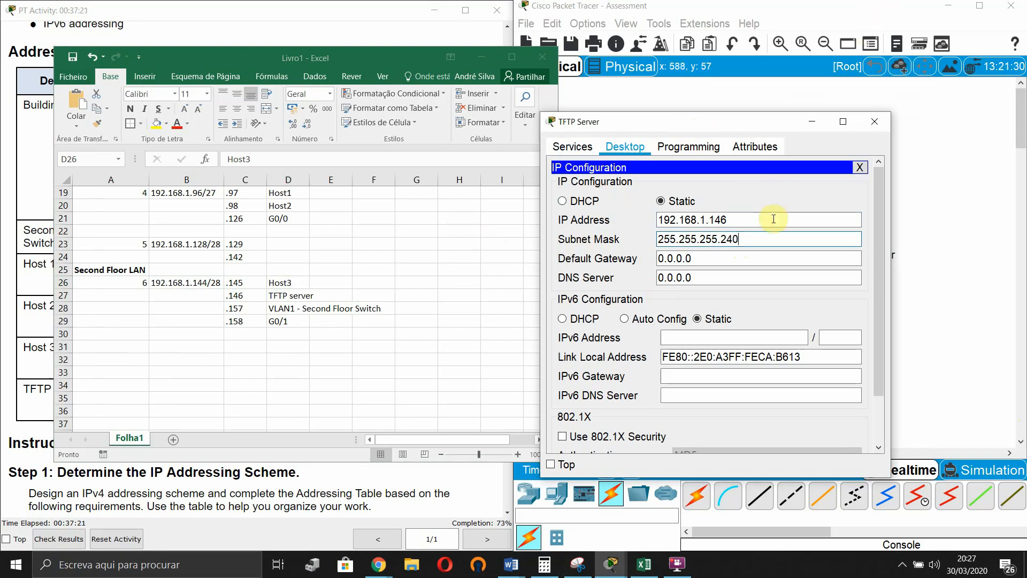
key(Tab)
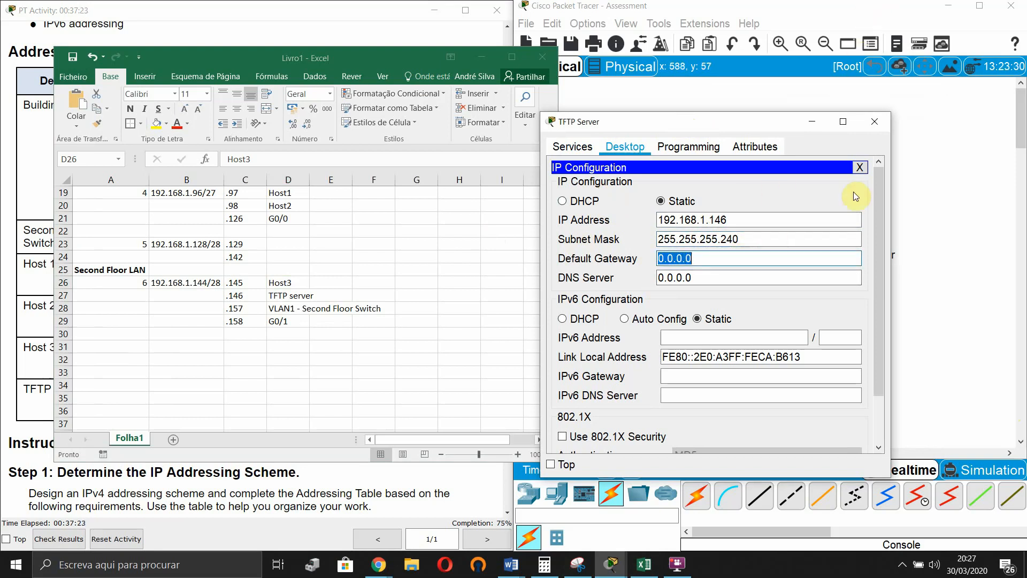
text(192.168.1)
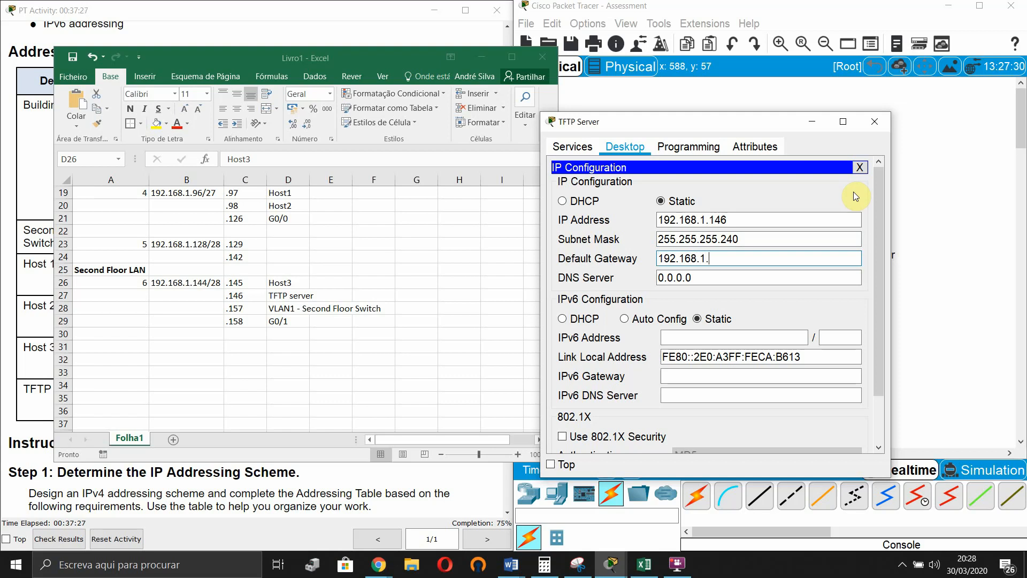
text(.158)
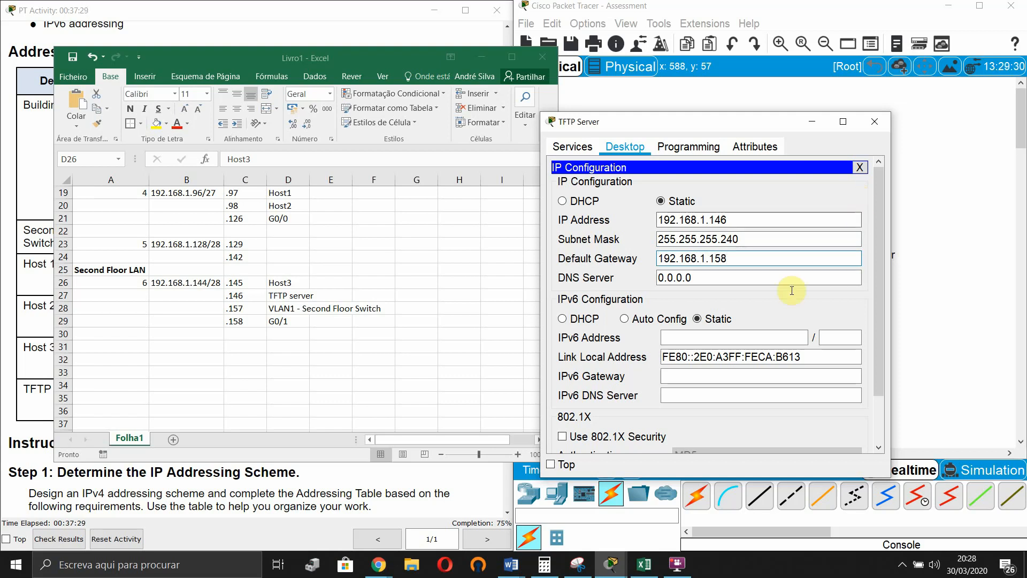
click(717, 274)
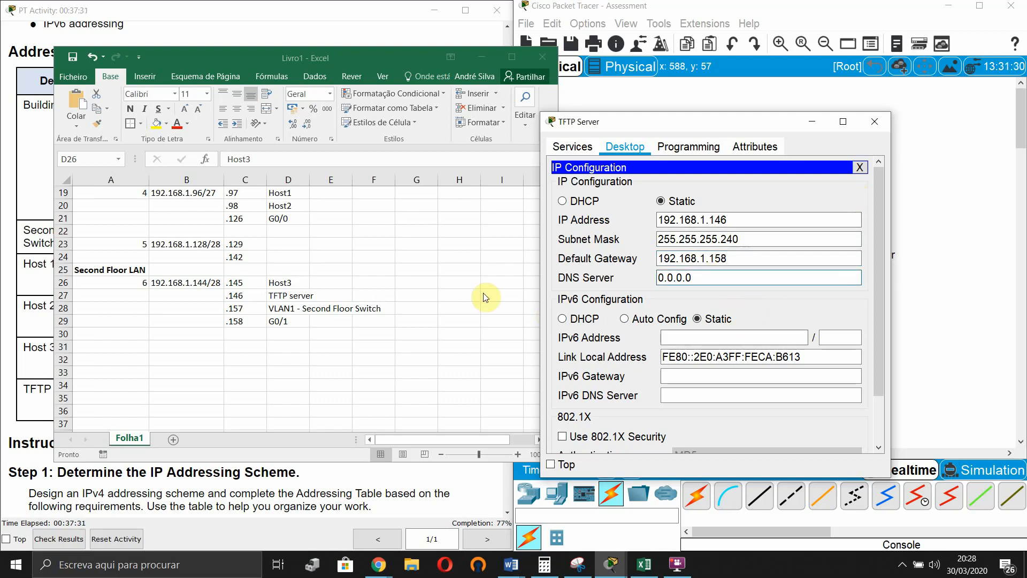
- Copy in IPv6 address 2001:db8:acad:b::15/64 with gateway FE80::1 and close the server window
click(373, 7)
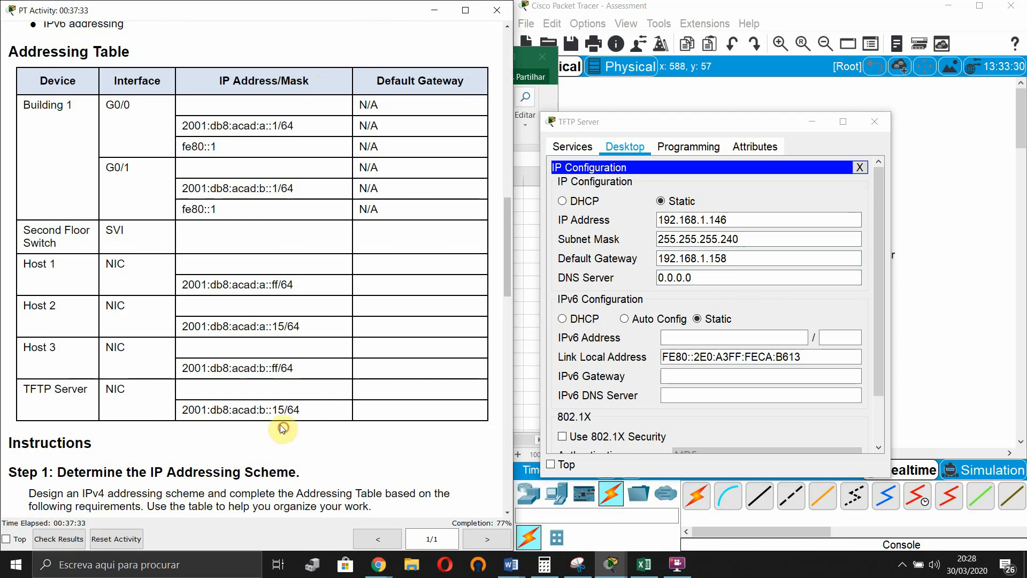
drag(284, 424, 180, 410)
key(ctrl+c)
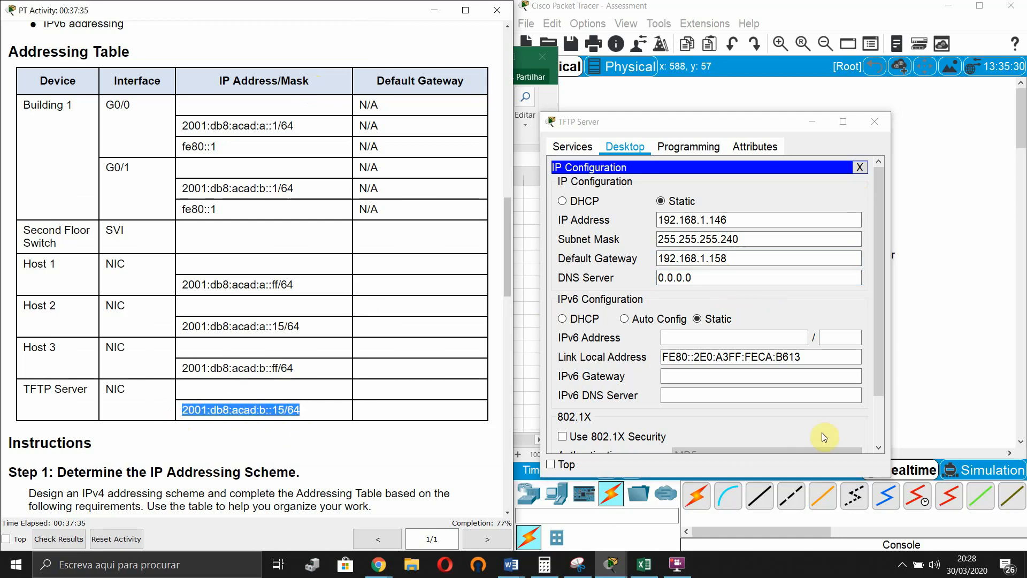
click(751, 343)
key(ctrl+v)
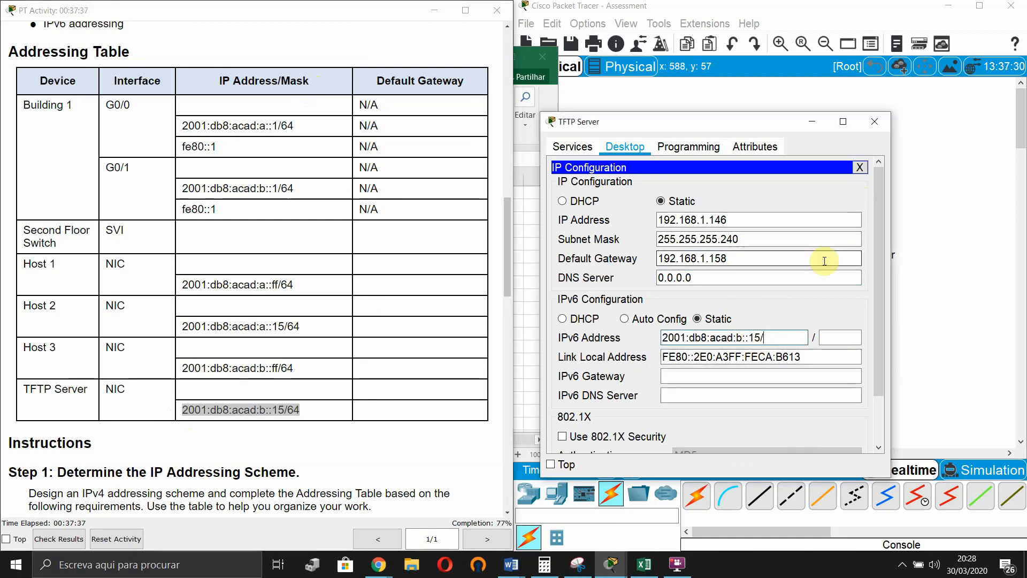
key(BackSpace)
key(Tab)
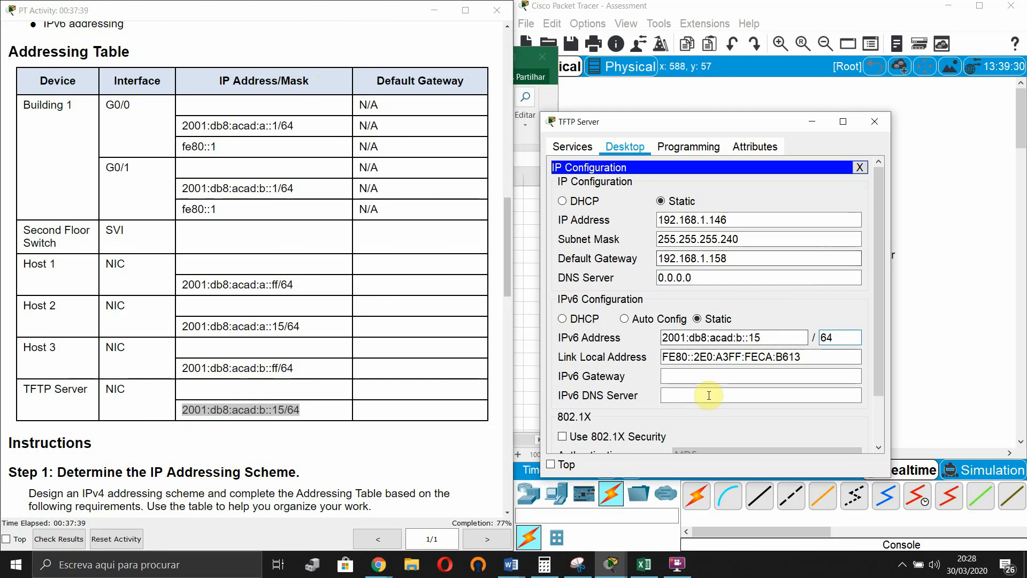
click(692, 376)
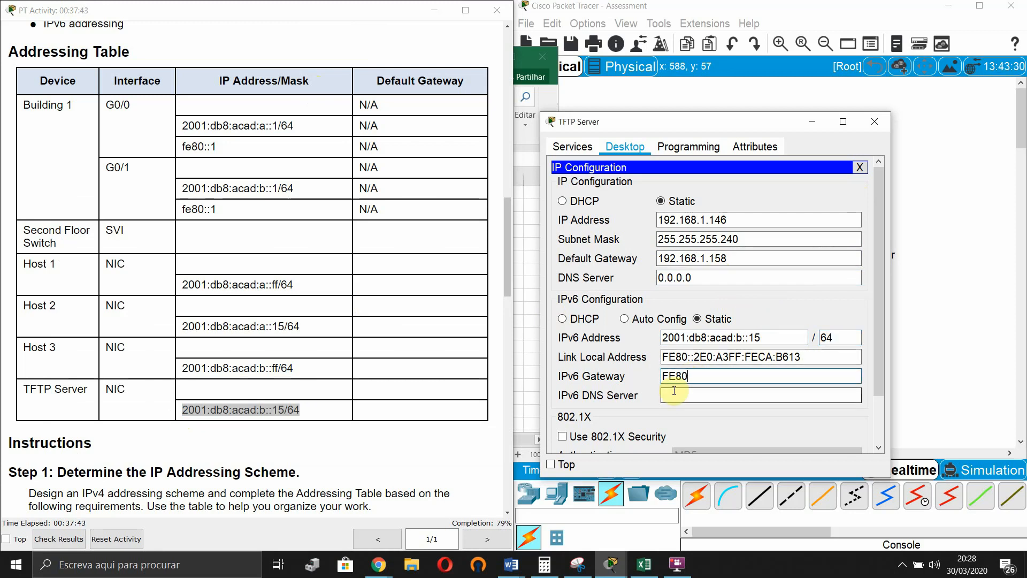
text(FE80::1)
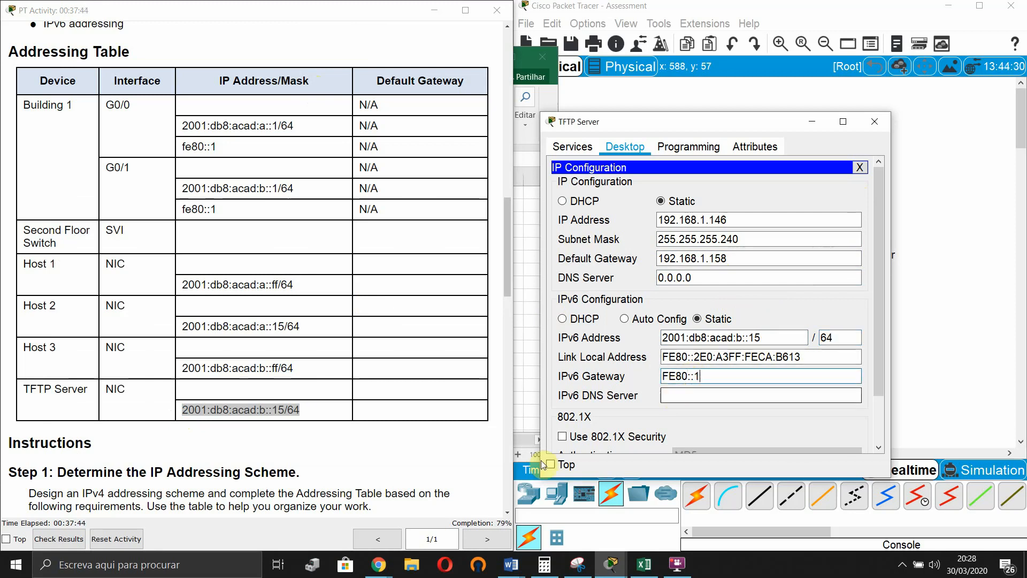
click(732, 390)
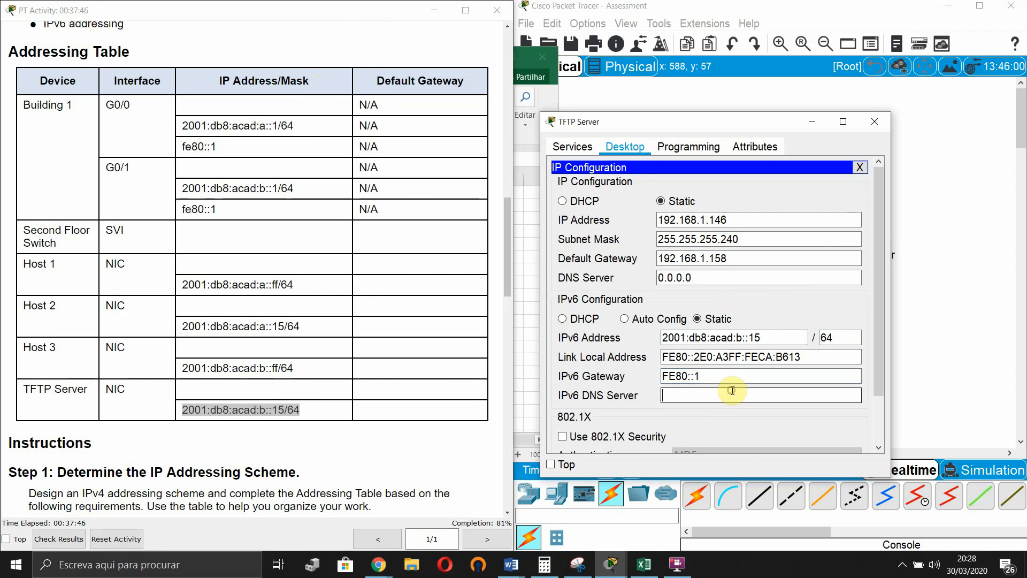
click(876, 122)
click(919, 219)
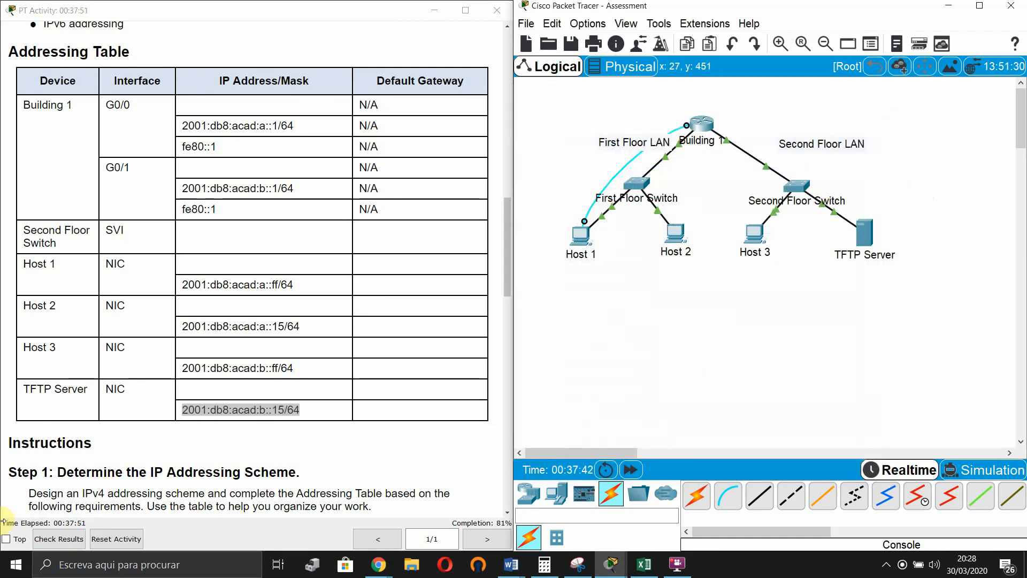
- Scroll to Step 3 and highlight line b about using link-local addresses as IPv6 gateways
scroll(284, 257, down, 18)
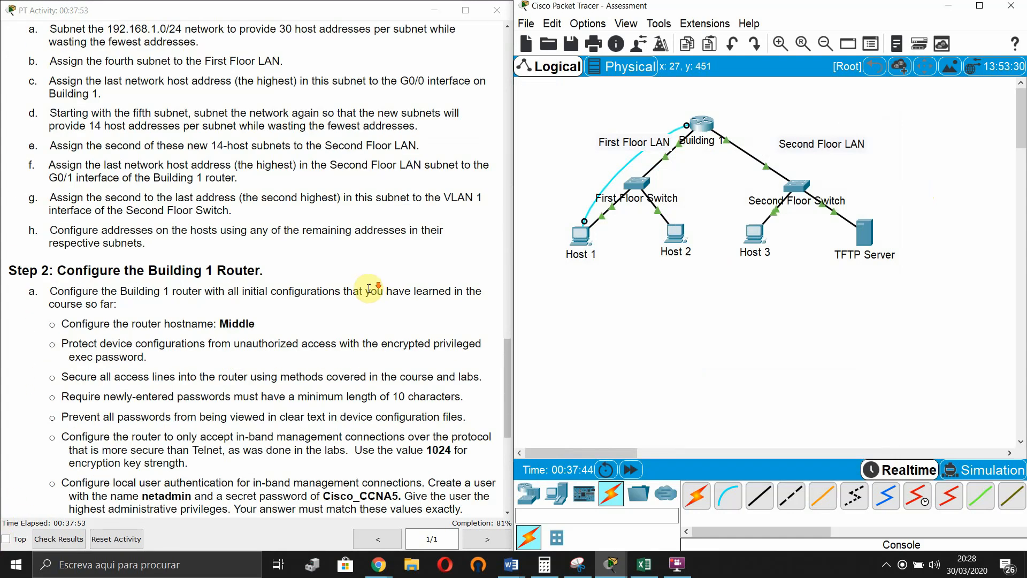
scroll(363, 302, down, 5)
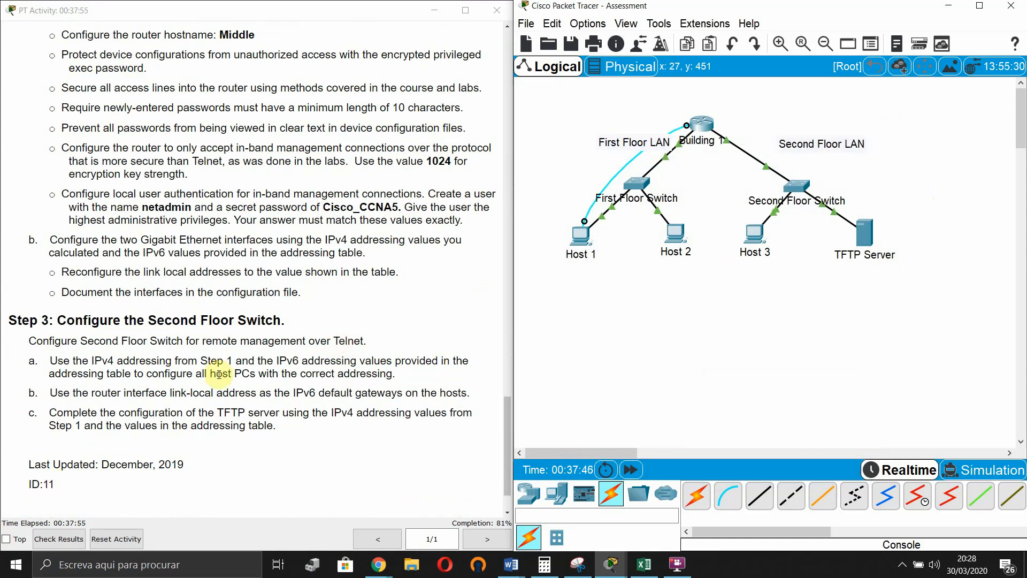
drag(88, 372, 401, 368)
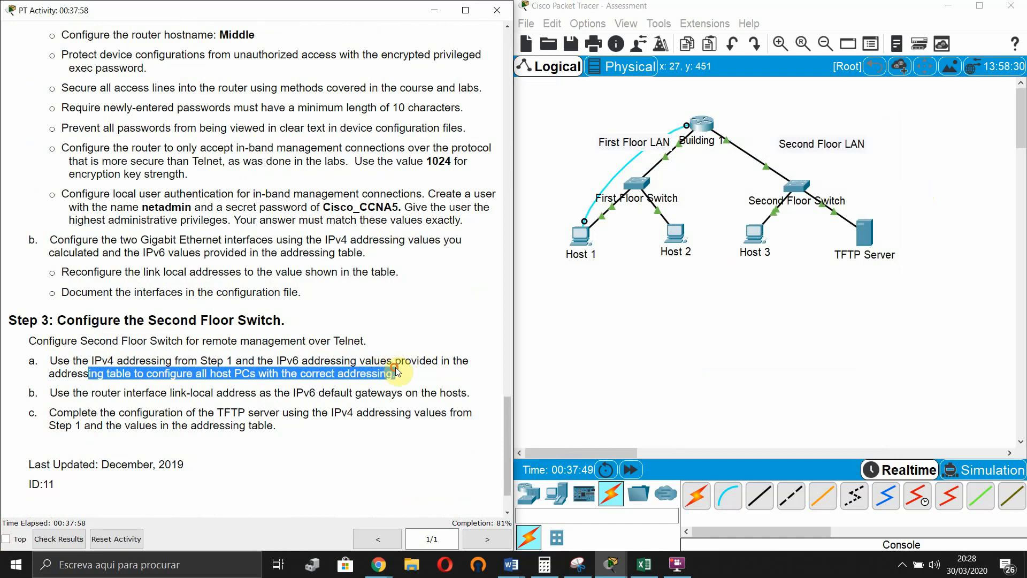
triple_click(53, 396)
drag(53, 396, 432, 388)
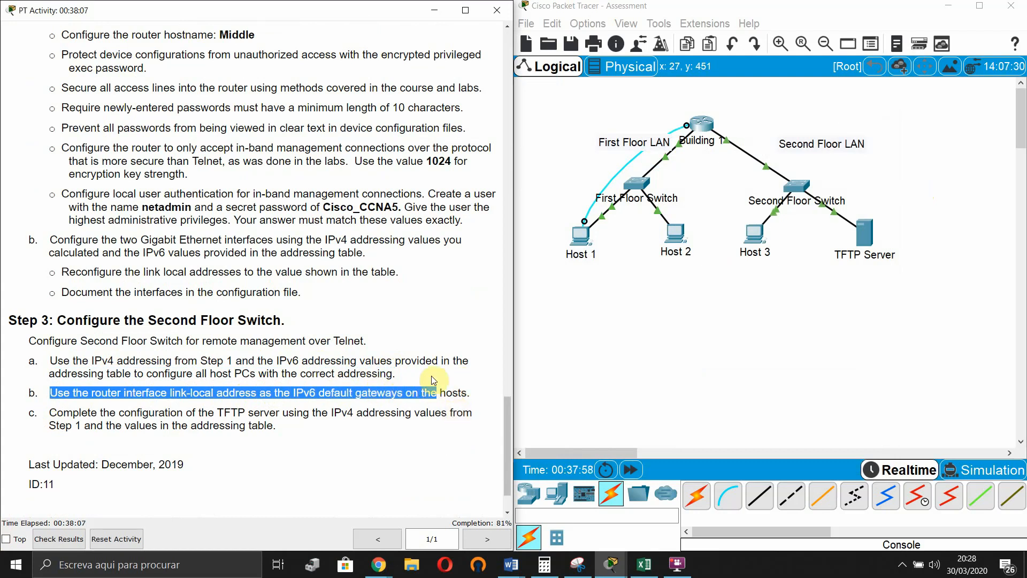
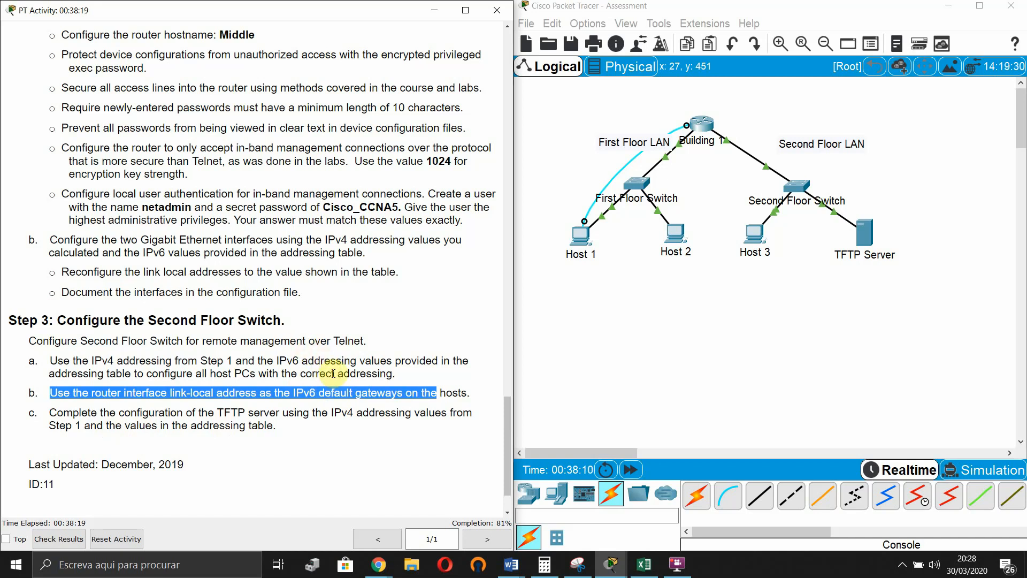
- Inspect the TFTP Server's file list and IP configuration, then close its window
click(864, 233)
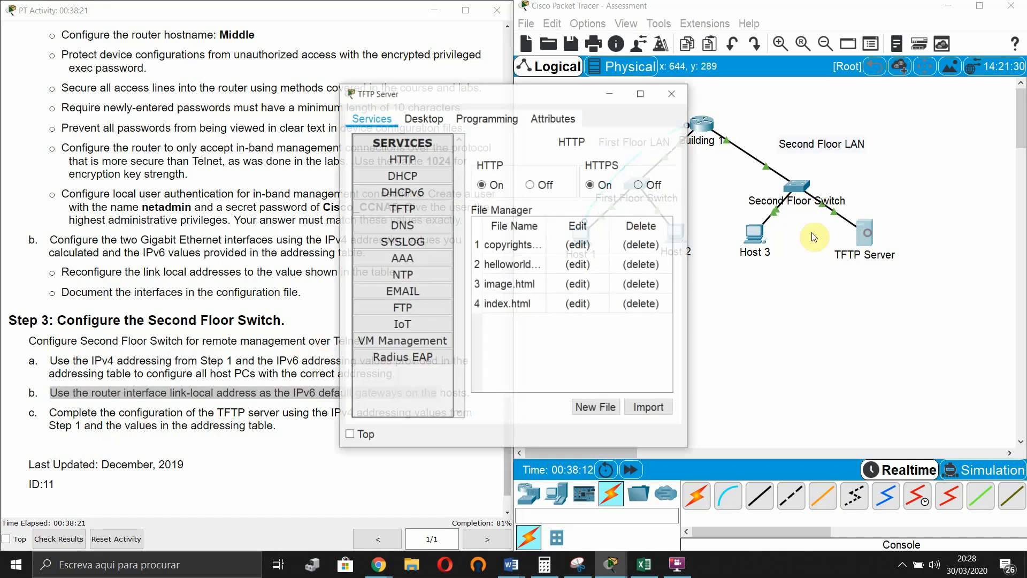
click(441, 208)
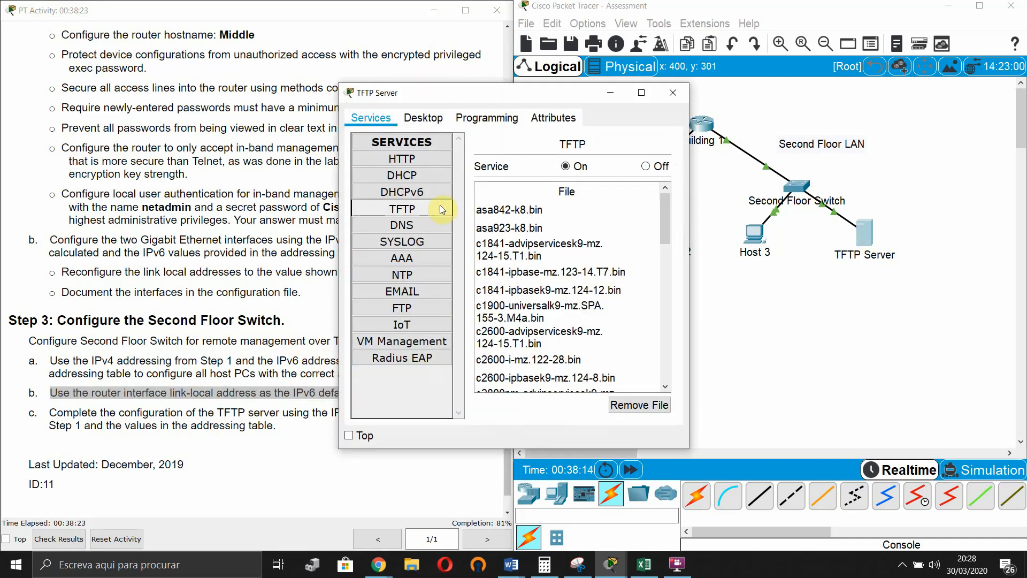
click(641, 92)
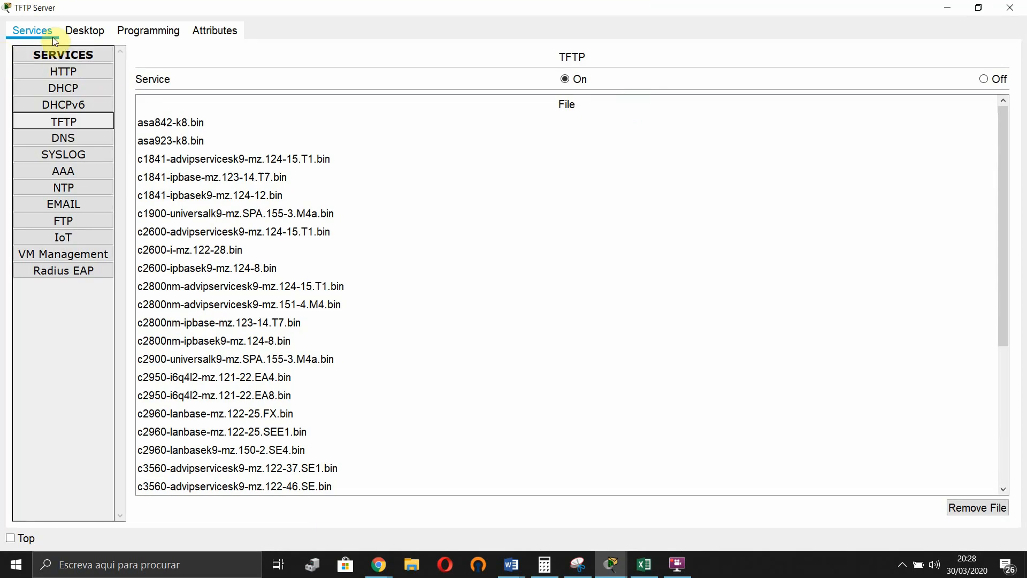
click(82, 31)
click(92, 101)
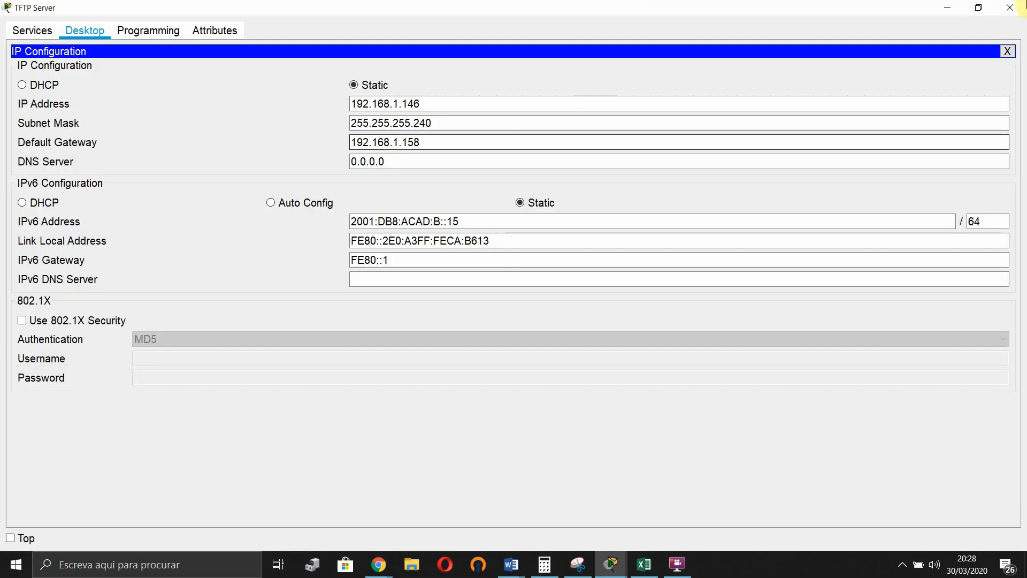
click(1009, 7)
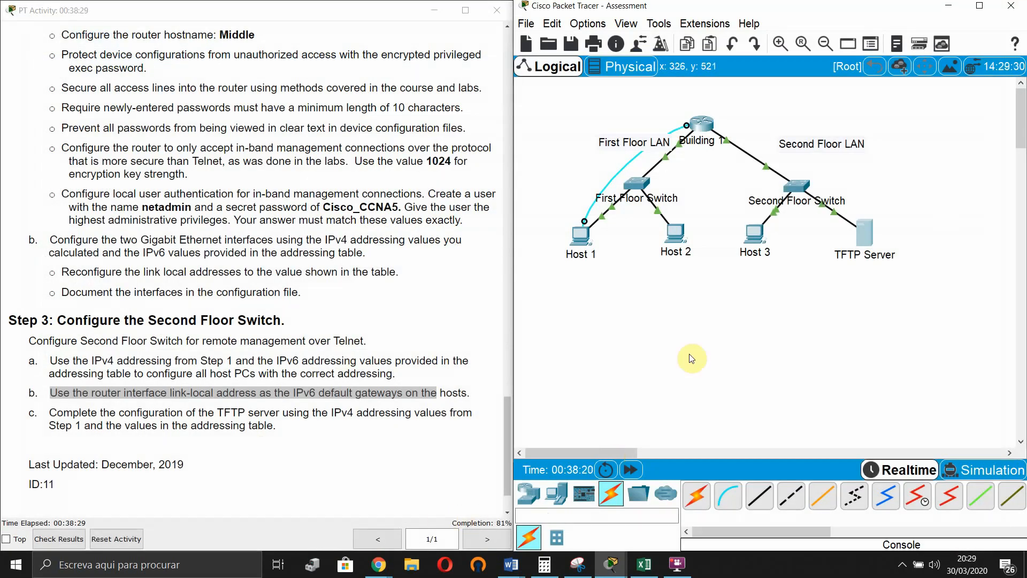
- Open Host 1's console terminal to the Building 1 router after dismissing the lock warning
click(705, 127)
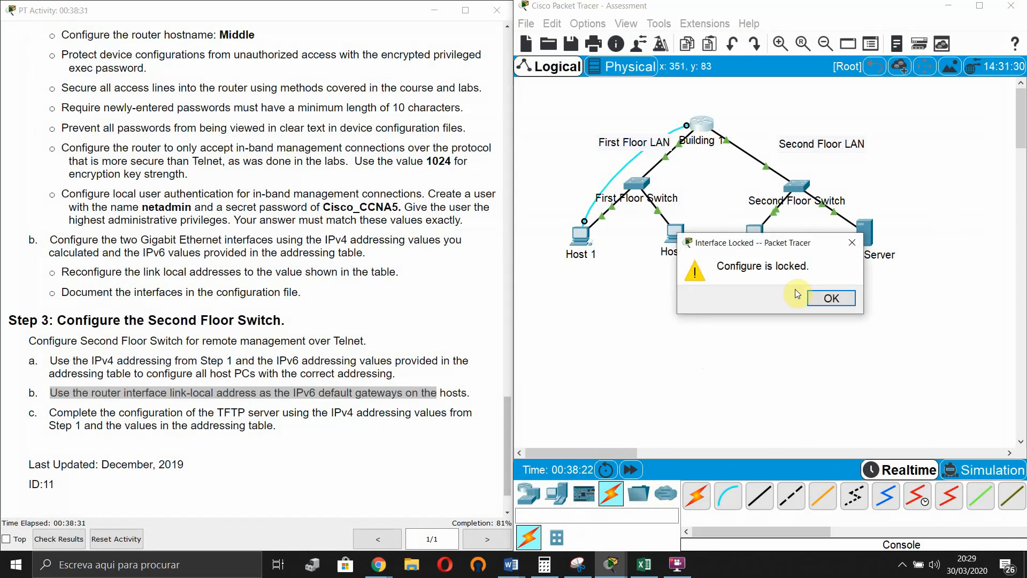
click(823, 298)
click(582, 236)
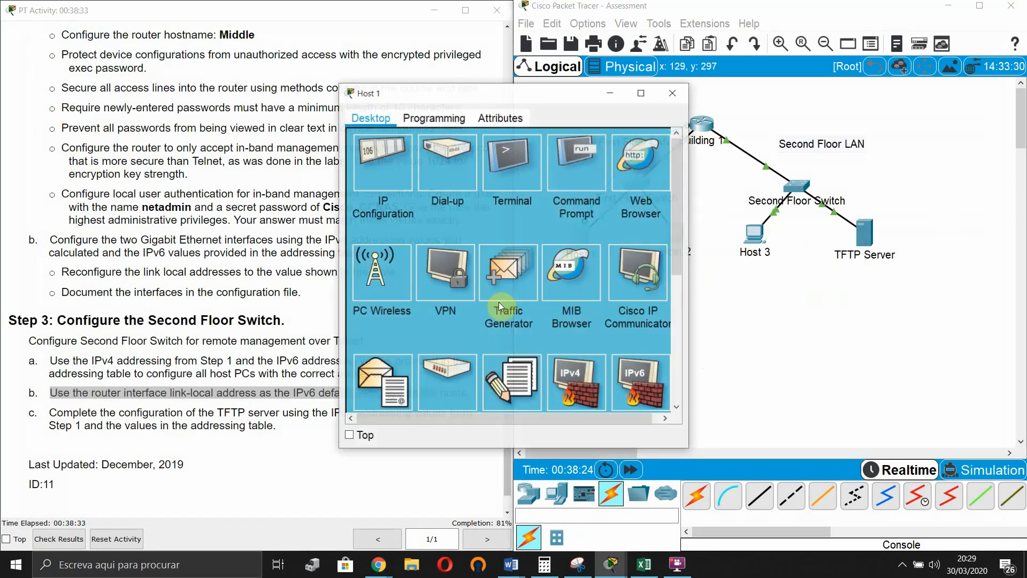
click(532, 187)
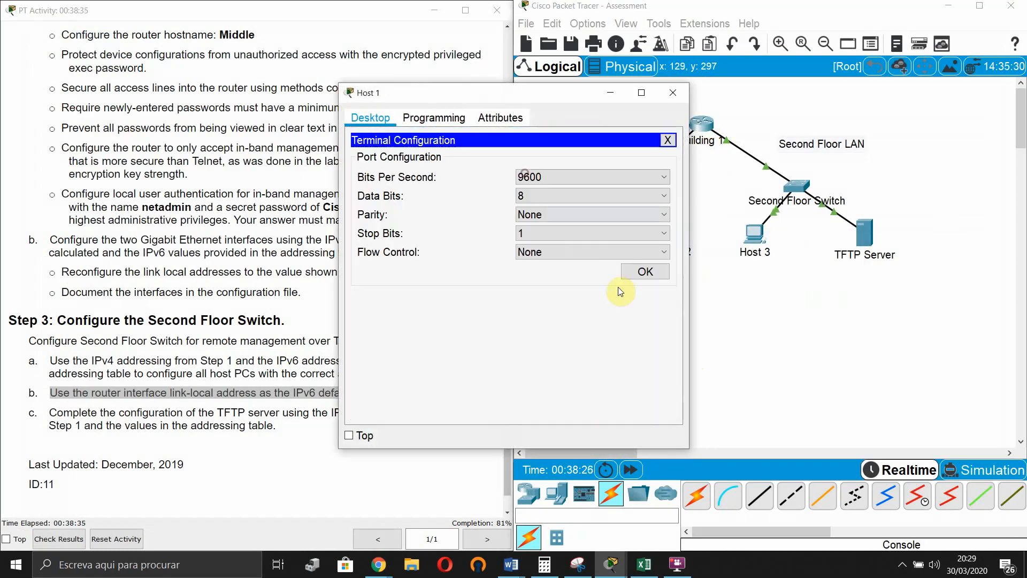
click(618, 280)
- Run ipv6 unicast-routing on Middle, then minimize the terminal window
key(Return)
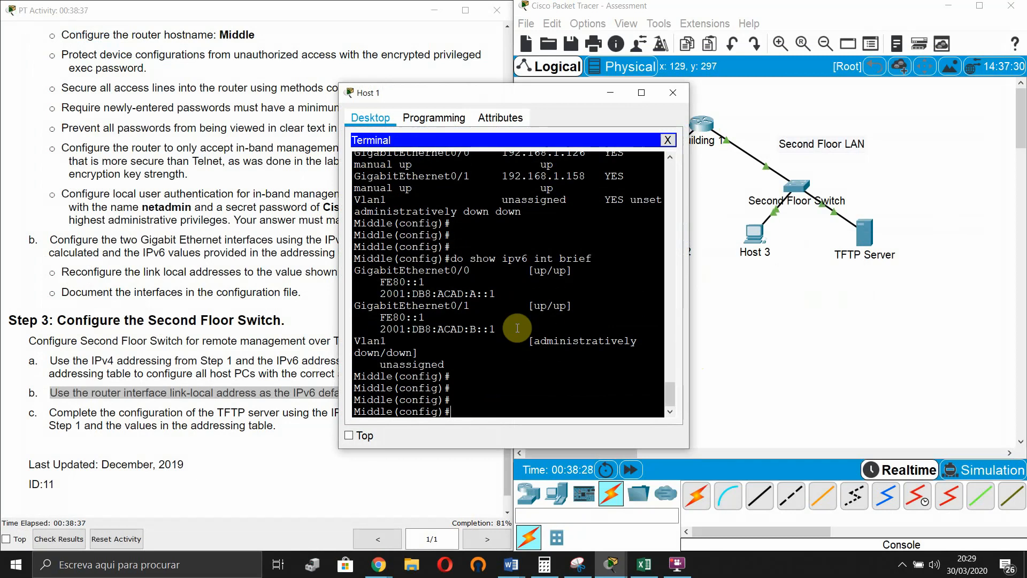
text(ipv7)
key(Tab)
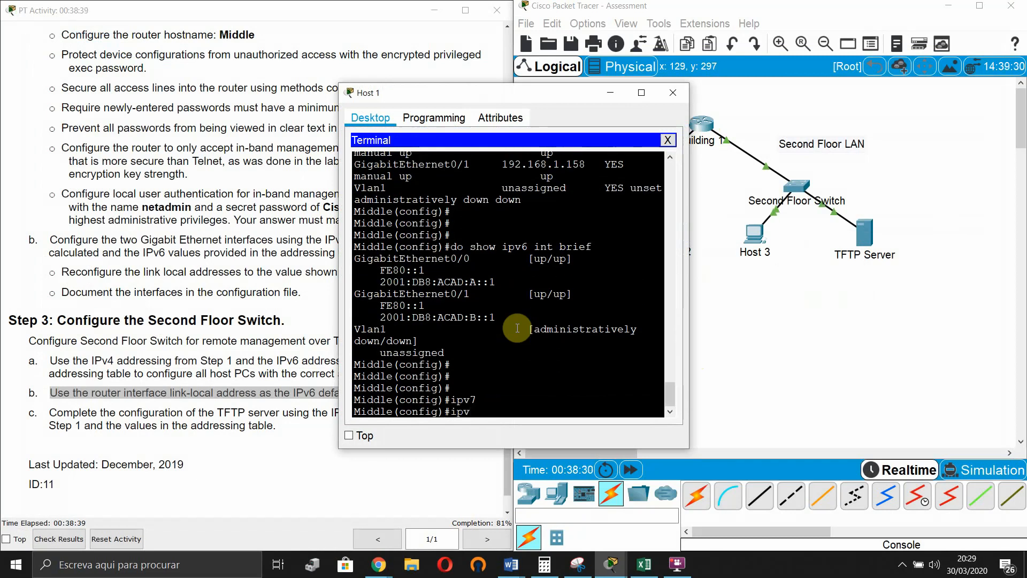
text(6 uni)
key(Tab)
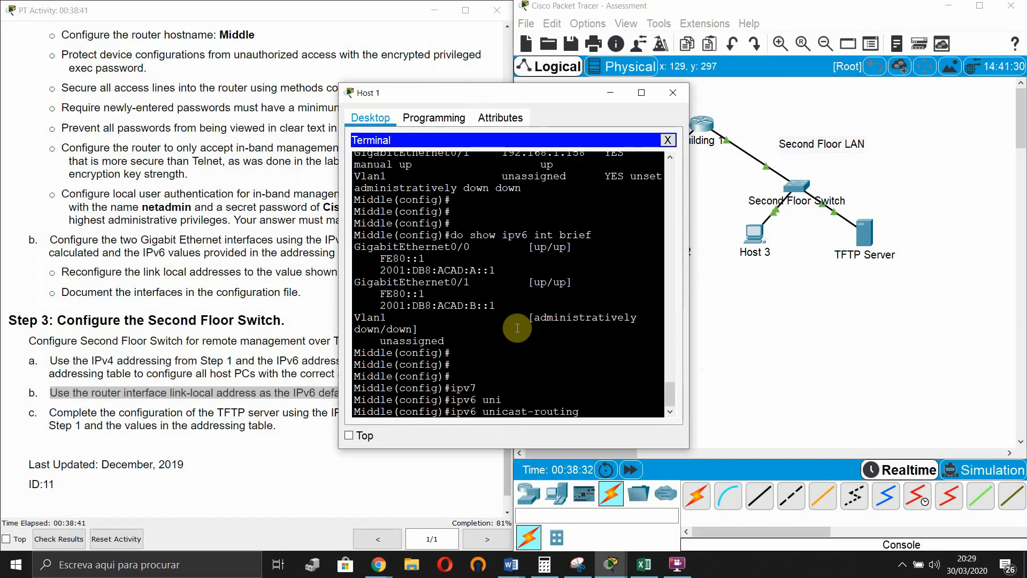
key(Return)
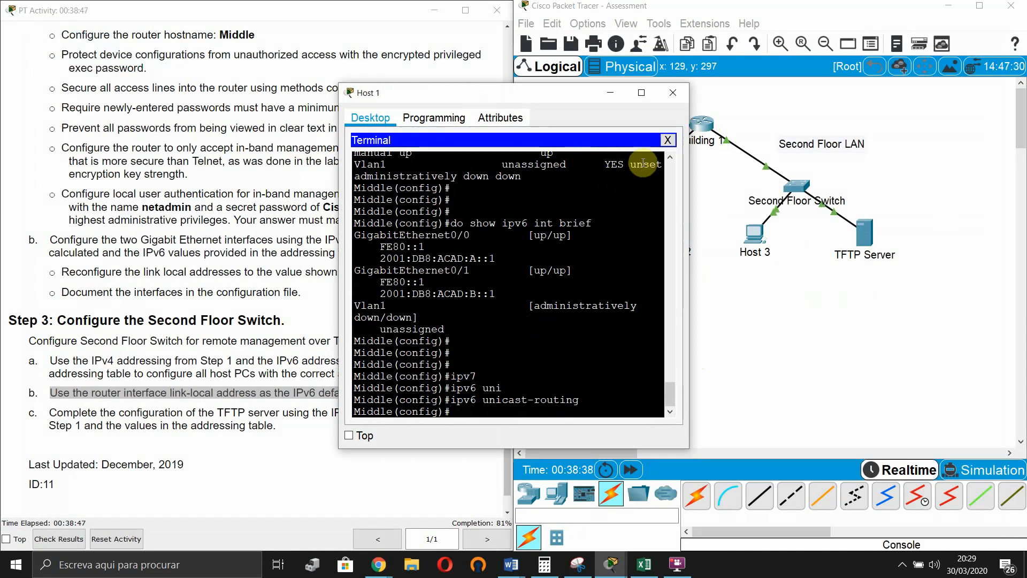
click(610, 94)
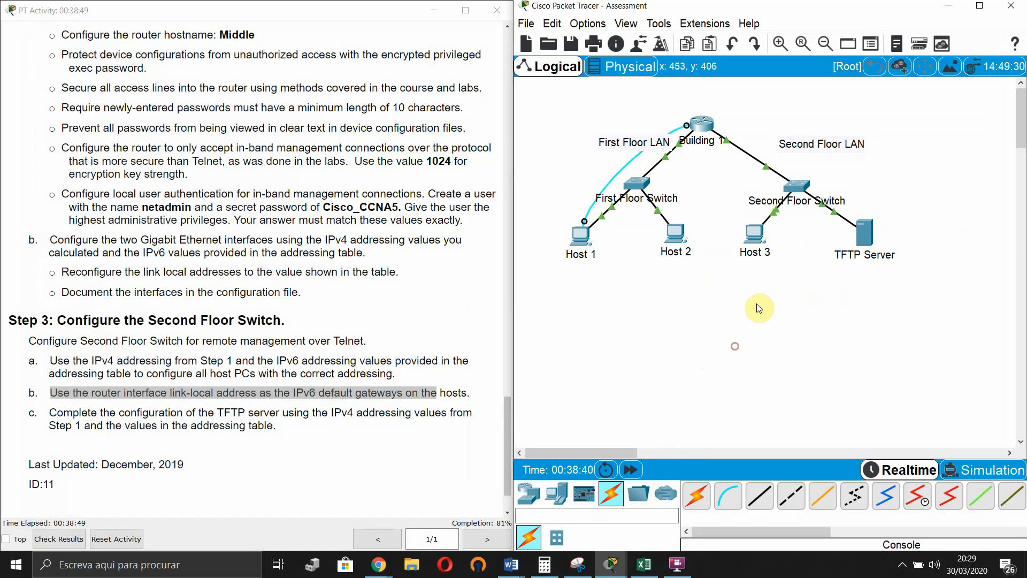
- Cable Host 3's RS 232 port to the Second Floor Switch's Console port, then open Host 3's desktop
click(737, 497)
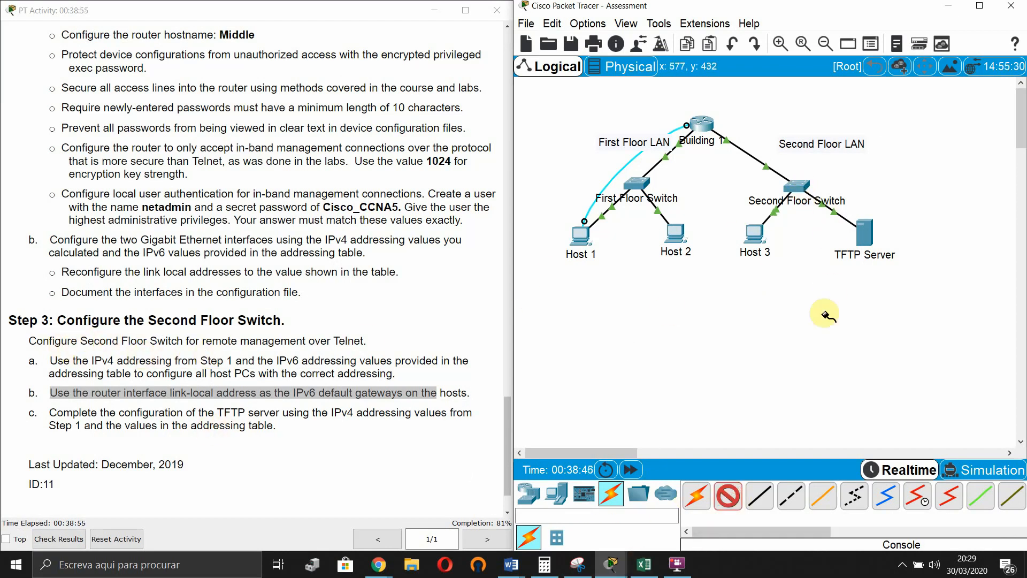
scroll(332, 286, up, 12)
scroll(321, 288, up, 7)
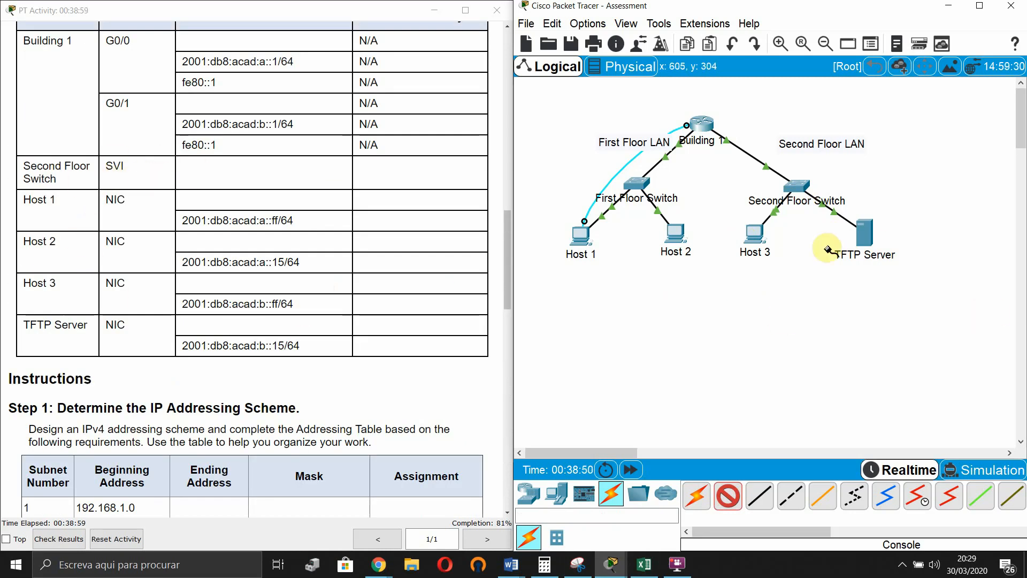
click(756, 230)
click(778, 234)
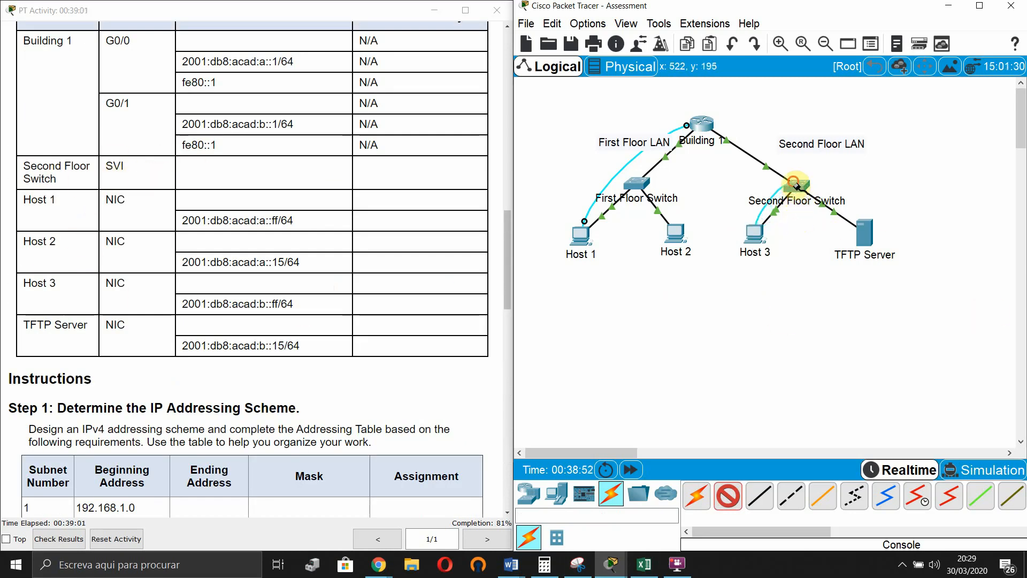
click(796, 222)
click(808, 183)
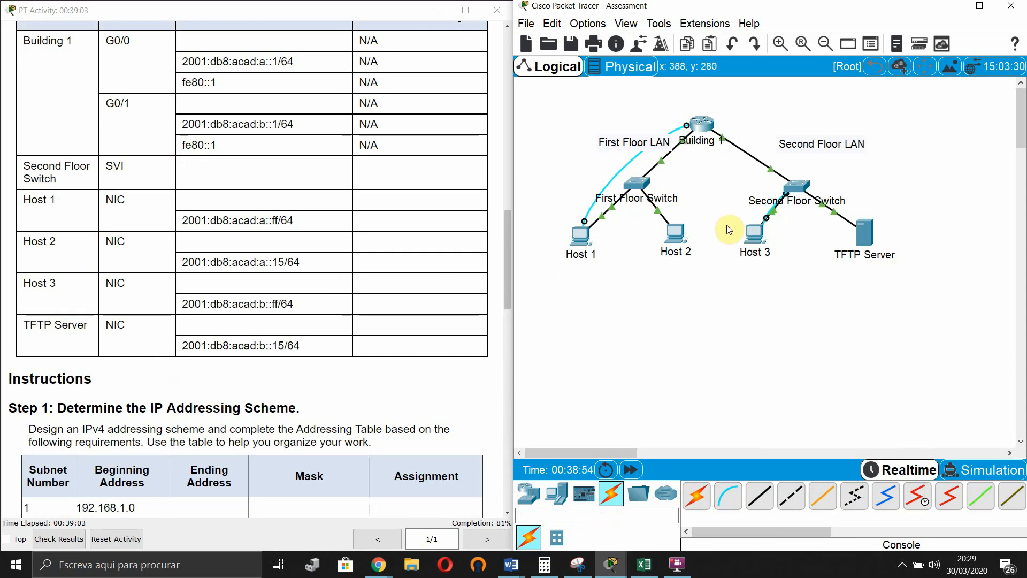
click(754, 231)
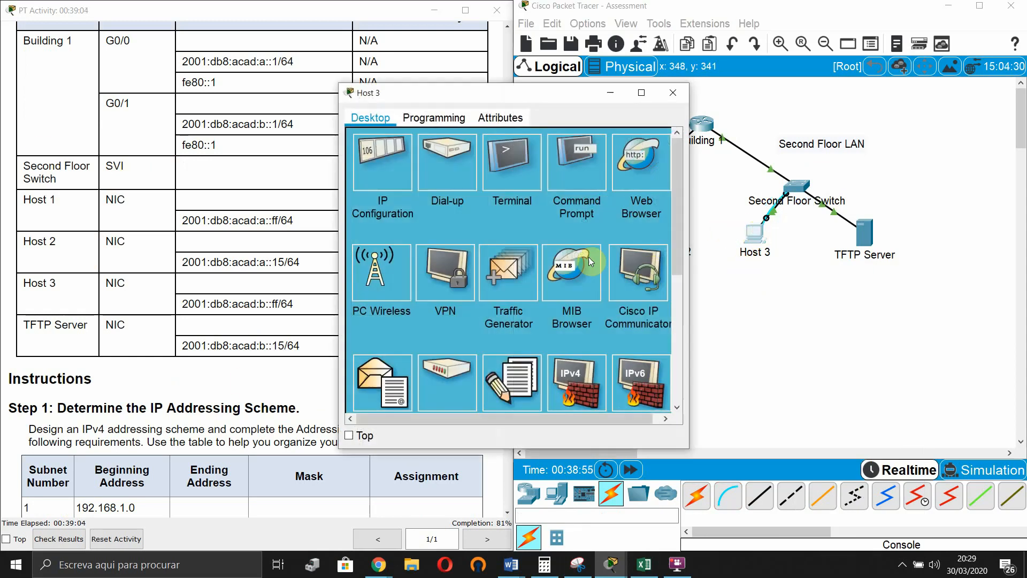
- Open Host 3's terminal to the switch and enter privileged and global configuration modes
click(507, 169)
click(644, 272)
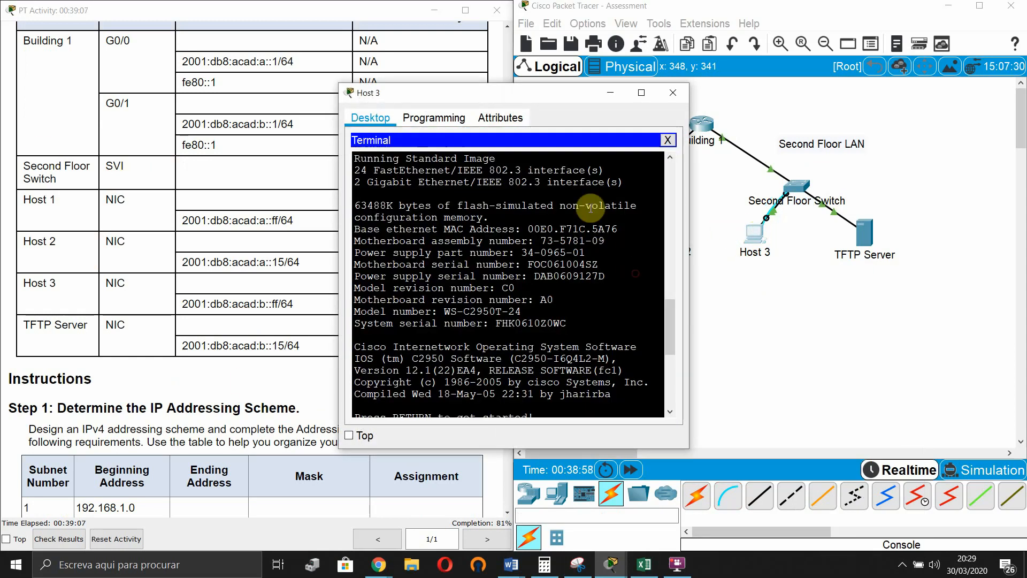
key(Return)
key(Return)
key(Return)
text(en)
key(Tab)
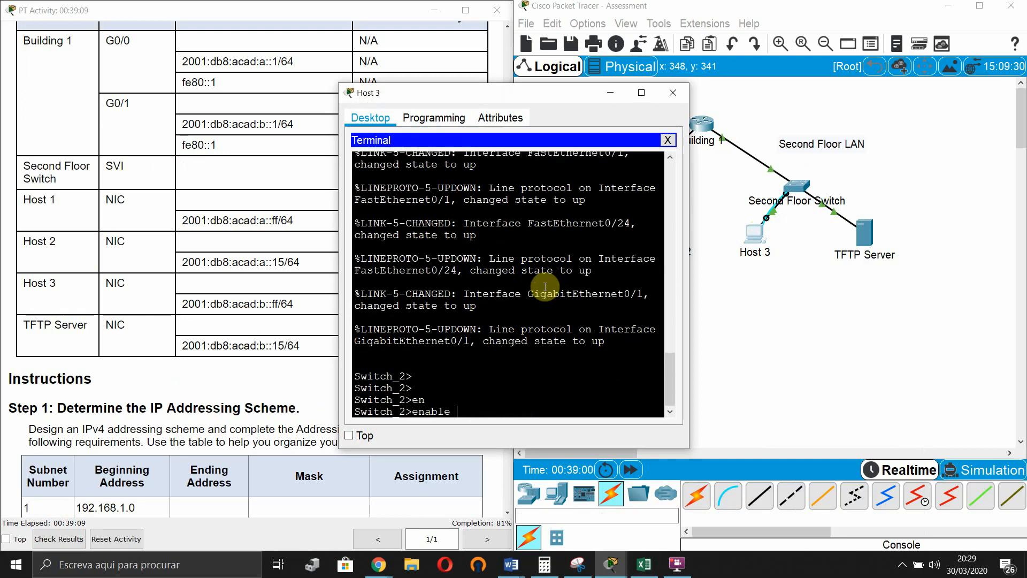
key(Return)
text(conf t)
key(Return)
key(Return)
key(Return)
key(Return)
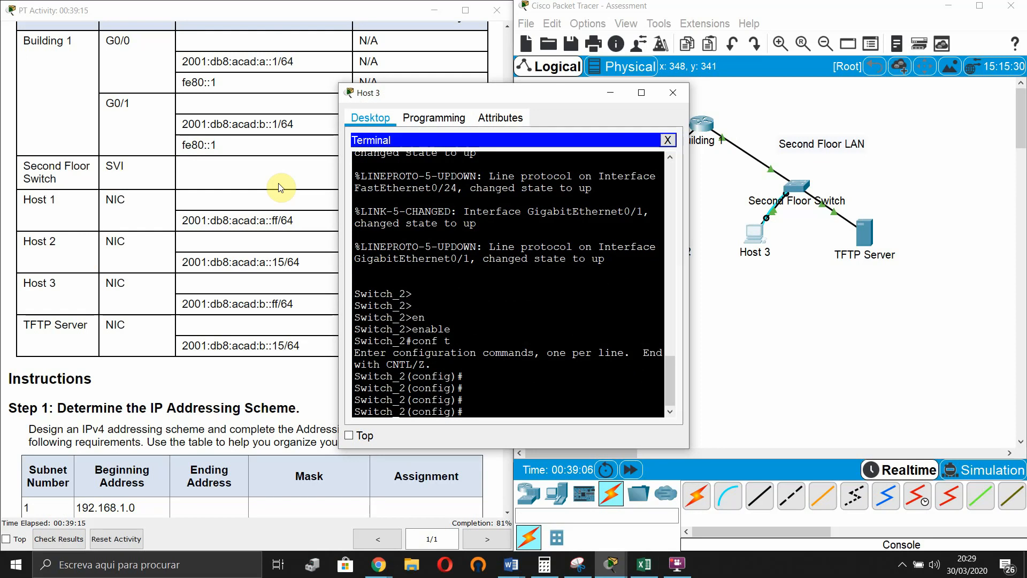
- Enter interface vlan 1, begin the ip address command, and bring up the Excel sheet
text(intr)
key(Tab)
key(BackSpace)
key(BackSpace)
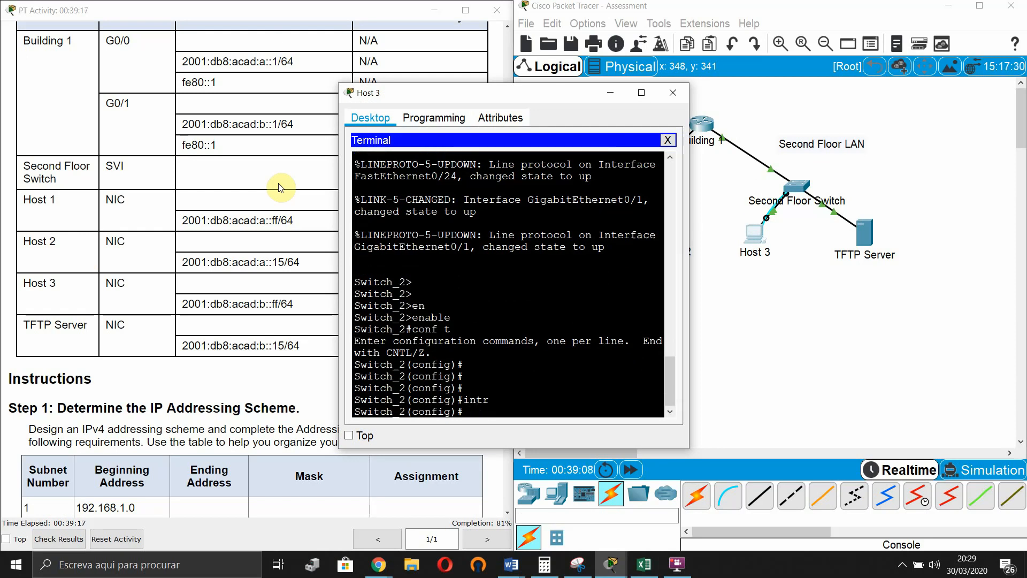
text(int)
key(Tab)
text(v)
key(Tab)
text(1)
key(Return)
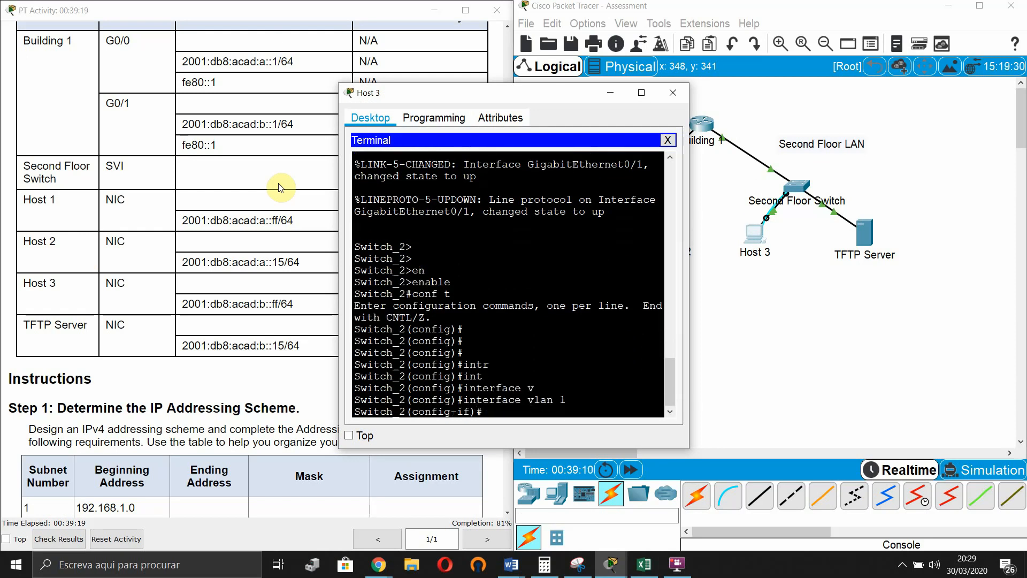
text(ip add)
key(Tab)
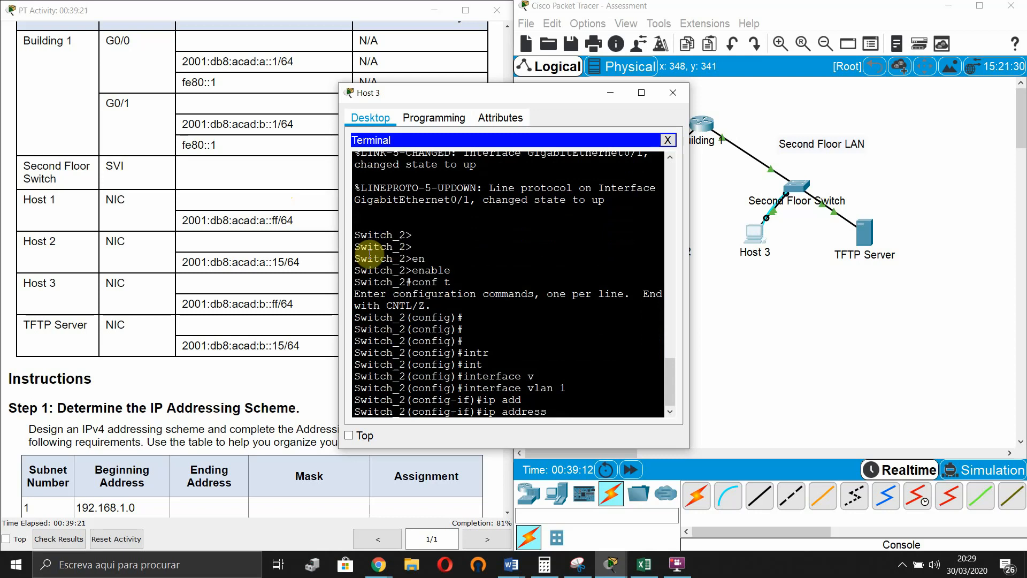
drag(512, 105, 288, 112)
click(645, 566)
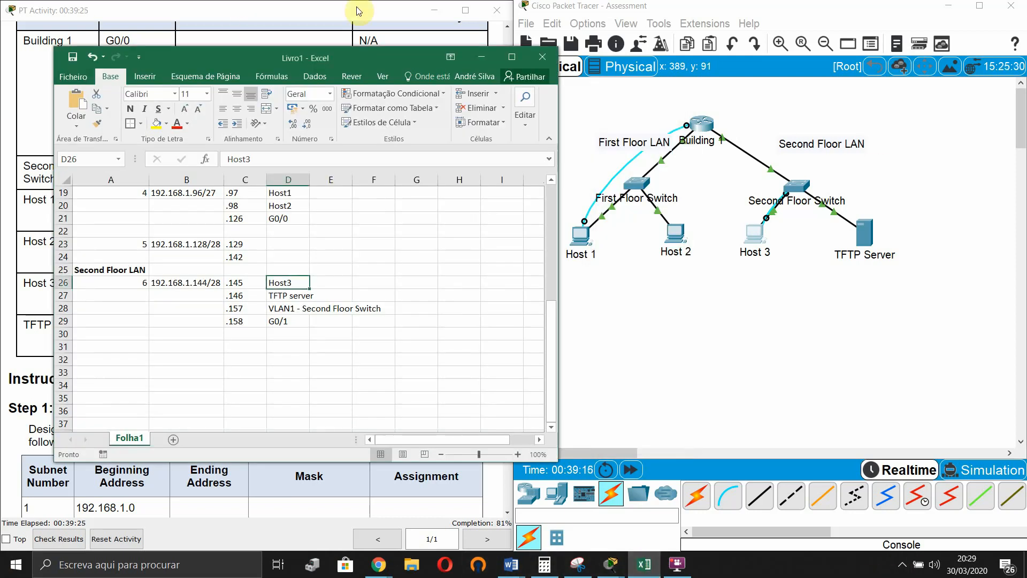
- Give VLAN 1 the address 192.168.1.157 255.255.255.240 and enable it with no shutdown
drag(370, 78, 332, 201)
drag(359, 103, 789, 85)
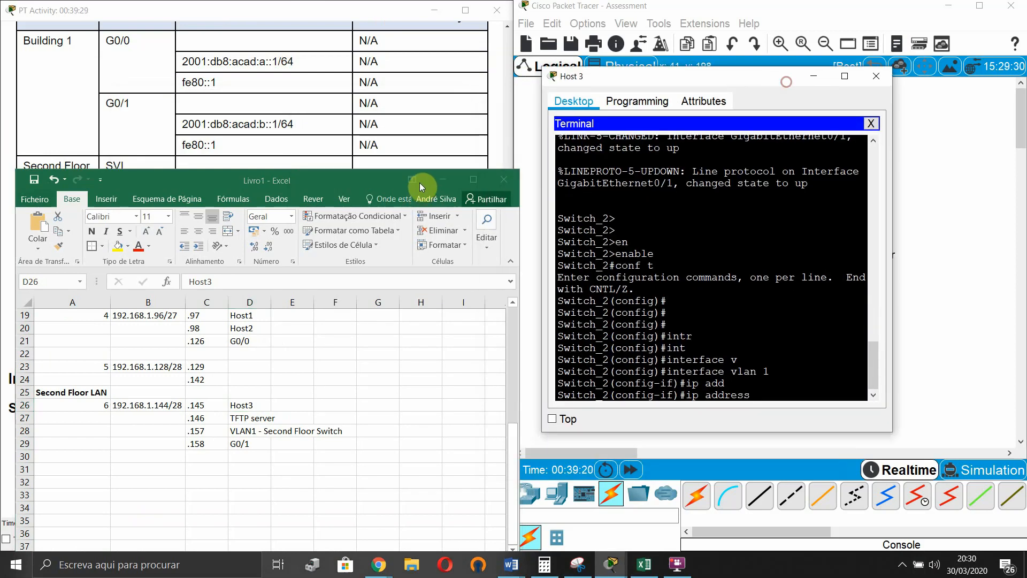
drag(368, 178, 367, 114)
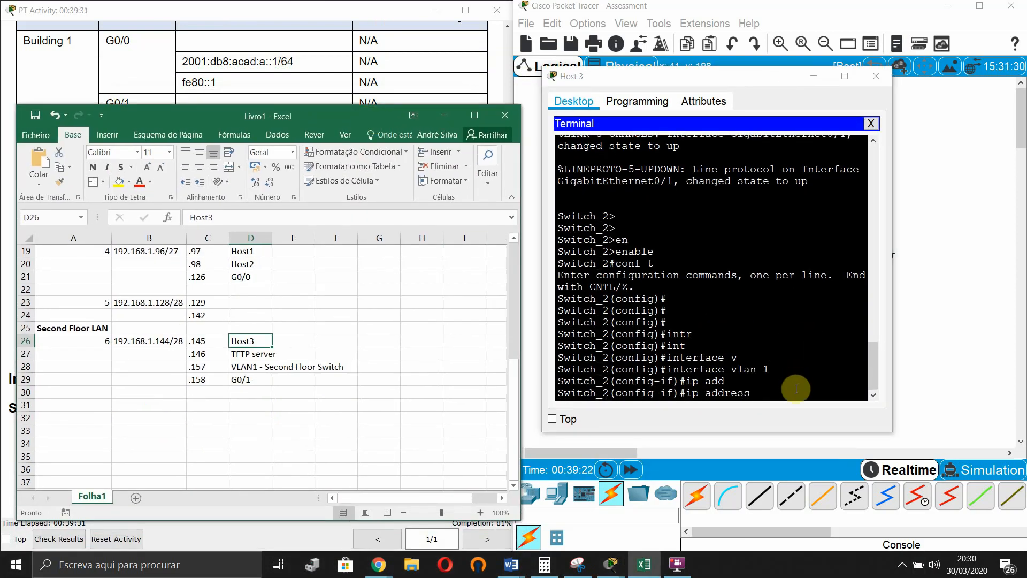
click(871, 294)
text(192.168.)
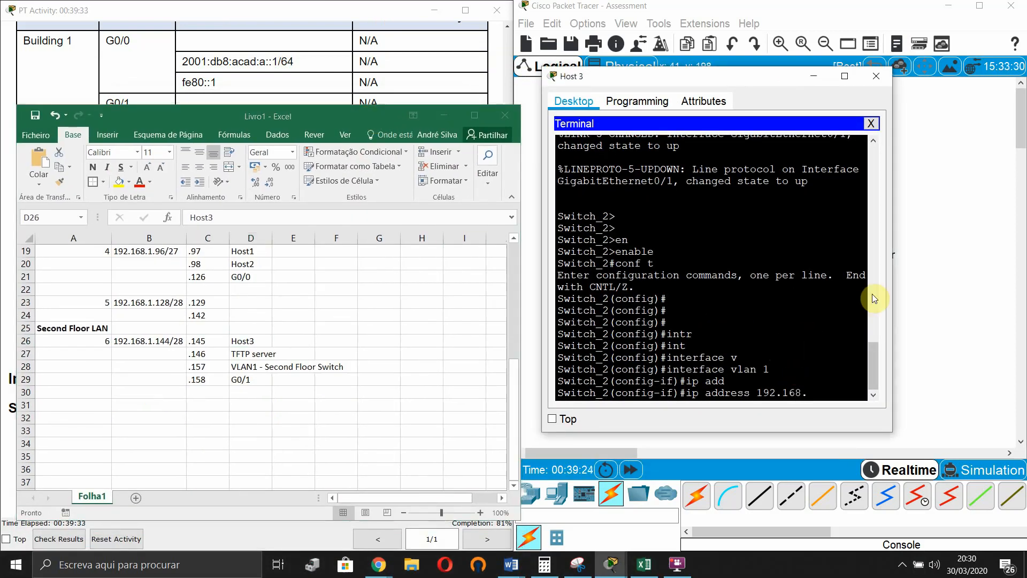
text(1.157 255.255.255)
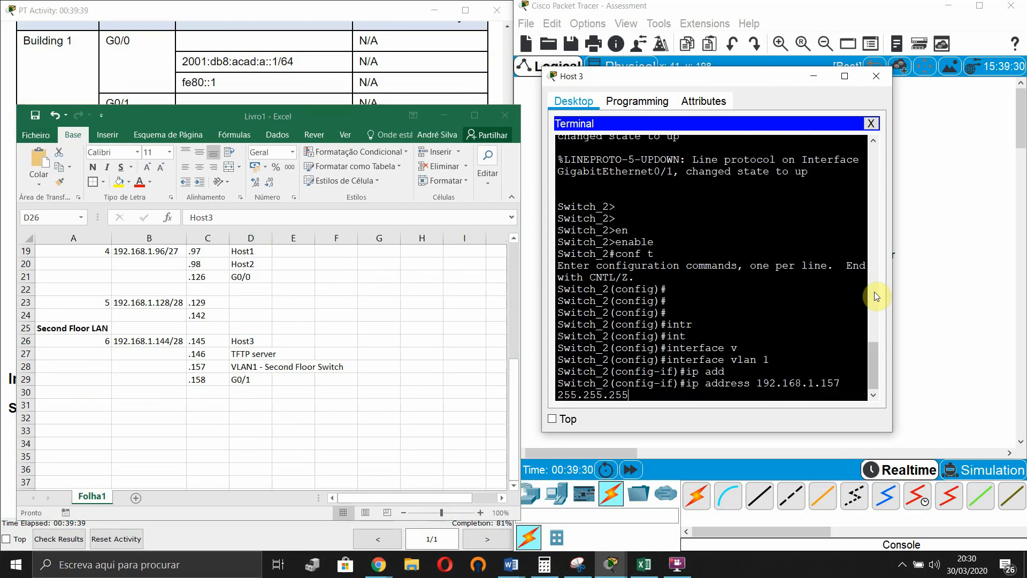
text(.)
text(2)
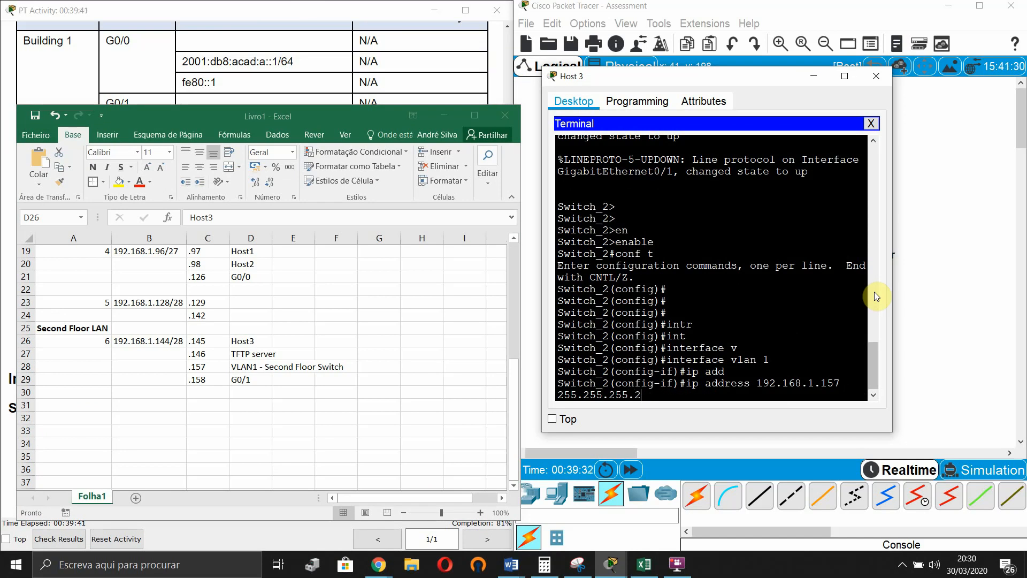
text(40)
key(Return)
key(Return)
key(Return)
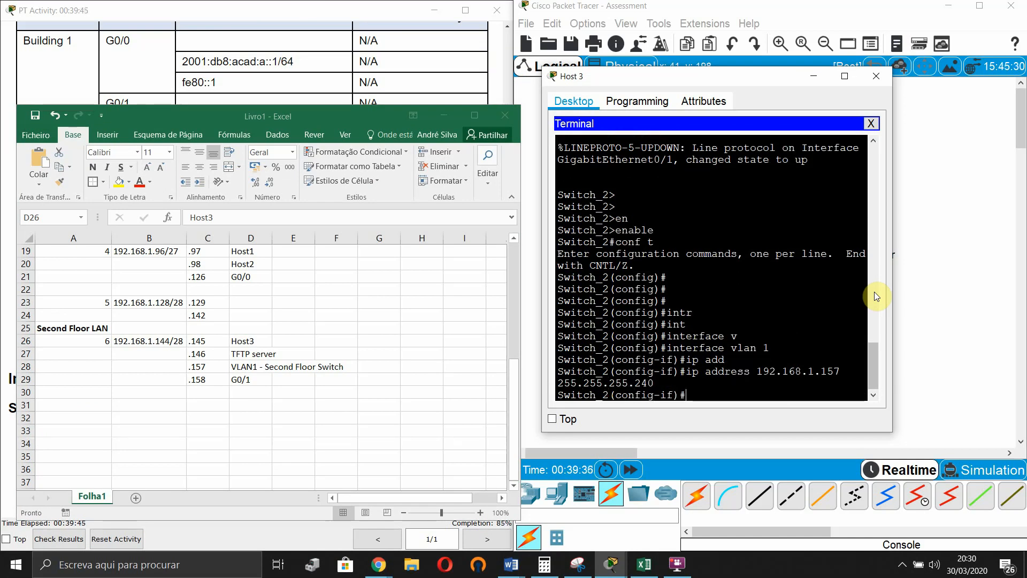
text(no shu)
key(Tab)
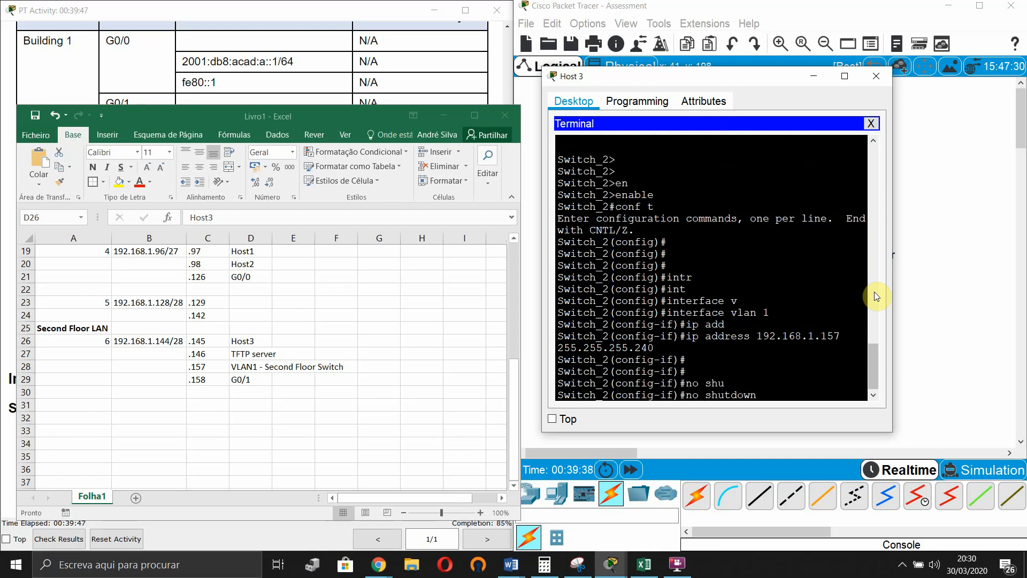
key(Return)
- Exit the interface and set the switch's default gateway to 192.168.1.158
key(Return)
key(Return)
text(exi)
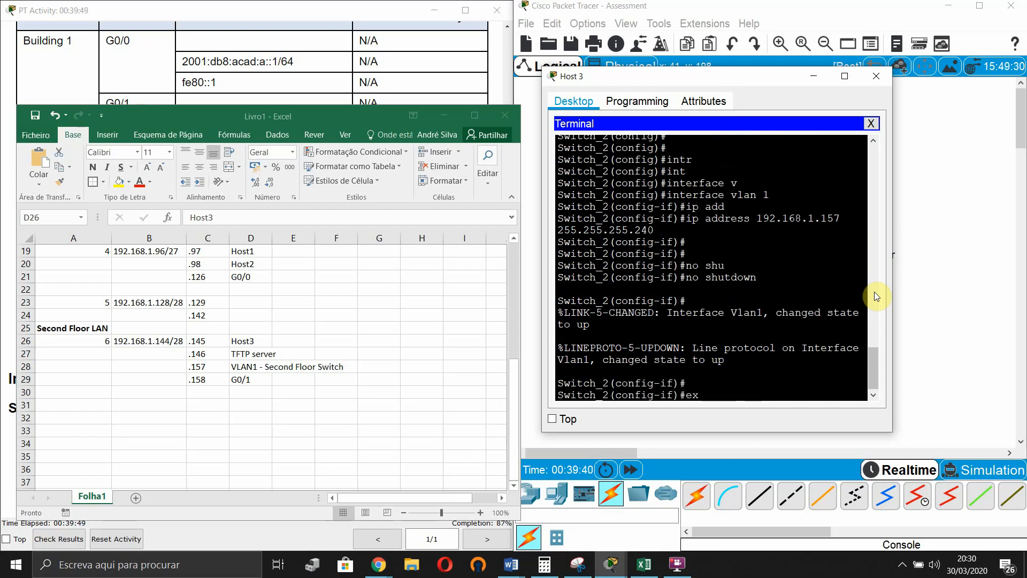
key(Tab)
key(Return)
text(ip )
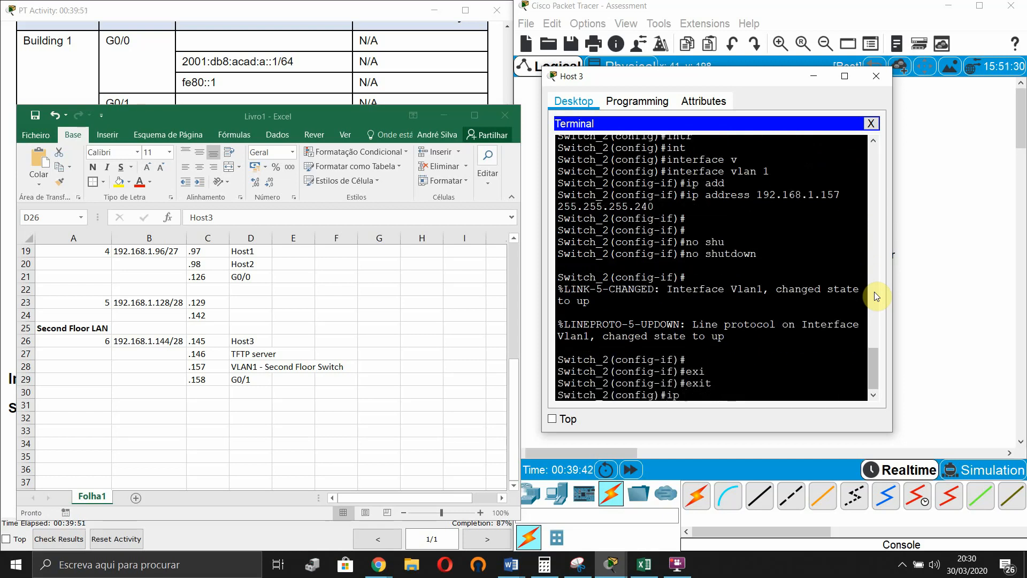
text(def)
key(Tab)
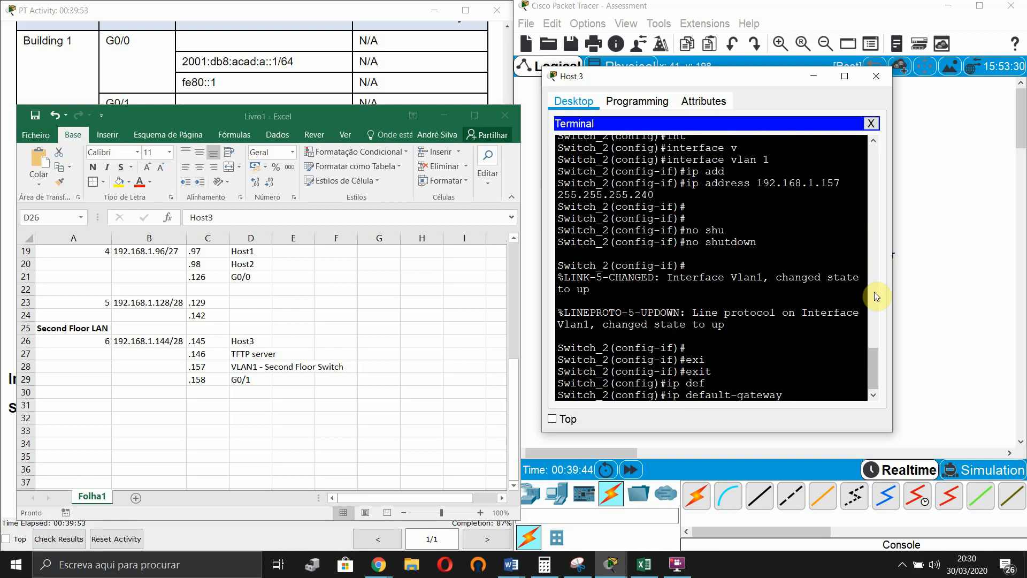
text(192.168.1.158)
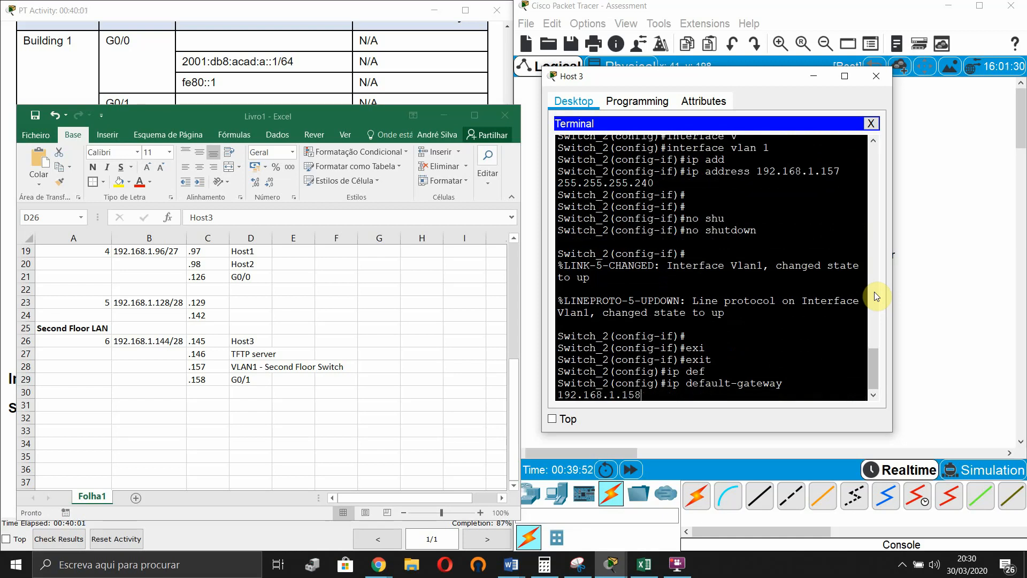
key(Return)
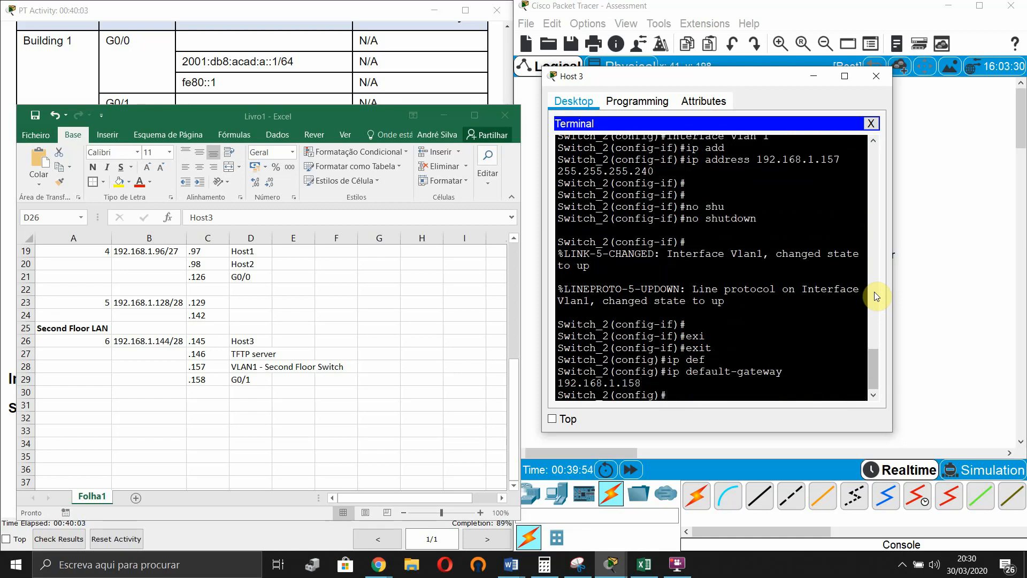
click(444, 115)
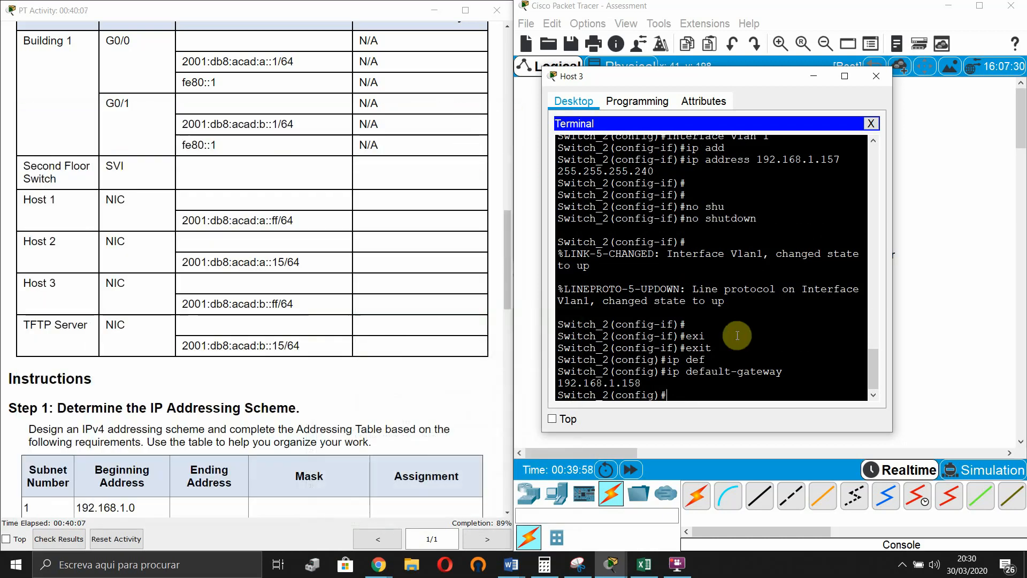
- Move the switch terminal aside, review the lab instructions, and return to Host 1's Middle console
click(736, 334)
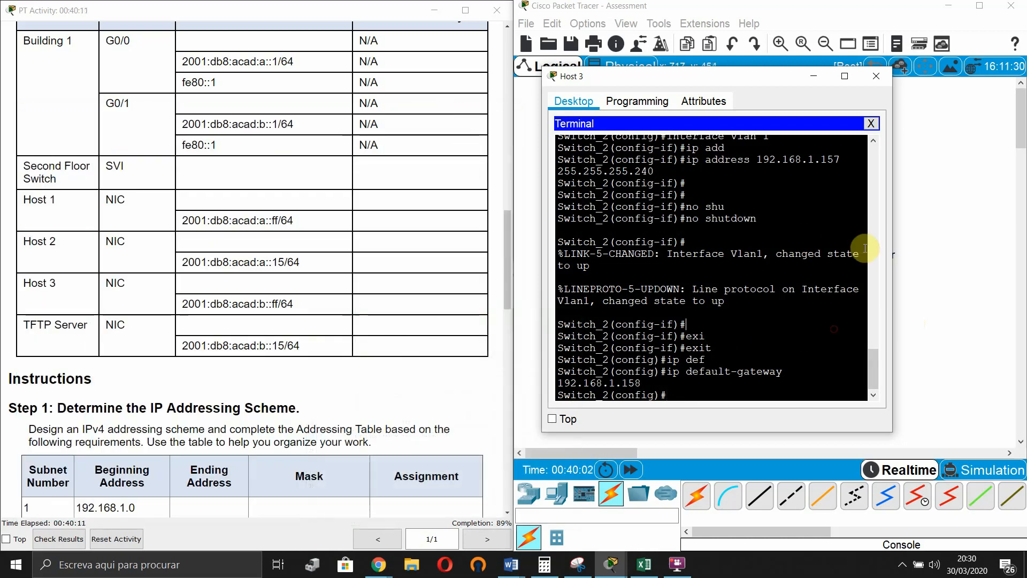
click(948, 243)
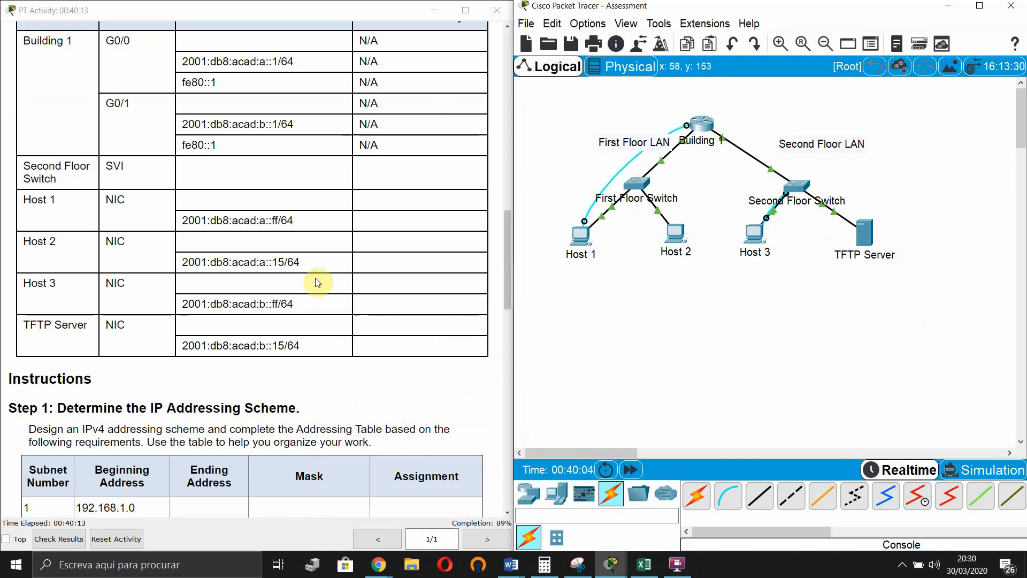
scroll(268, 329, down, 3)
scroll(249, 339, down, 12)
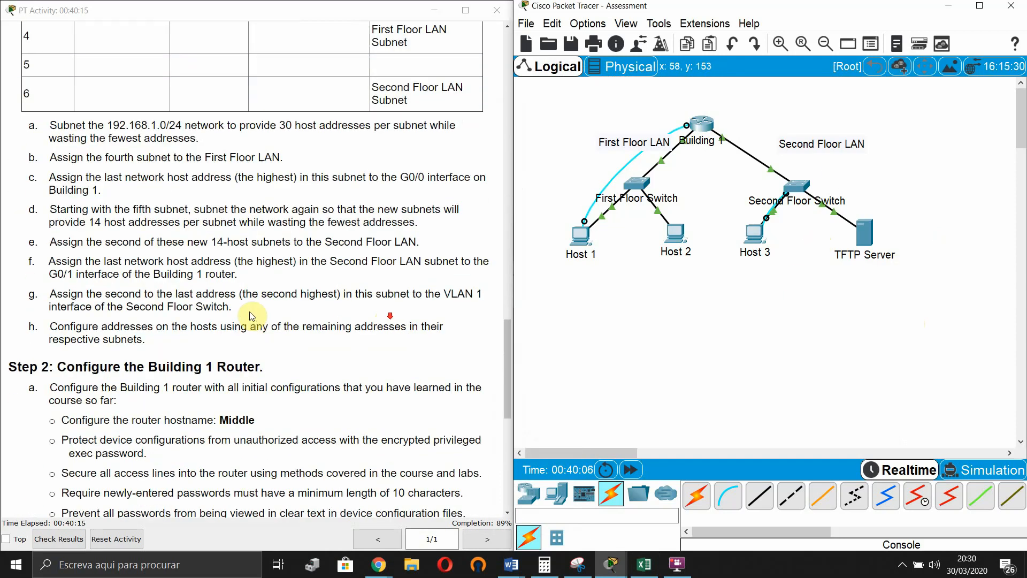
scroll(209, 358, up, 3)
scroll(214, 377, up, 15)
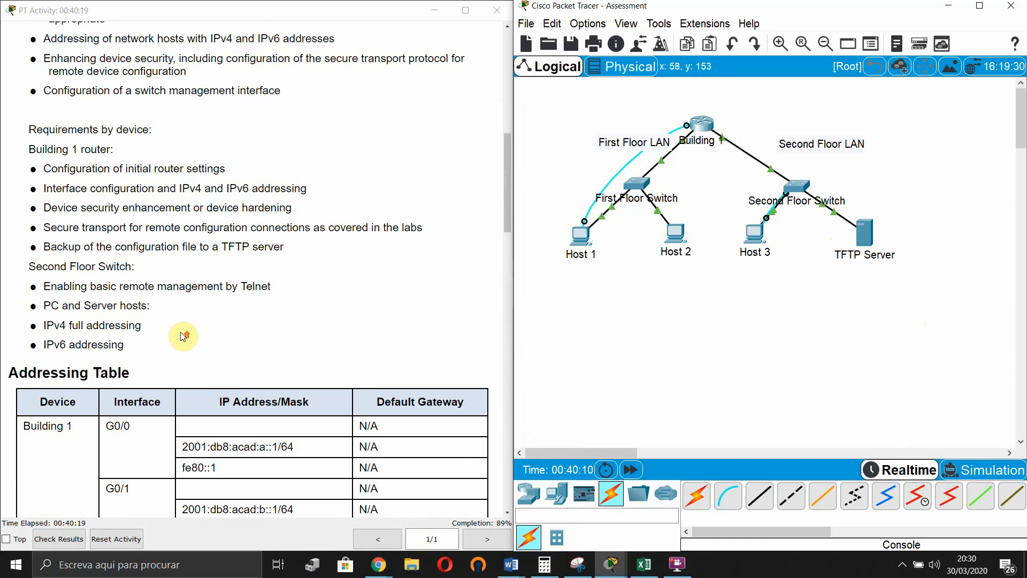
scroll(182, 299, up, 4)
scroll(182, 334, down, 1)
scroll(137, 327, up, 4)
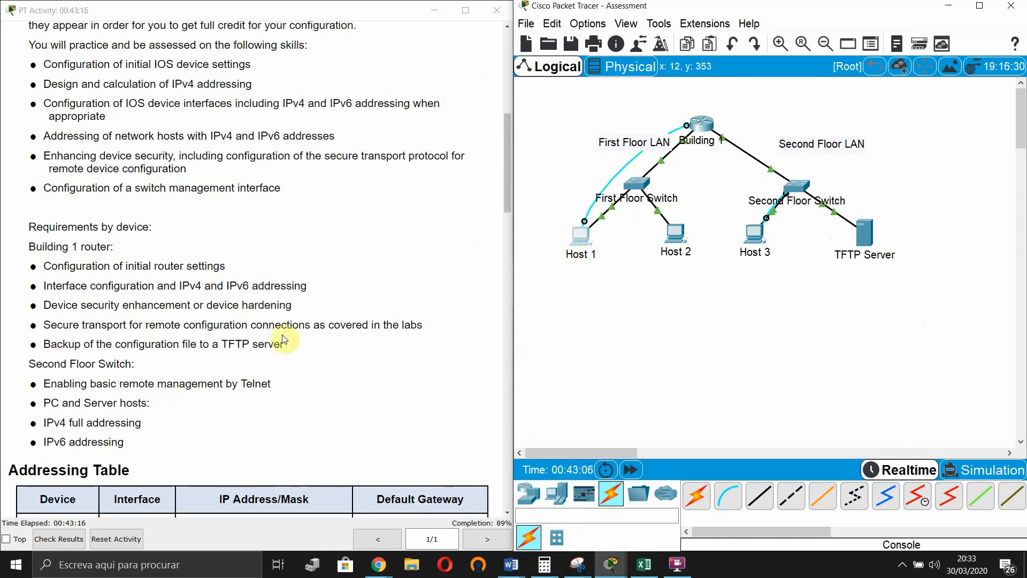
scroll(289, 321, down, 9)
scroll(286, 291, down, 7)
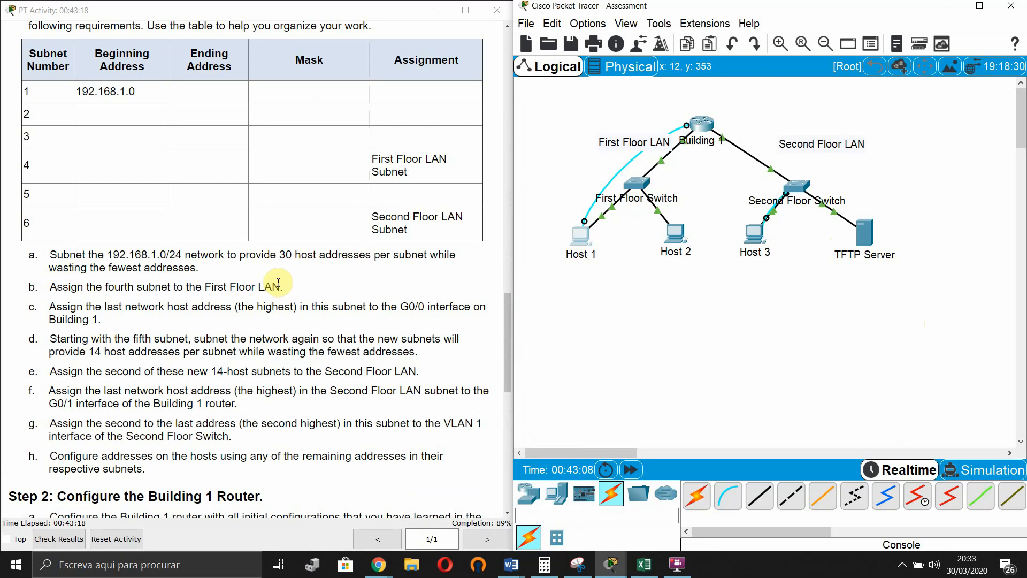
scroll(263, 313, up, 1)
scroll(262, 308, down, 6)
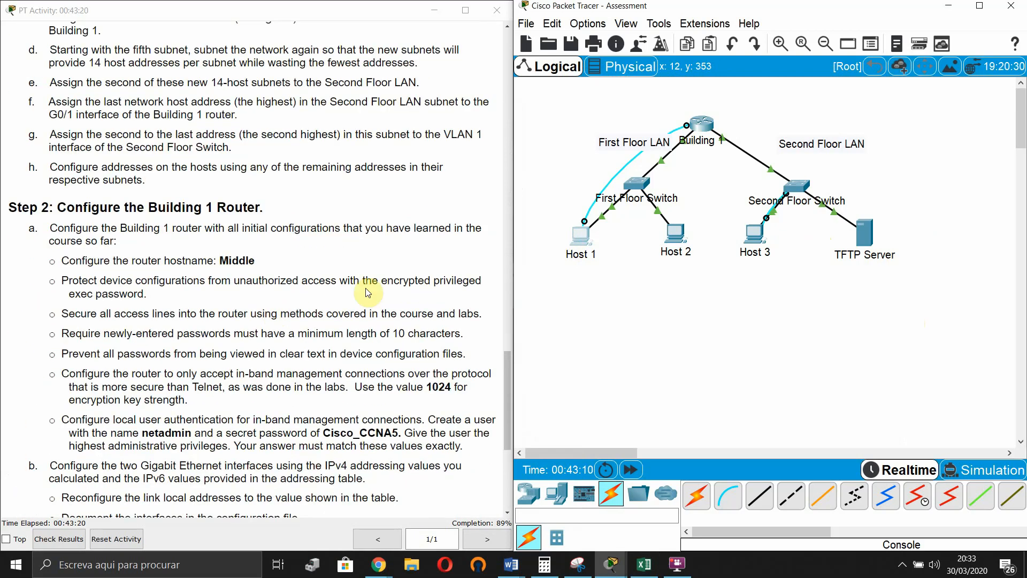
click(582, 238)
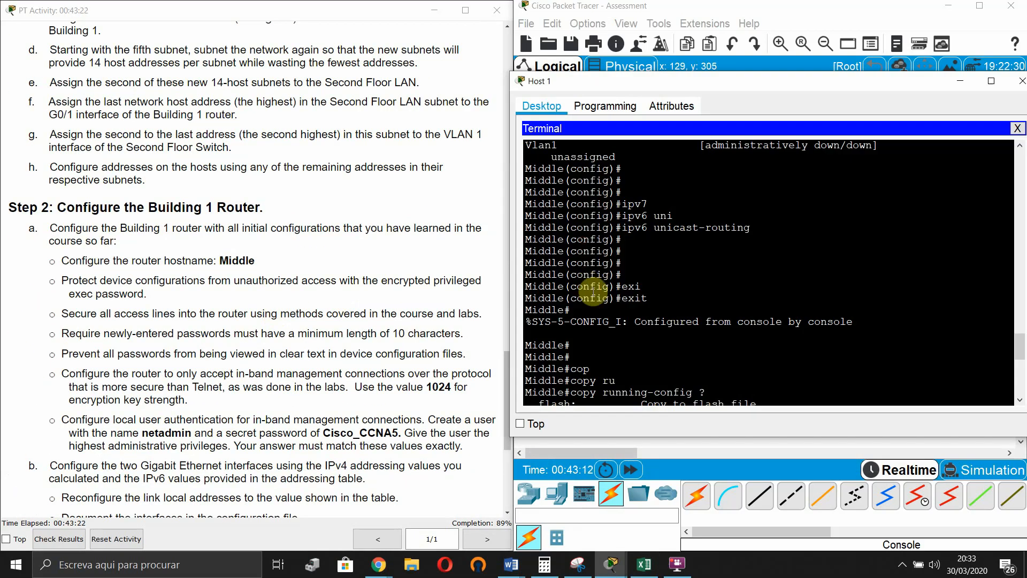
- Set Middle's banner motd to 'Authorized Access Only!' from global configuration mode
scroll(572, 274, down, 7)
text(co)
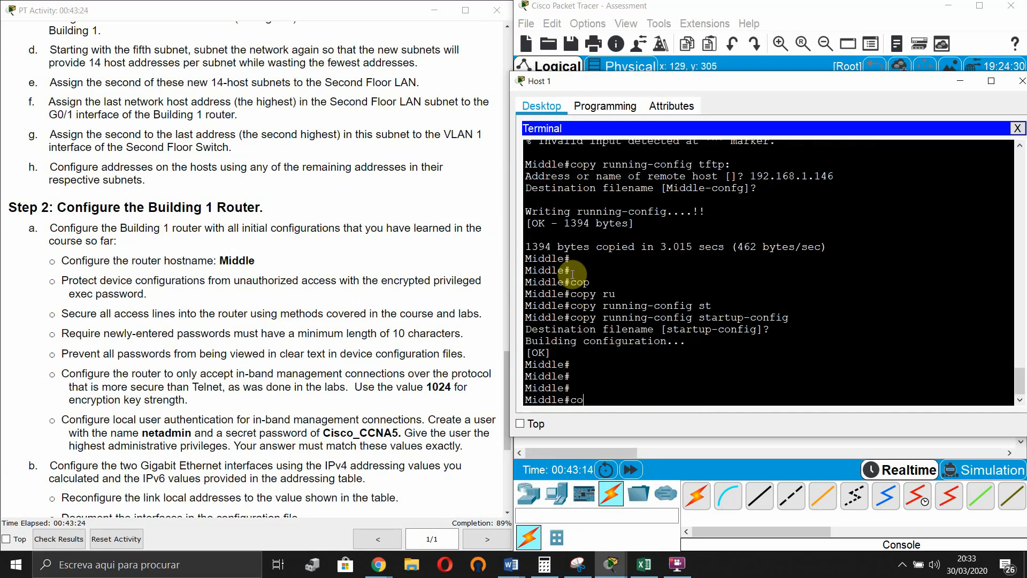
text(nf t)
key(Return)
key(Return)
text(bann)
key(Tab)
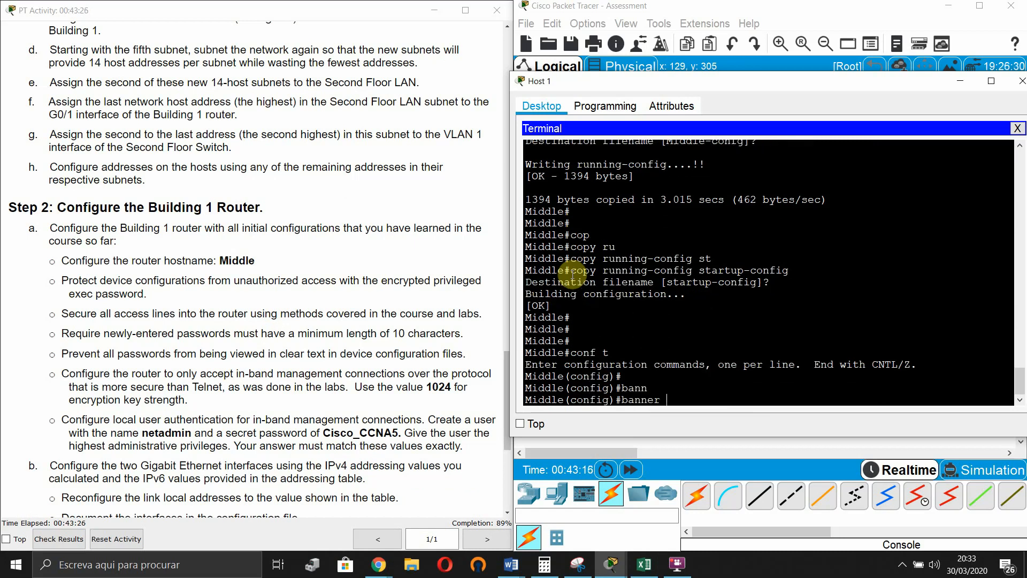
text(motd)
key(Tab)
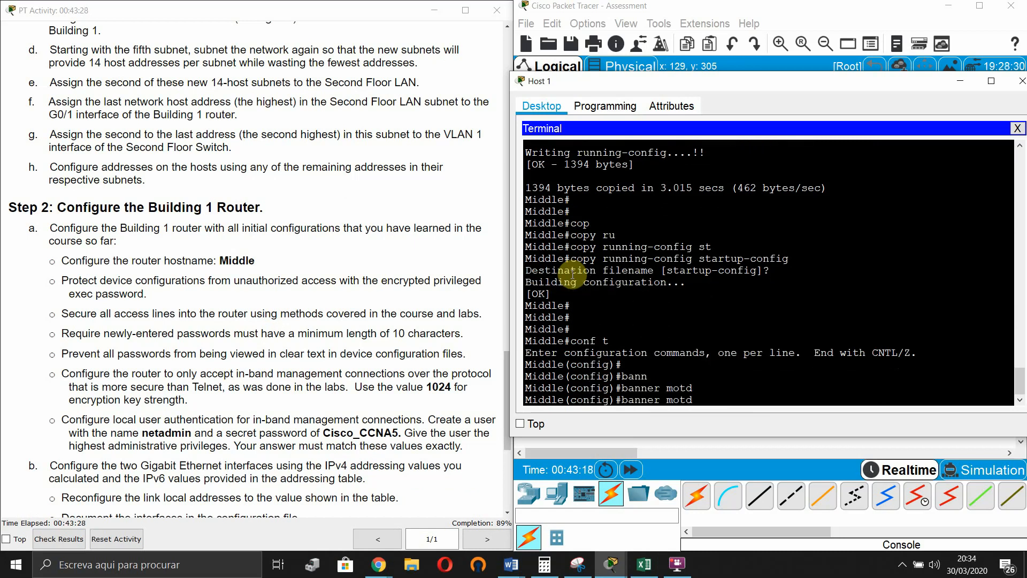
text(#Authrized Access Onl)
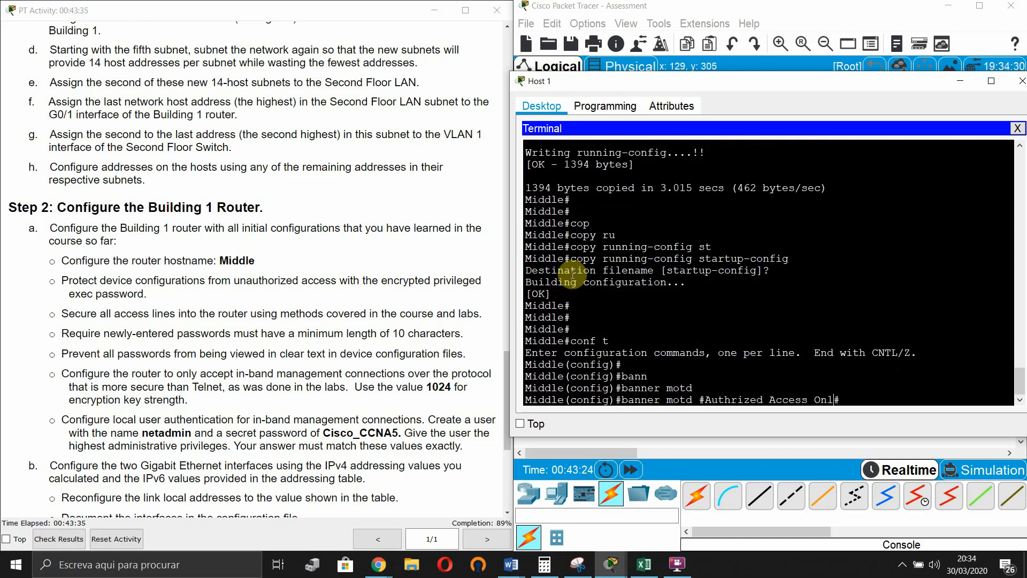
text(y!)
text(o)
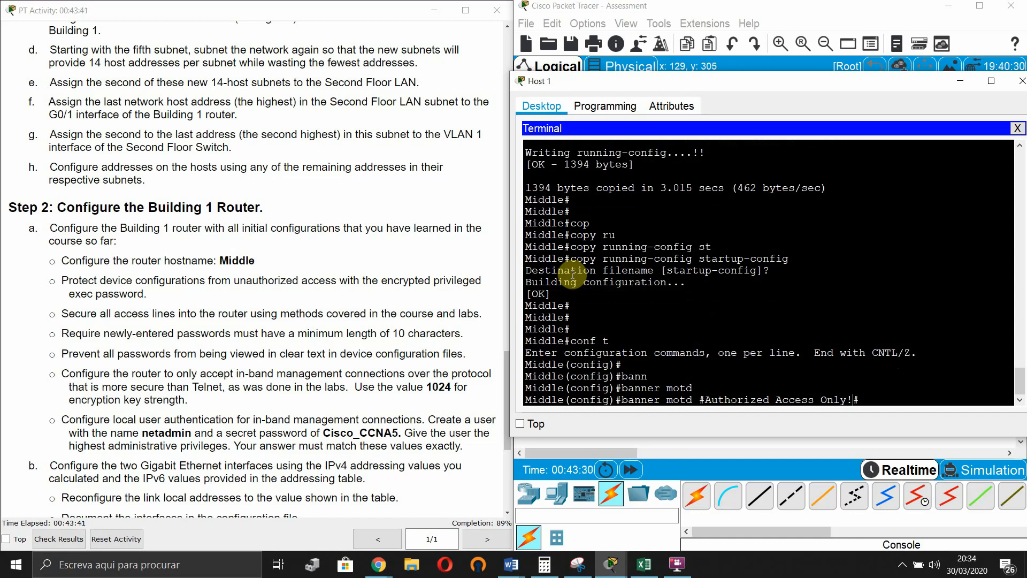
key(Return)
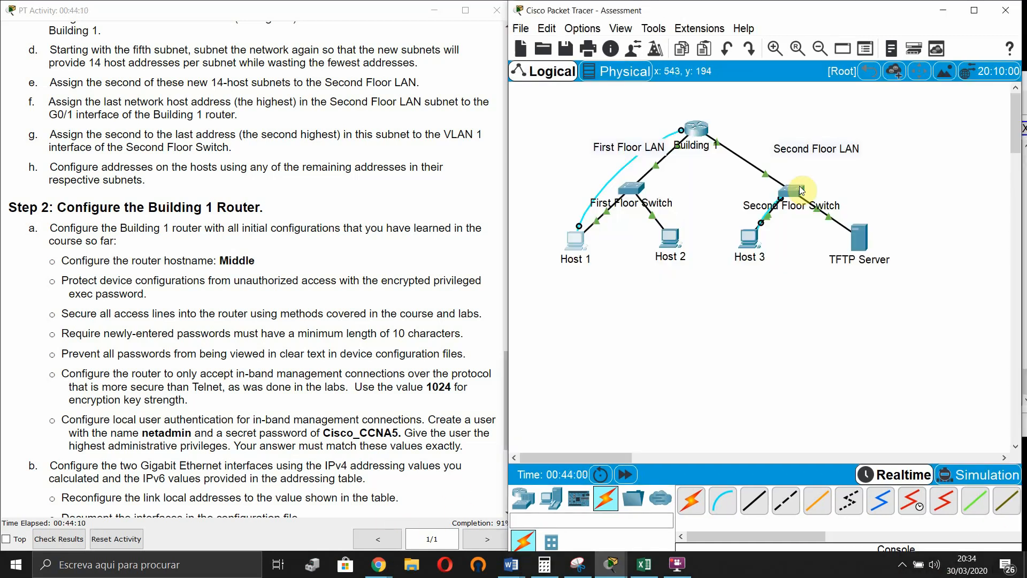
- Open Host 3's terminal and enter global configuration mode on Switch_2
scroll(173, 342, down, 4)
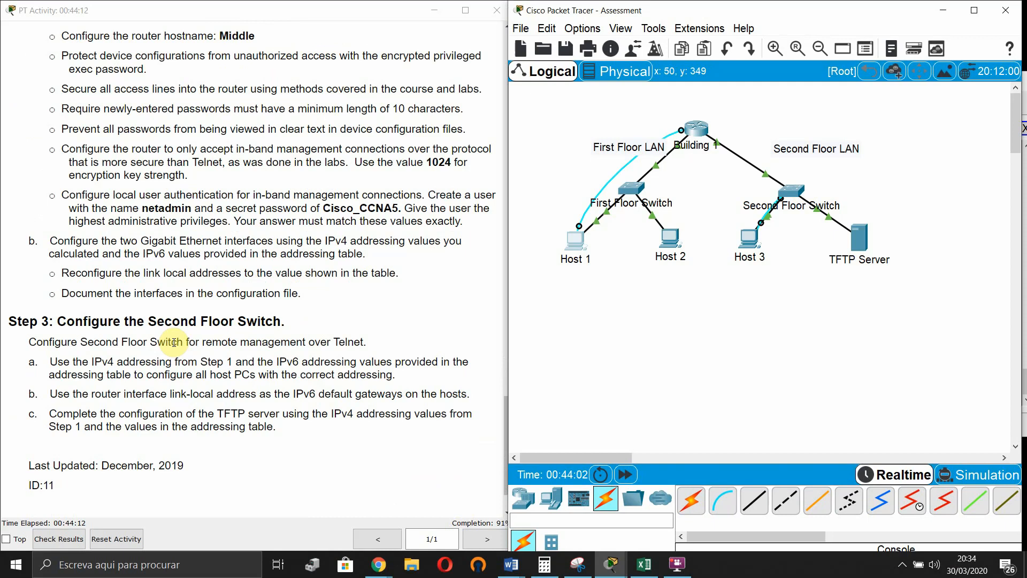
scroll(208, 248, up, 2)
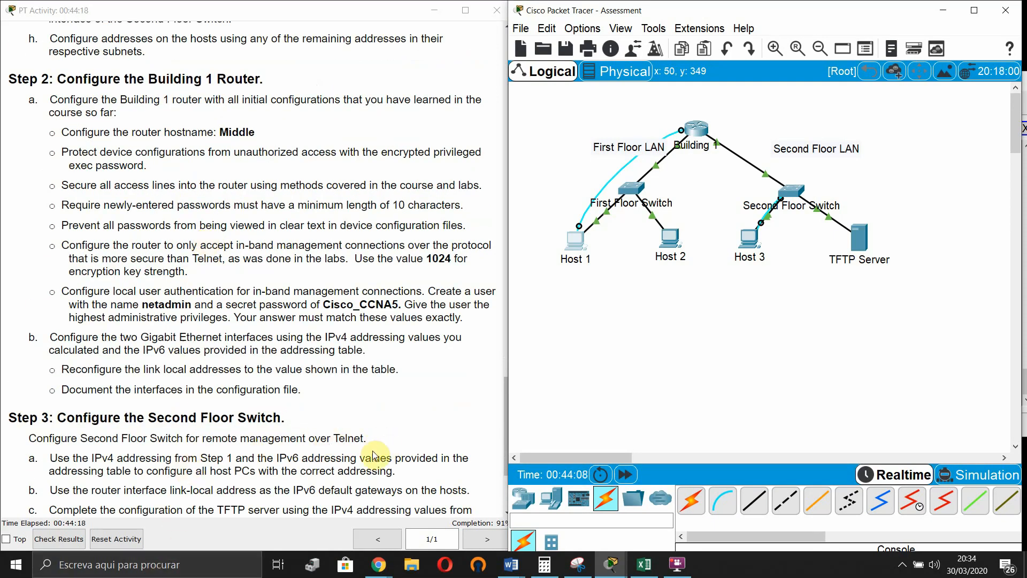
click(749, 238)
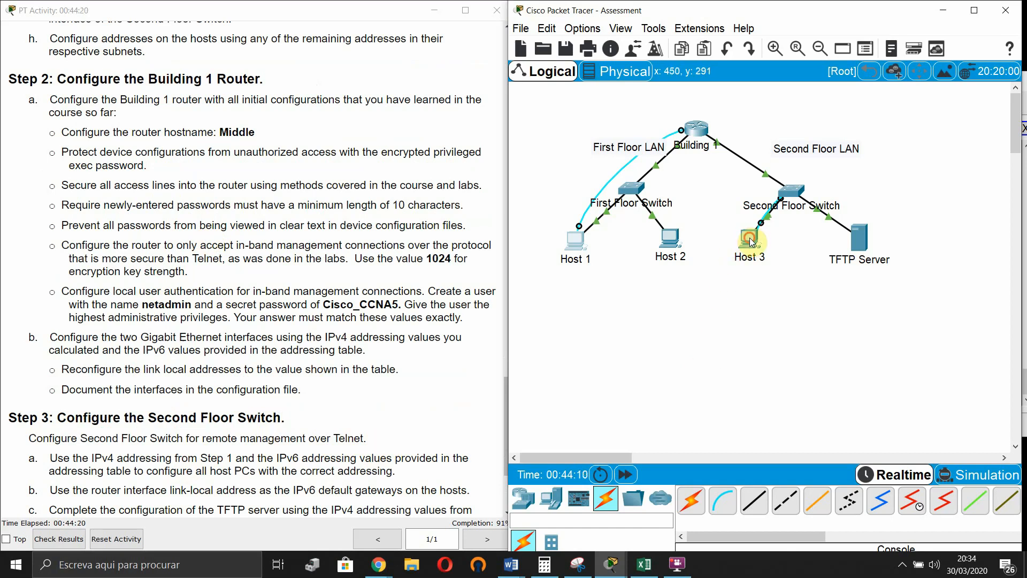
key(Return)
key(Return)
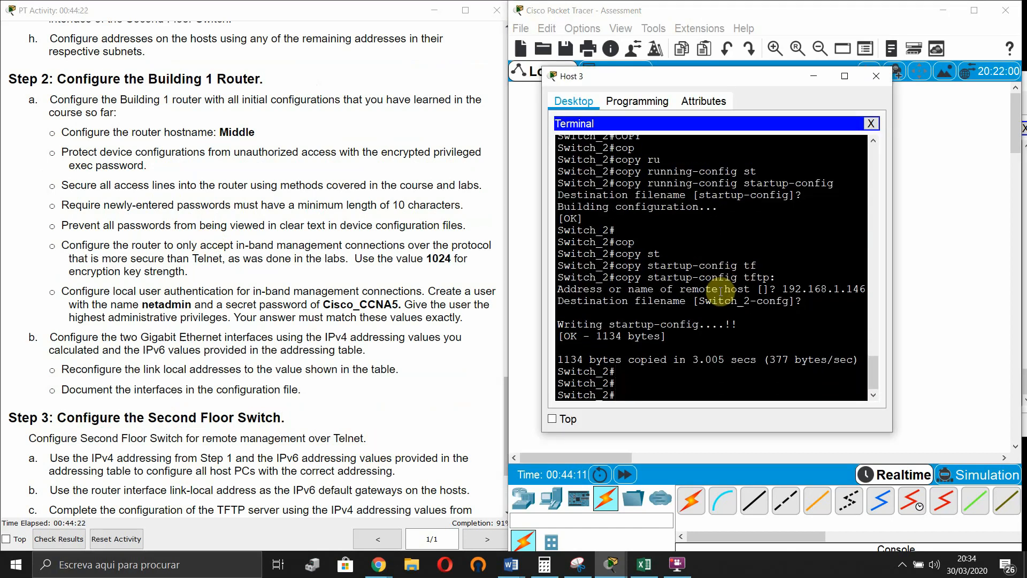
text(conf t)
key(Return)
key(Return)
- Clear the mistyped interface commands and enter line vty 0 15
text(en)
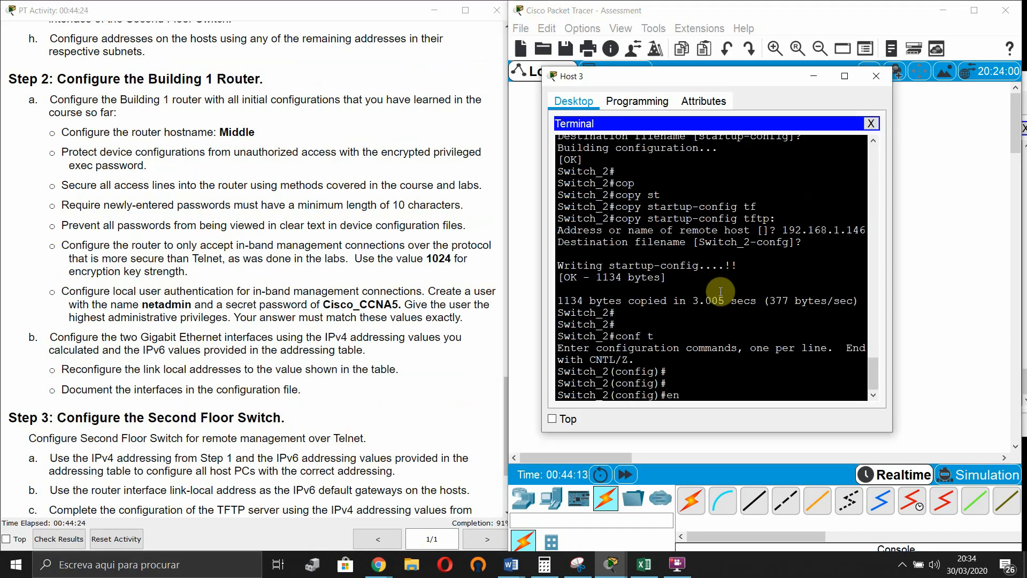
key(Tab)
text(int)
key(Tab)
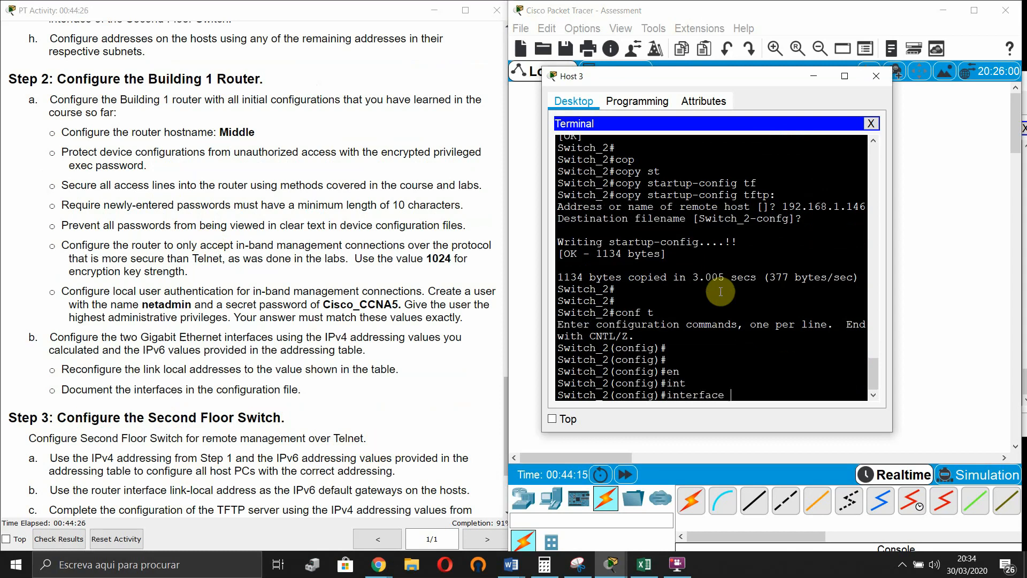
text(vt)
key(Tab)
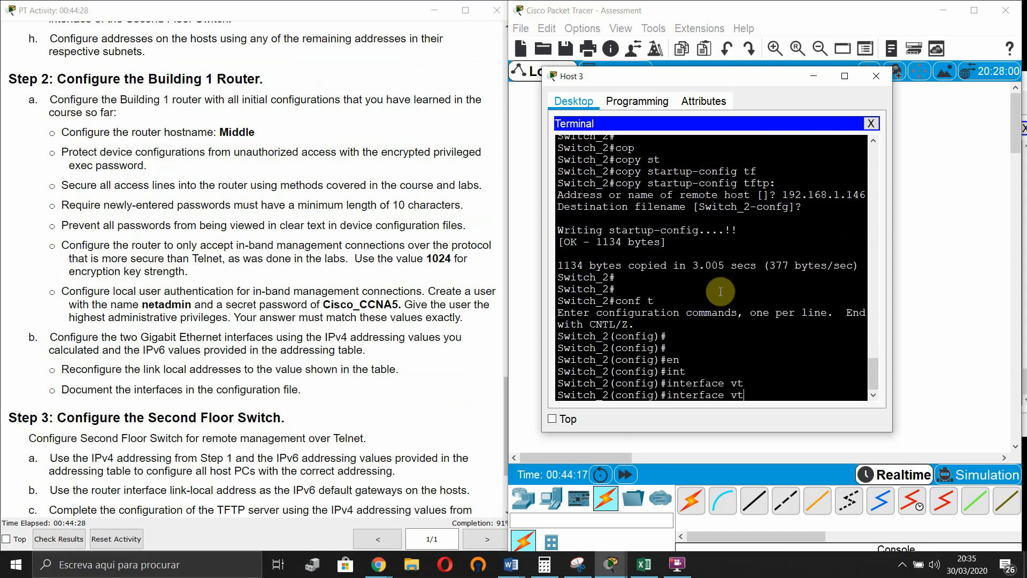
text(u)
key(Tab)
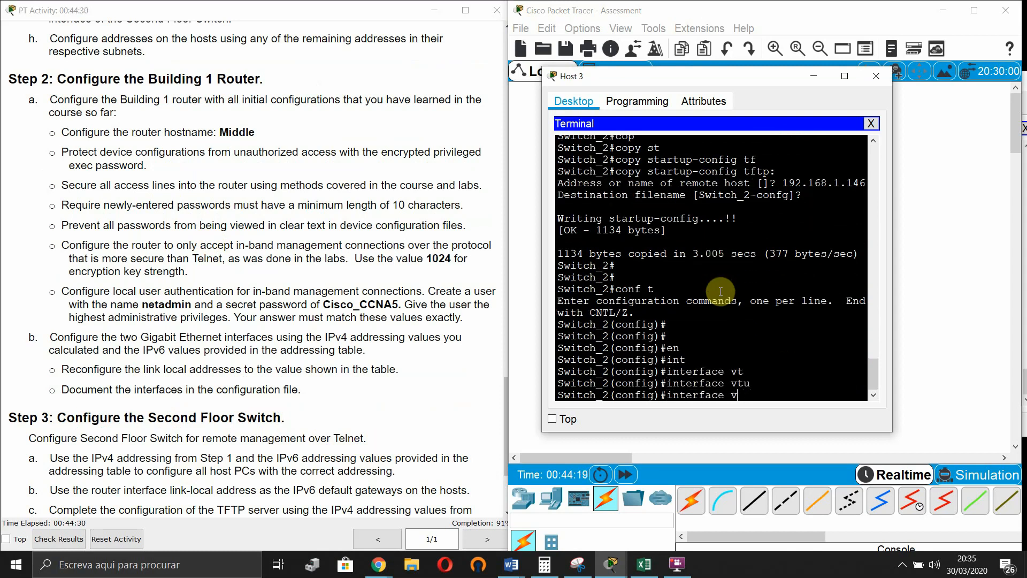
key(BackSpace)
key(BackSpace)
key(BackSpace)
key(BackSpace)
key(BackSpace)
key(BackSpace)
key(BackSpace)
key(BackSpace)
key(BackSpace)
key(BackSpace)
key(BackSpace)
text(lin)
key(Tab)
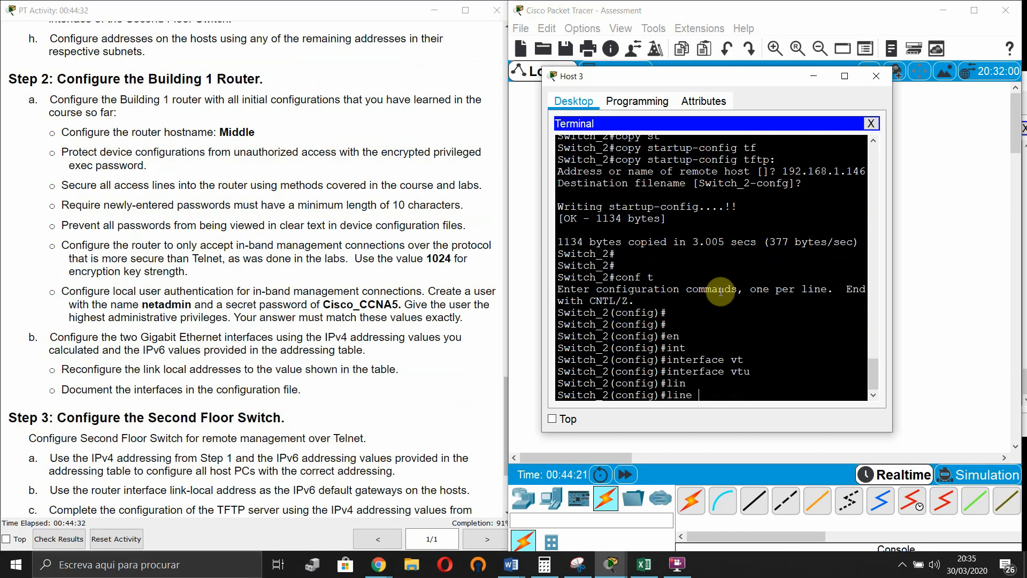
text(vt)
key(Tab)
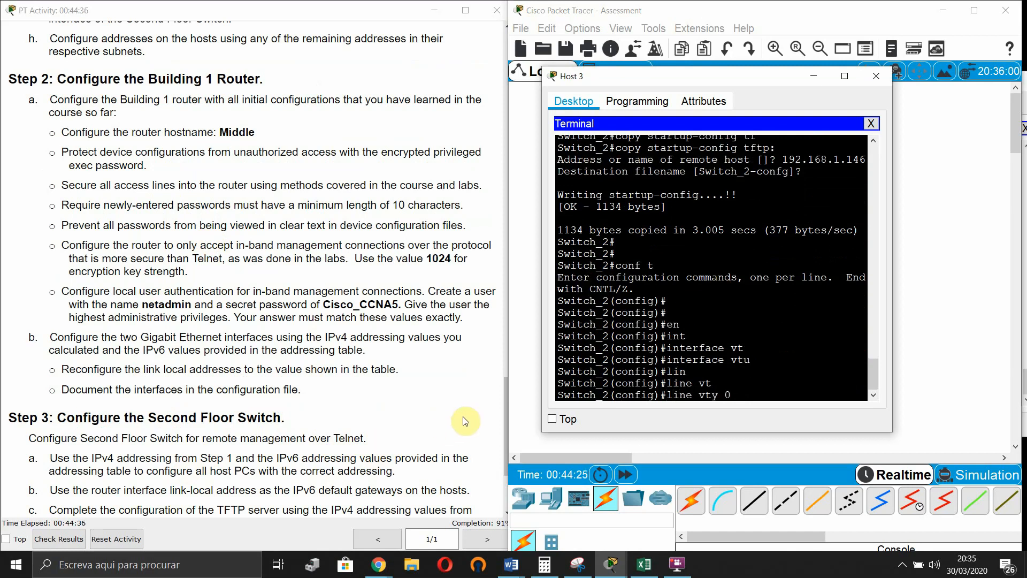
text(0 15)
key(Return)
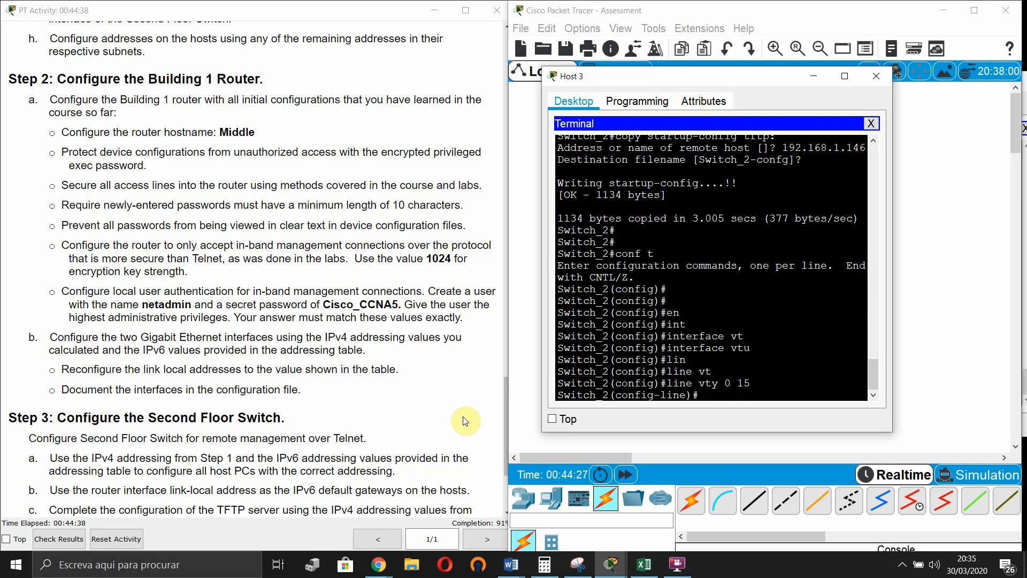
- Set the VTY line password, require login, and exit line configuration
text(pas)
key(Tab)
text(Cisco12)
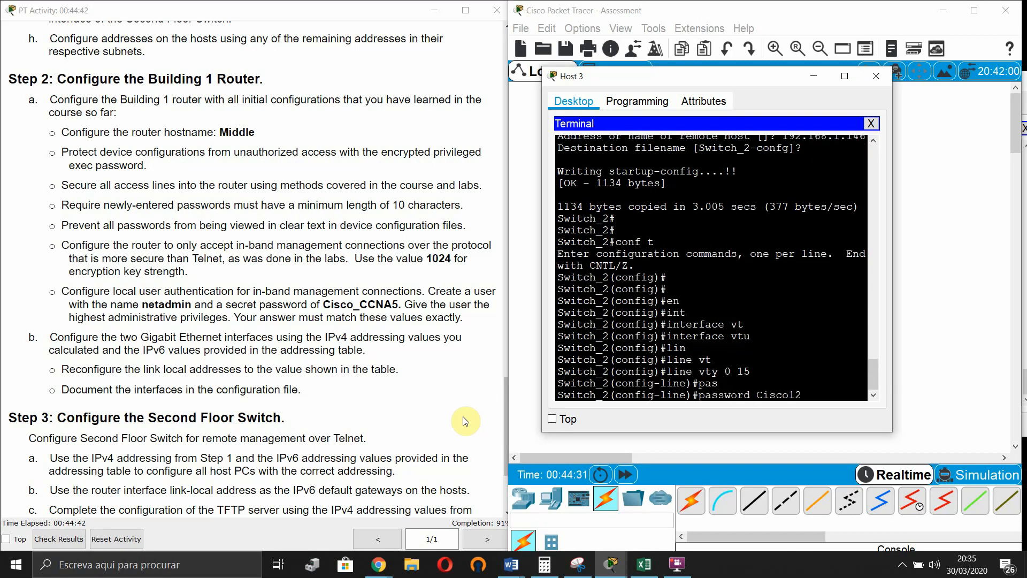
text(3+)
key(Return)
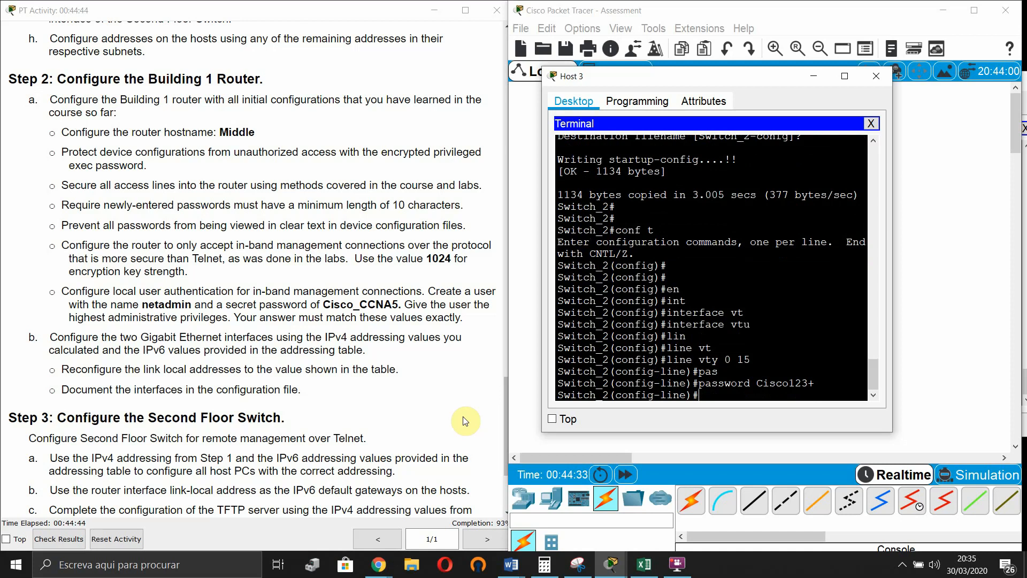
text(login)
key(Return)
text(login)
key(Return)
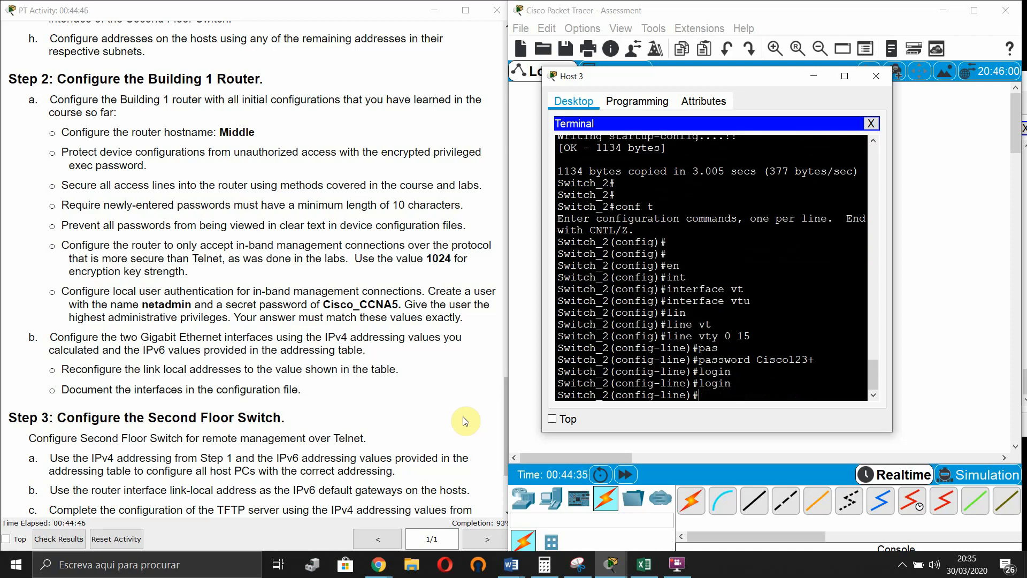
text(exi)
key(Tab)
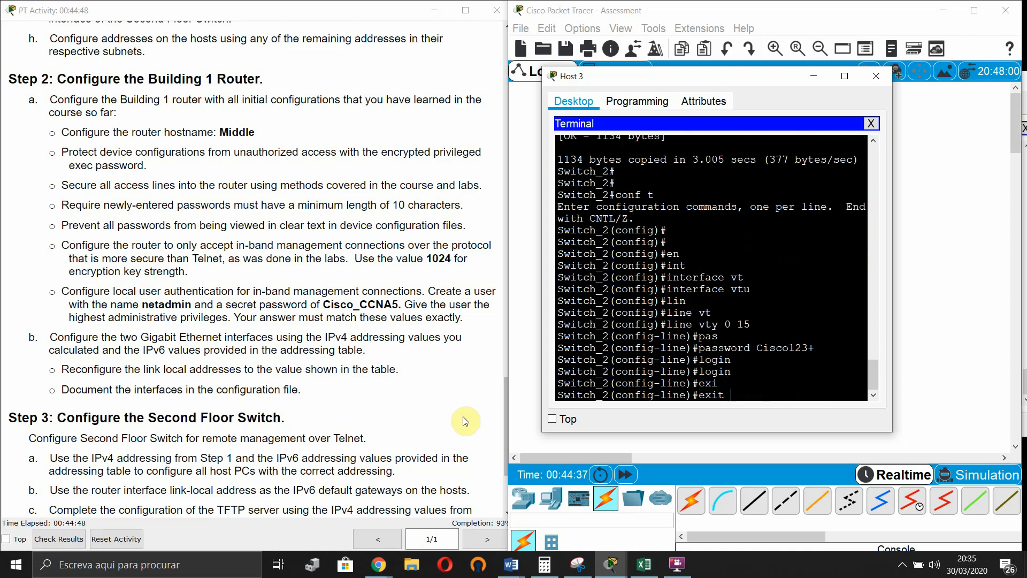
key(Return)
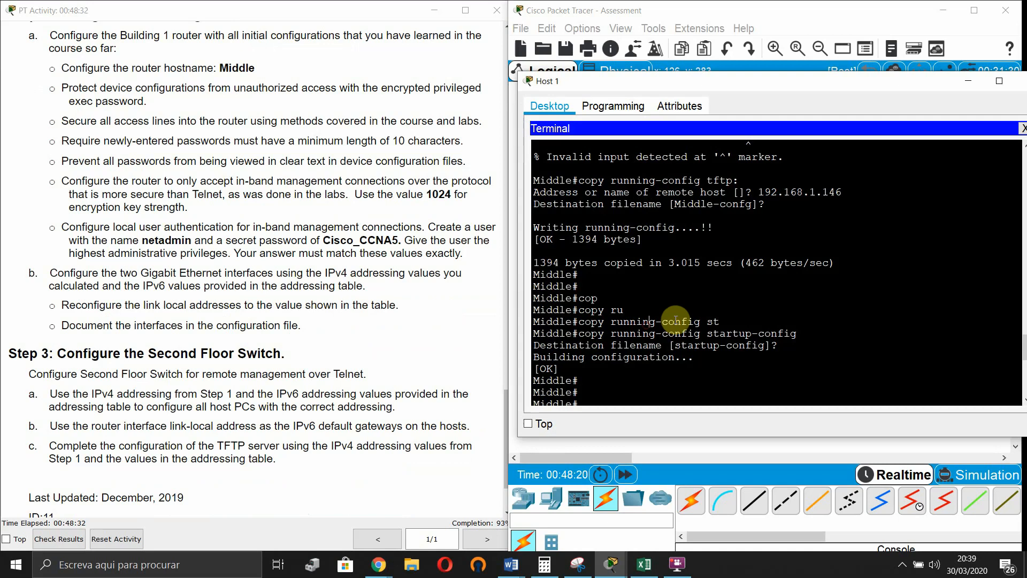
- Give Middle's GigabitEthernet 0/0 the description 'first'
key(Return)
key(Return)
key(Return)
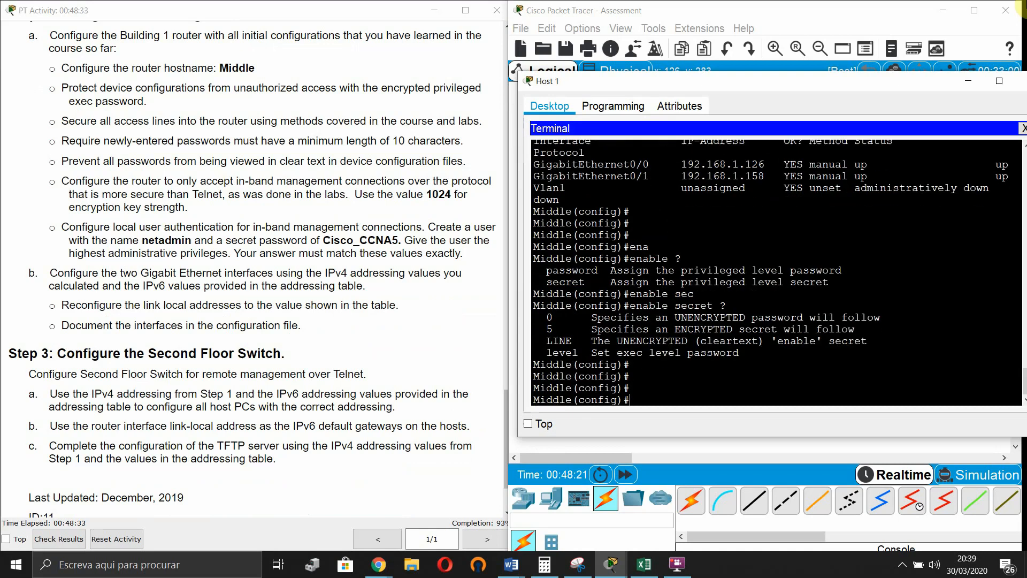
text(int)
key(Tab)
text(gi)
key(Tab)
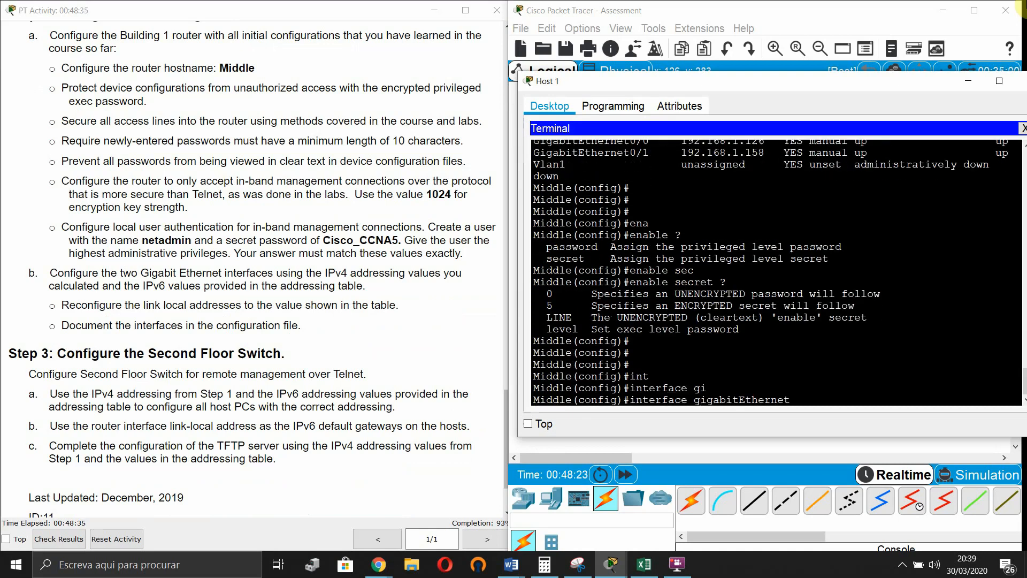
text(0/0)
key(Return)
text(desc)
key(Tab)
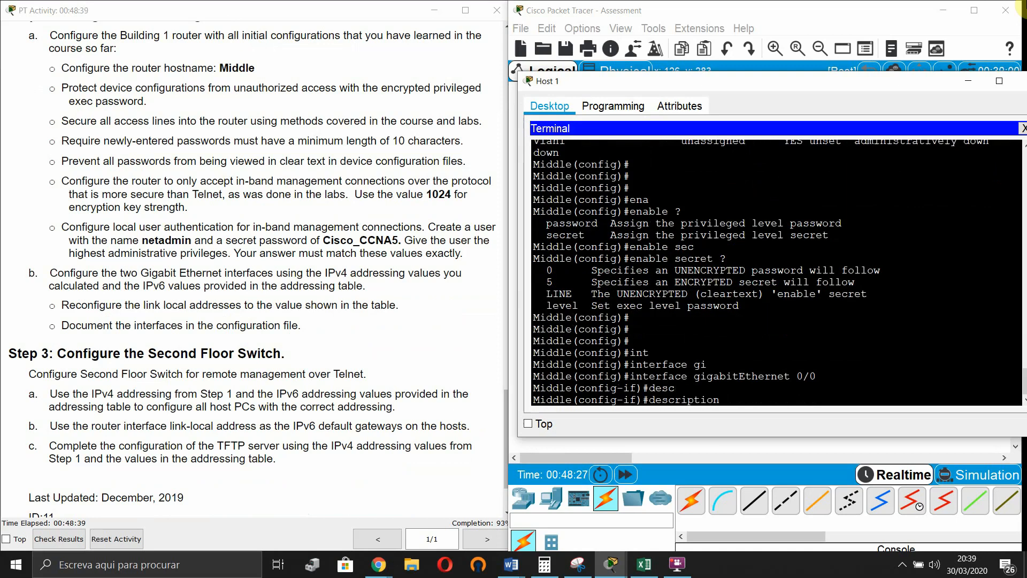
drag(837, 86, 844, 108)
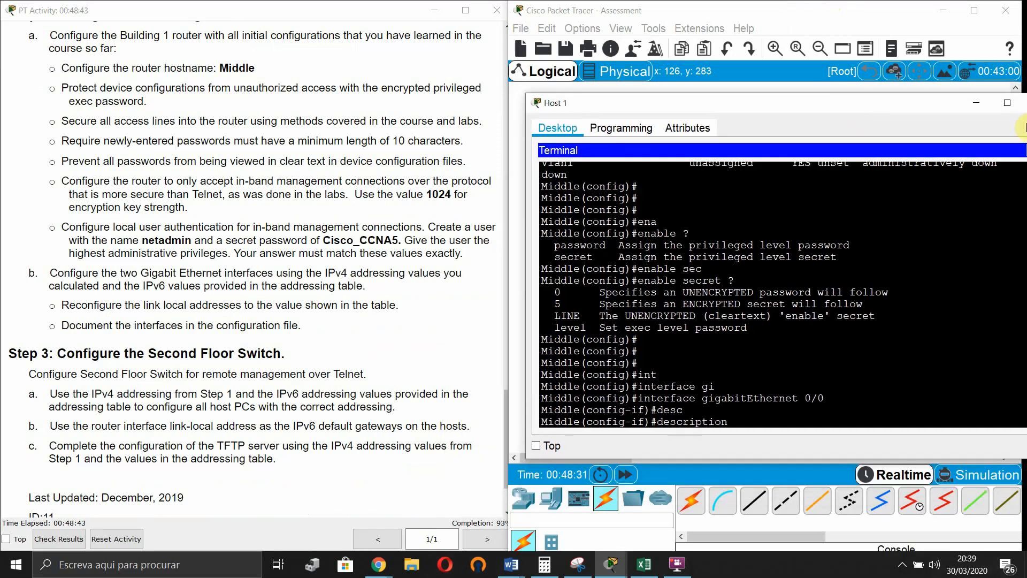
text(first)
key(Return)
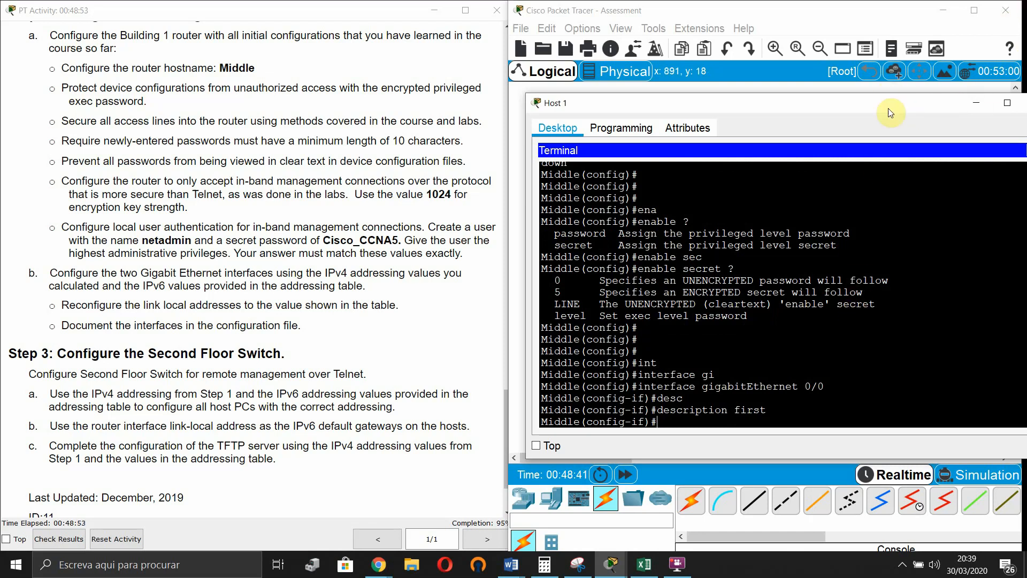
- Give GigabitEthernet 0/1 the description 'second' using recalled commands
drag(888, 109, 859, 97)
key(Up)
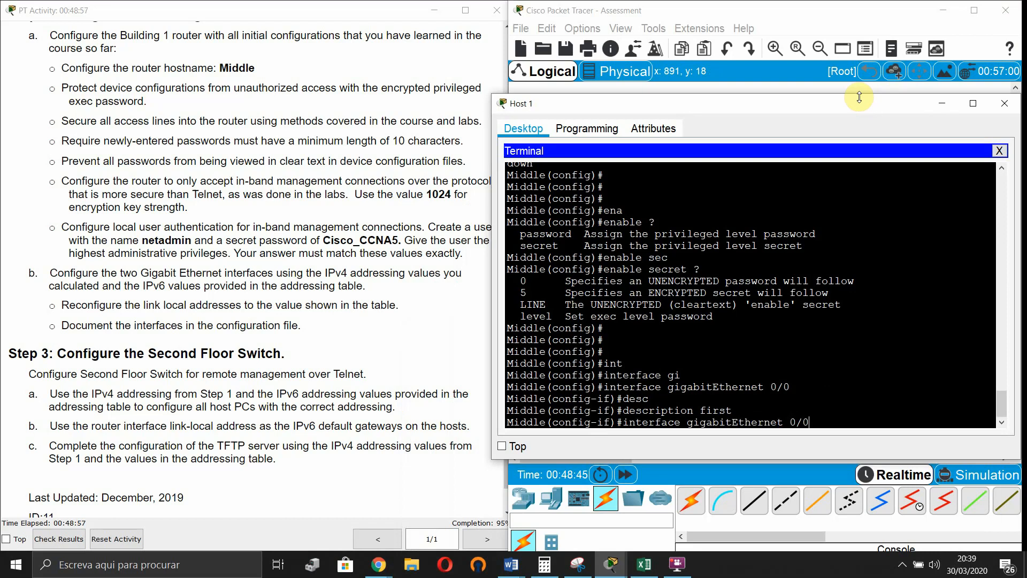
key(Return)
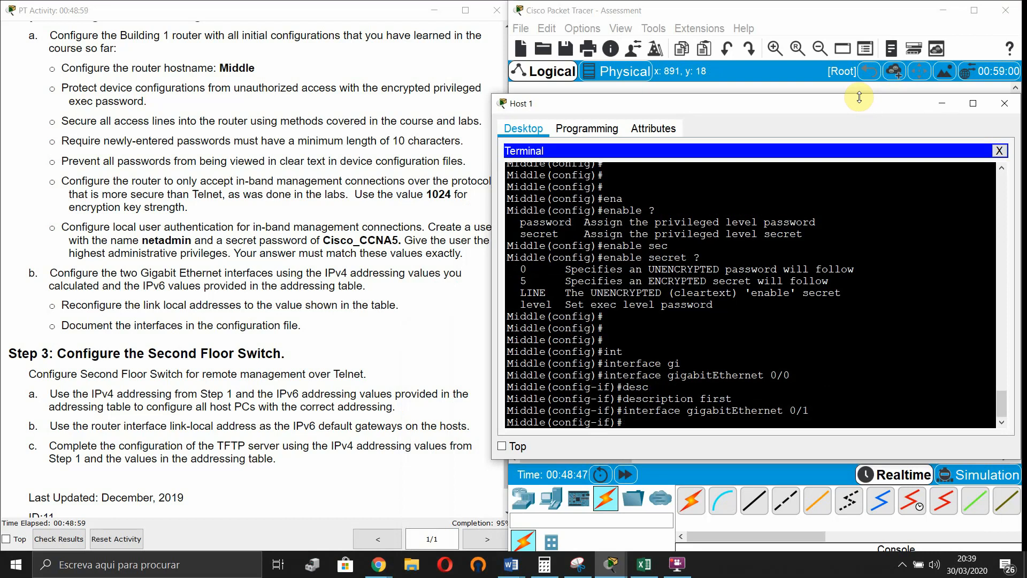
key(Up)
key(Up)
key(BackSpace)
key(BackSpace)
key(BackSpace)
key(BackSpace)
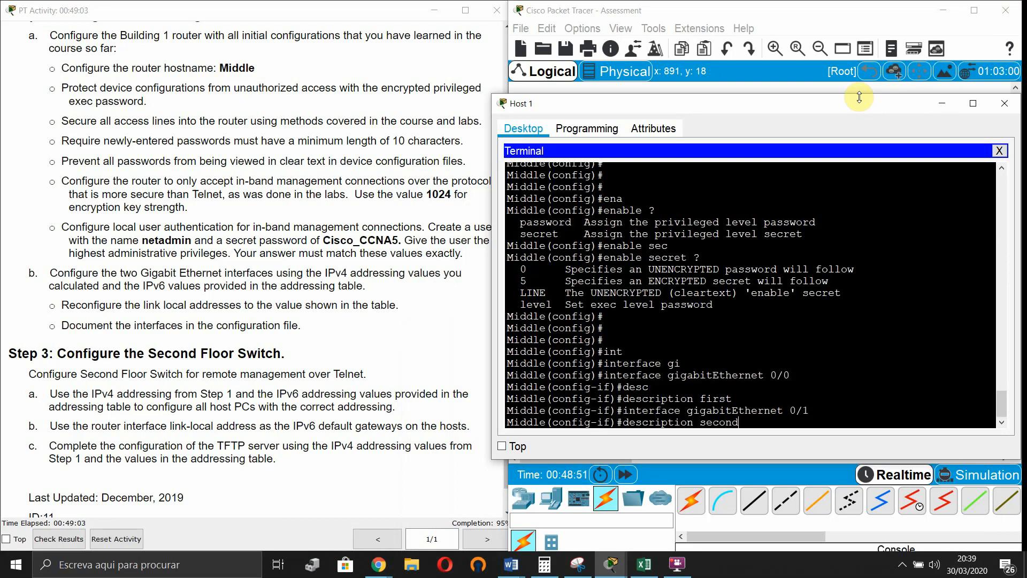
key(Return)
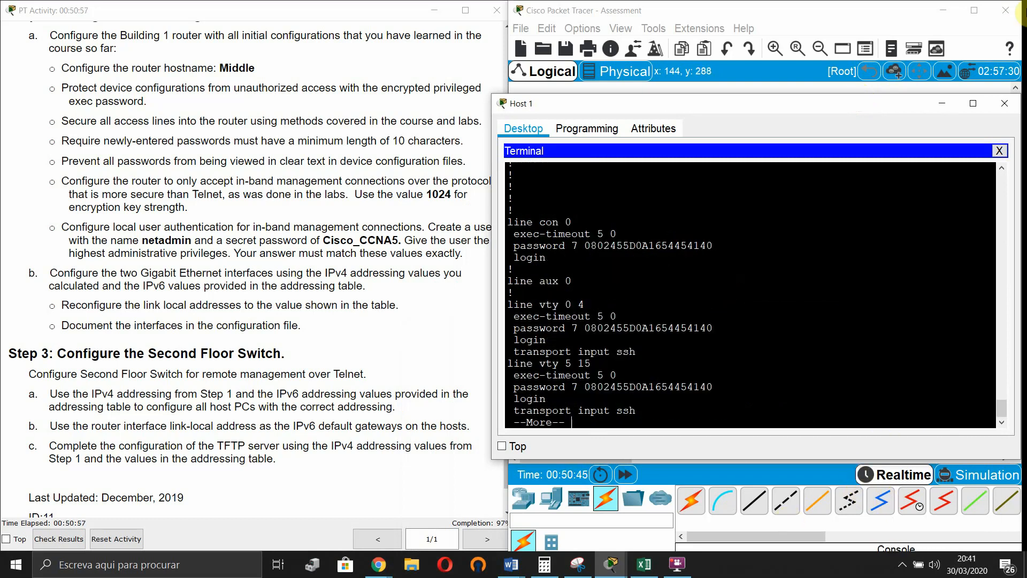
- Finish the paged listing and enter configuration mode for Middle's VTY lines 0 15
key(space)
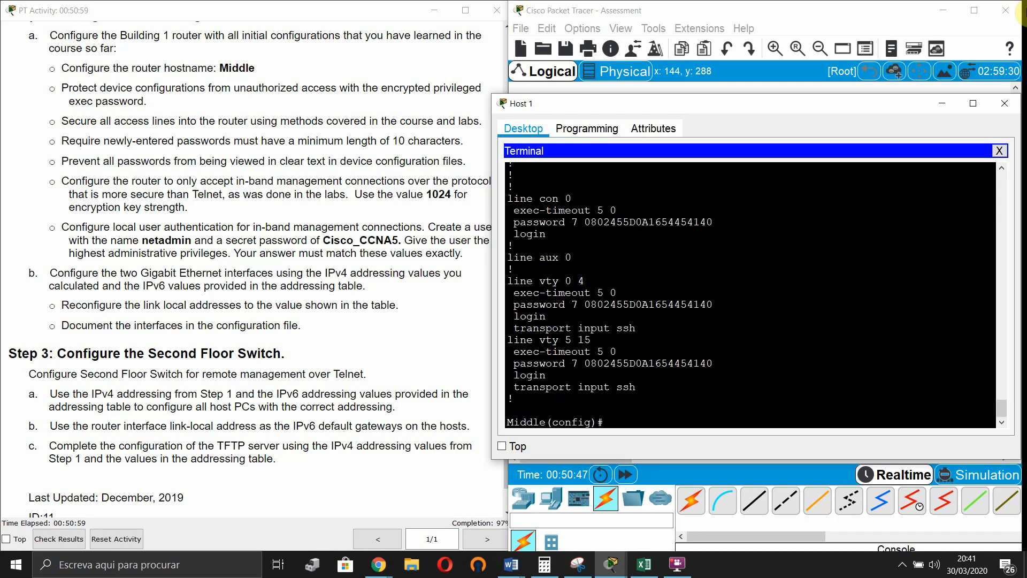
text(lin)
key(Tab)
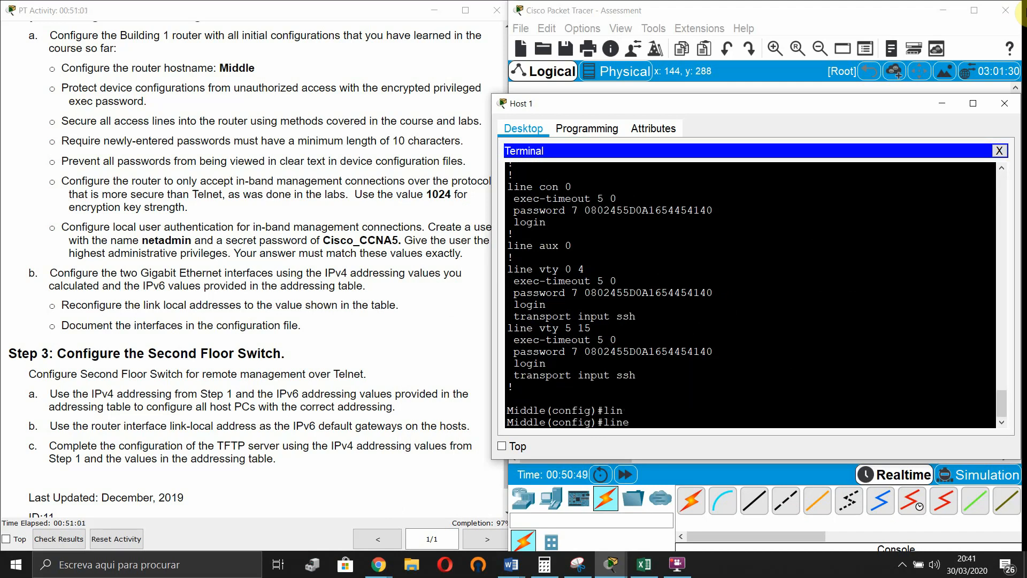
text(vt)
key(Tab)
text(0)
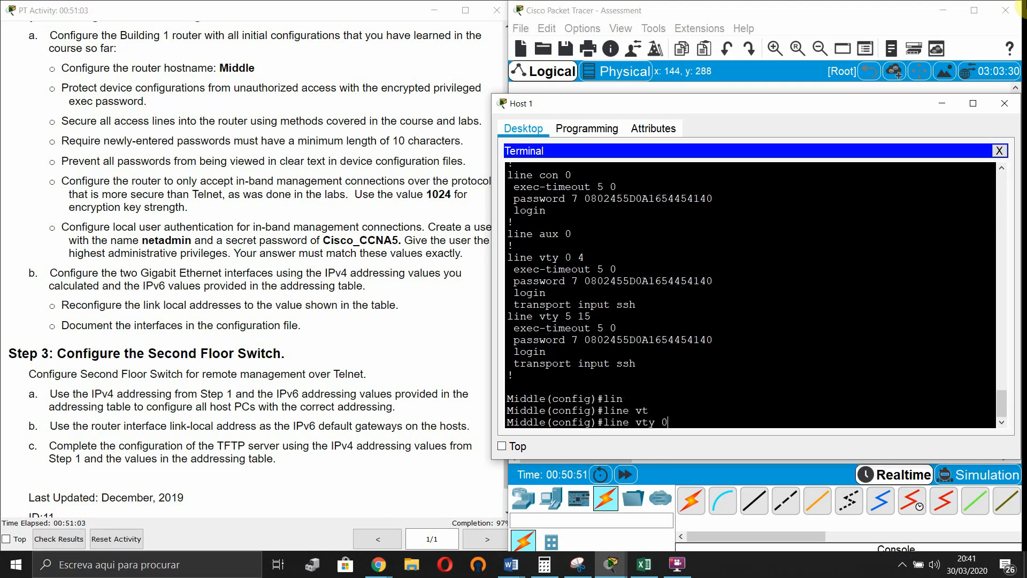
text( 15)
key(Return)
- Apply login local to the VTY lines, then minimize the Host 1 terminal to reveal the topology
text(lo)
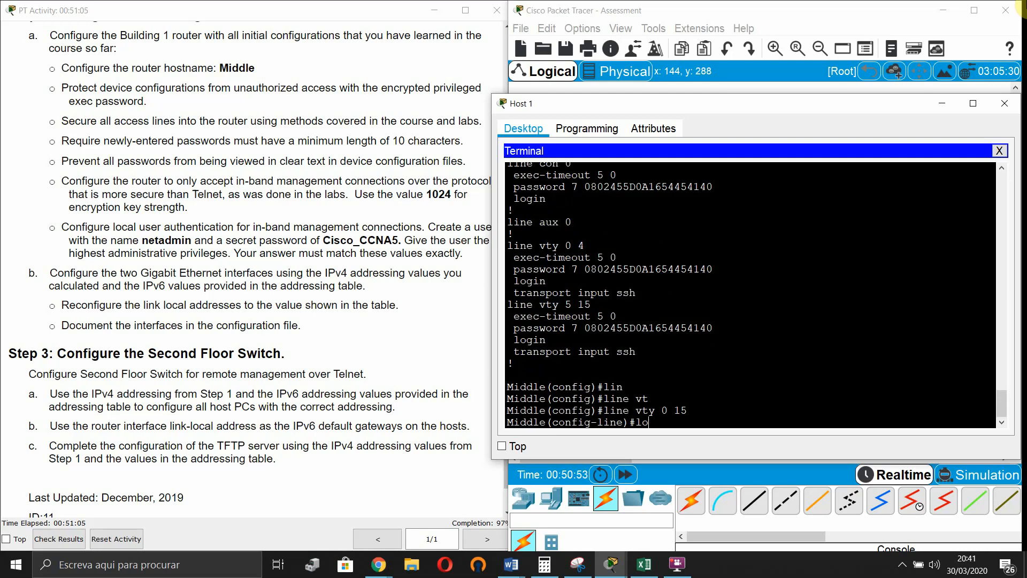
text(gin)
key(Tab)
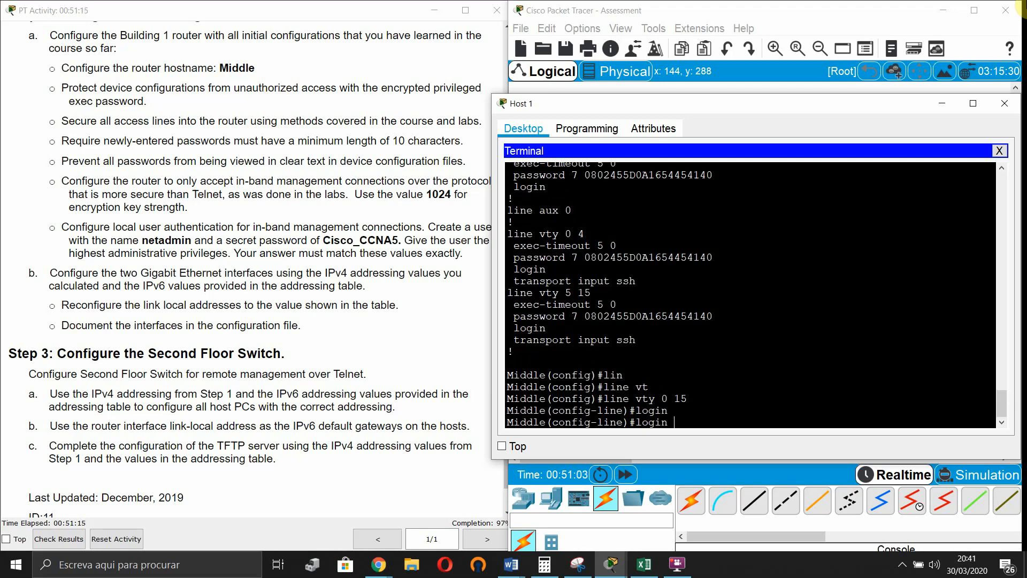
text(lo)
key(Tab)
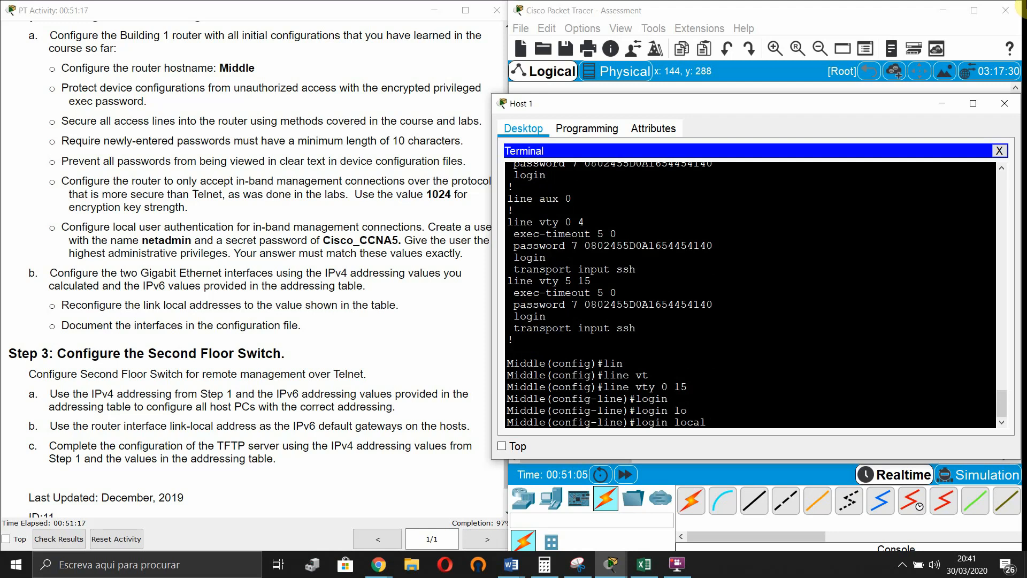
key(Return)
key(Return)
key(Return)
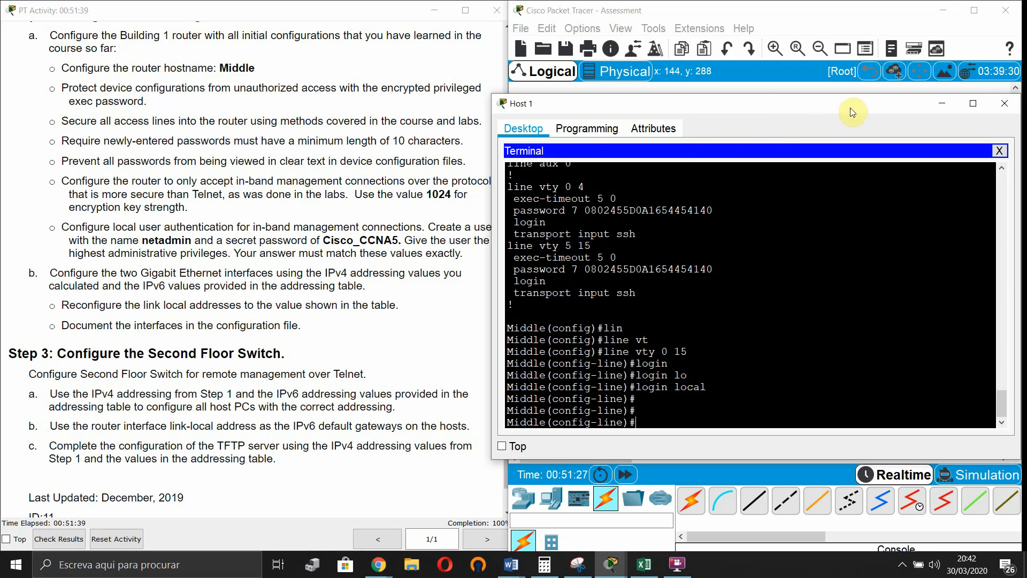
click(944, 107)
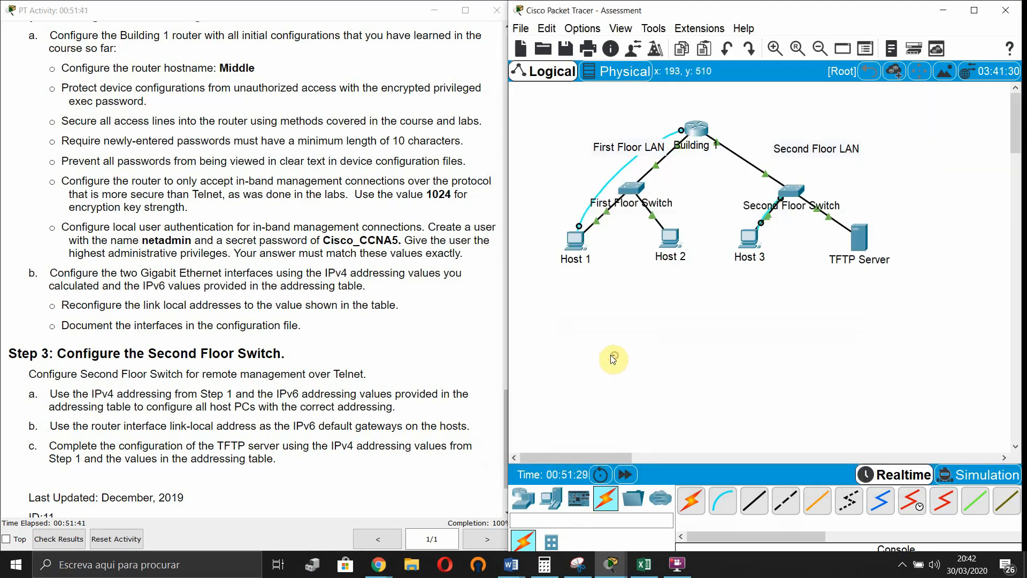